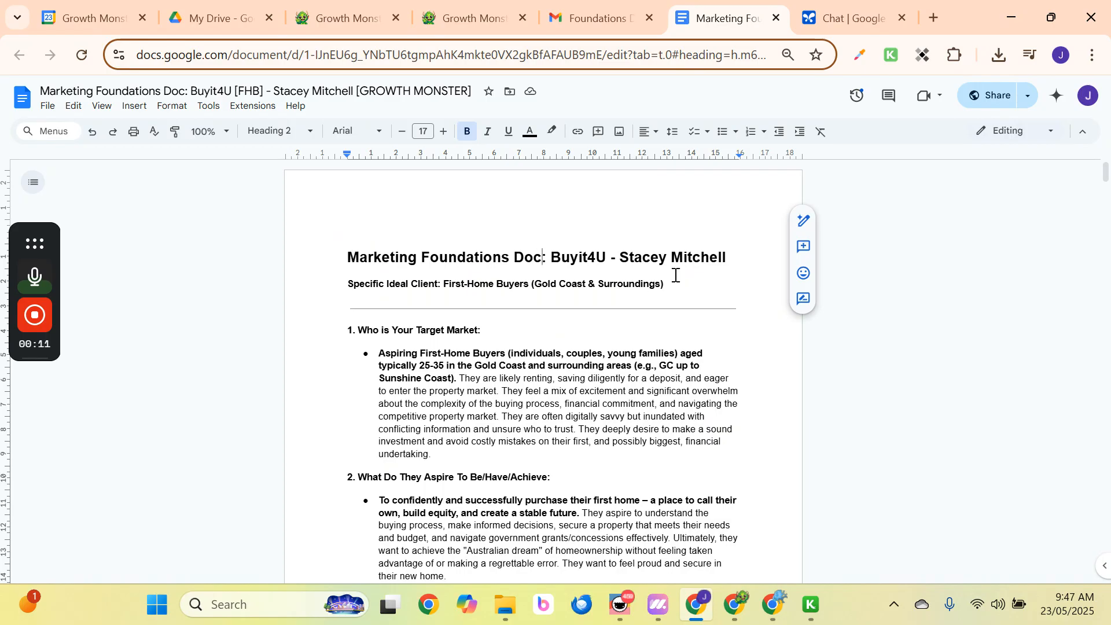
Download the Marketing Foundations document as a PDF file.
scroll(496, 362, "down", 6)
scroll(473, 312, "up", 6)
left_click(49, 107)
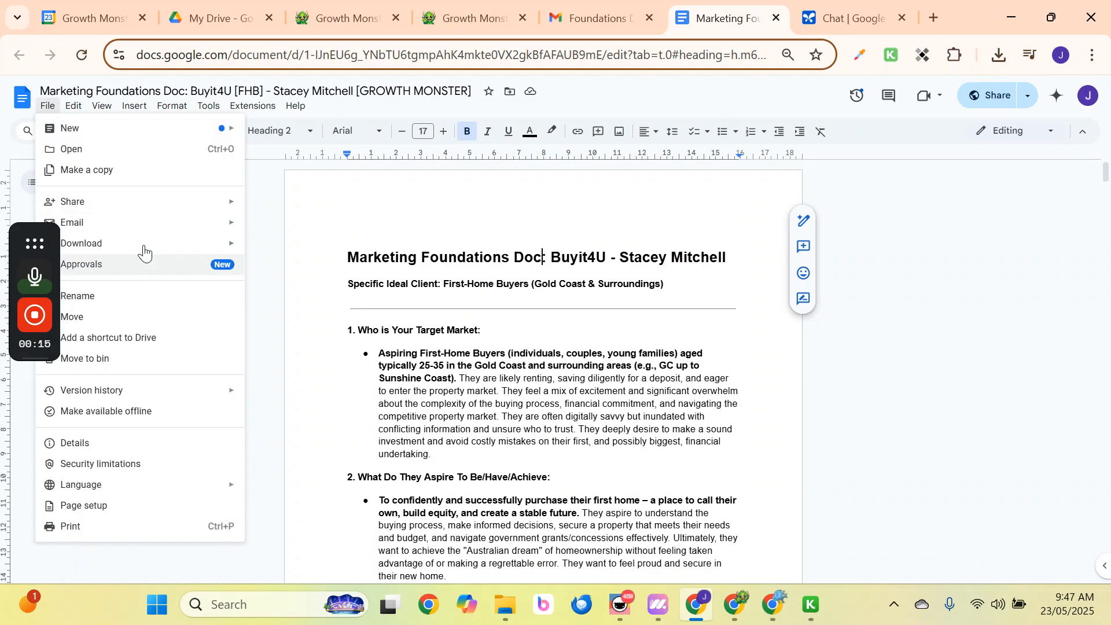
mouse_move(143, 247)
left_click(324, 307)
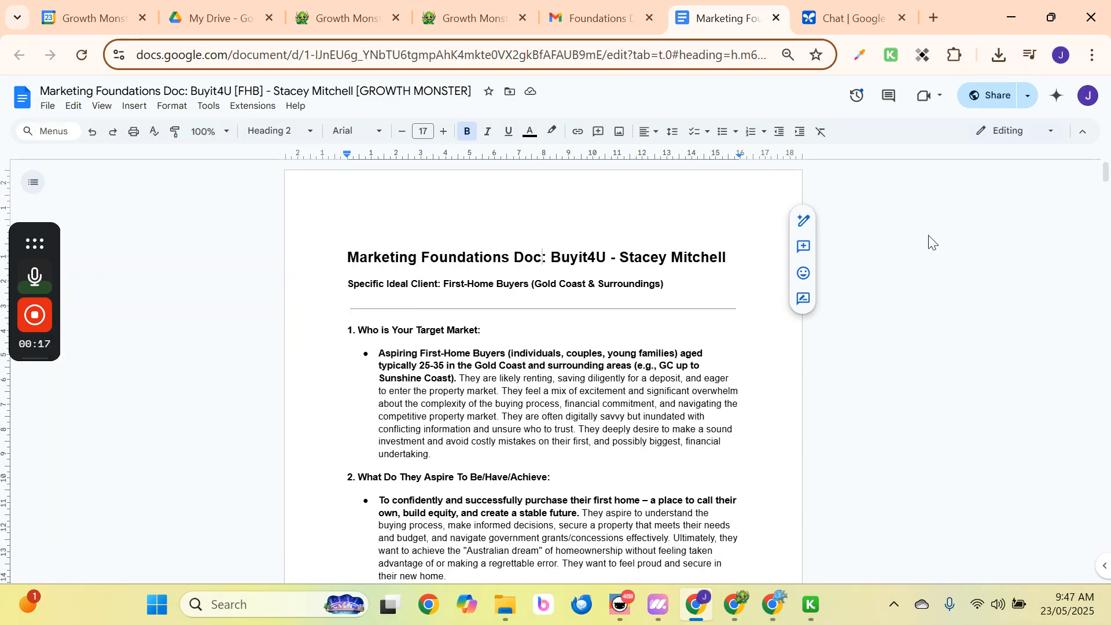
left_click(835, 14)
Load aistudio.google.com to start a fresh chat.
left_click(251, 52)
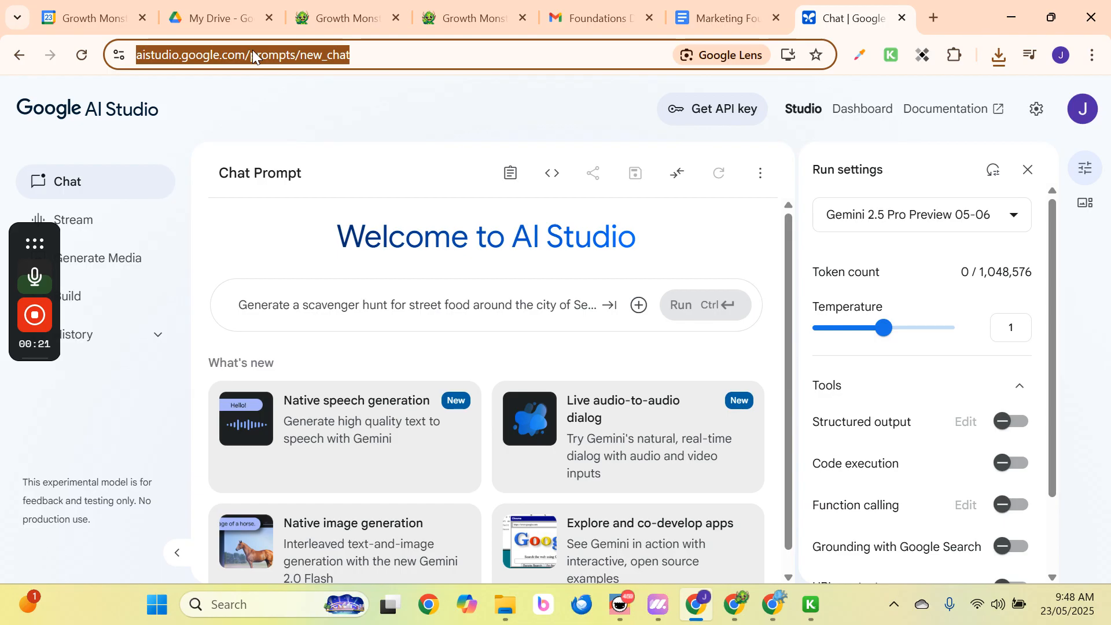
type("aistudio")
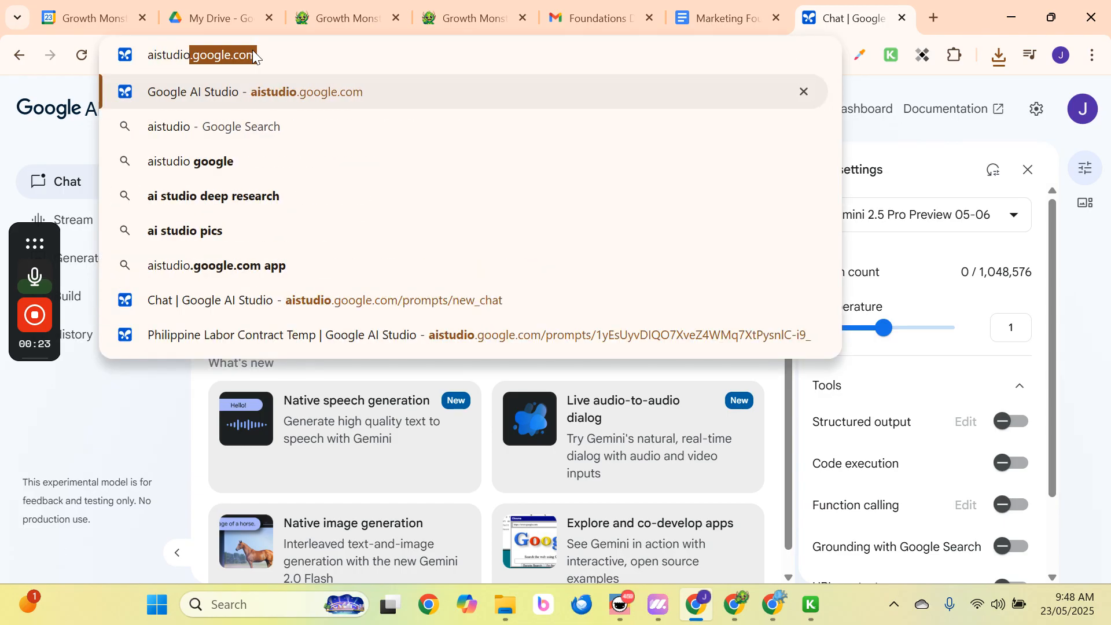
type(".google.com")
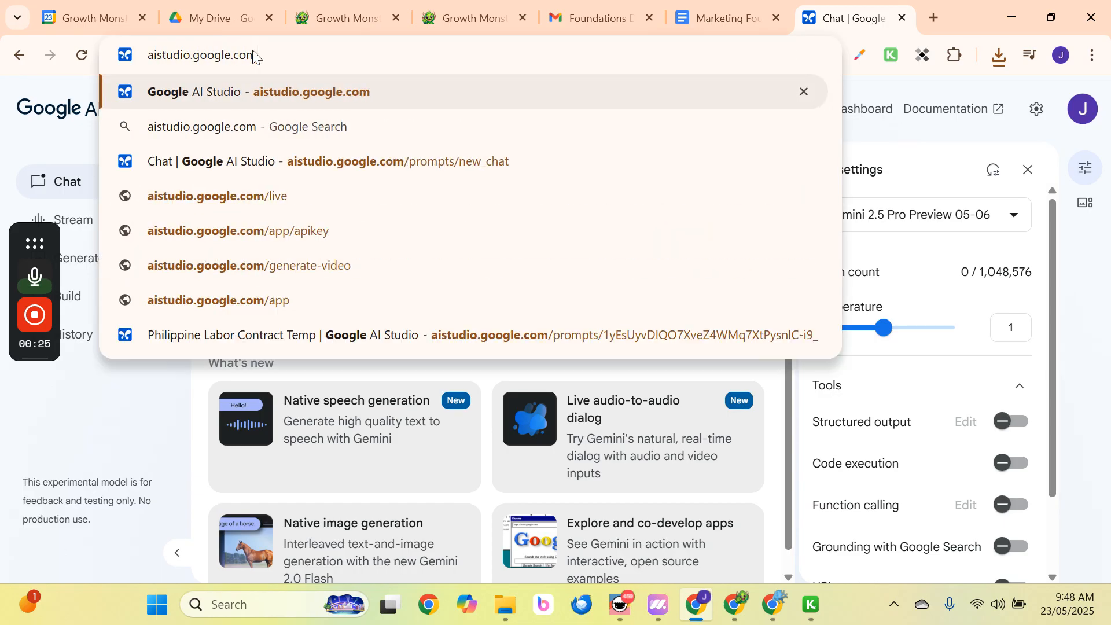
key("Return")
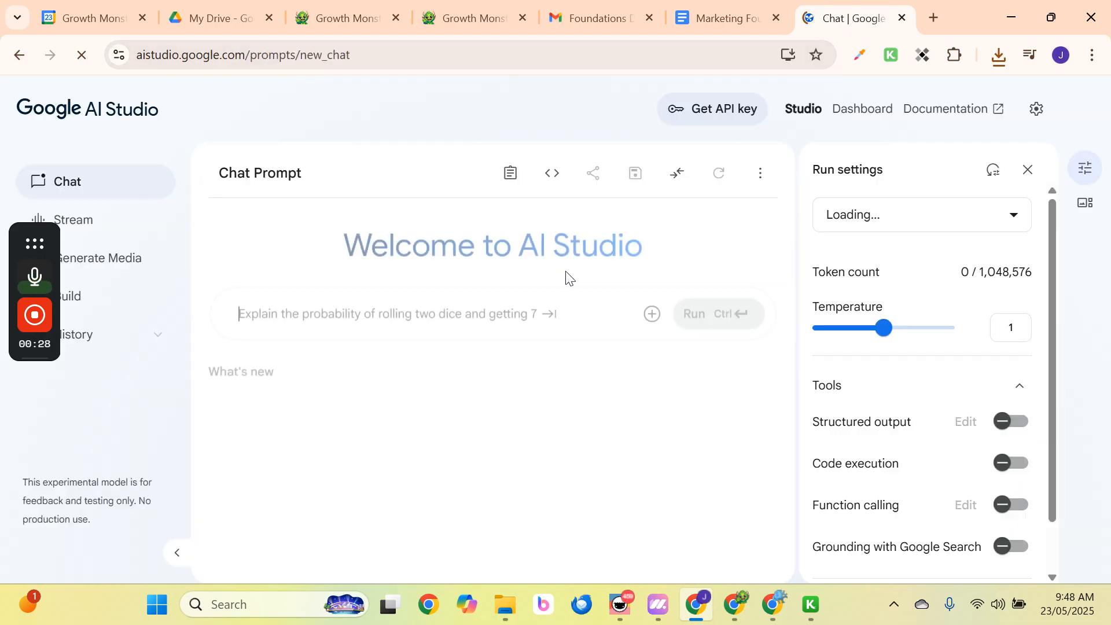
Upload the Marketing Foundations PDF as an attachment to the chat prompt.
left_click(639, 305)
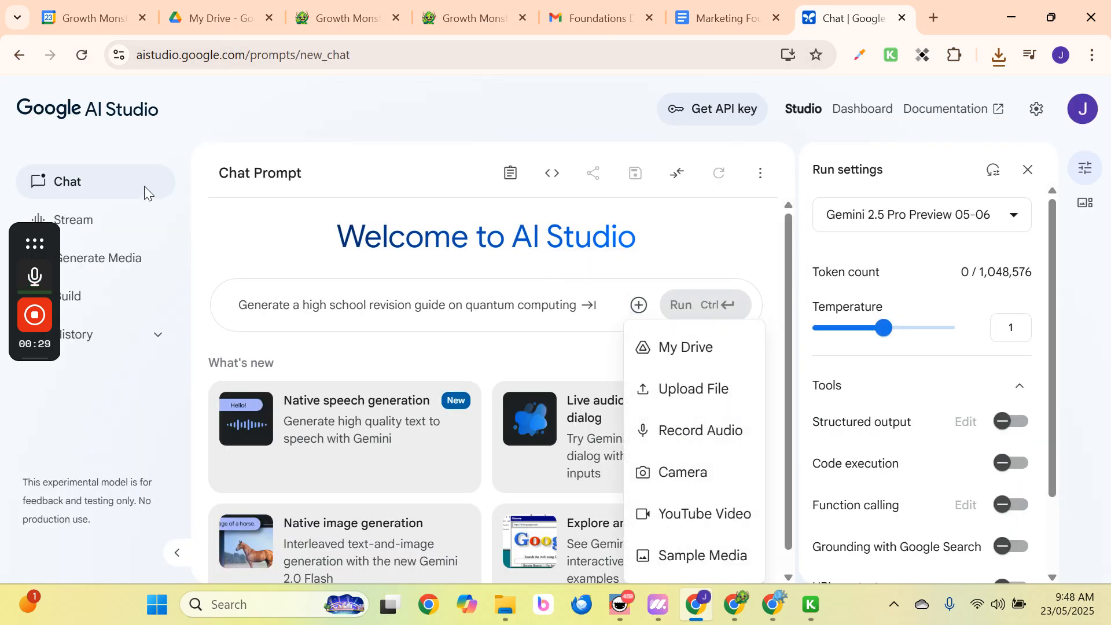
left_click(652, 393)
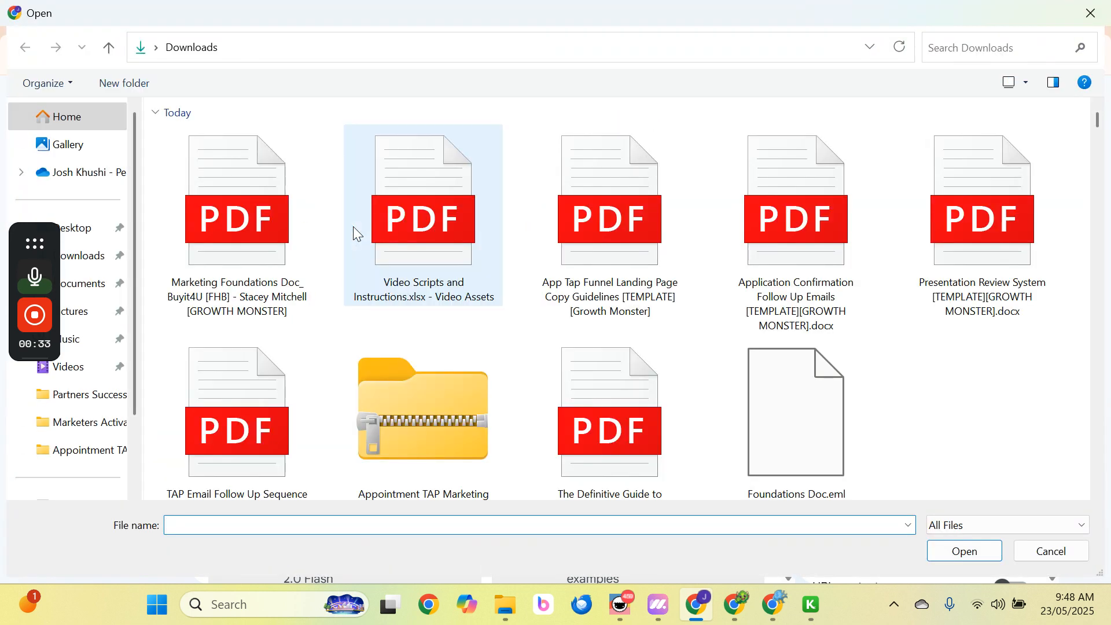
double_click(254, 194)
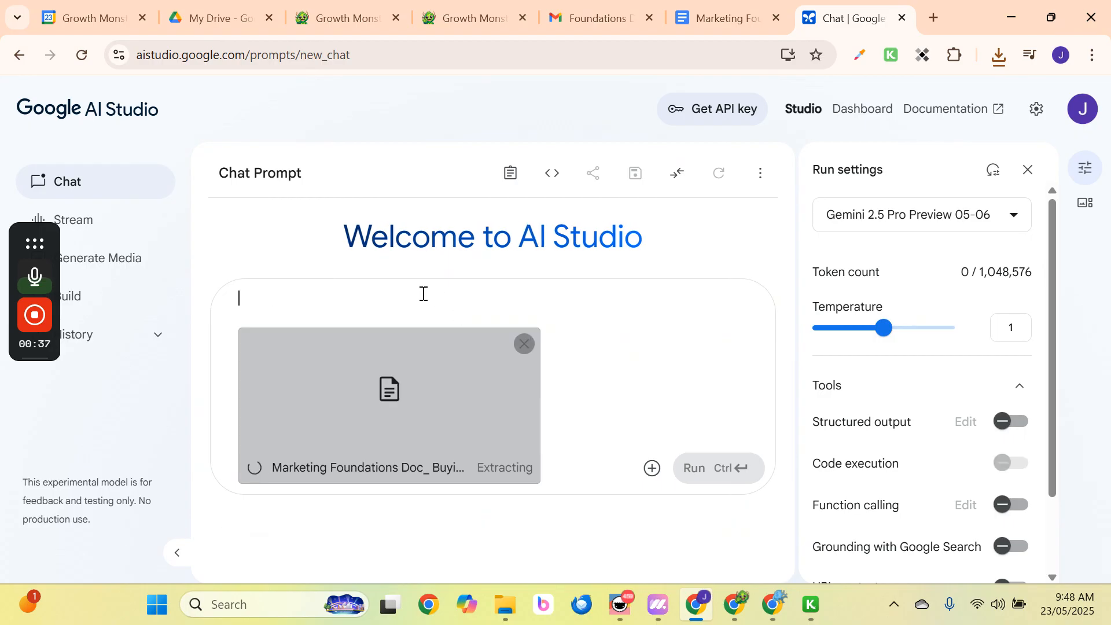
left_click(652, 468)
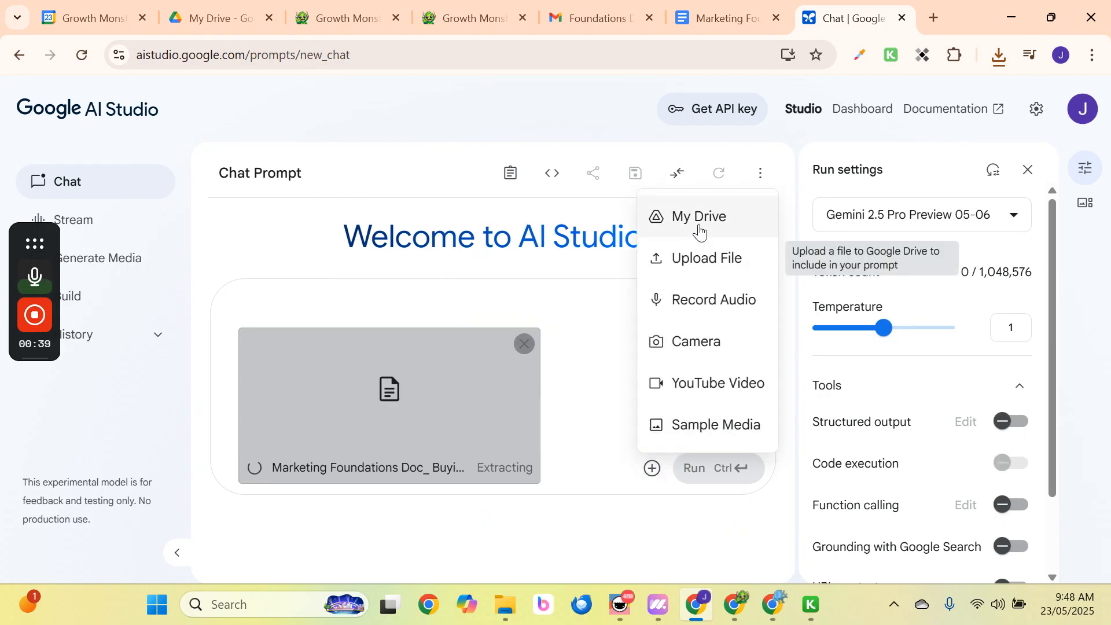
Search Downloads for 'epic' and upload the EPIC Ad Formula Worksheet PDF.
left_click(698, 250)
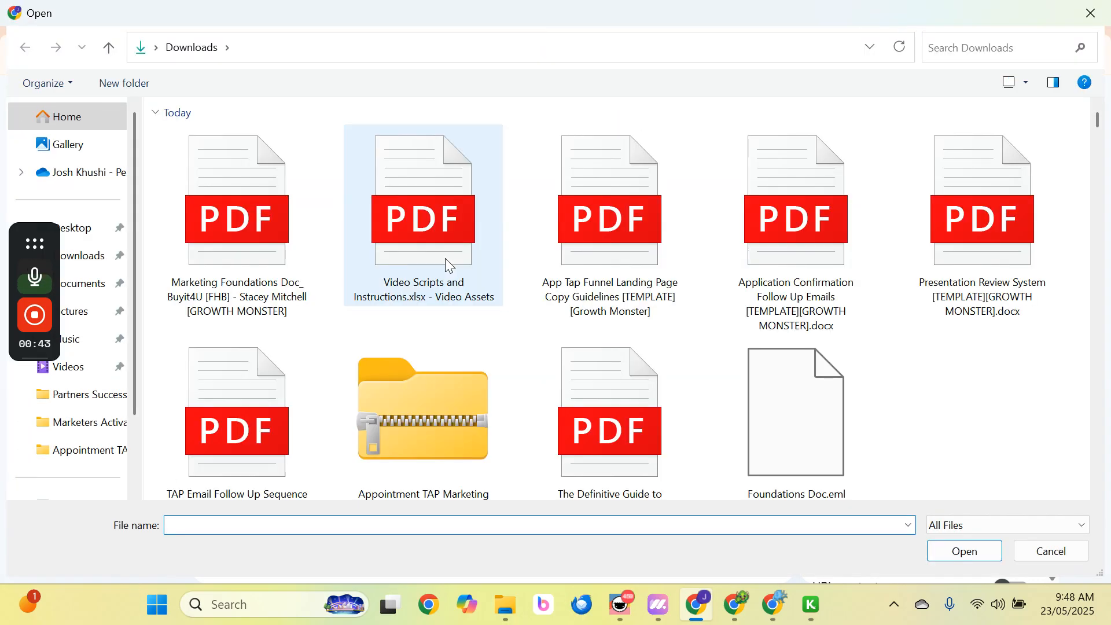
scroll(400, 283, "down", 1)
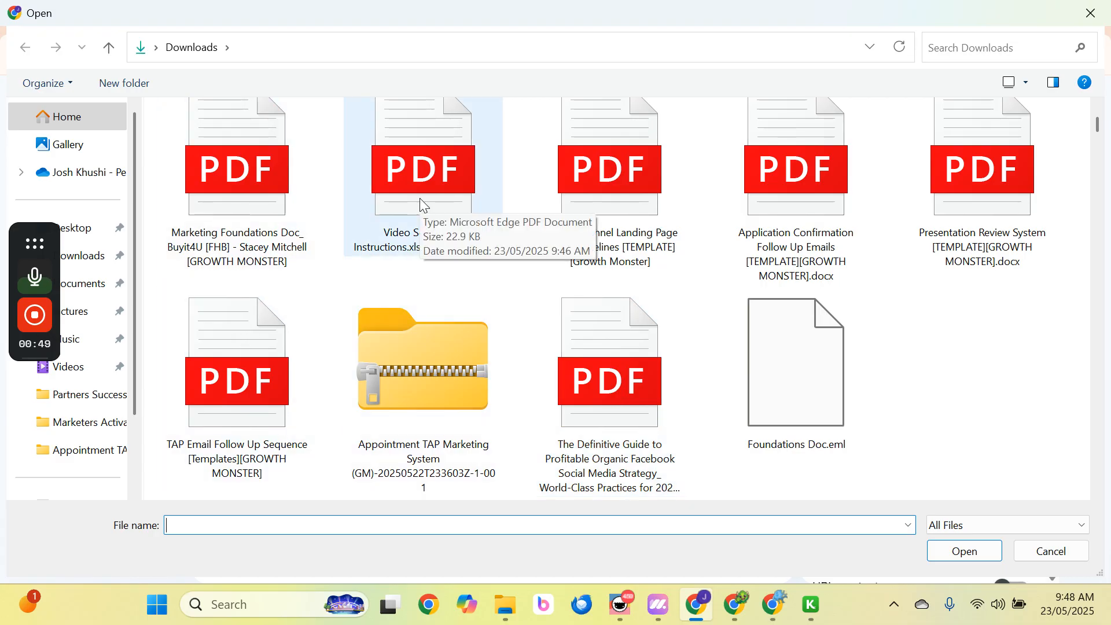
scroll(596, 343, "down", 5)
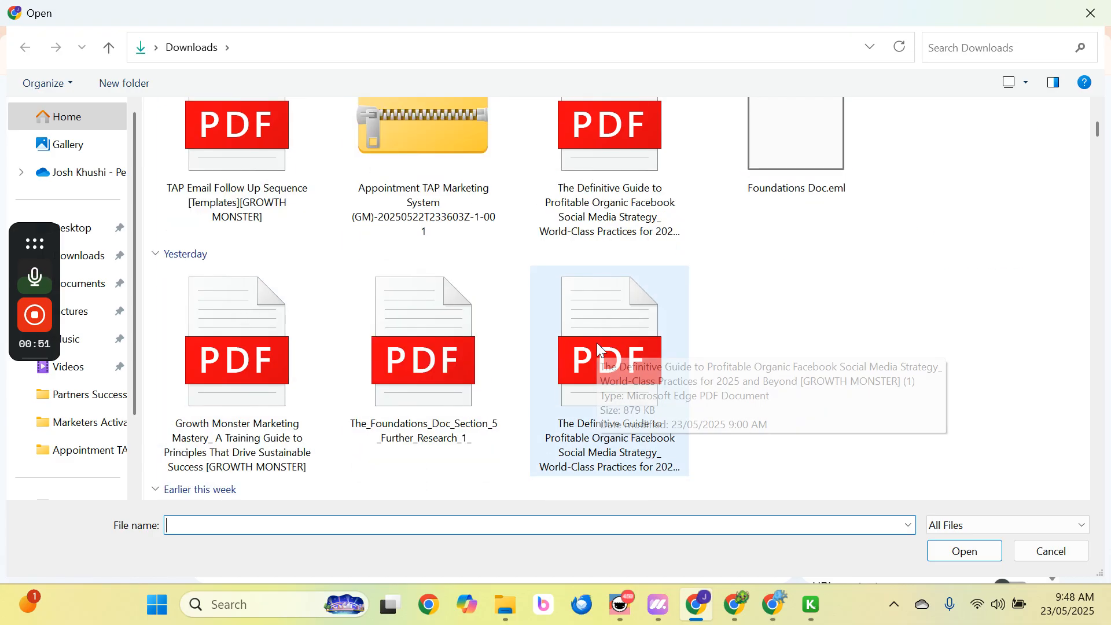
scroll(484, 338, "down", 7)
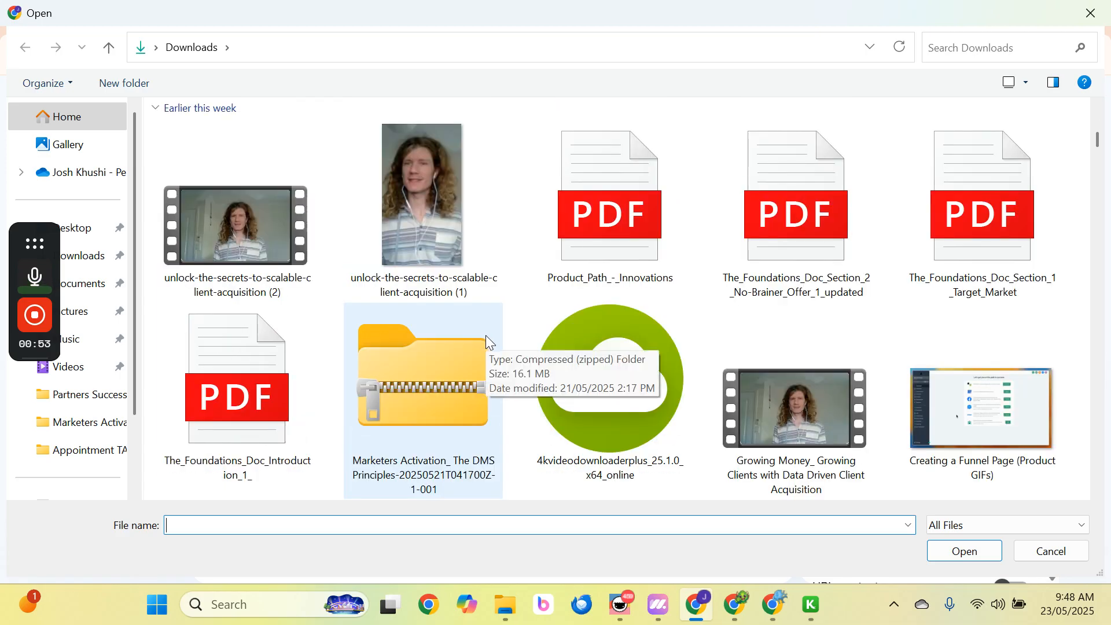
scroll(485, 335, "up", 10)
left_click(994, 50)
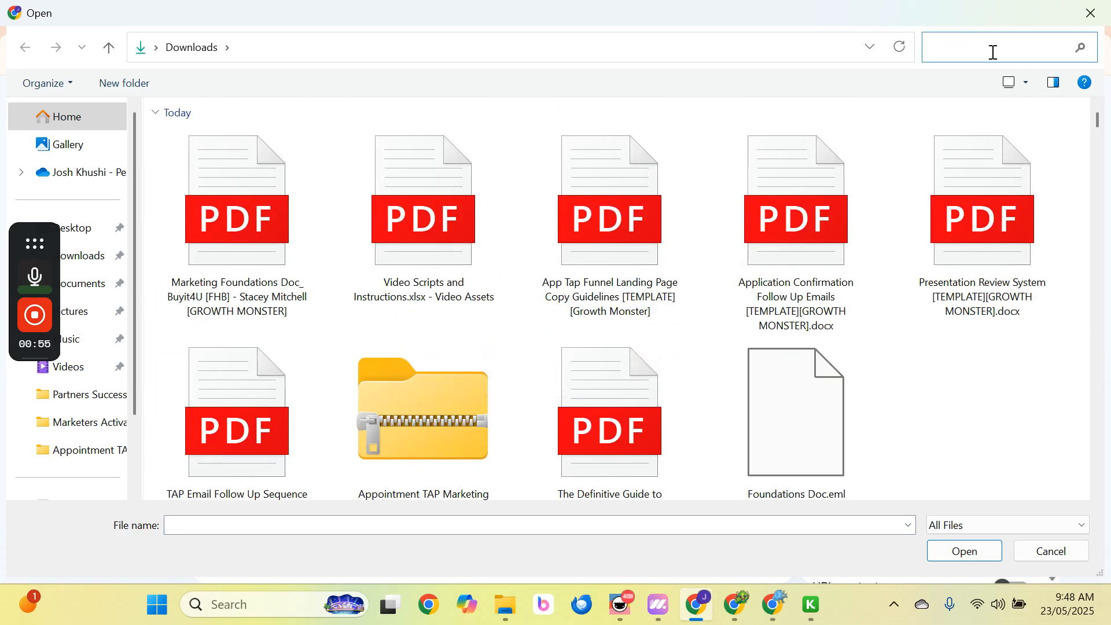
type("epci")
key("BackSpace")
key("BackSpace")
type("ic")
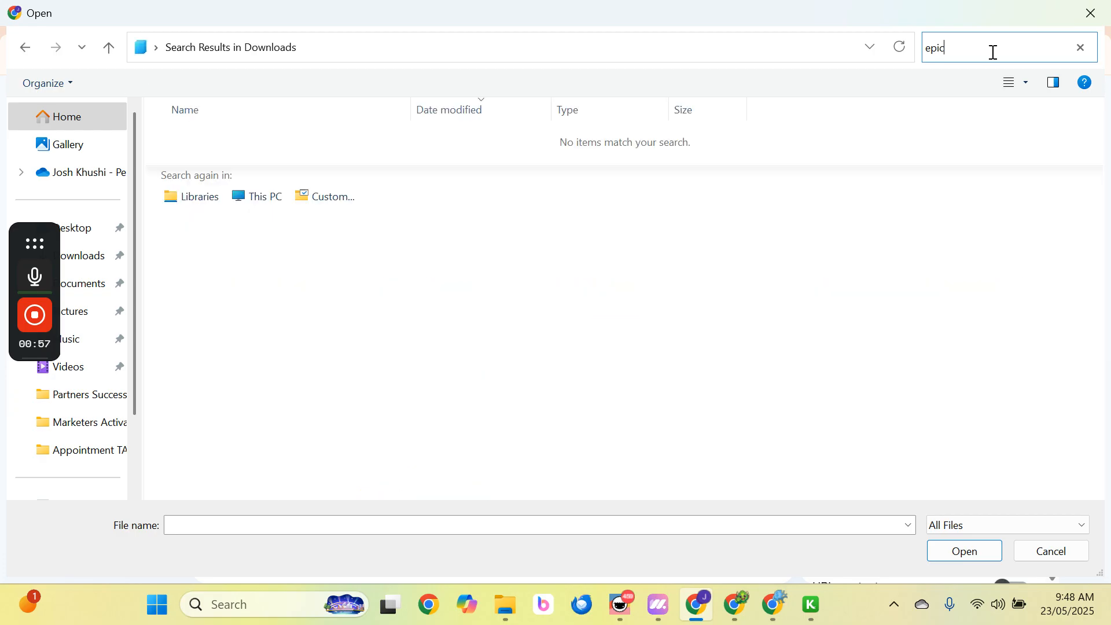
left_click(286, 166)
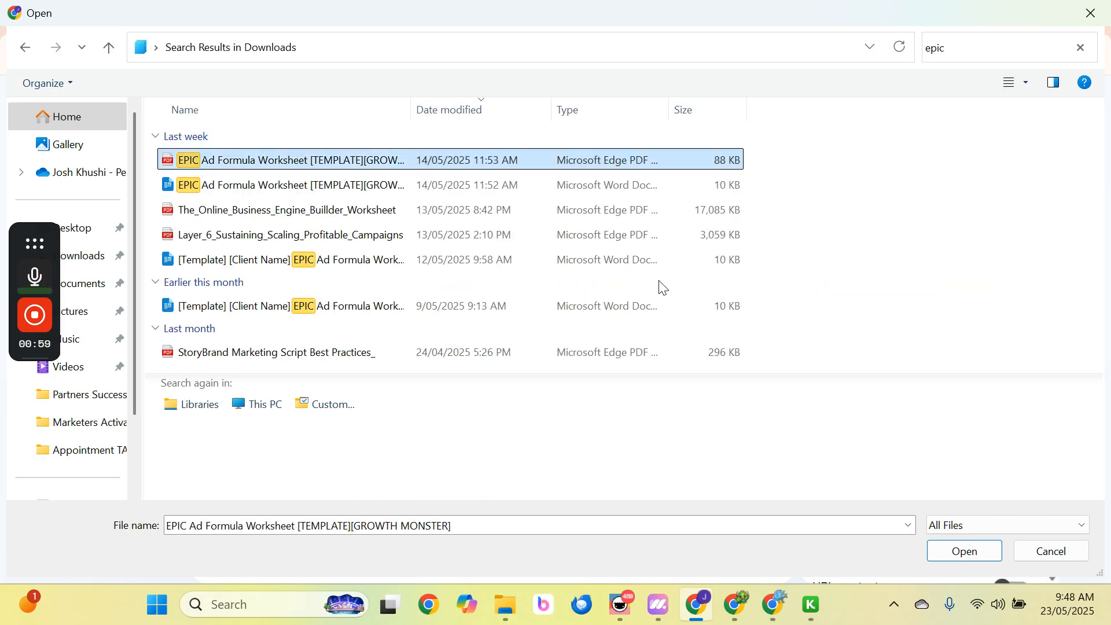
left_click(957, 553)
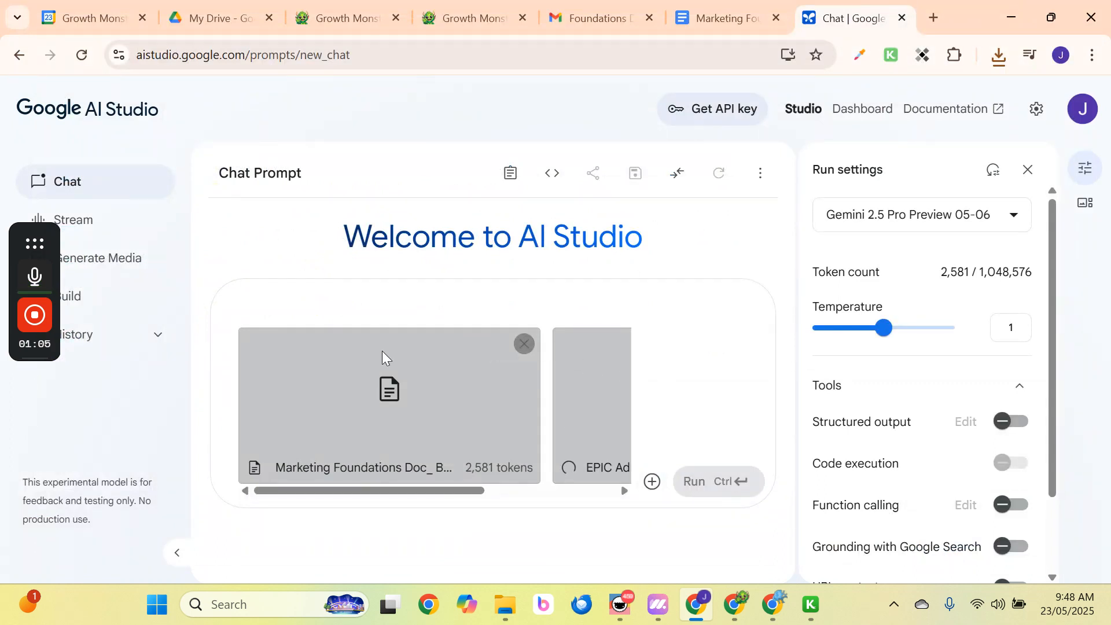
Send a prompt requesting 5 EPIC ad variations for Buyit4U's owner, using the templates and foundations doc.
left_click(408, 294)
type("create 5")
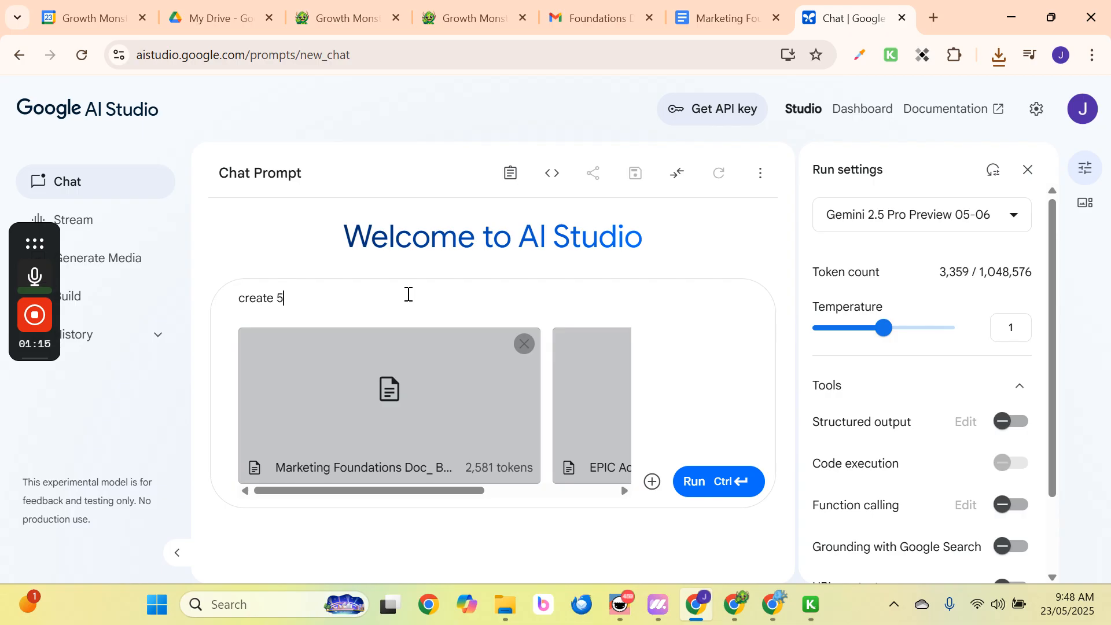
type("variations")
type(" of th")
type("an Ep")
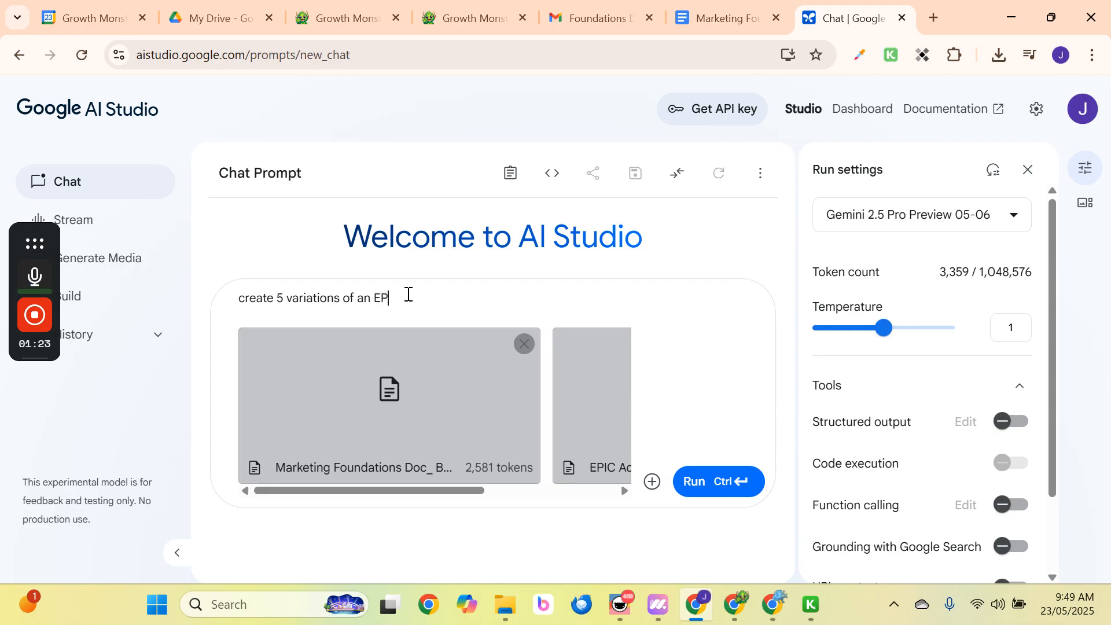
type("IC ad for BUY")
key("BackSpace")
key("BackSpace")
type("uyit4U using the")
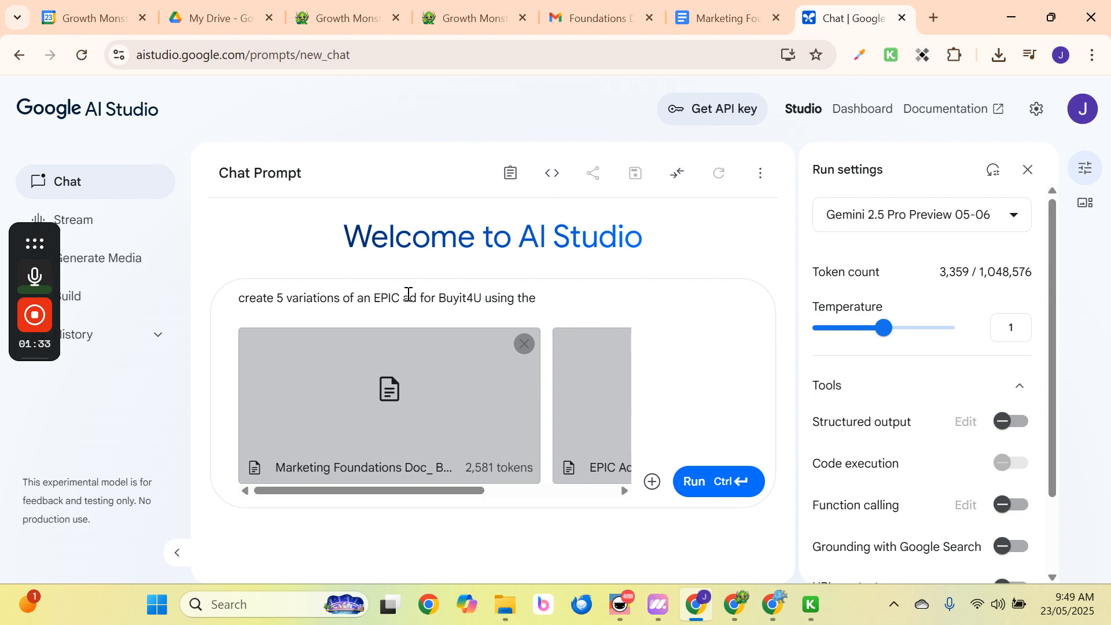
type(" templates and found")
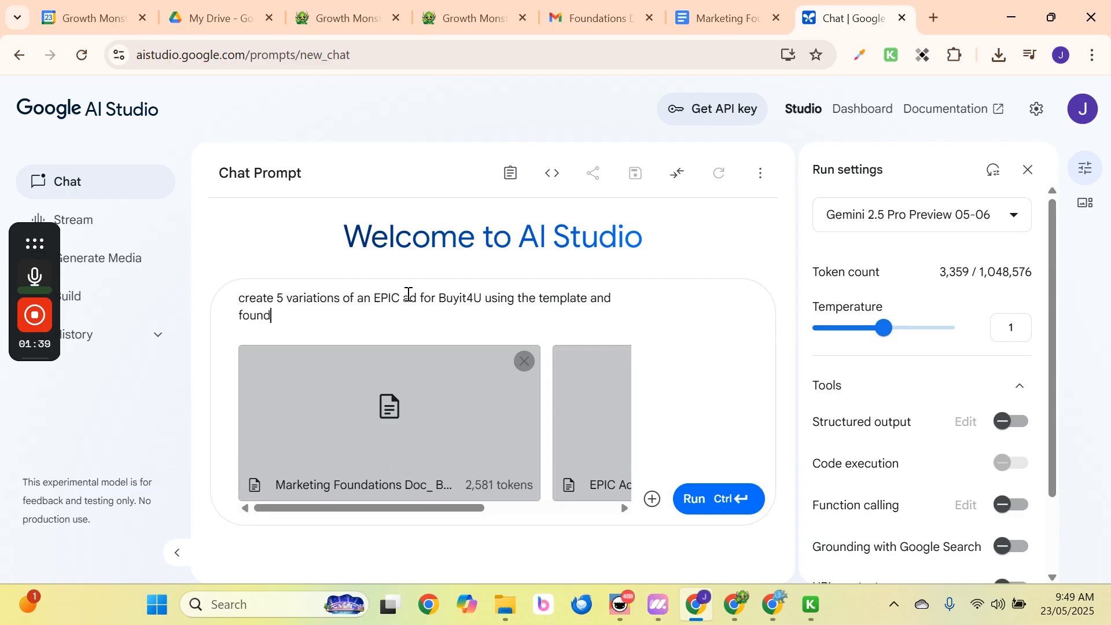
type("ations doc provided")
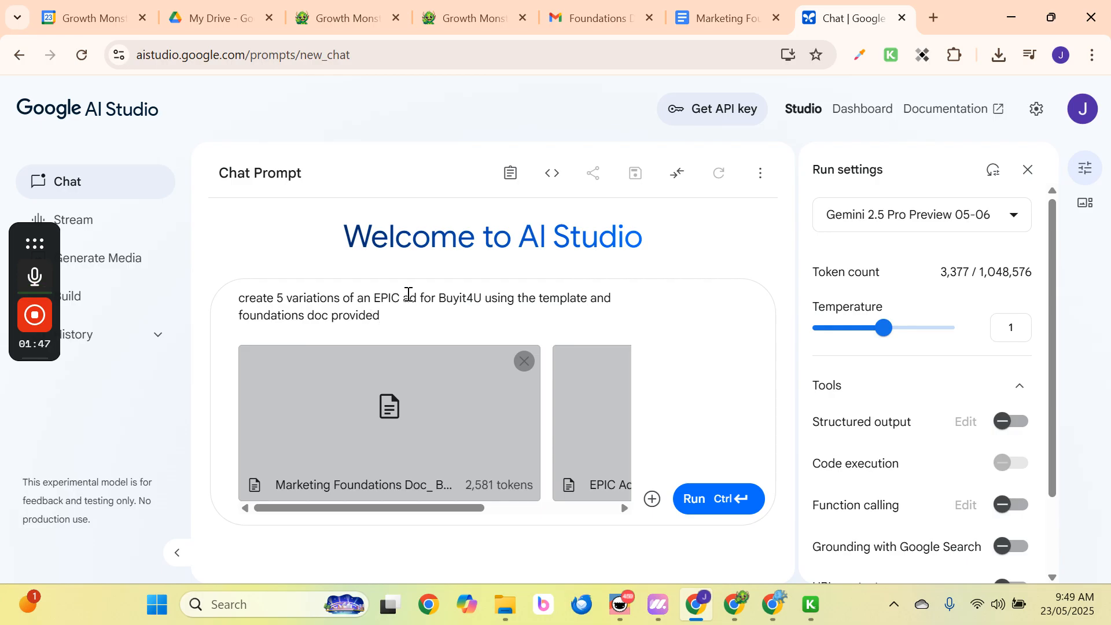
type("for Stacey the owener")
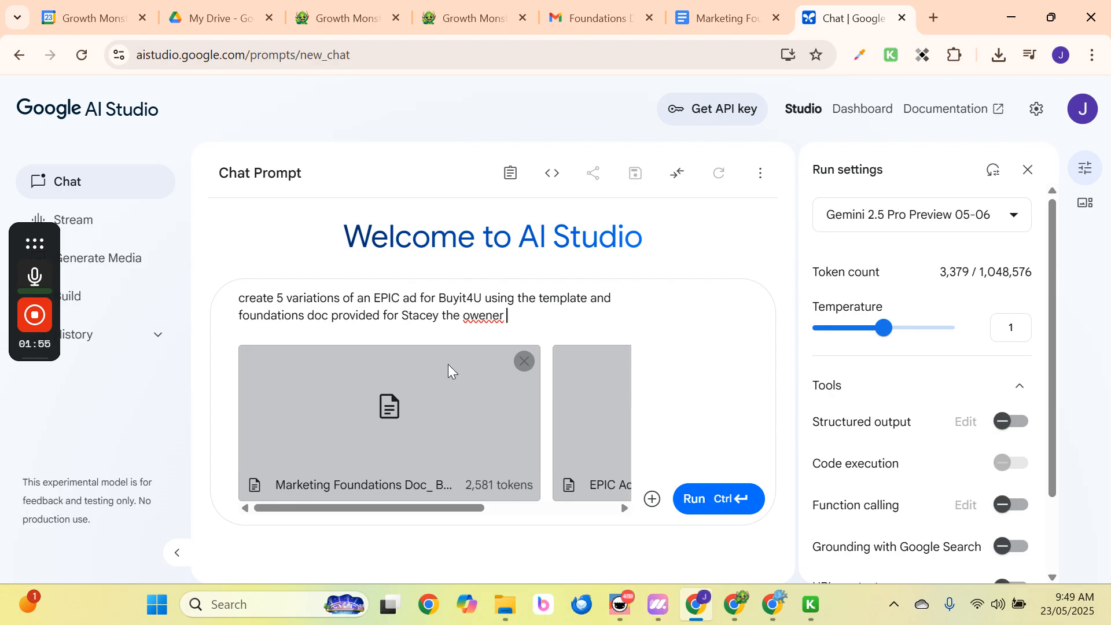
type(" of")
key("BackSpace")
key("BackSpace")
key("BackSpace")
key("BackSpace")
key("BackSpace")
key("BackSpace")
key("BackSpace")
type("ner off")
key("BackSpace")
type("Buyit4u")
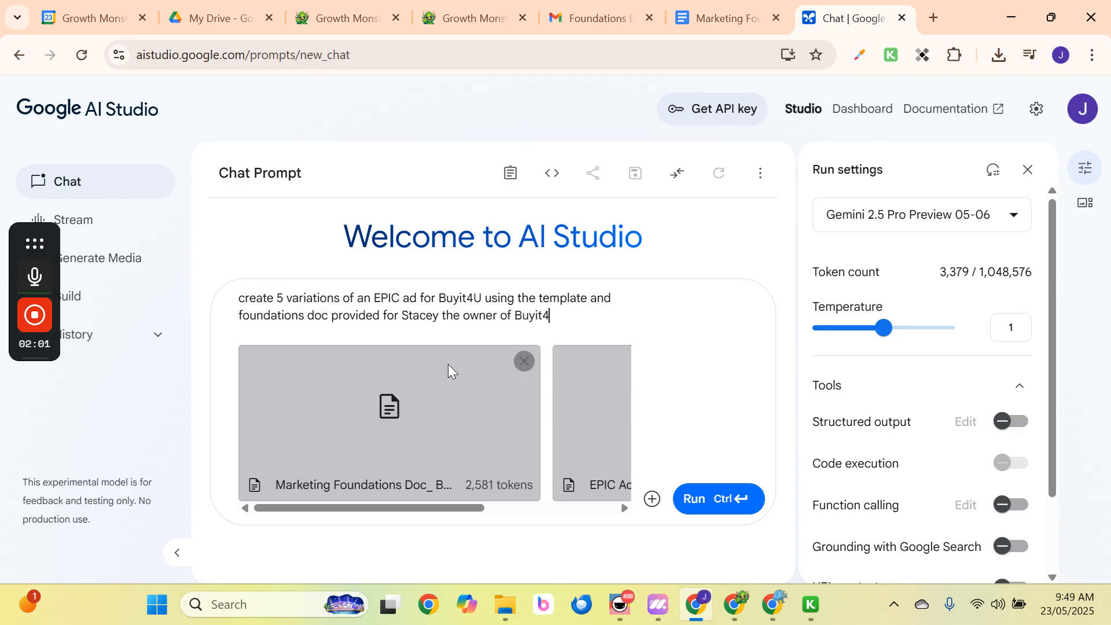
left_click(700, 496)
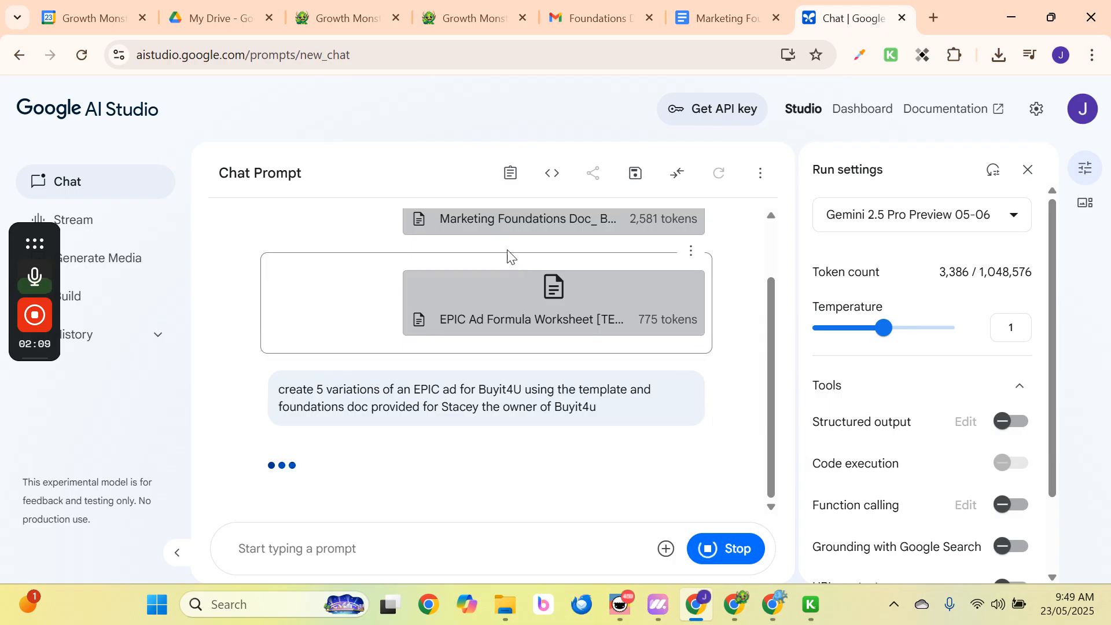
Wait for Gemini to finish thinking and start writing its ad variations.
scroll(509, 250, "up", 1)
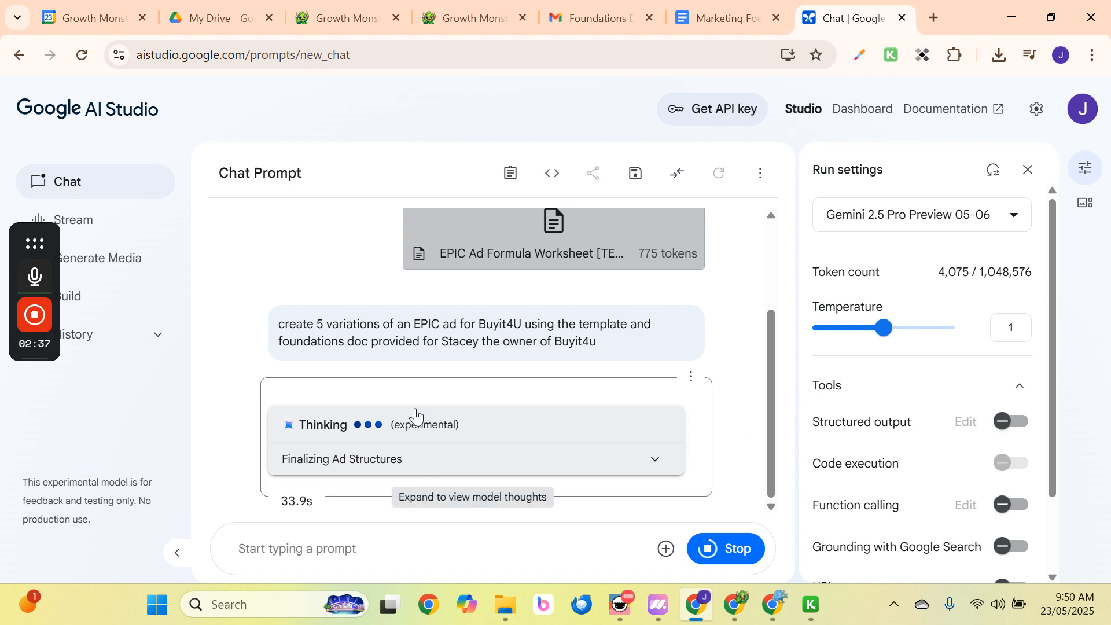
mouse_move(32, 231)
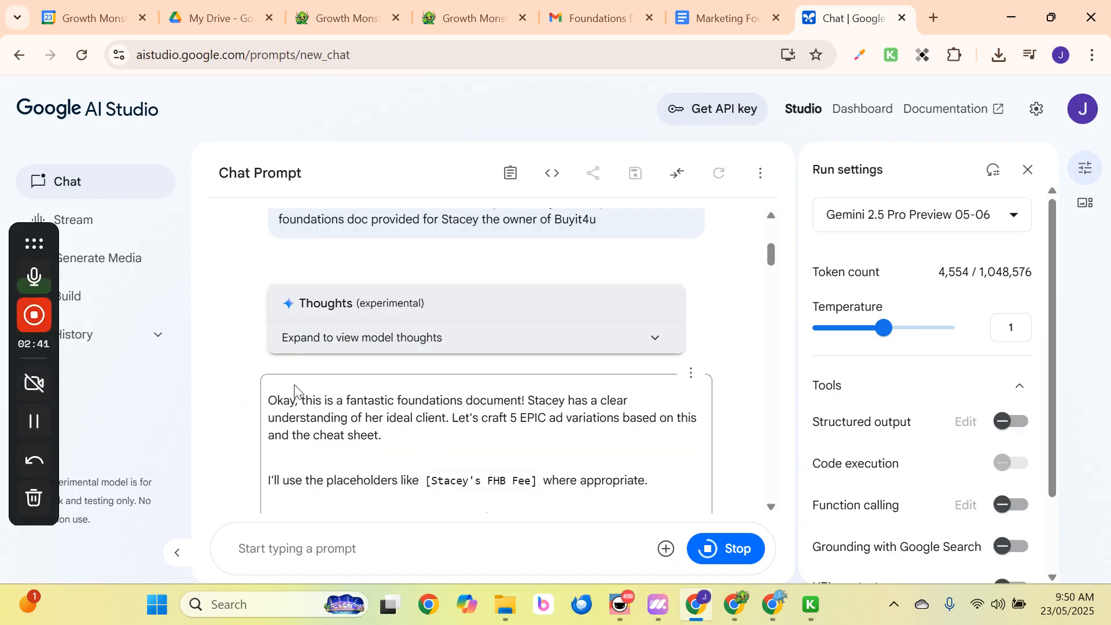
Follow Gemini's streaming answer until all five EPIC ad variations are complete.
scroll(347, 371, "down", 3)
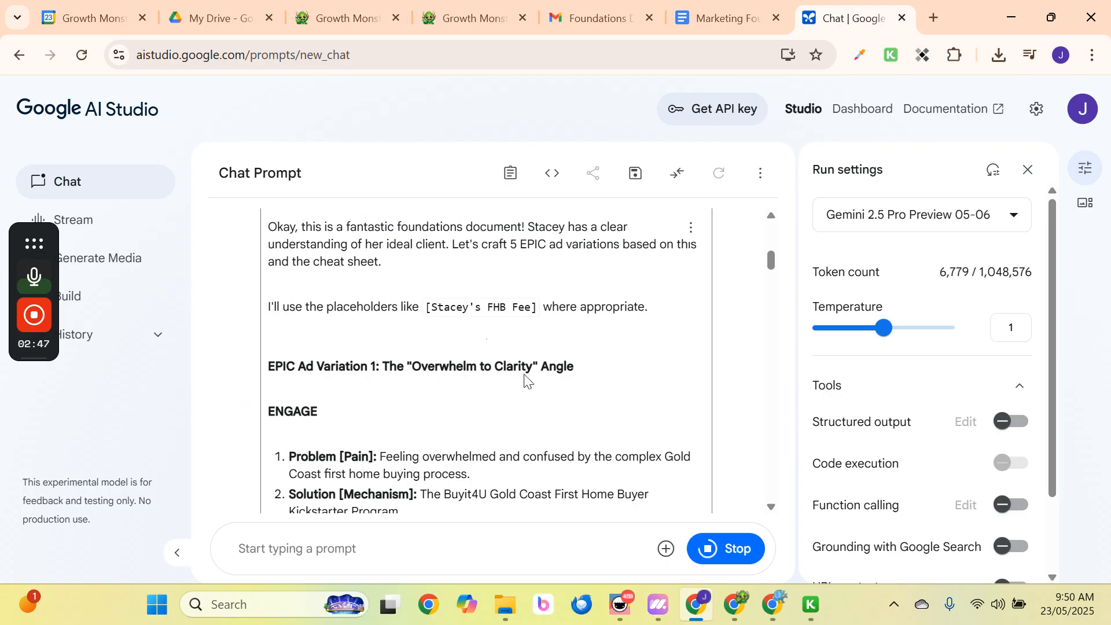
scroll(569, 375, "down", 1)
scroll(325, 364, "down", 1)
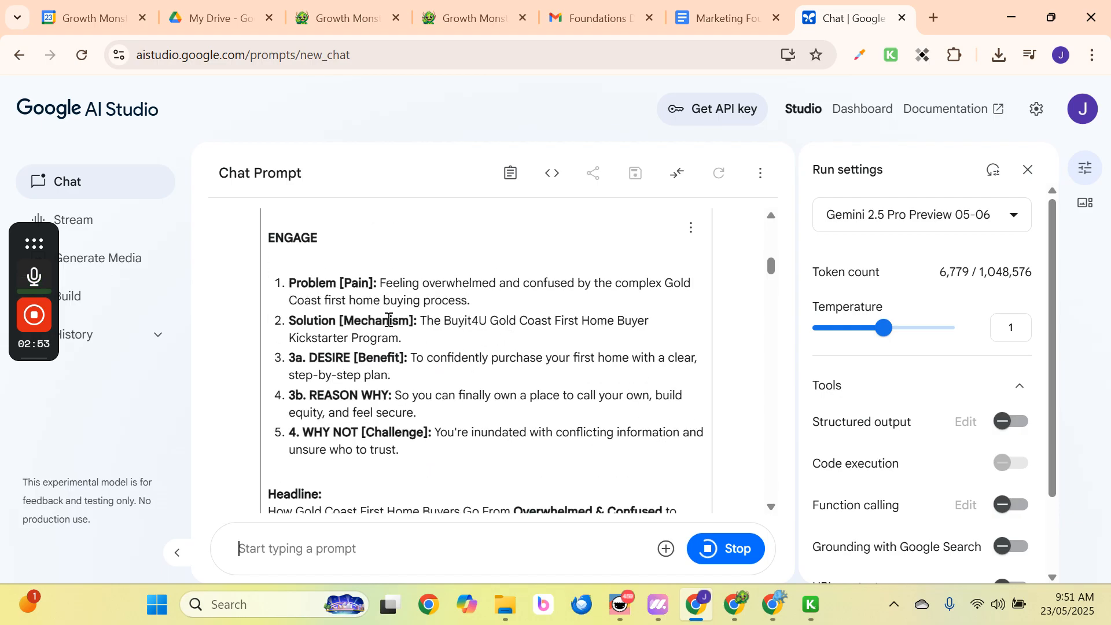
scroll(427, 340, "down", 1)
scroll(427, 341, "down", 1)
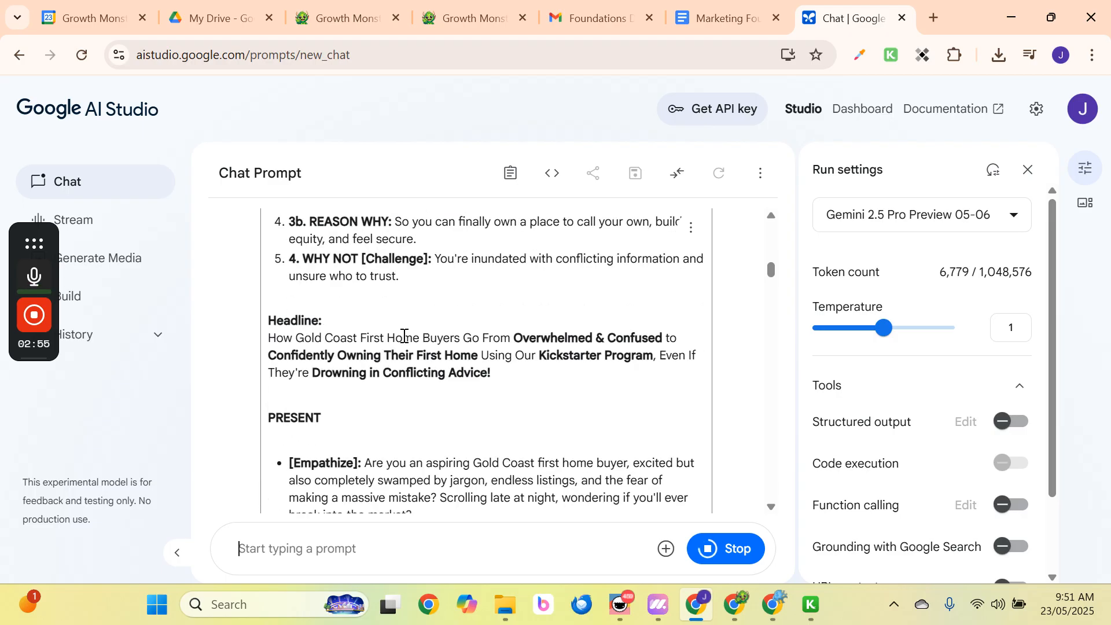
scroll(394, 312, "up", 2)
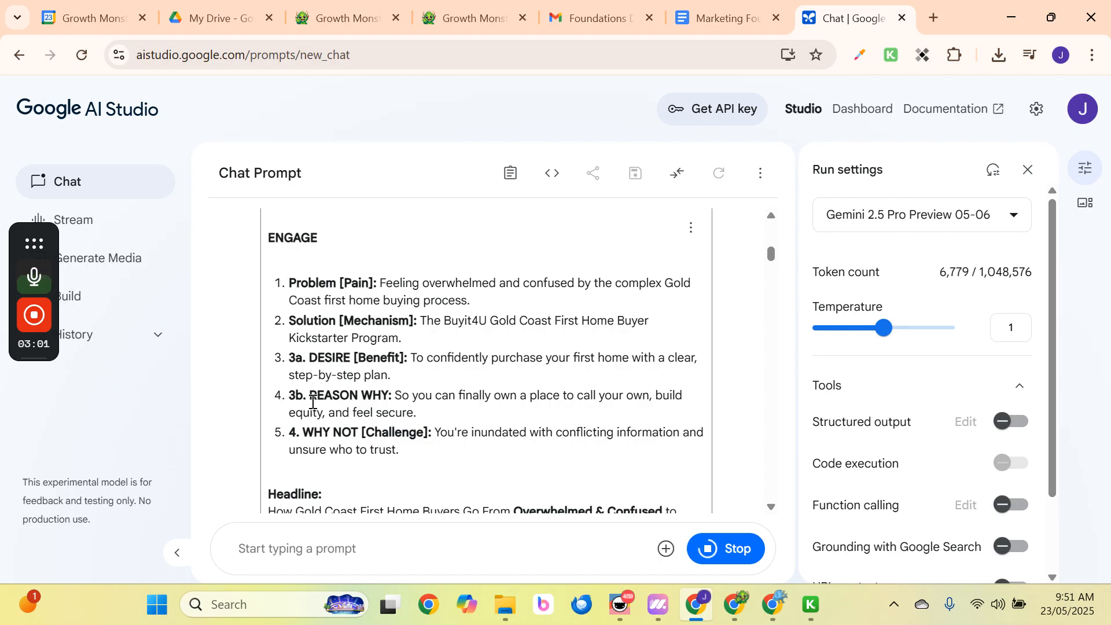
scroll(452, 428, "down", 2)
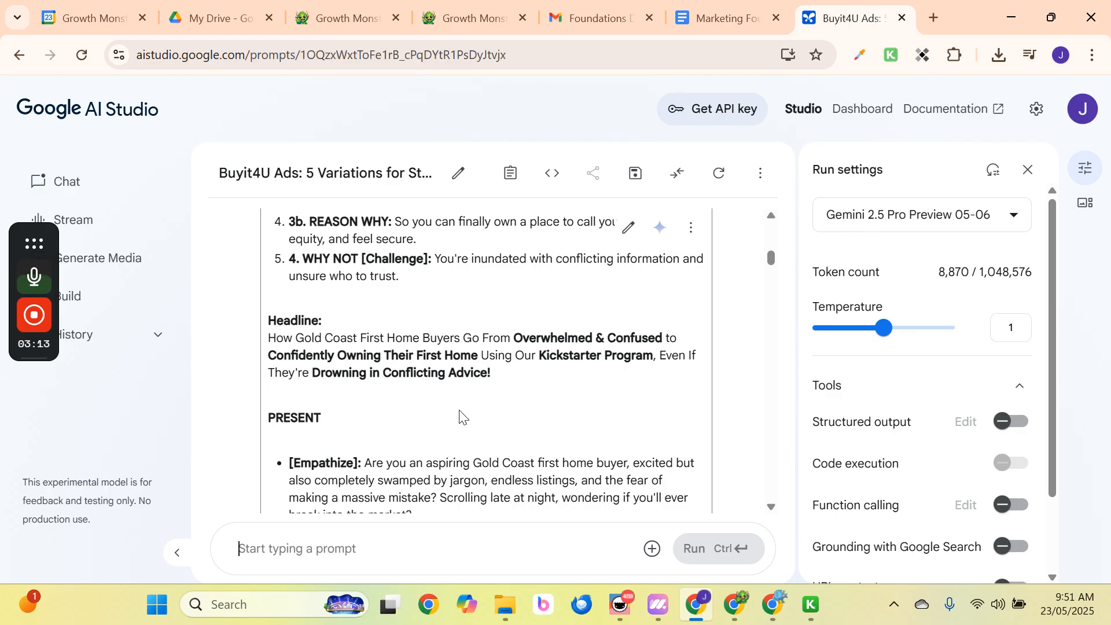
Copy Gemini's full response text and return to the Marketing Foundations Doc.
scroll(460, 416, "down", 3)
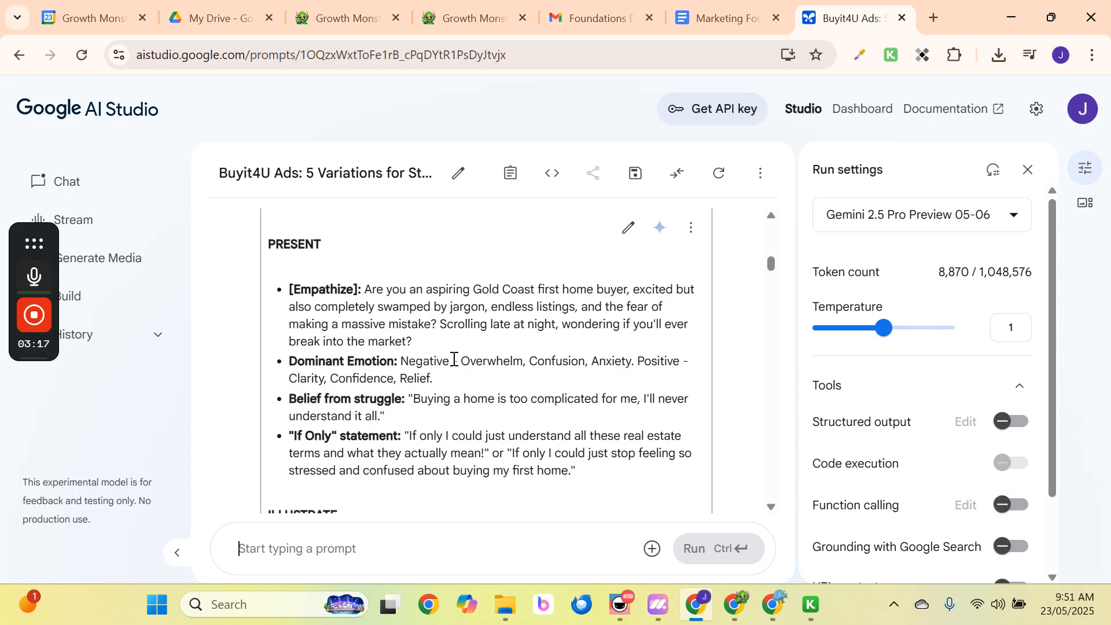
scroll(454, 357, "down", 2)
scroll(453, 352, "up", 2)
scroll(273, 252, "down", 4)
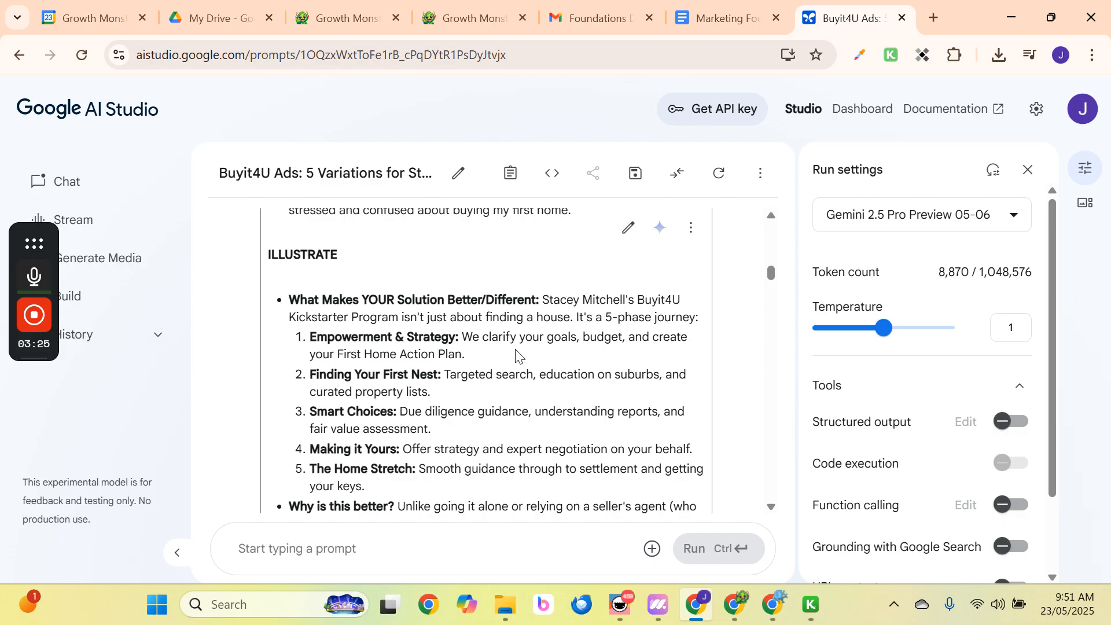
scroll(516, 355, "down", 6)
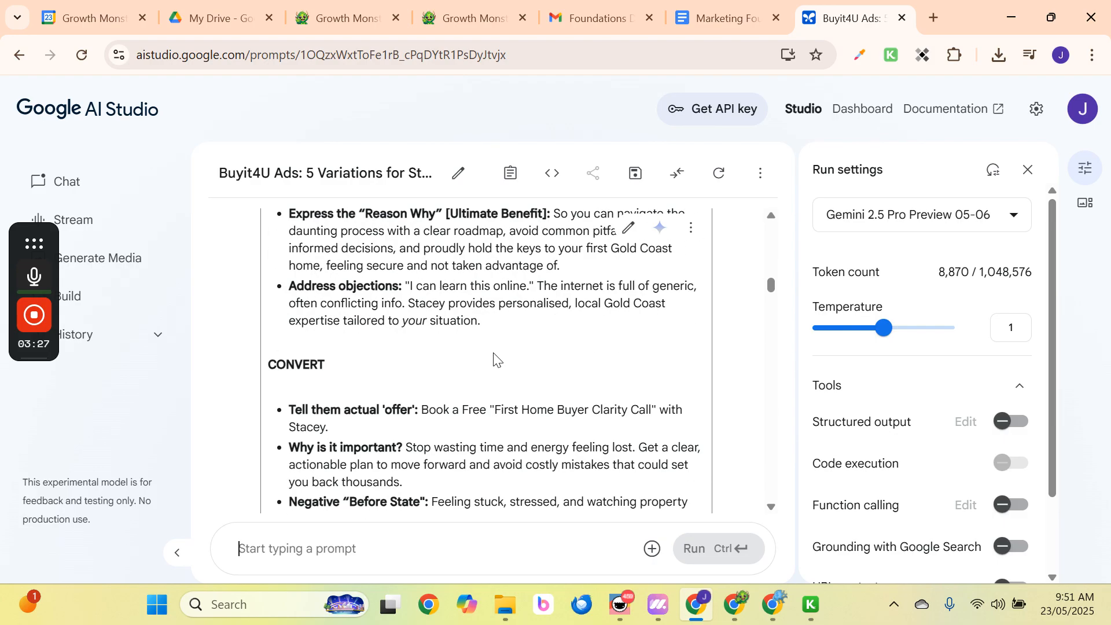
scroll(361, 379, "down", 4)
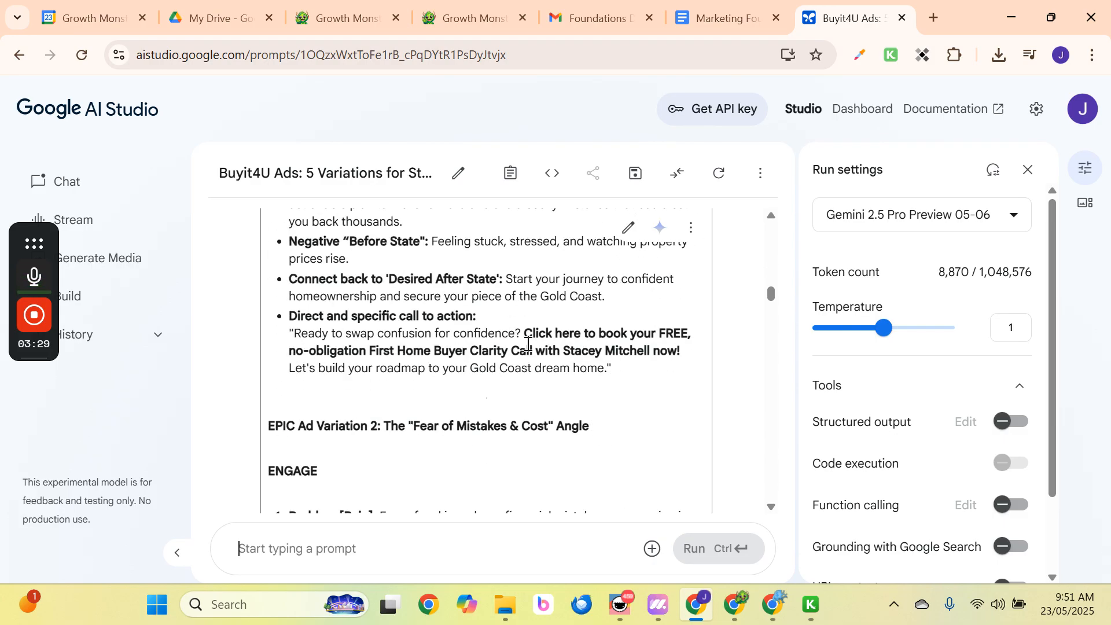
scroll(405, 364, "down", 2)
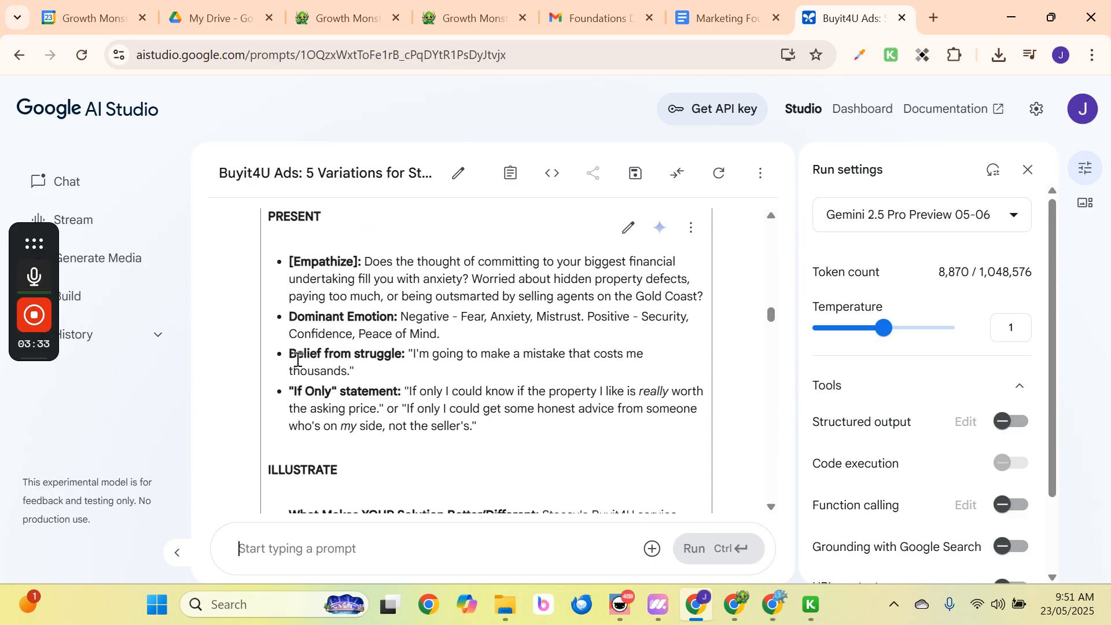
scroll(420, 368, "down", 15)
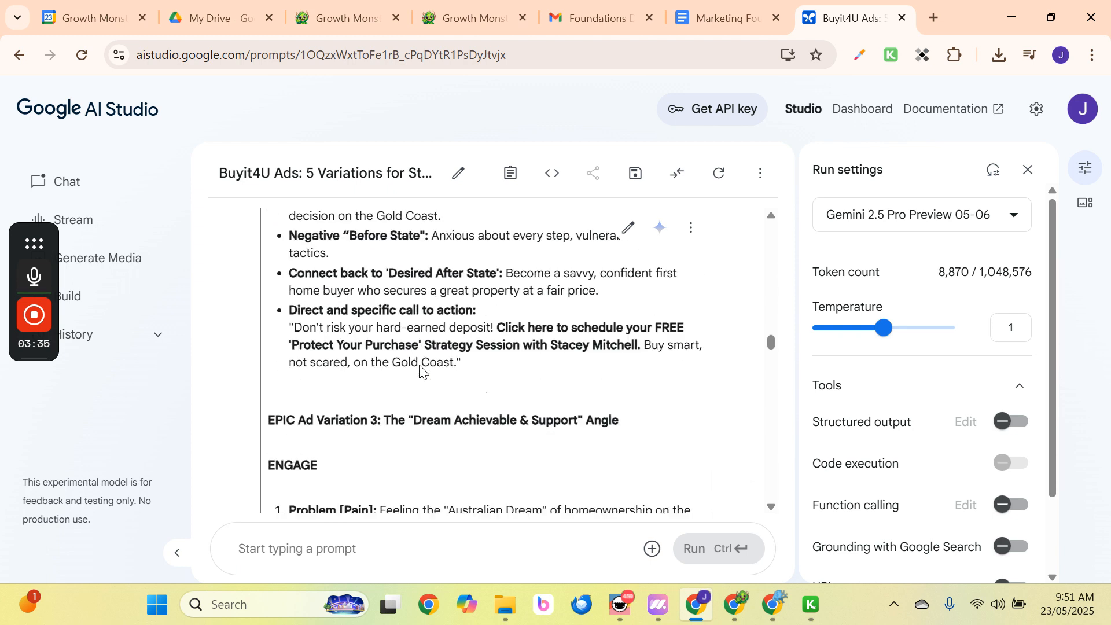
scroll(421, 365, "down", 3)
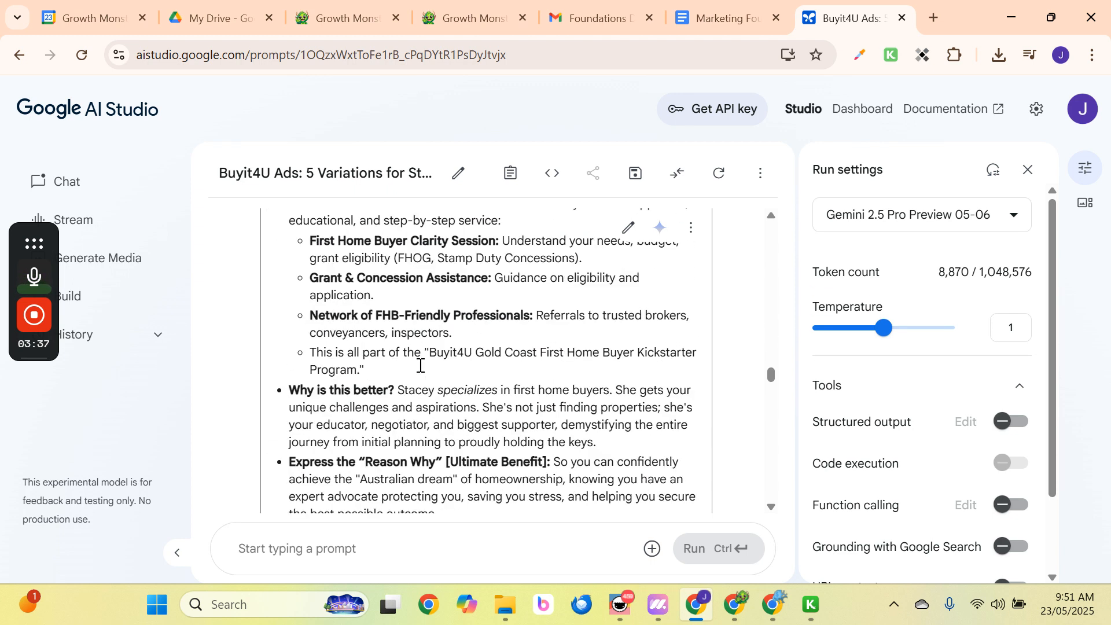
scroll(420, 365, "down", 4)
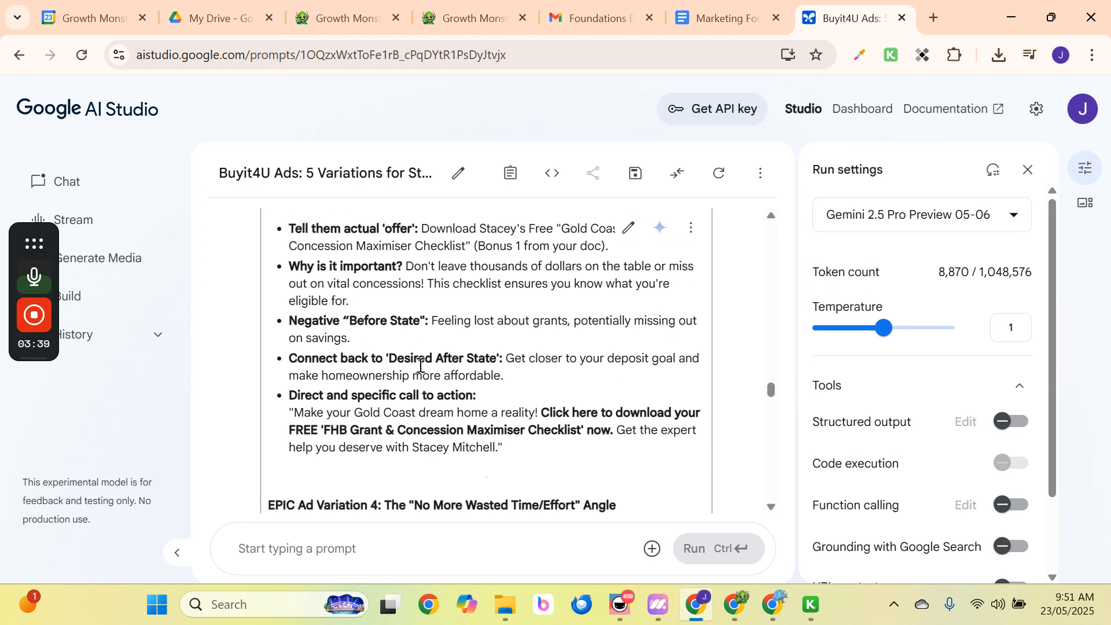
scroll(421, 365, "down", 3)
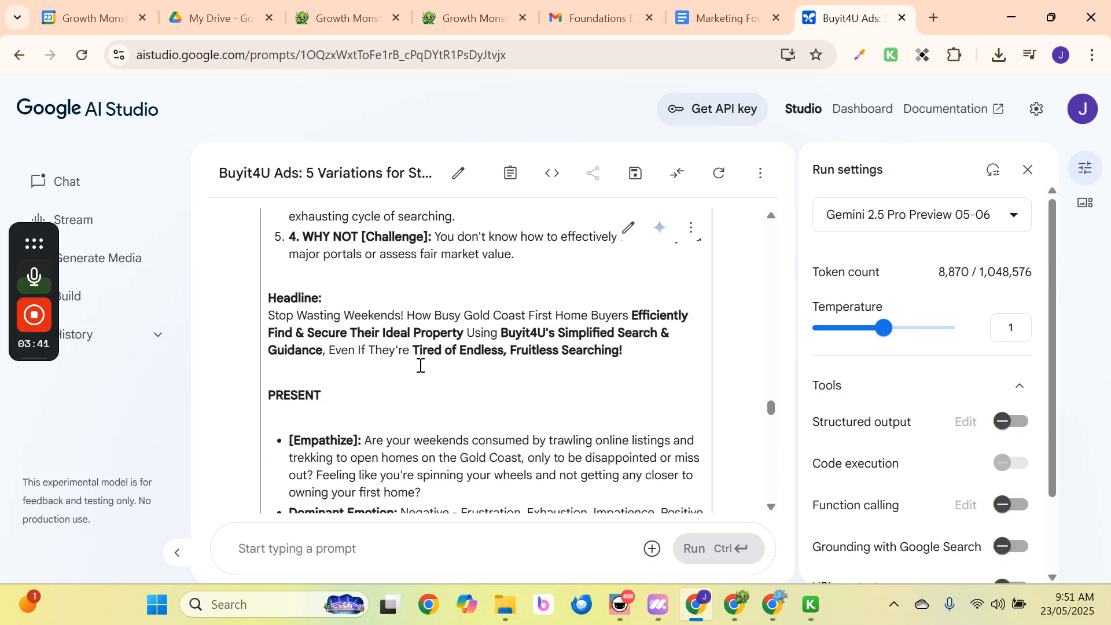
scroll(420, 365, "down", 5)
scroll(420, 365, "down", 10)
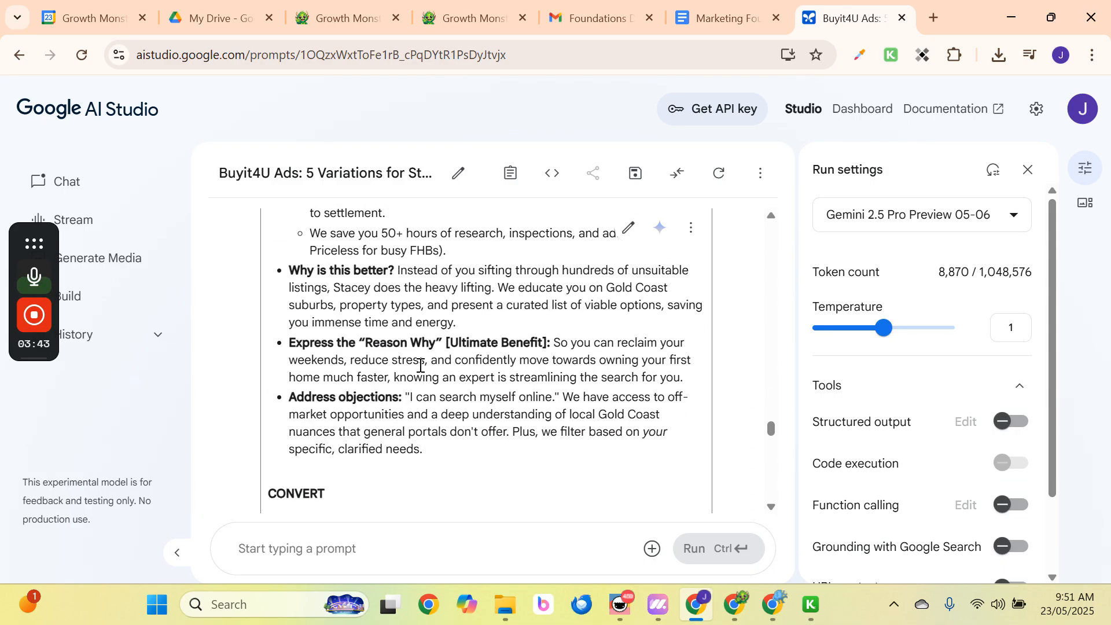
scroll(420, 365, "down", 10)
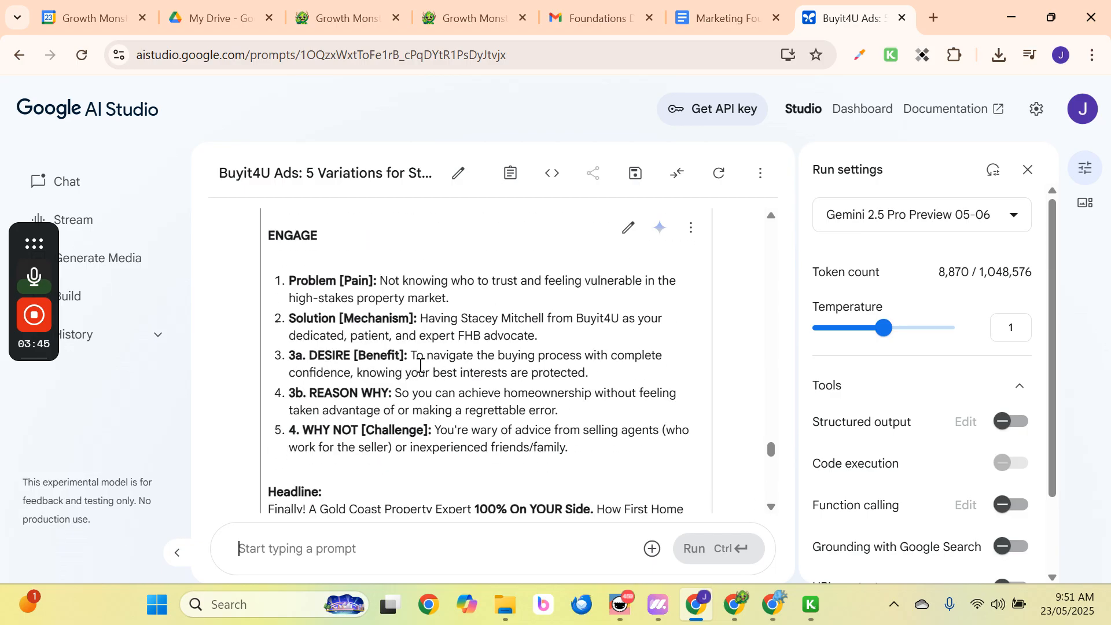
scroll(421, 368, "down", 10)
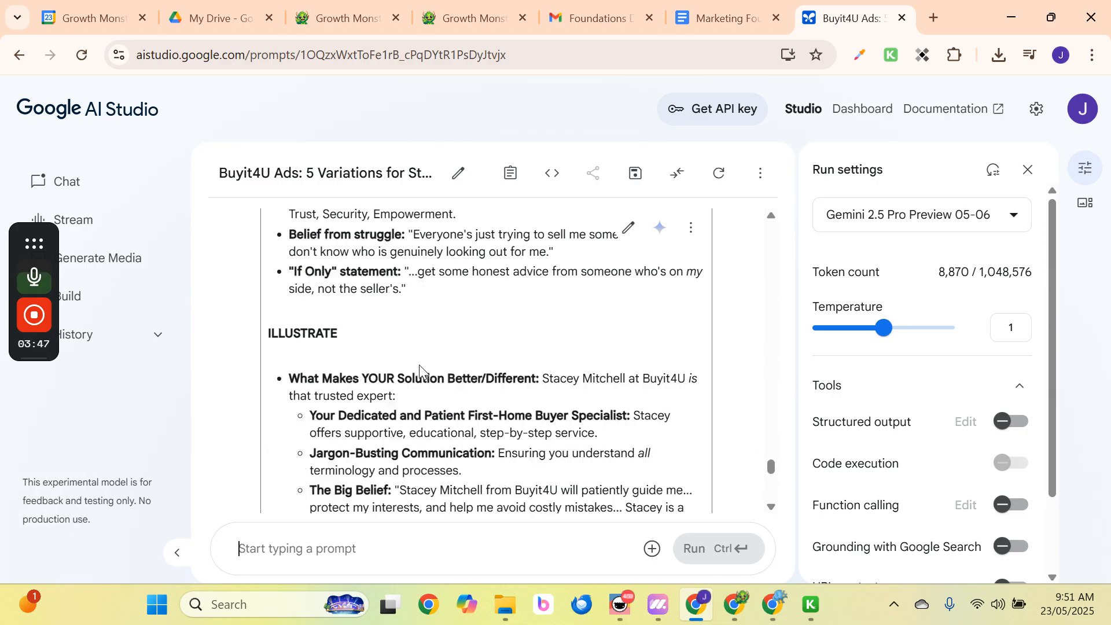
scroll(420, 365, "down", 5)
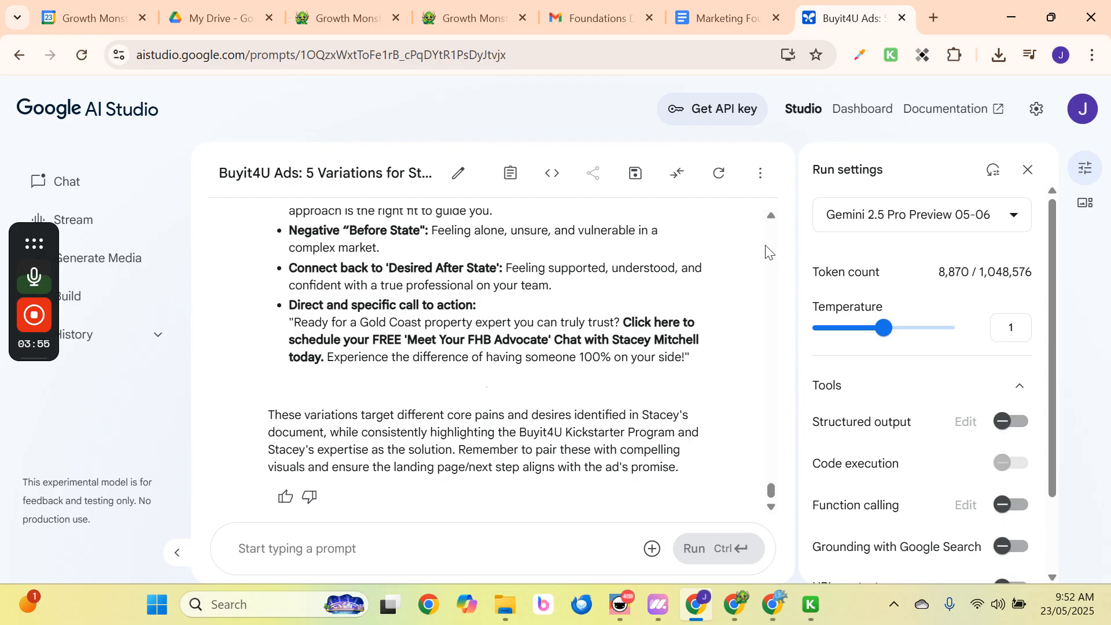
left_click(691, 228)
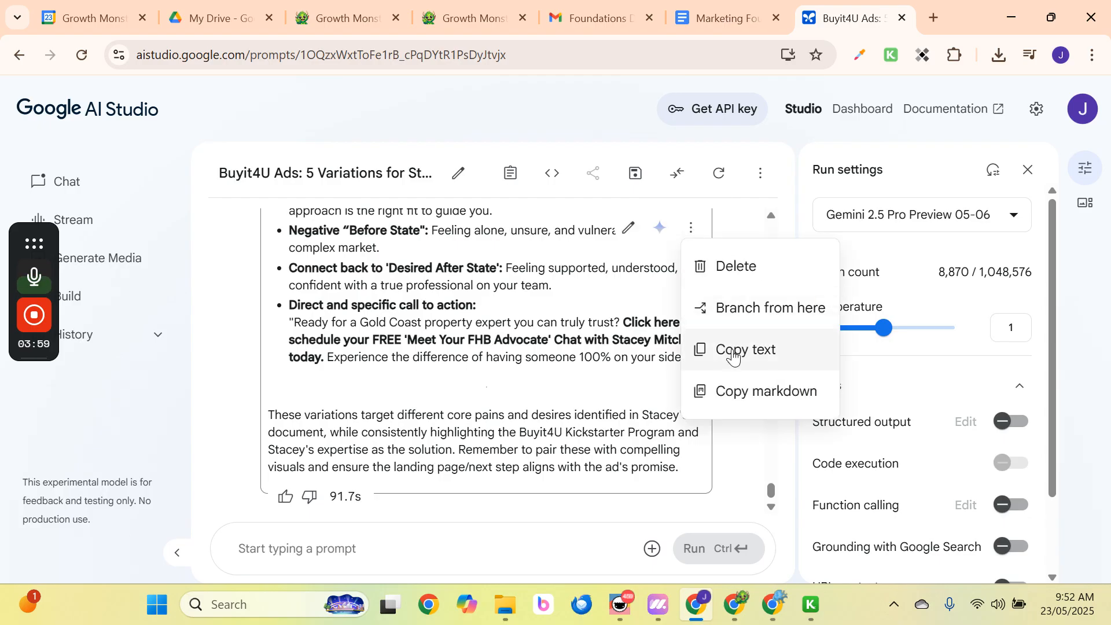
left_click(733, 354)
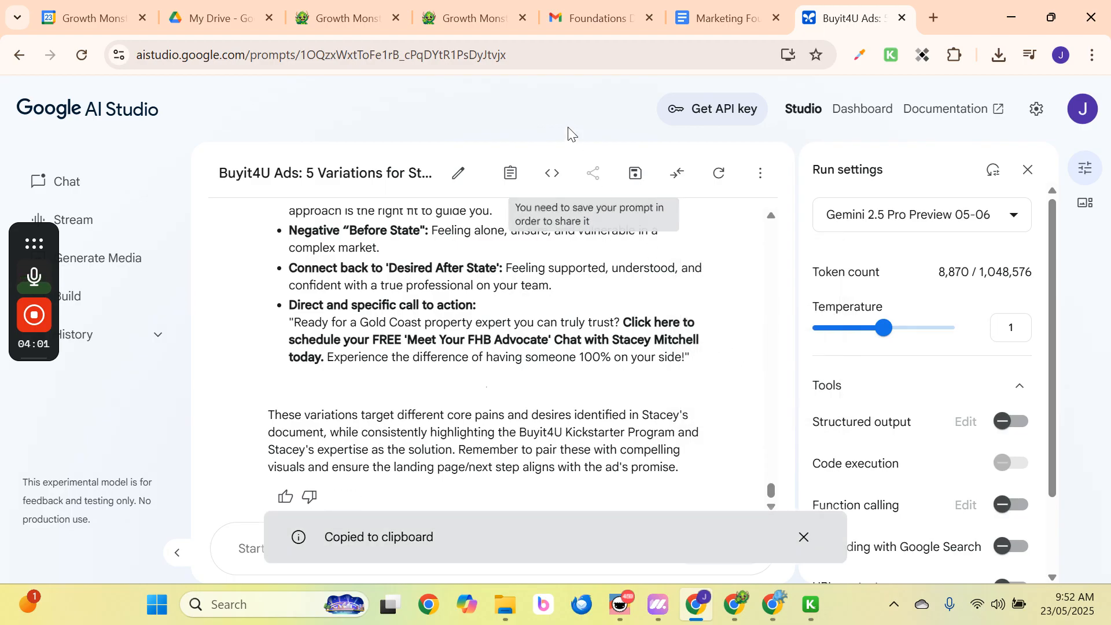
left_click(714, 25)
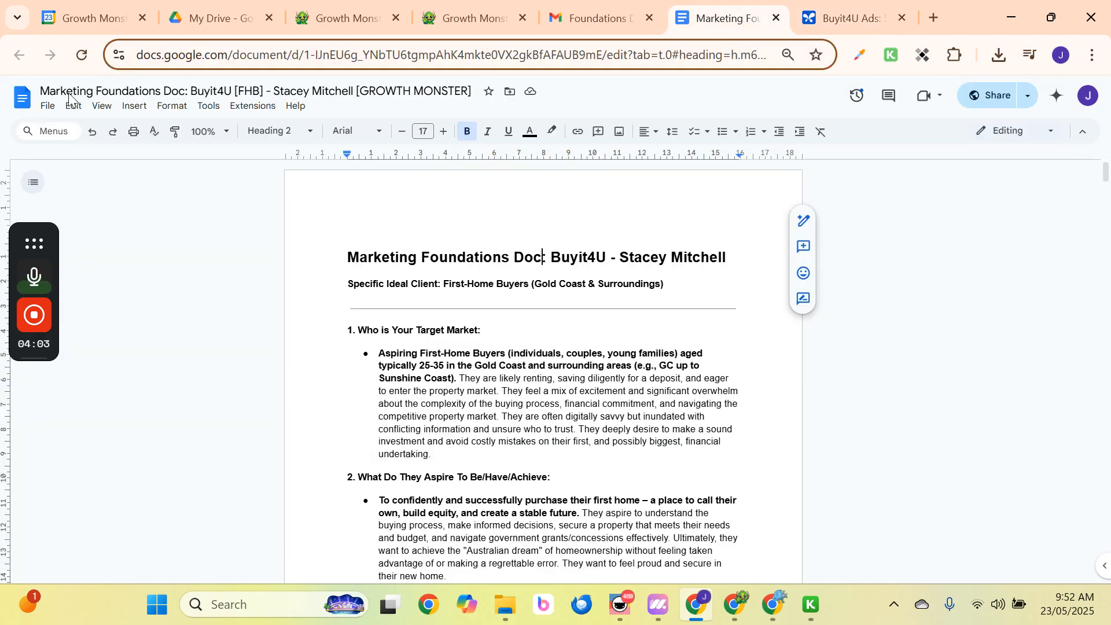
Create a new blank document and paste the copied EPIC ad variations into it.
left_click(48, 106)
mouse_move(64, 132)
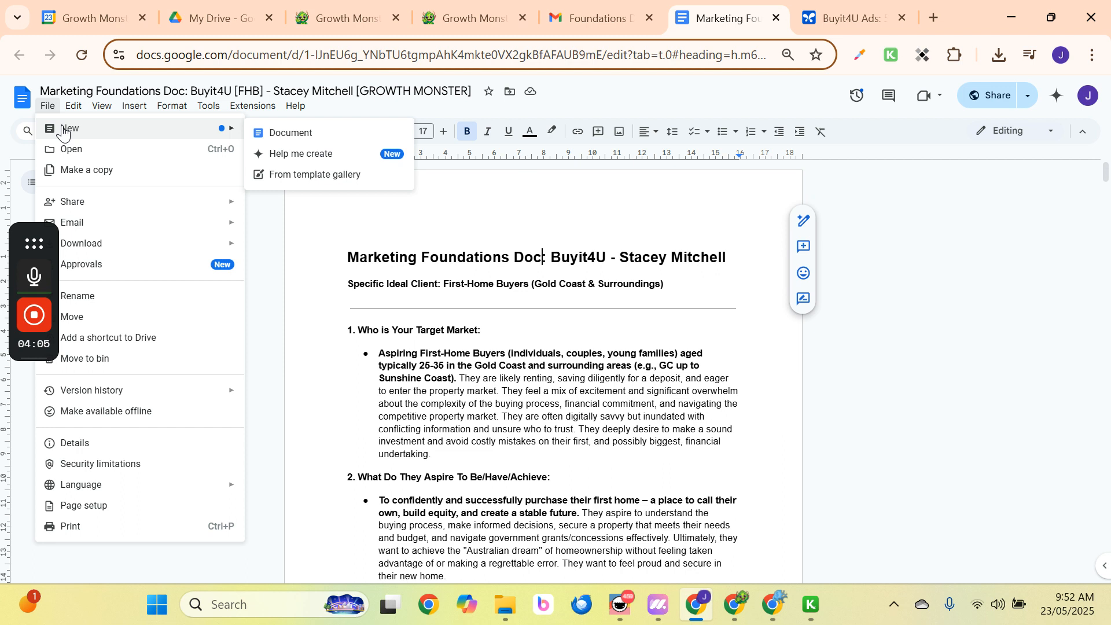
left_click(307, 132)
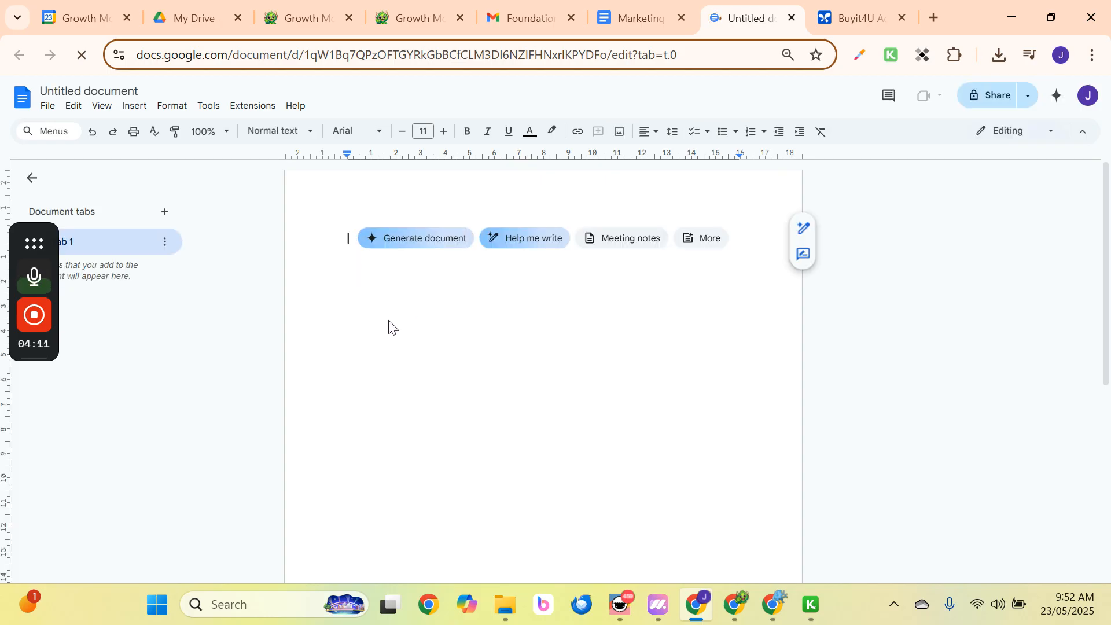
key("ctrl+v")
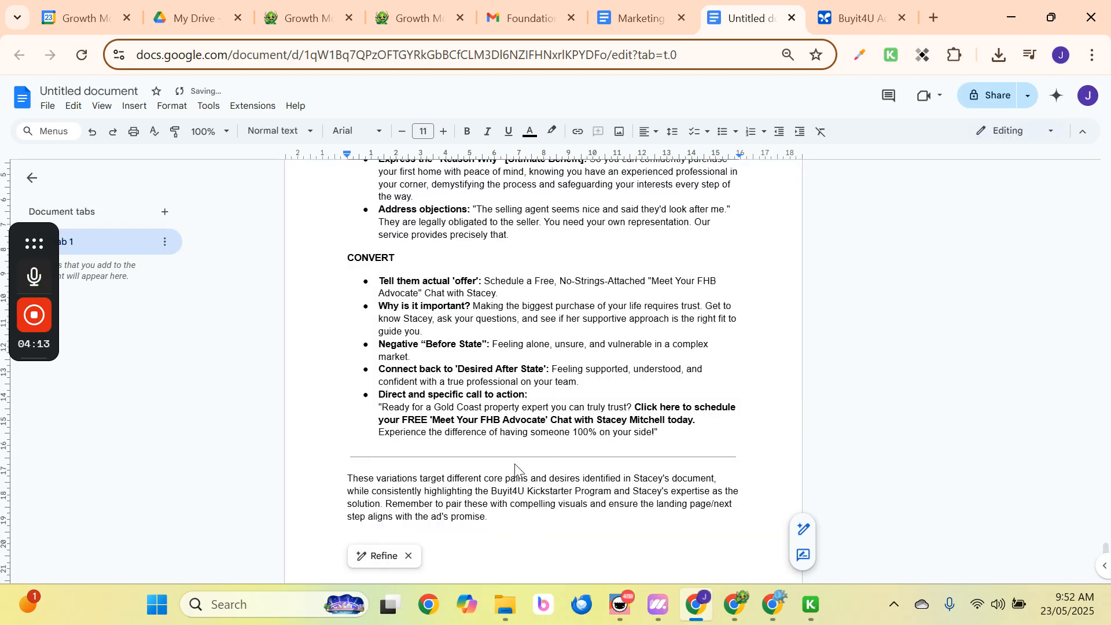
scroll(515, 463, "up", 20)
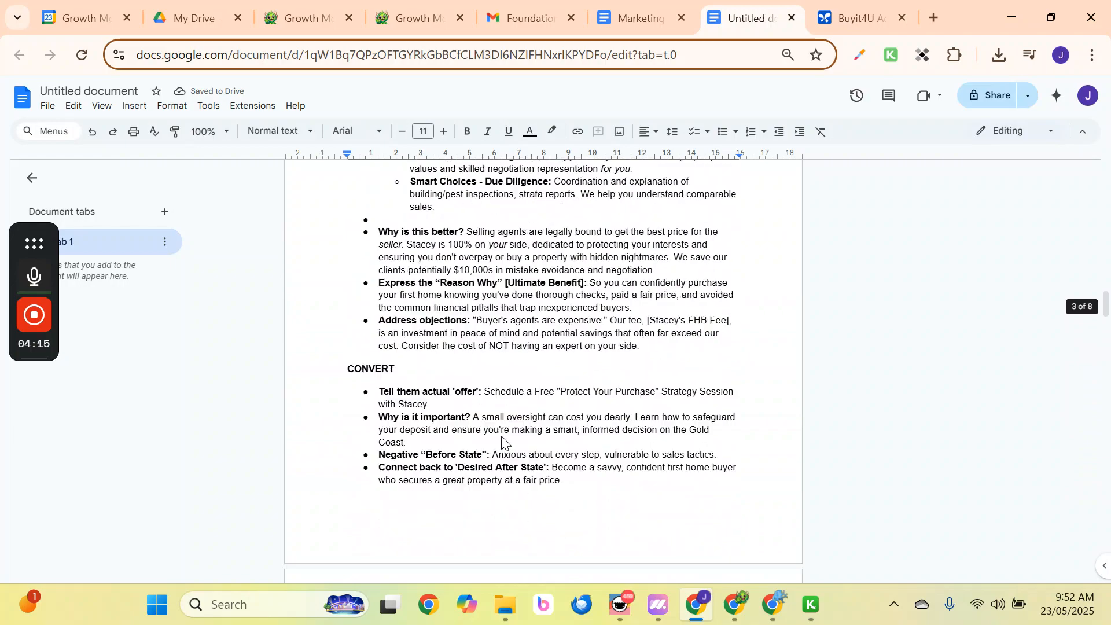
scroll(503, 443, "up", 20)
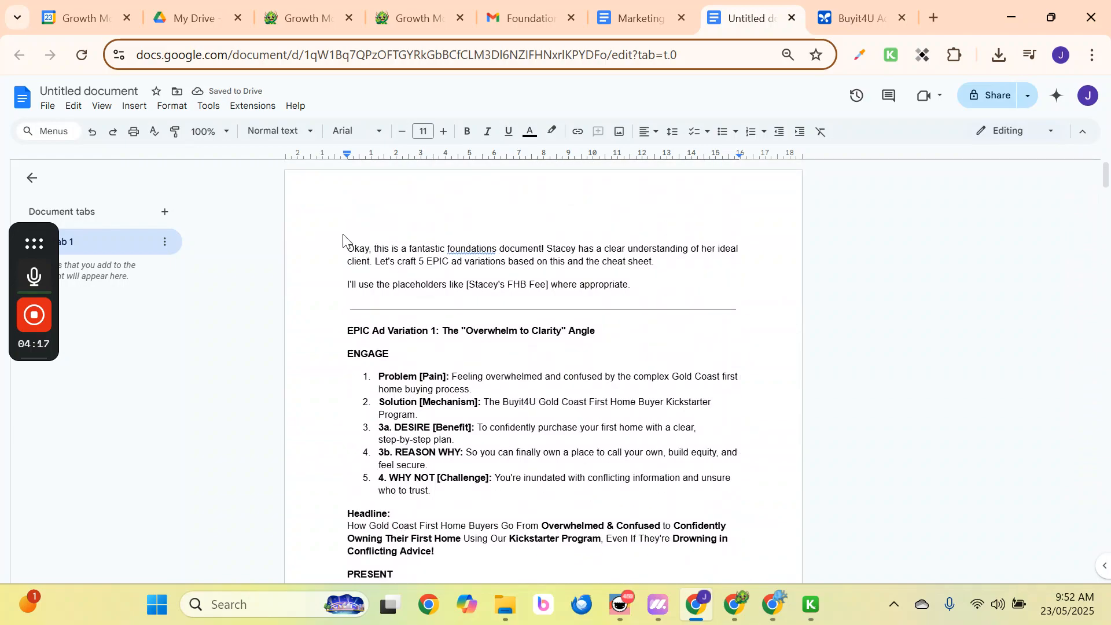
Rewrite the opening line to read '5 EPIC ad variations [Buyit4U]'.
left_click(626, 250)
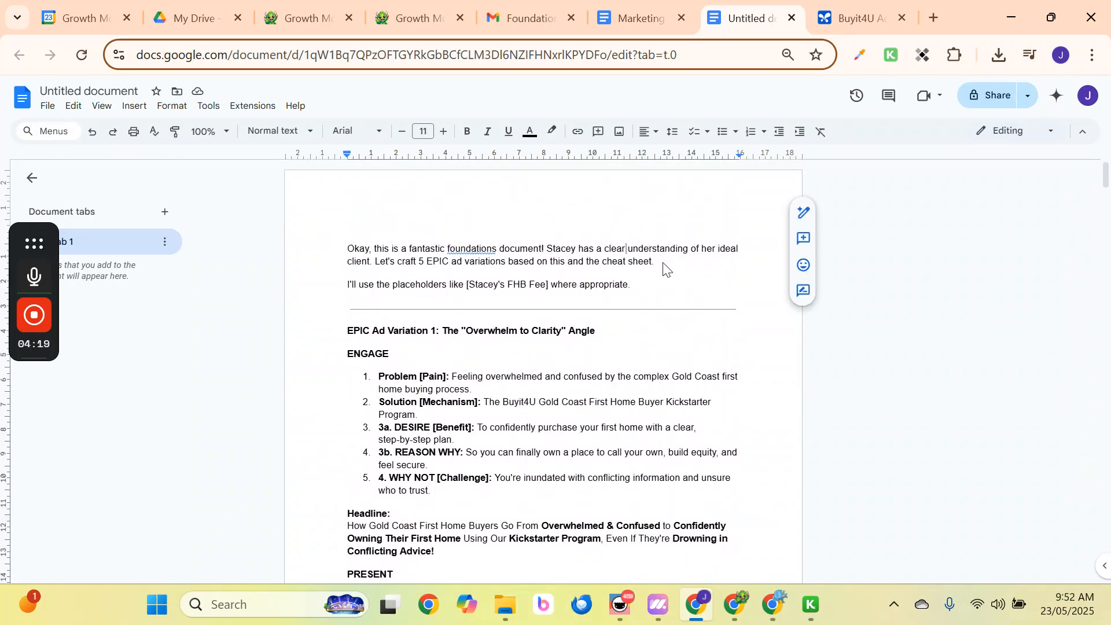
left_click(665, 267)
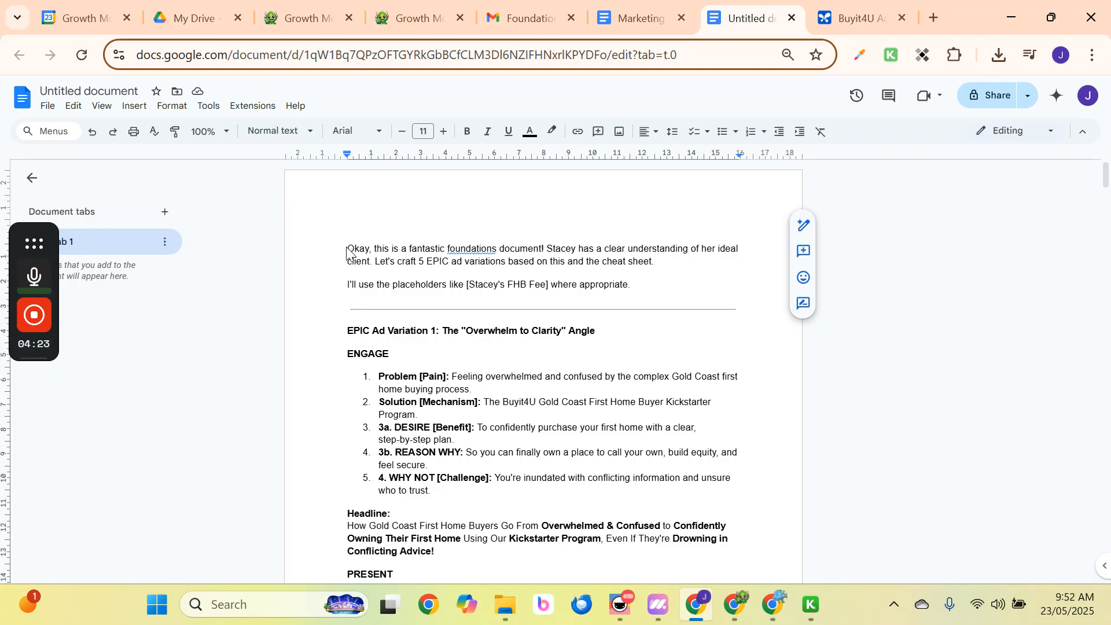
left_click_drag(347, 250, 417, 265)
key("Delete")
key("Delete")
key("Delete")
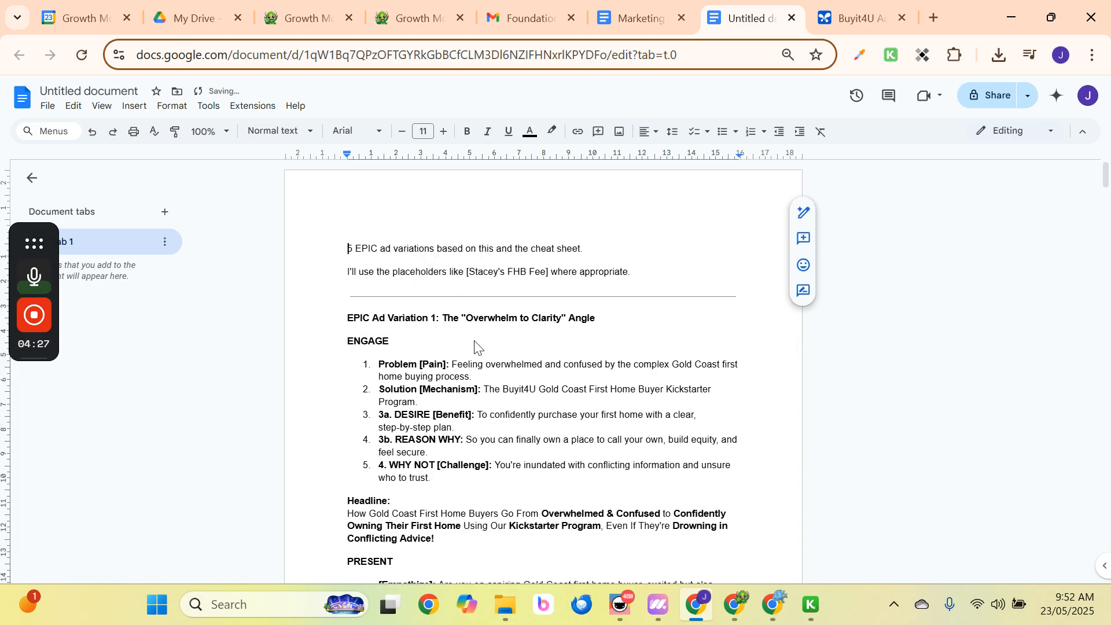
type("5")
key("Delete")
key("Delete")
key("Delete")
key("Delete")
key("Delete")
key("Delete")
key("Delete")
key("Delete")
key("Delete")
key("Delete")
key("Delete")
key("Delete")
key("Delete")
key("Delete")
key("Delete")
key("Delete")
key("Delete")
key("Delete")
key("Delete")
key("Delete")
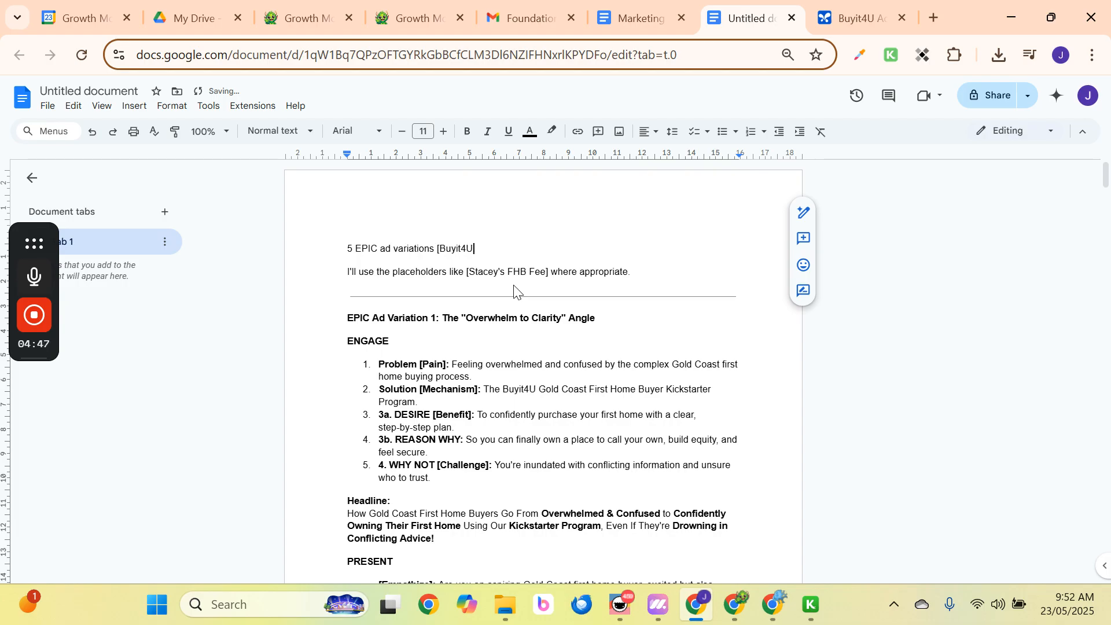
type("]")
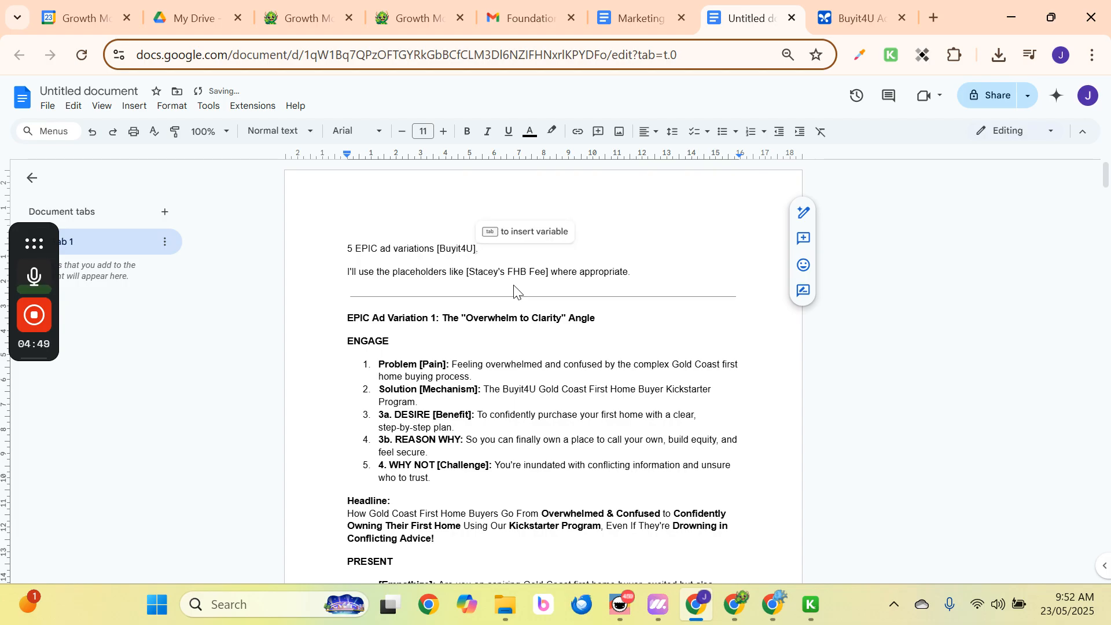
Reword the note to 'Placeholders like [...] are used where appropriate.'.
left_click(429, 273)
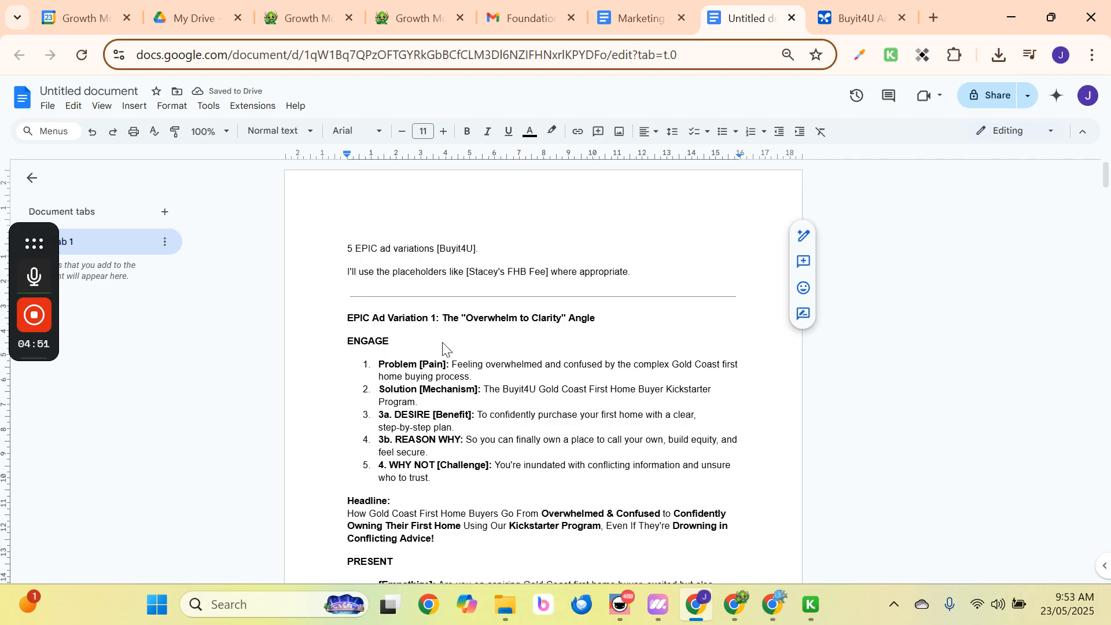
key("BackSpace")
key("BackSpace")
key("BackSpace")
key("BackSpace")
key("BackSpace")
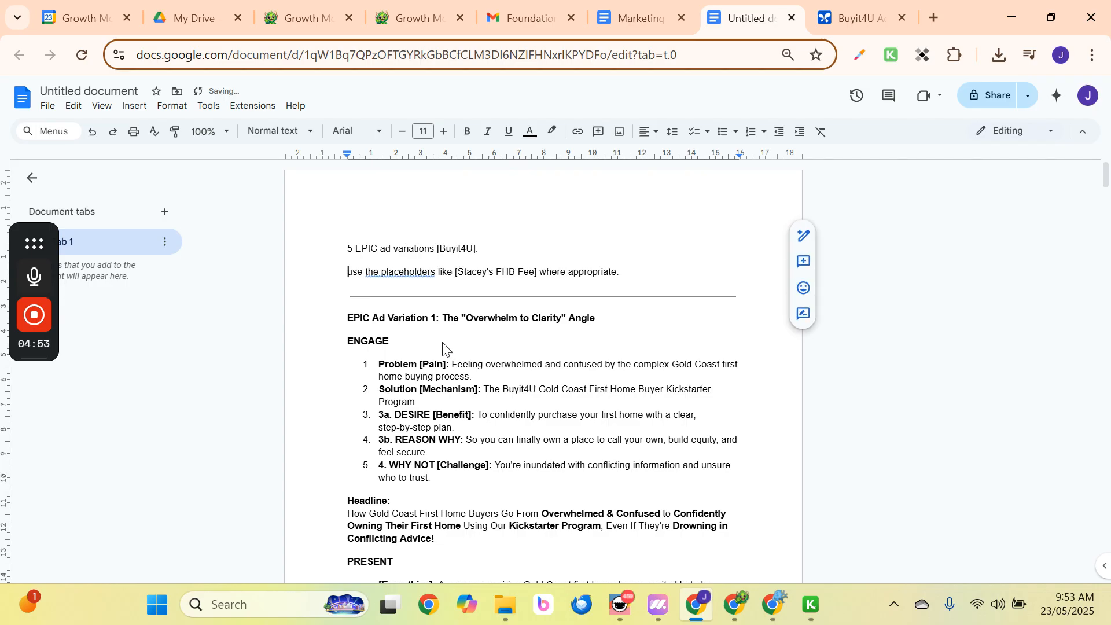
key("Delete")
key("Delete")
key("Delete")
key("Delete")
type("Us")
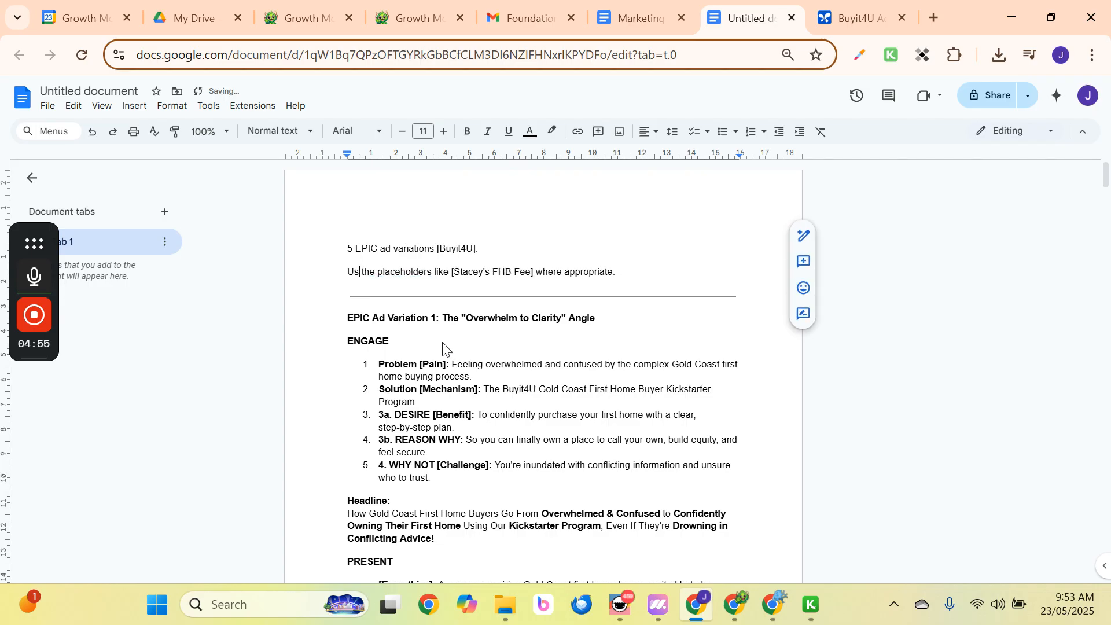
type("ing")
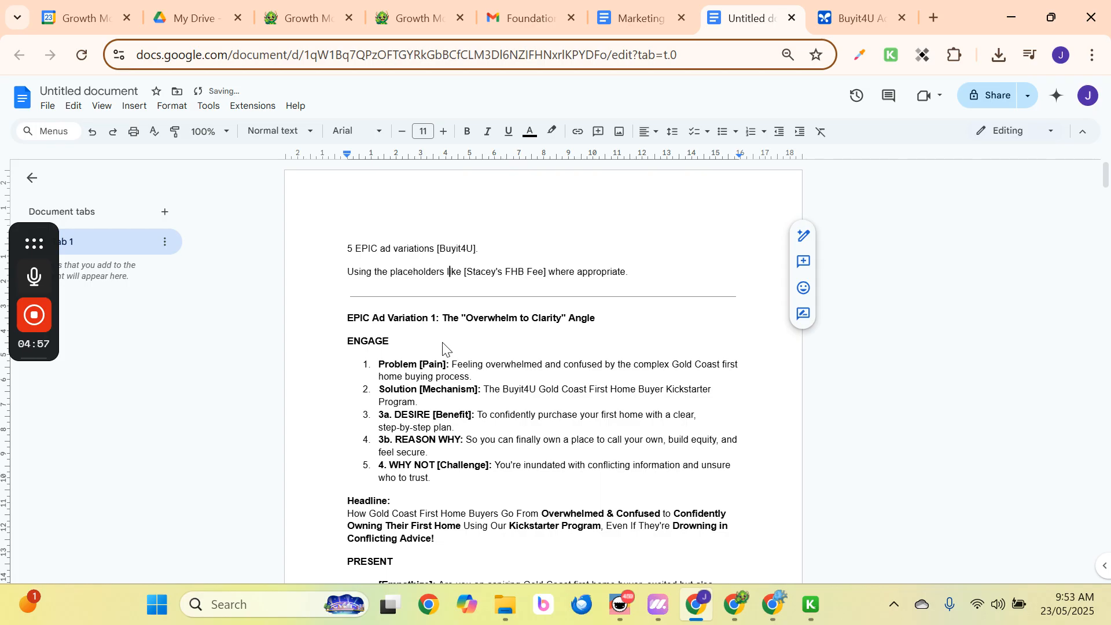
key("Left")
key("Right")
key("Delete")
key("Delete")
key("Delete")
key("BackSpace")
key("BackSpace")
key("BackSpace")
key("BackSpace")
key("BackSpace")
key("BackSpace")
key("BackSpace")
key("BackSpace")
key("BackSpace")
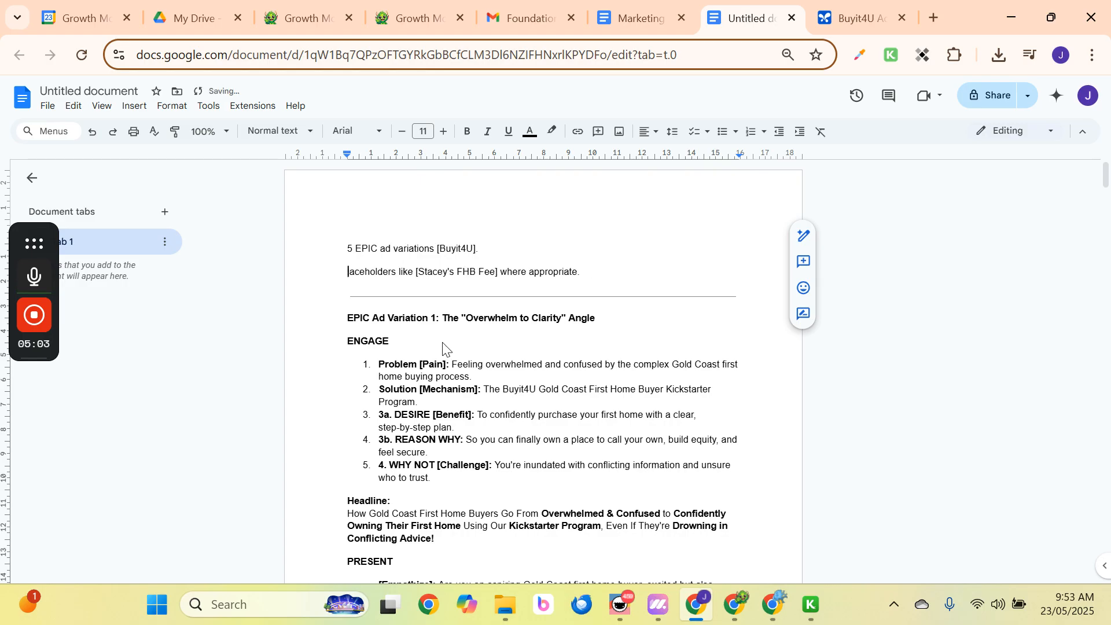
type("Pl")
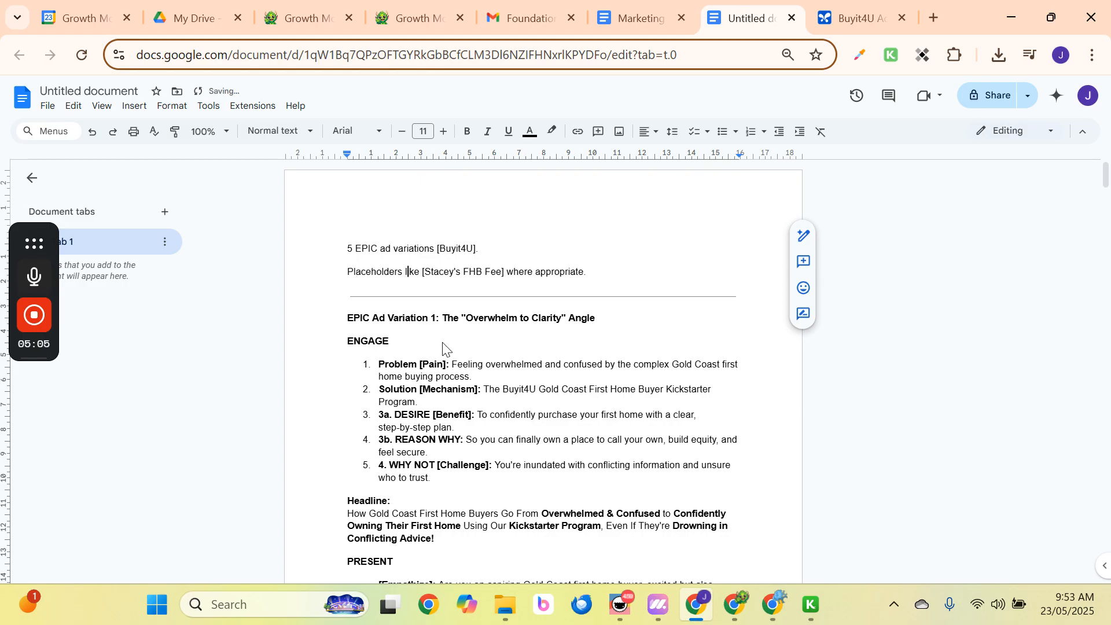
key("Right")
key("Right")
key("Right")
key("Right")
key("Right")
key("Right")
key("Right")
key("Right")
key("Right")
type("are used")
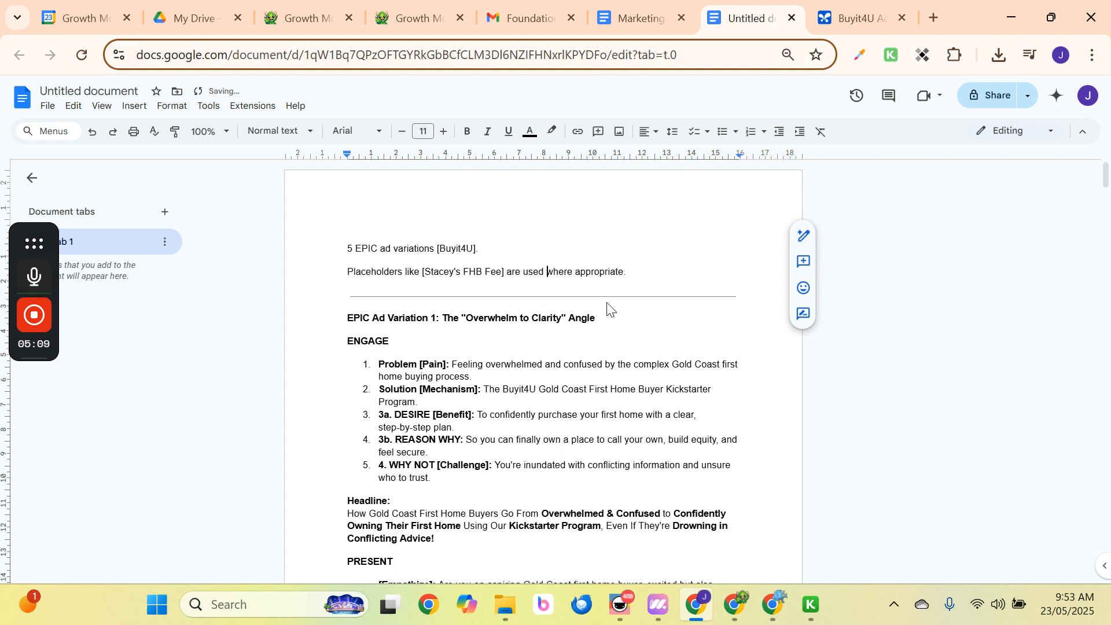
Remove the first line's trailing period and apply the Title style to it.
left_click(487, 249)
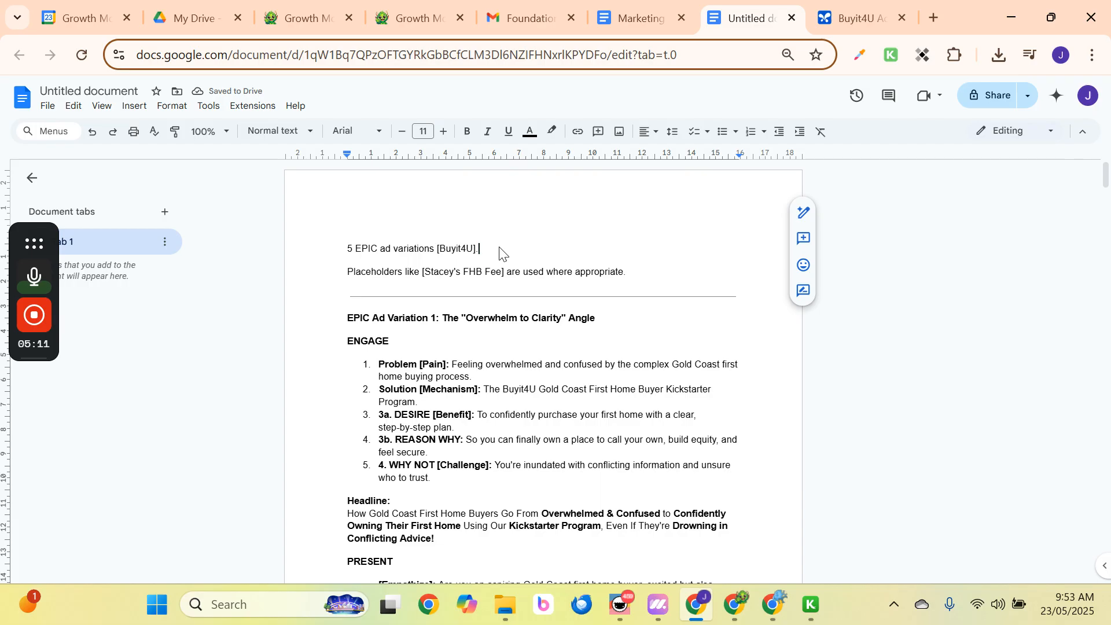
key("BackSpace")
left_click_drag(513, 249, 347, 247)
left_click(244, 132)
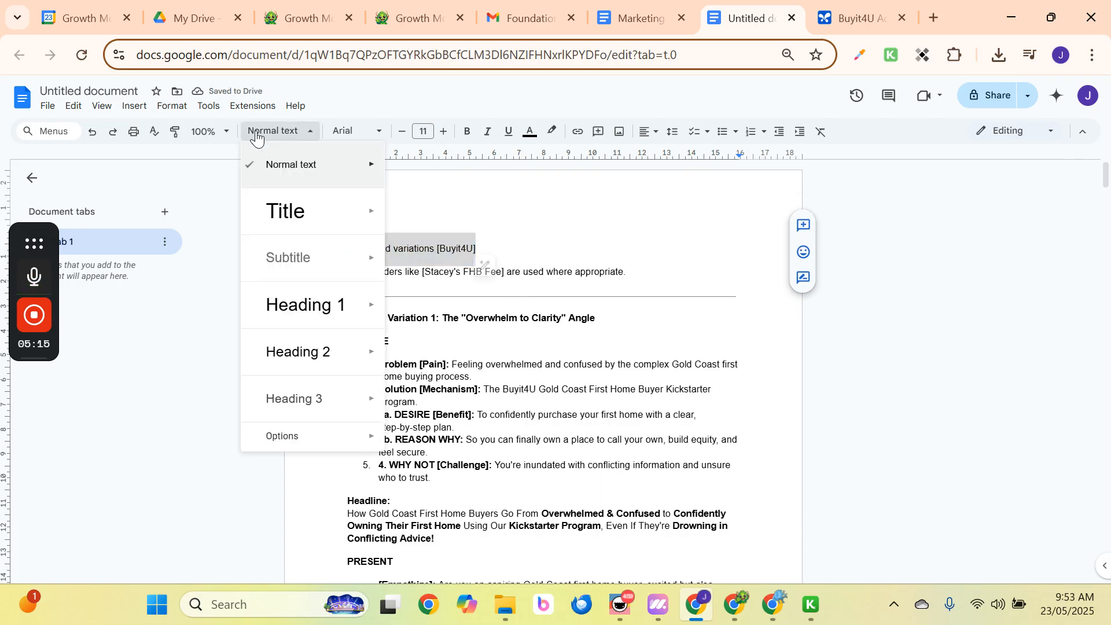
mouse_move(288, 211)
left_click(436, 205)
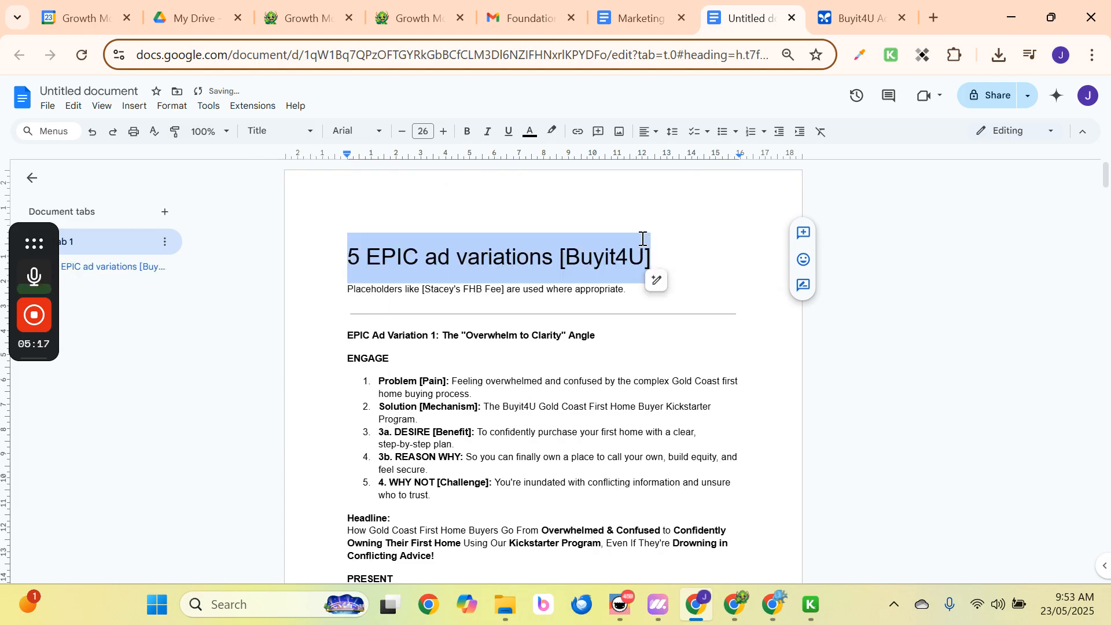
left_click(681, 250)
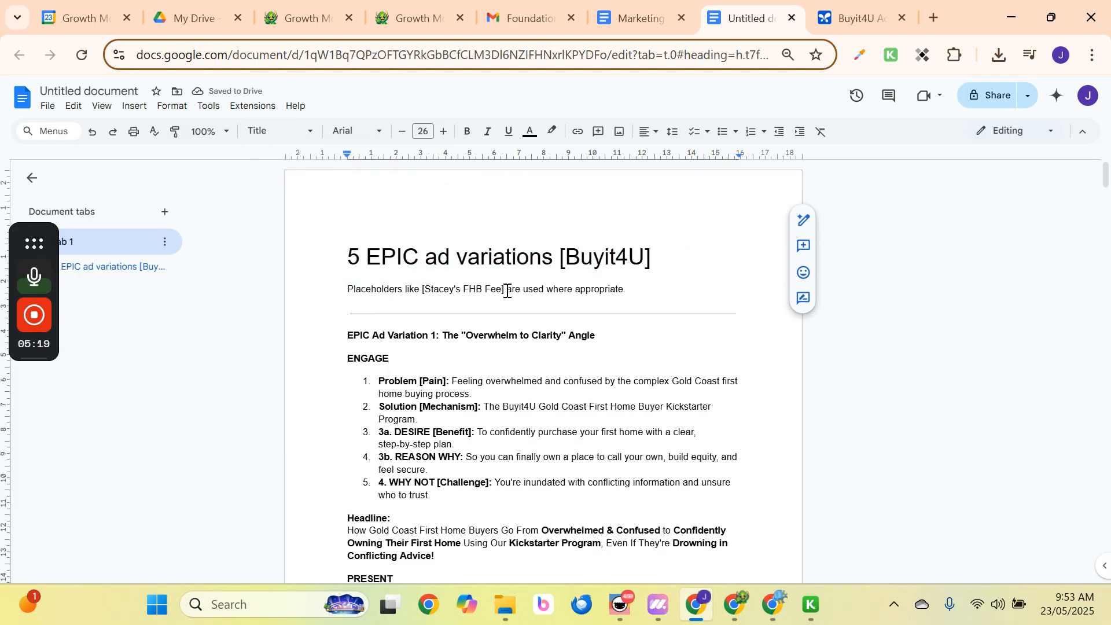
Search the document for '[' to find its 33 bracketed placeholders.
key("ctrl+f")
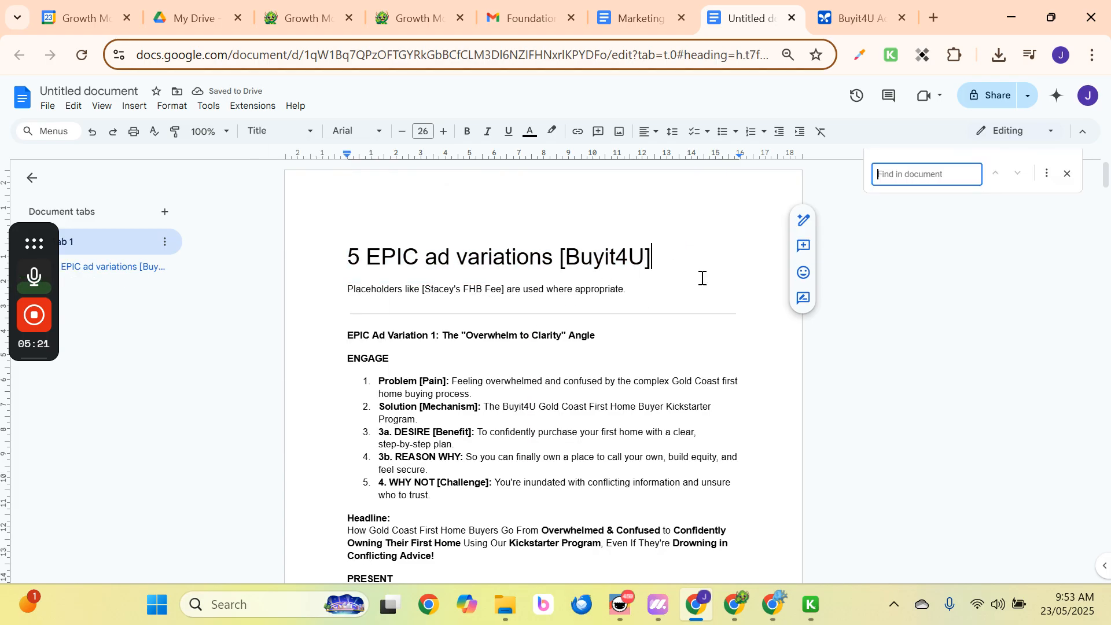
type("{")
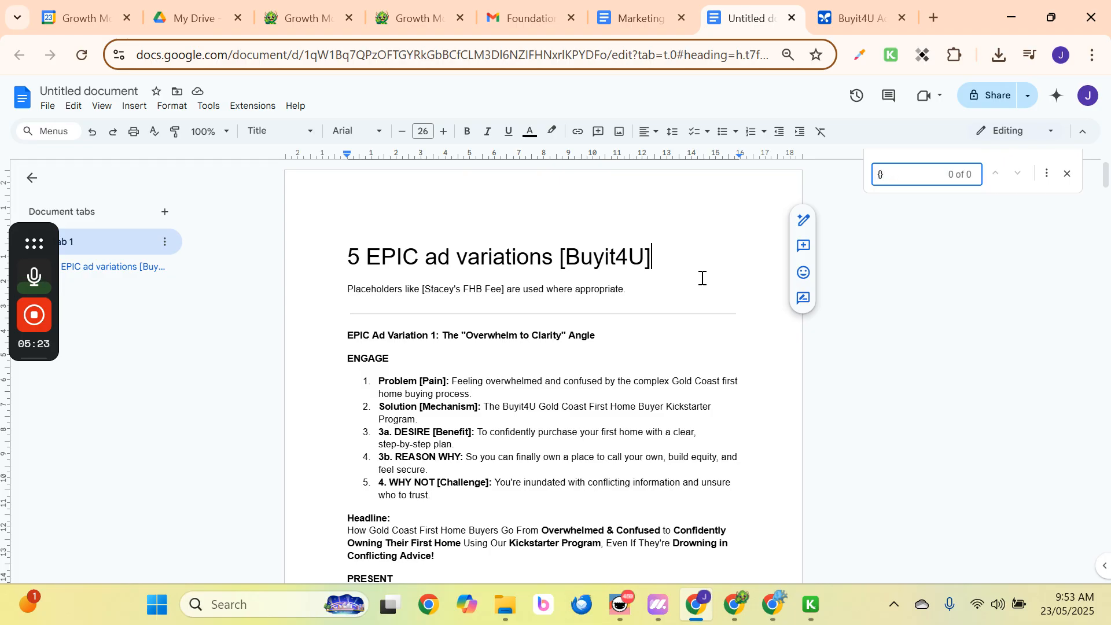
key("BackSpace")
key("BackSpace")
type("[]")
key("BackSpace")
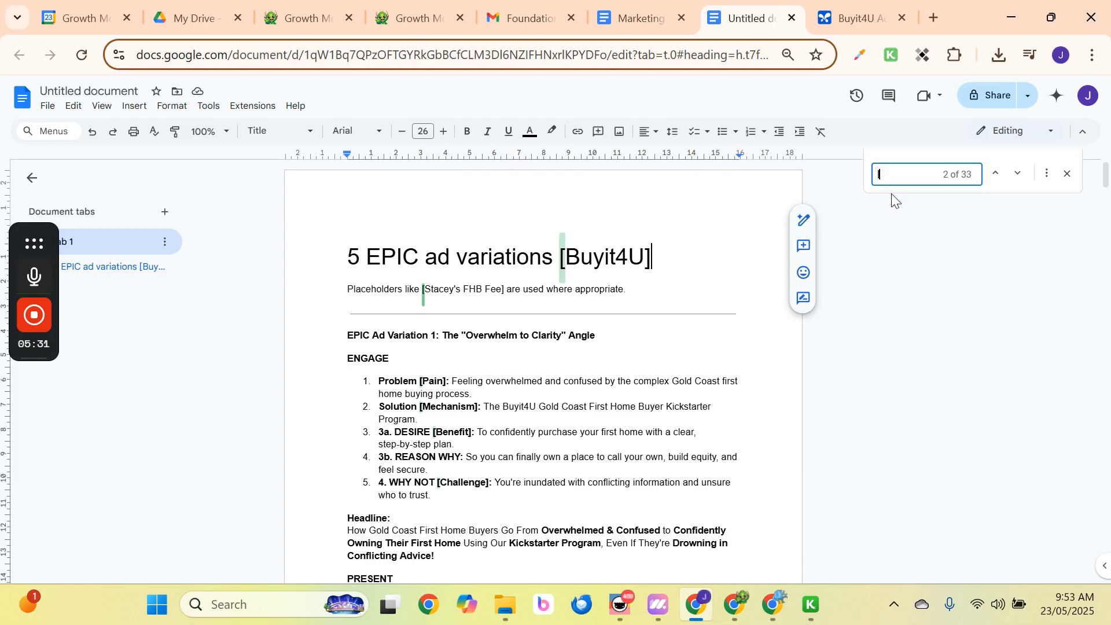
Step through the bracket matches, then scroll the document back toward the top.
left_click(1018, 177)
left_click(1017, 177)
left_click(1018, 177)
left_click(1018, 177)
left_click(1018, 176)
left_click(1018, 176)
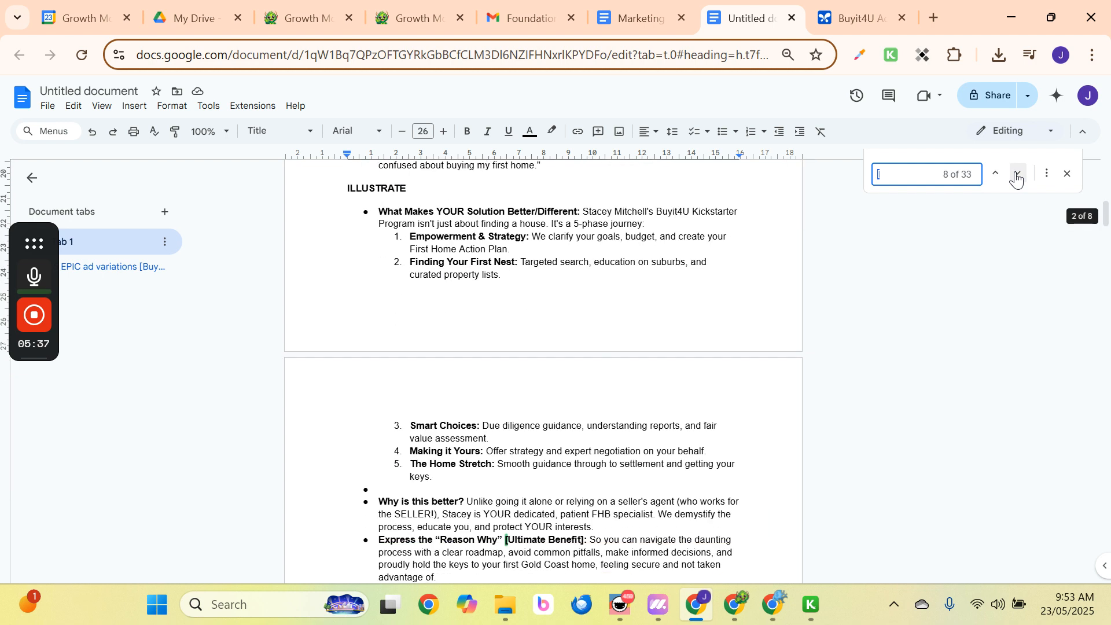
left_click(1018, 177)
left_click(1018, 176)
left_click(1018, 176)
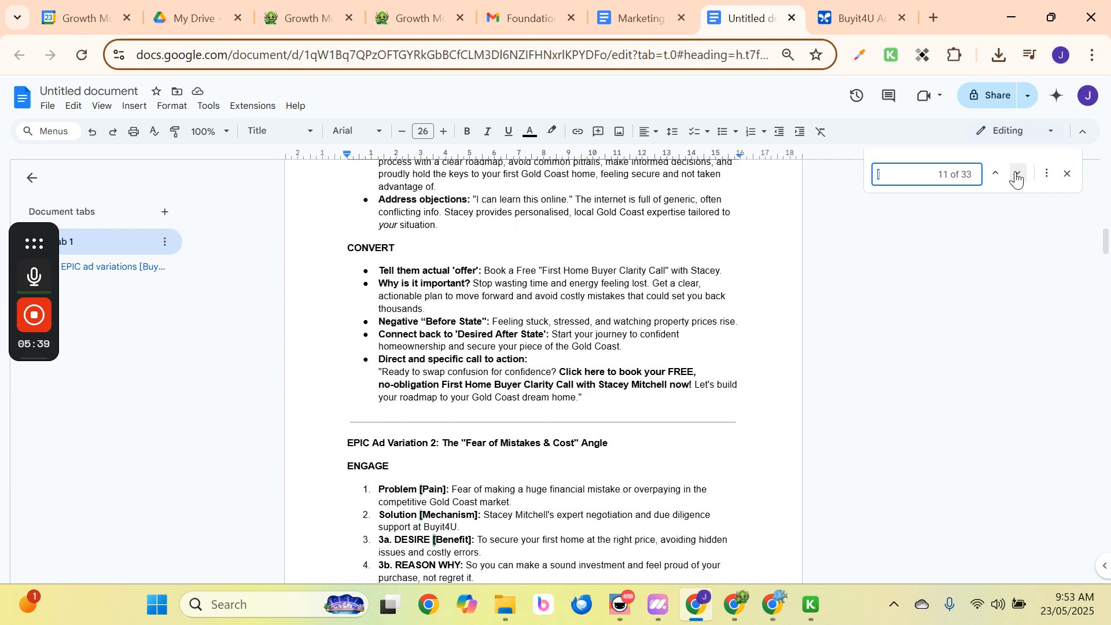
left_click(1018, 177)
left_click(1018, 177)
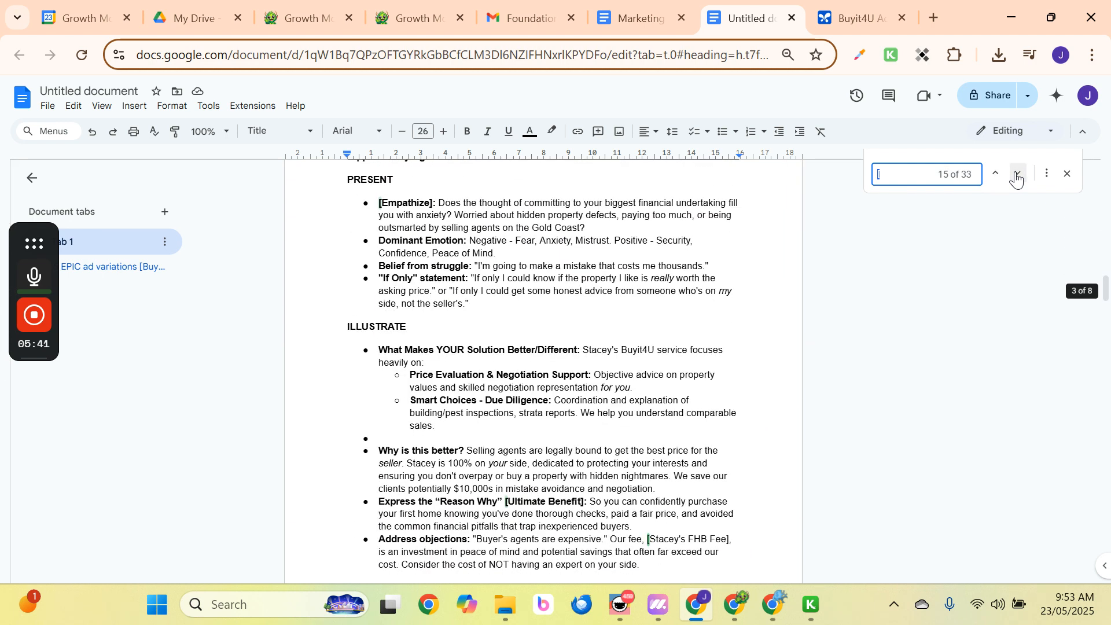
left_click(1018, 176)
left_click(1017, 176)
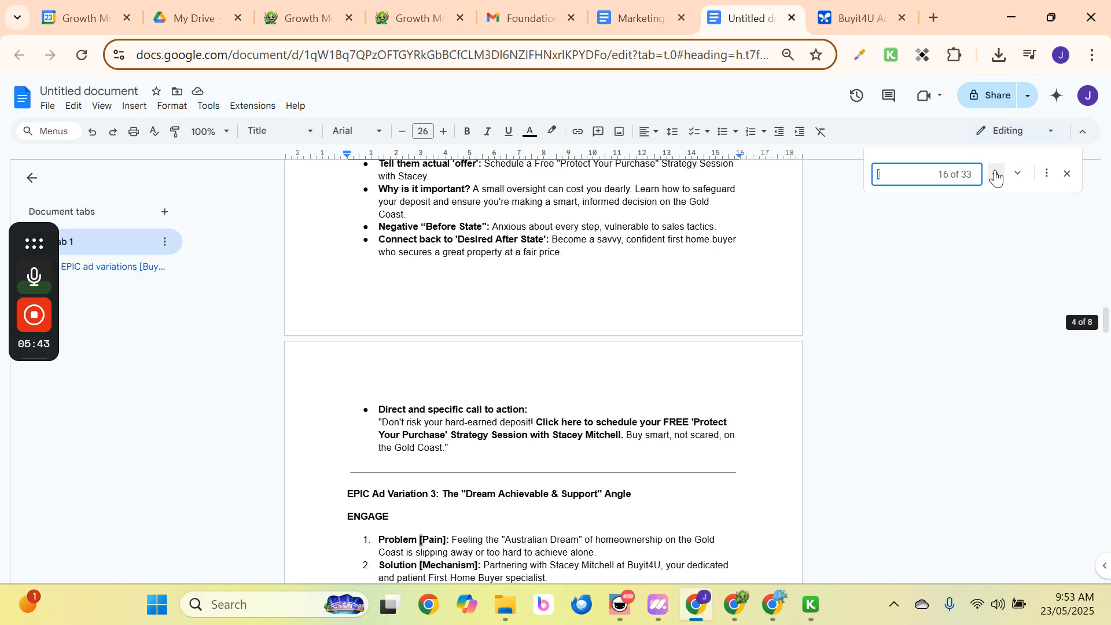
left_click(996, 174)
left_click(695, 206)
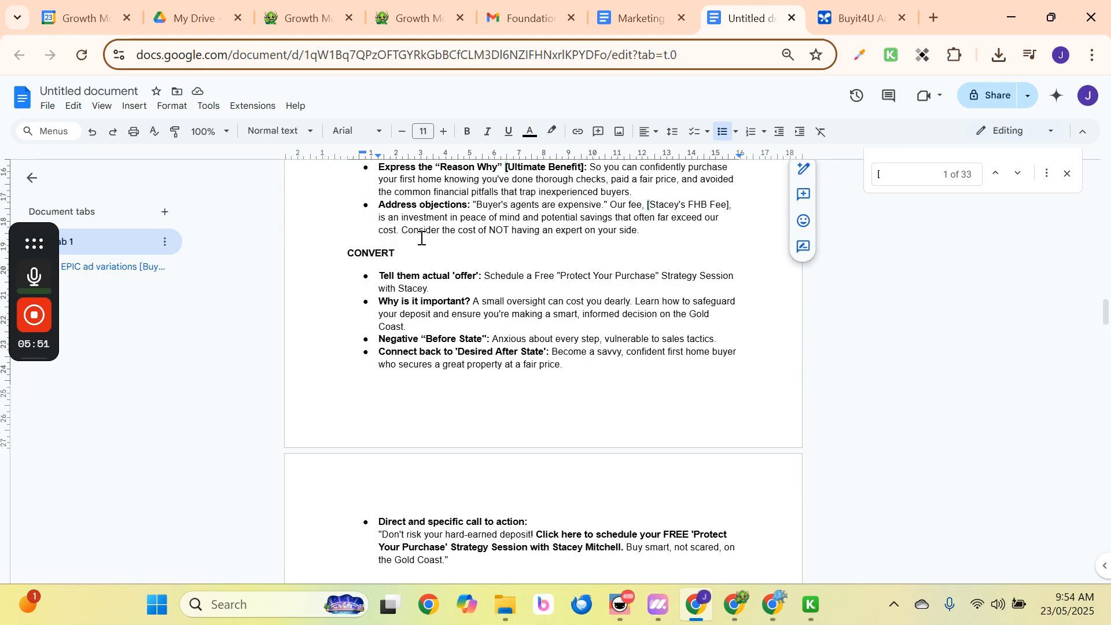
scroll(640, 353, "down", 6)
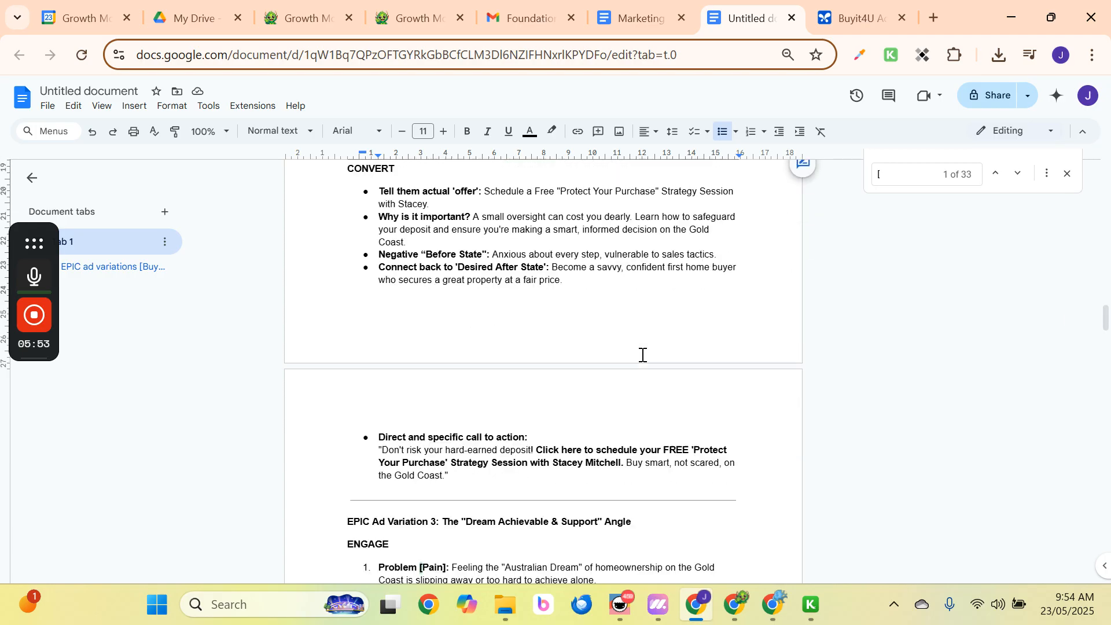
scroll(566, 357, "down", 4)
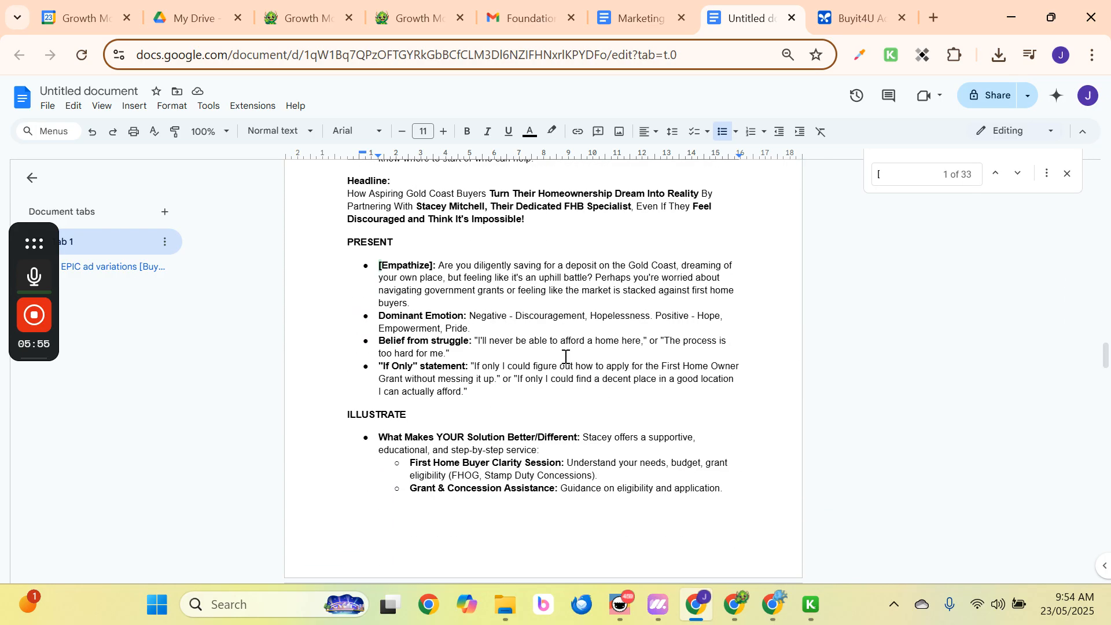
scroll(566, 357, "down", 7)
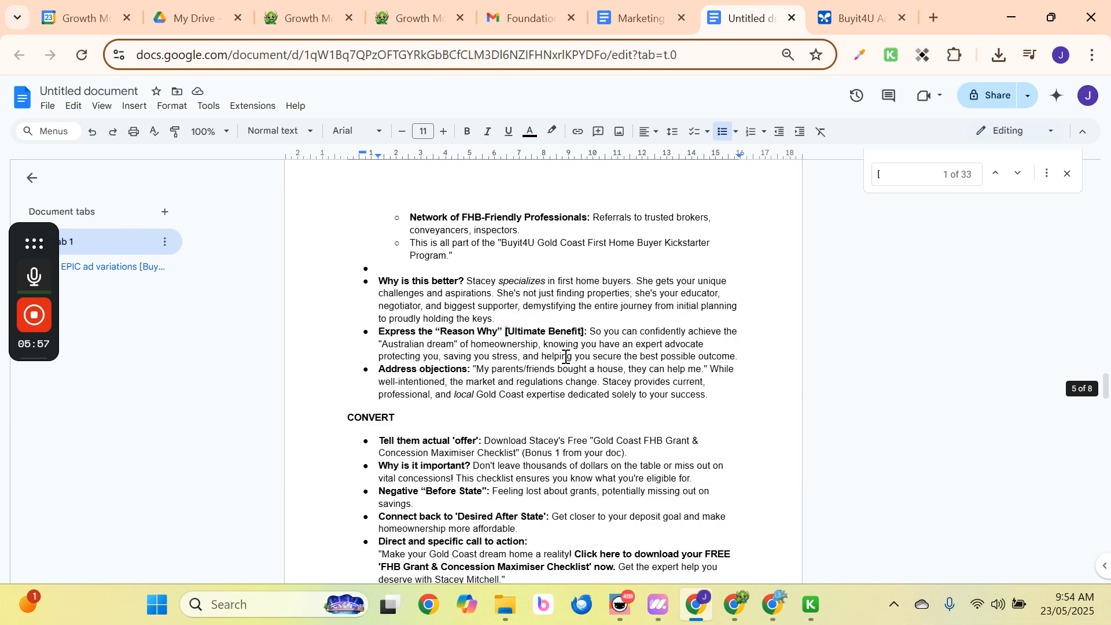
scroll(566, 357, "down", 6)
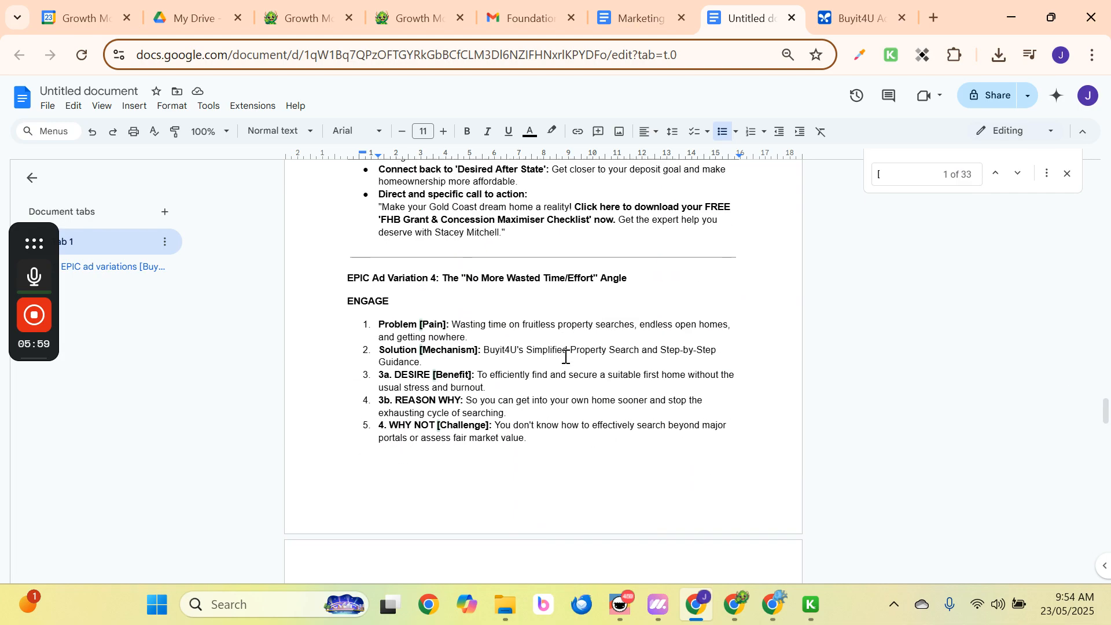
scroll(566, 357, "down", 6)
scroll(566, 357, "down", 4)
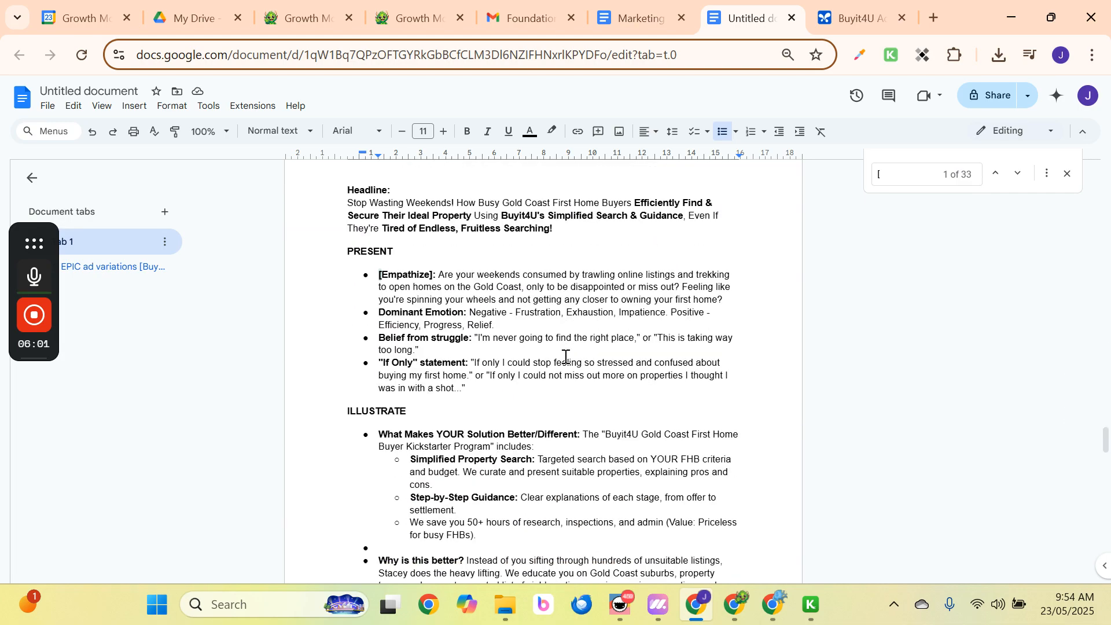
scroll(573, 347, "up", 20)
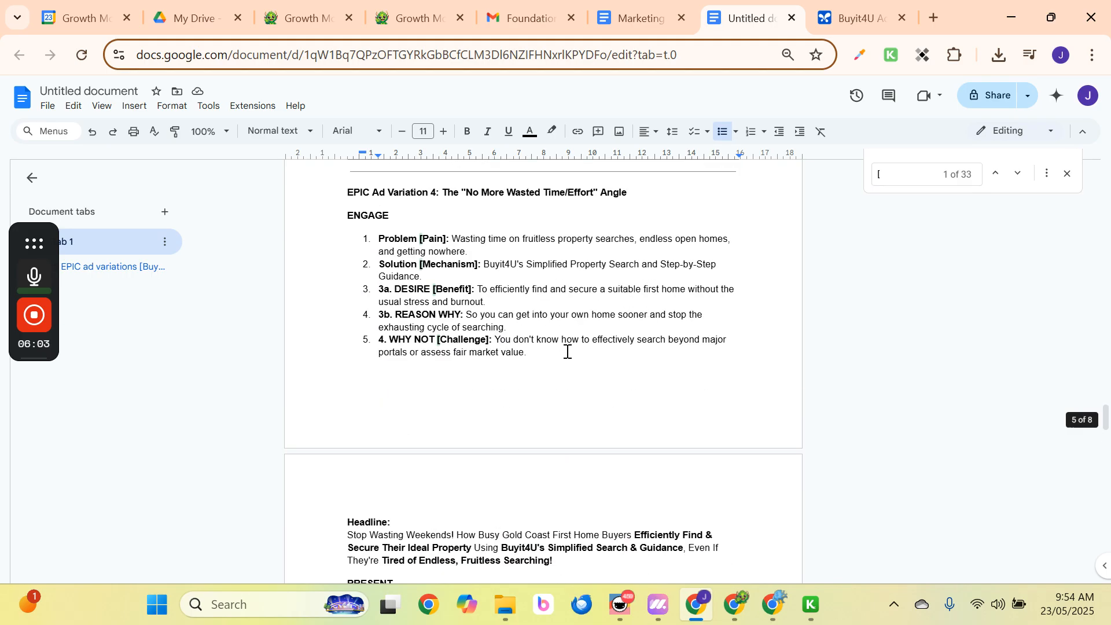
scroll(547, 366, "up", 15)
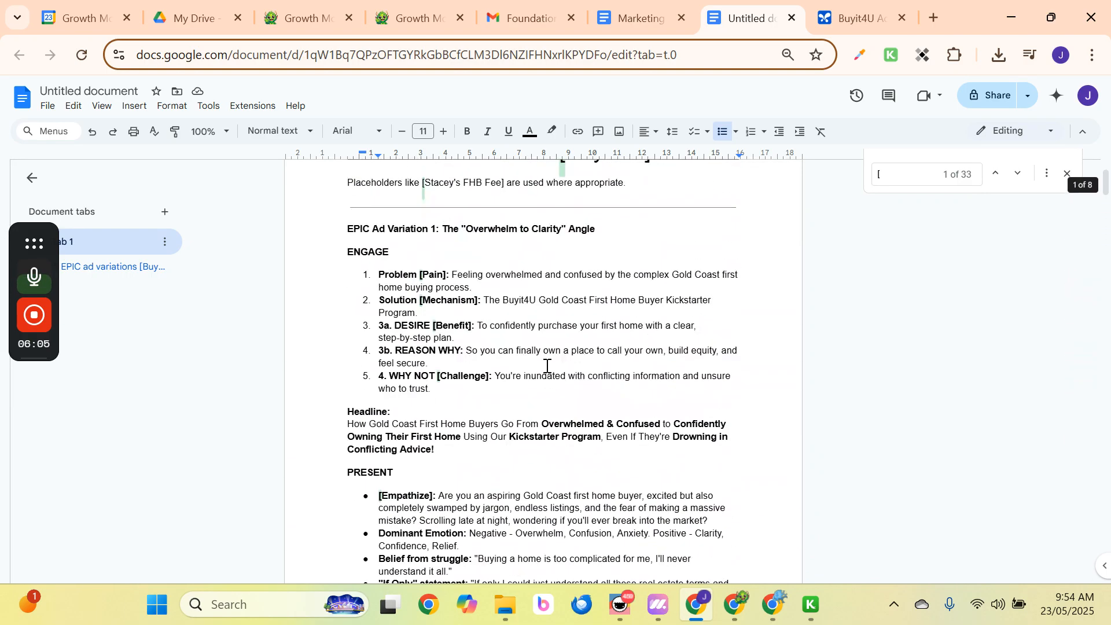
Copy the FHB fee placeholder into the find bar and jump to its second occurrence.
left_click(484, 288)
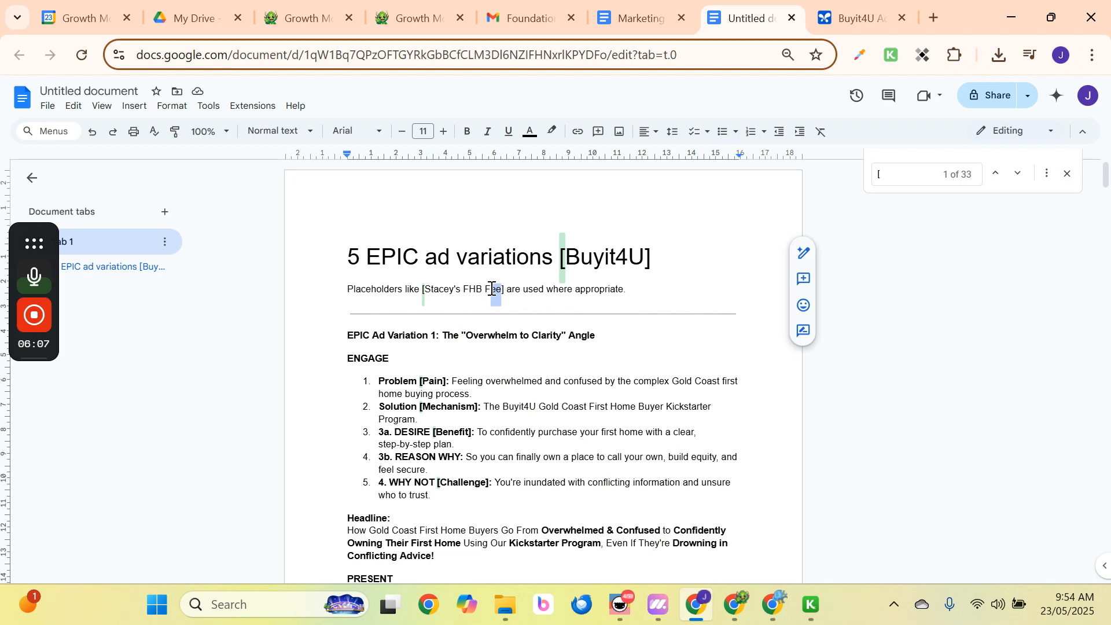
left_click_drag(505, 288, 424, 287)
key("ctrl+c")
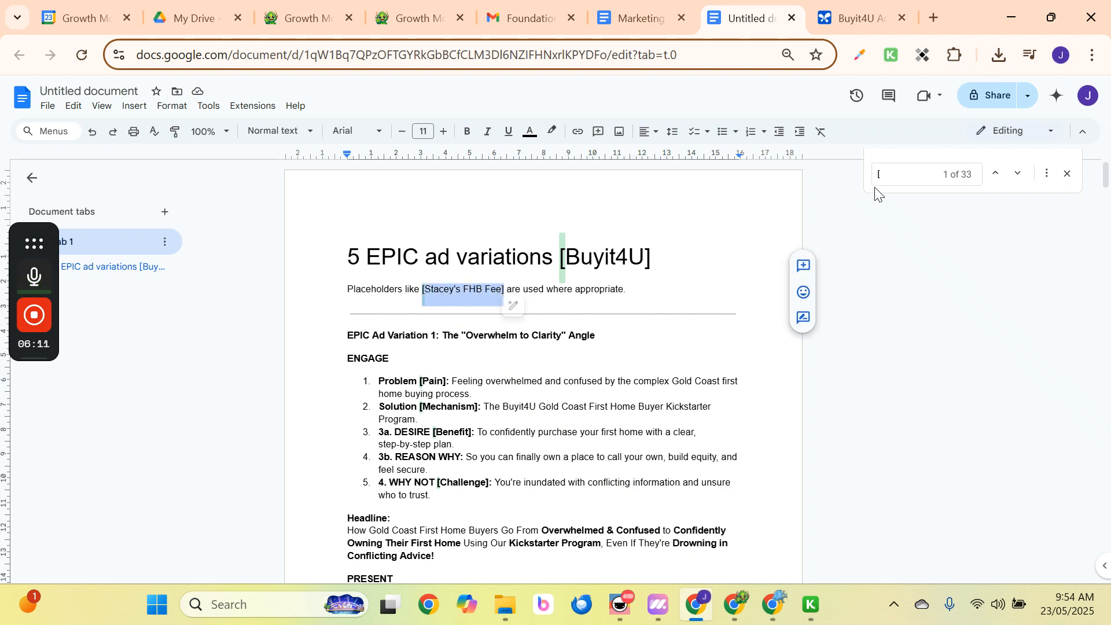
left_click_drag(884, 175, 871, 178)
key("ctrl+v")
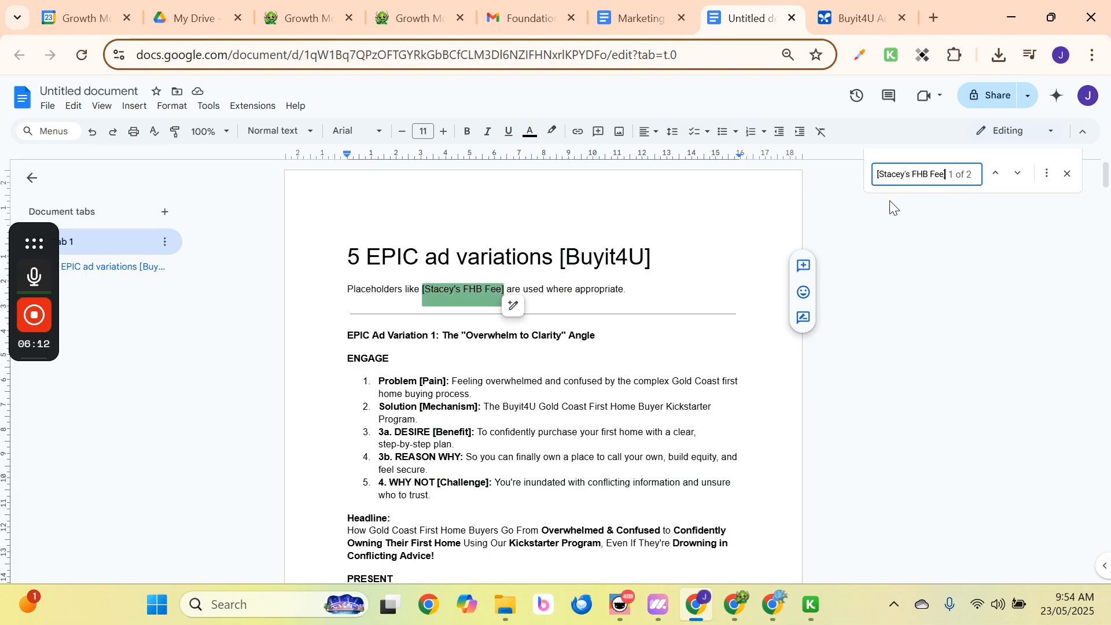
left_click(1019, 176)
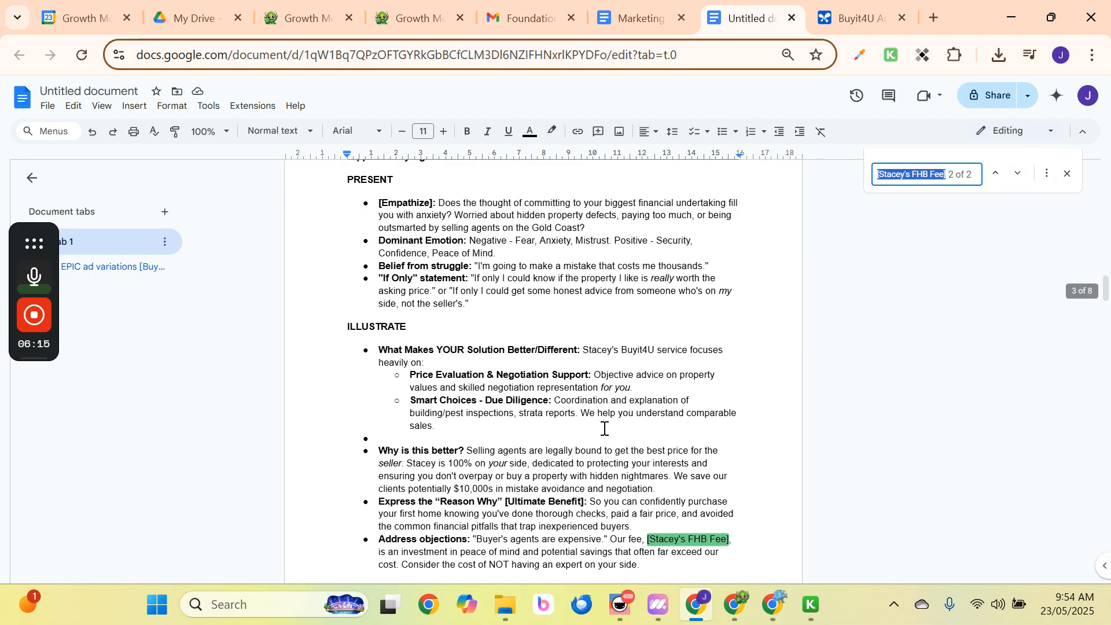
Replace that placeholder with 'service' so the bullet reads 'Our service is an investment', then go to the next match.
scroll(601, 427, "down", 3)
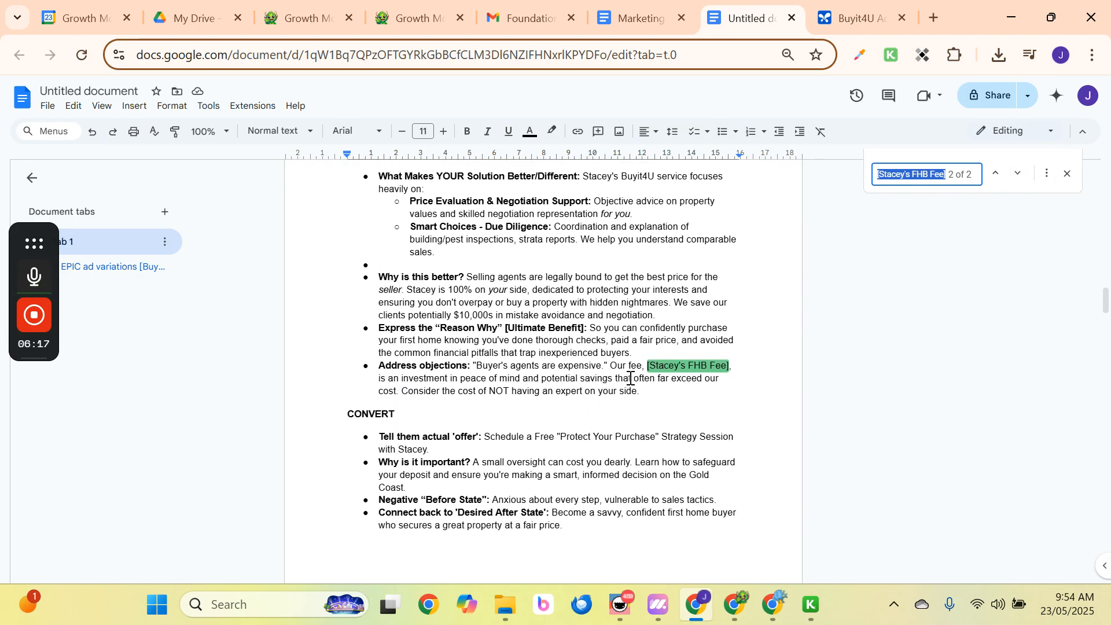
left_click(646, 363)
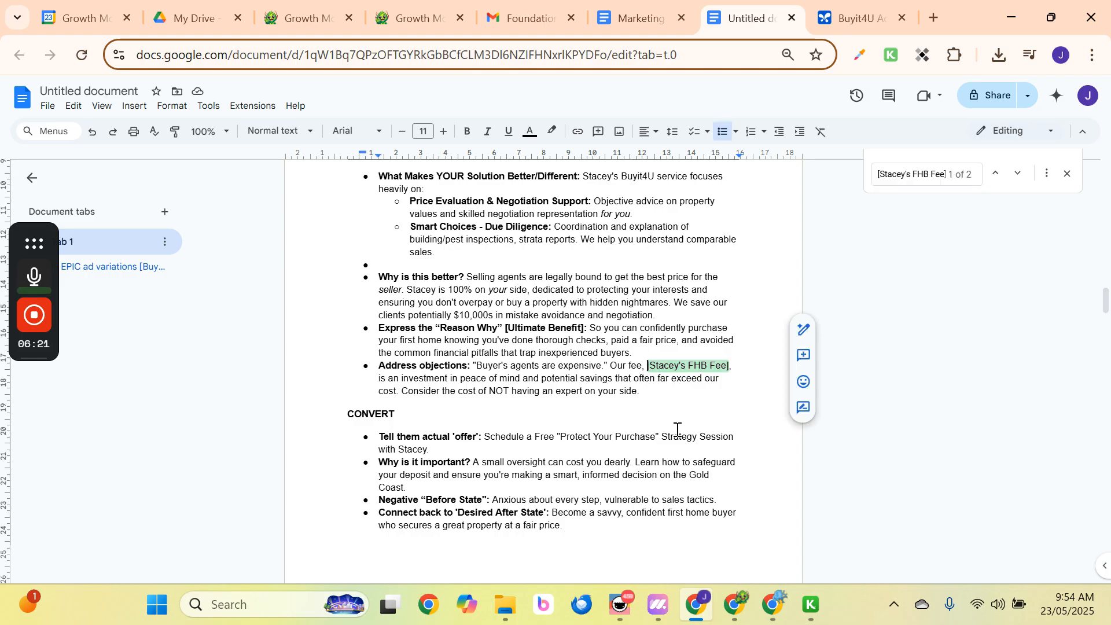
key("Delete")
key("Delete")
key("Delete")
key("Delete")
key("Delete")
key("Delete")
key("Delete")
key("Delete")
key("Delete")
key("Delete")
key("Delete")
key("Delete")
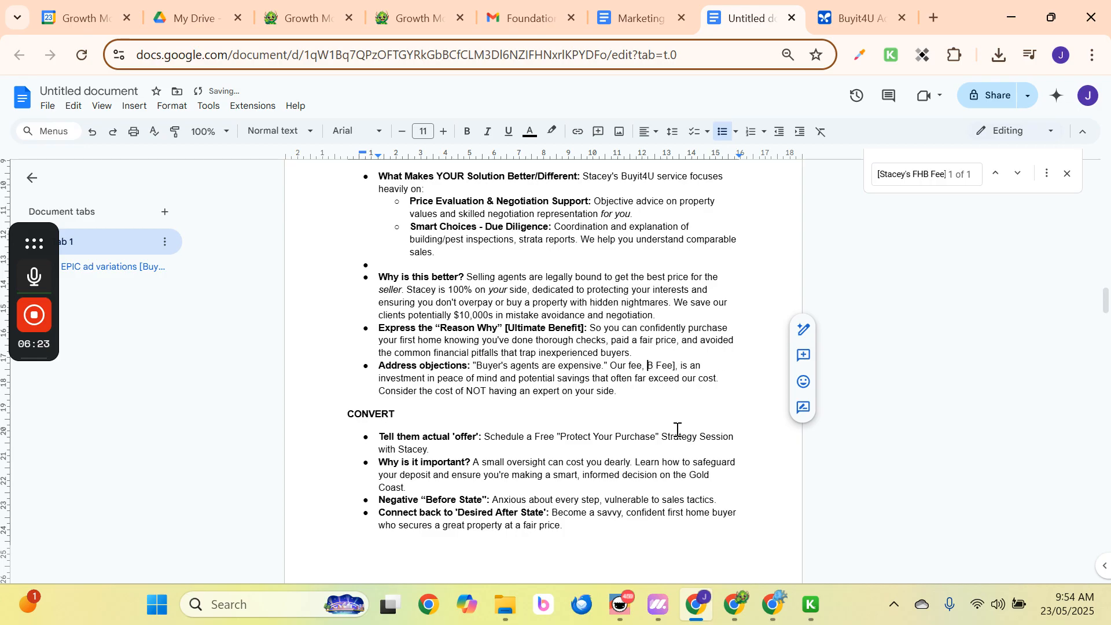
key("Delete")
key("Delete")
key("Delete")
key("Delete")
key("Delete")
key("Delete")
key("Delete")
key("Delete")
key("Delete")
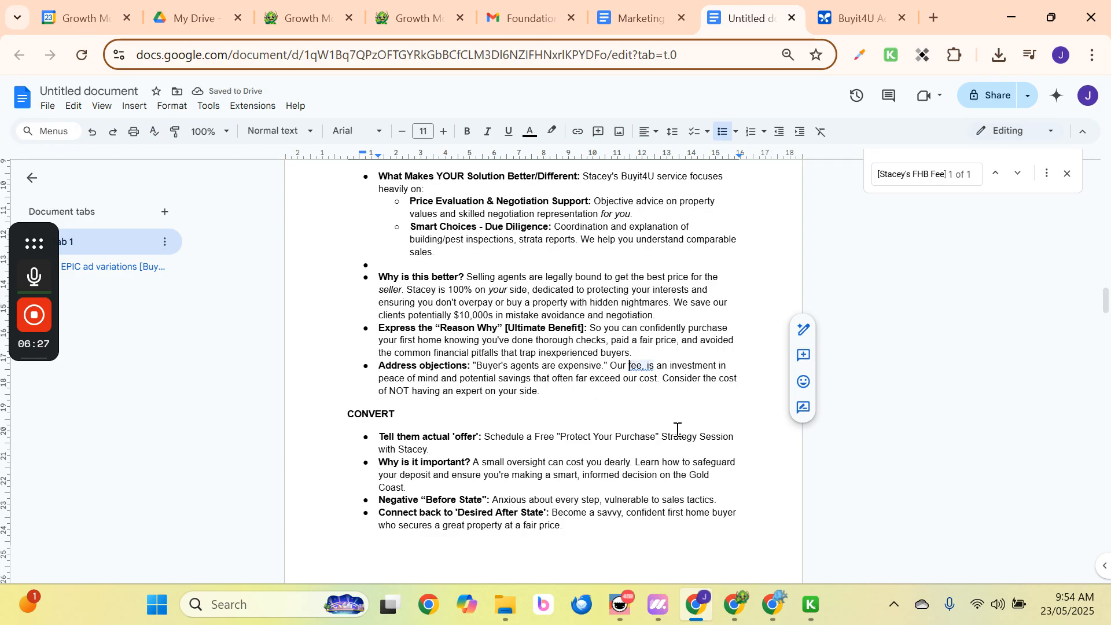
key("BackSpace")
key("BackSpace")
key("BackSpace")
key("BackSpace")
key("BackSpace")
type("service")
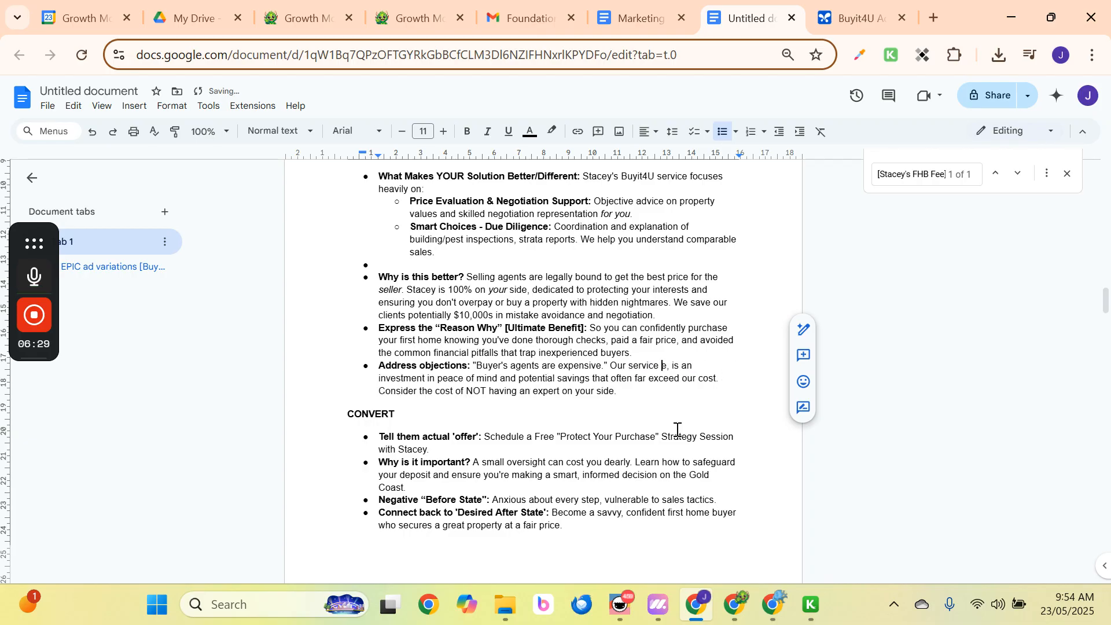
key("BackSpace")
type(",")
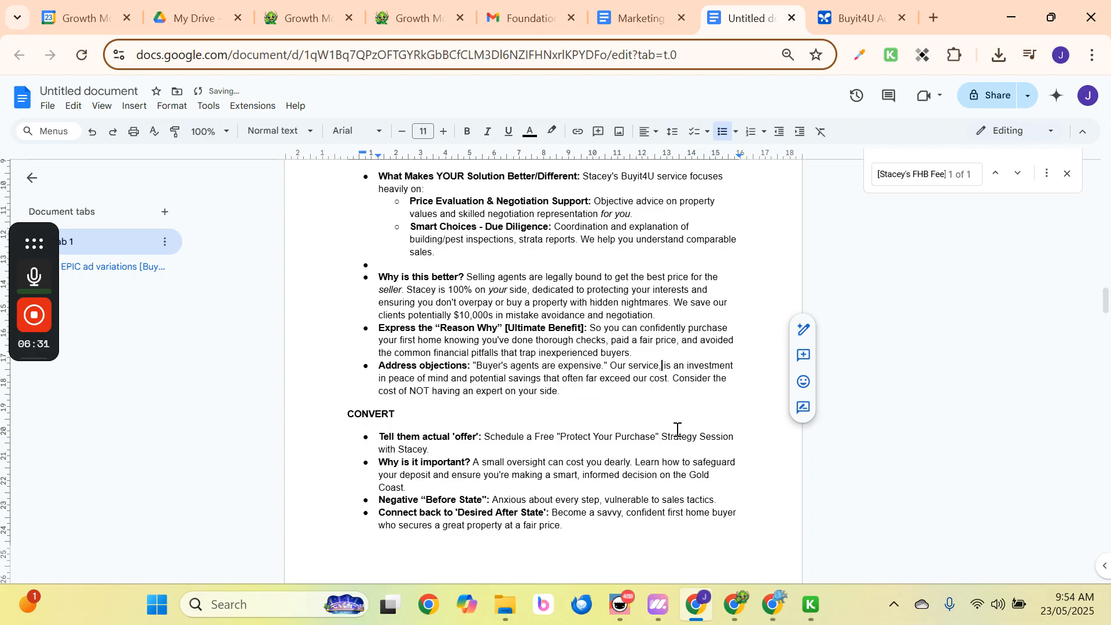
key("Down")
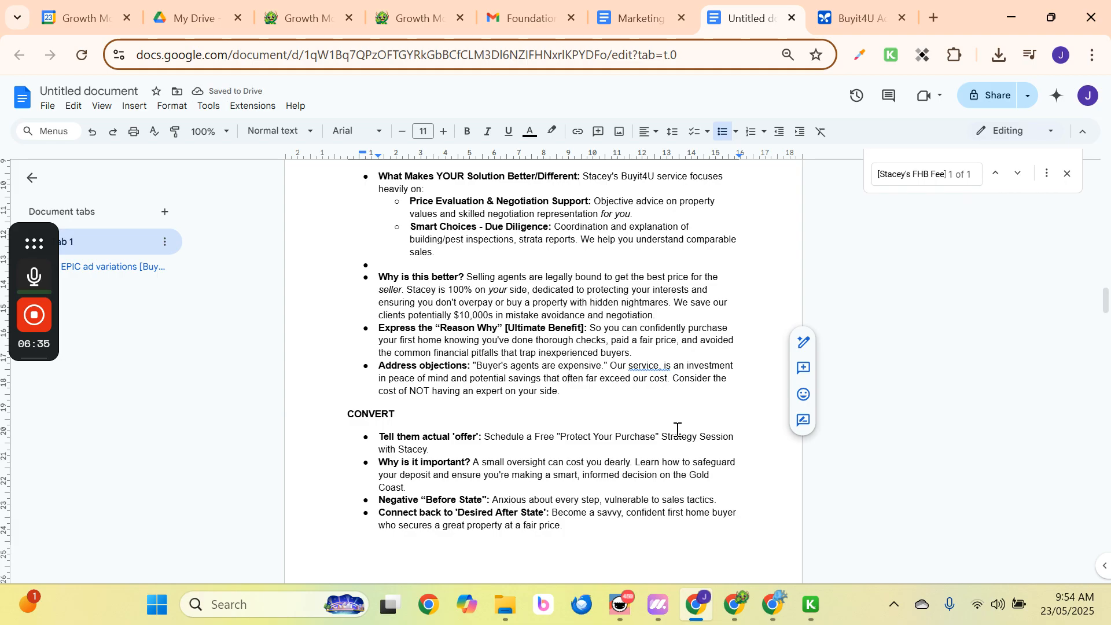
right_click(663, 371)
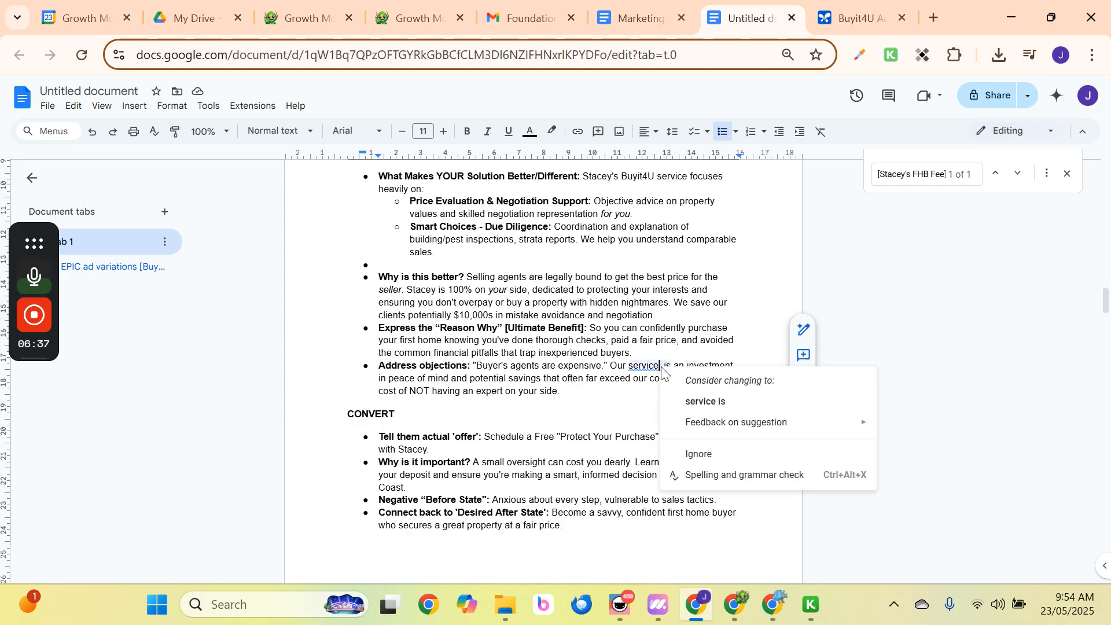
left_click(689, 399)
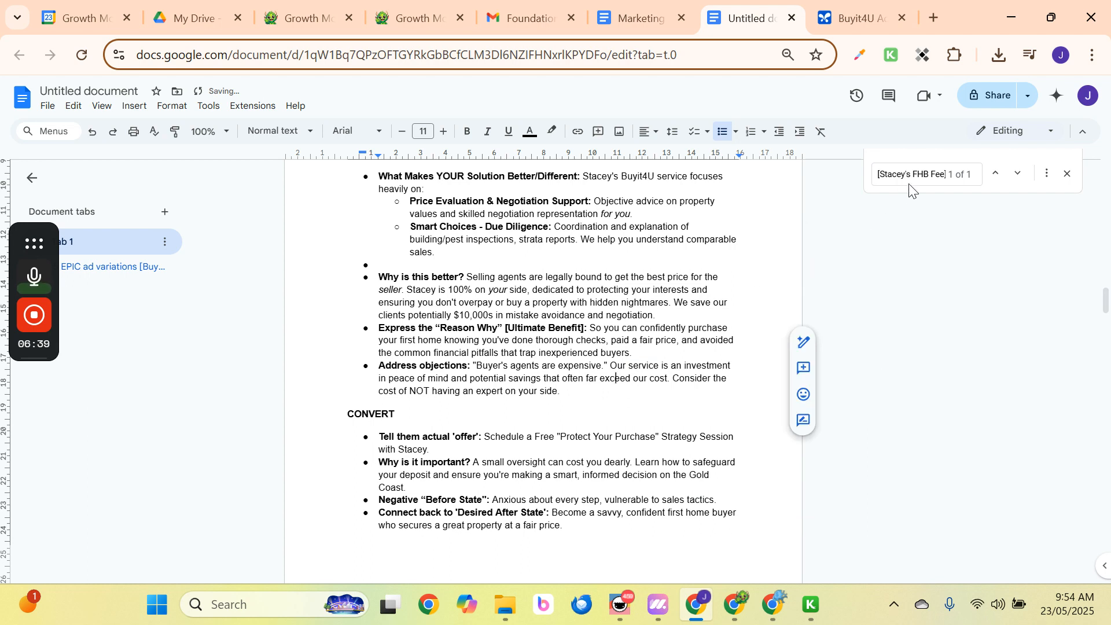
left_click(1019, 177)
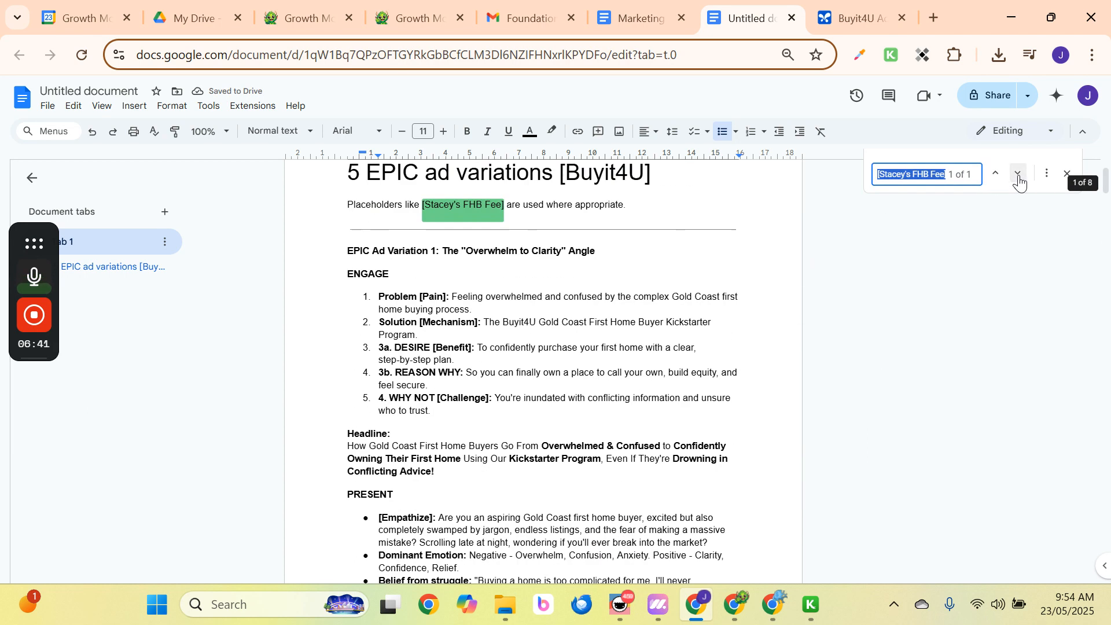
Delete the placeholder note line under the title and close the find bar.
left_click(531, 191)
left_click(600, 244)
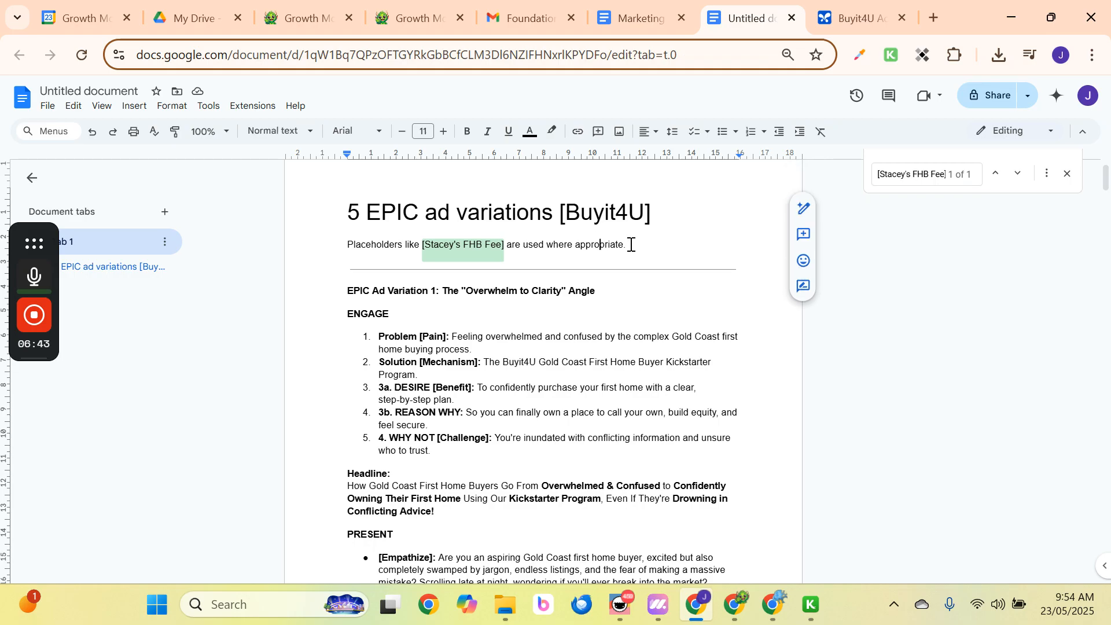
left_click_drag(631, 244, 350, 248)
key("BackSpace")
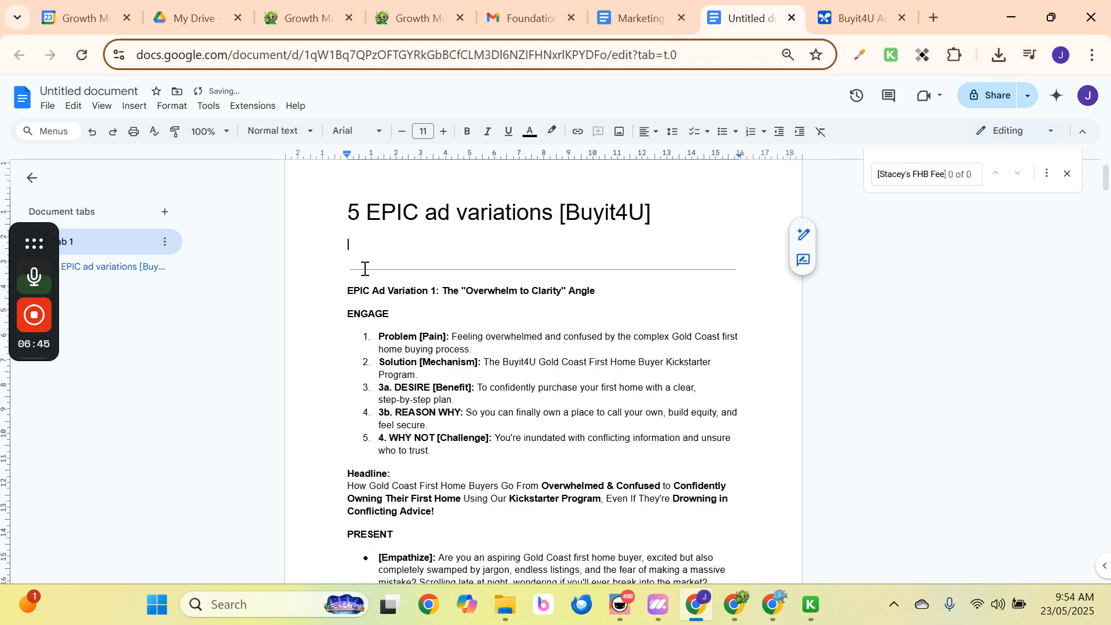
key("Delete")
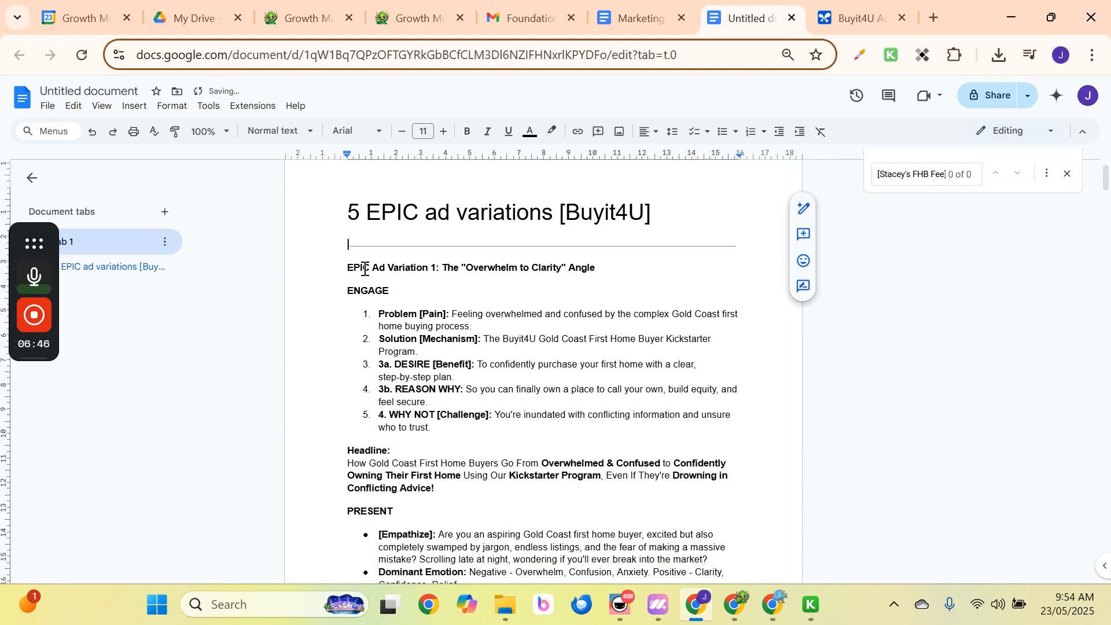
left_click(1068, 174)
Remove the empty bullet lines after 'Program.' and after 'comparable sales'.
scroll(502, 330, "down", 12)
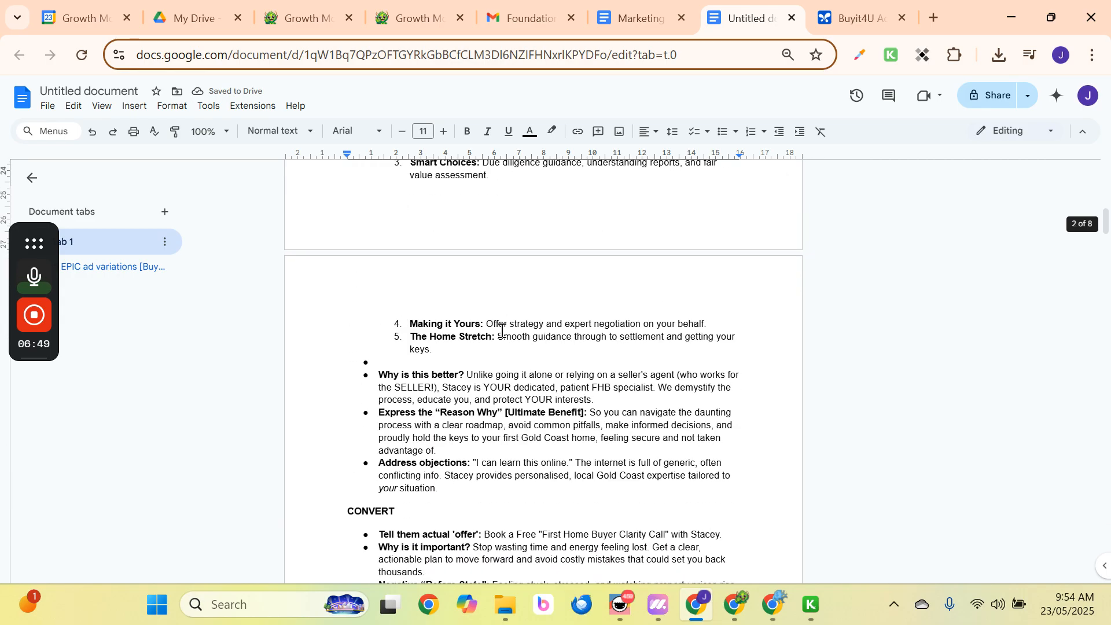
scroll(502, 330, "down", 20)
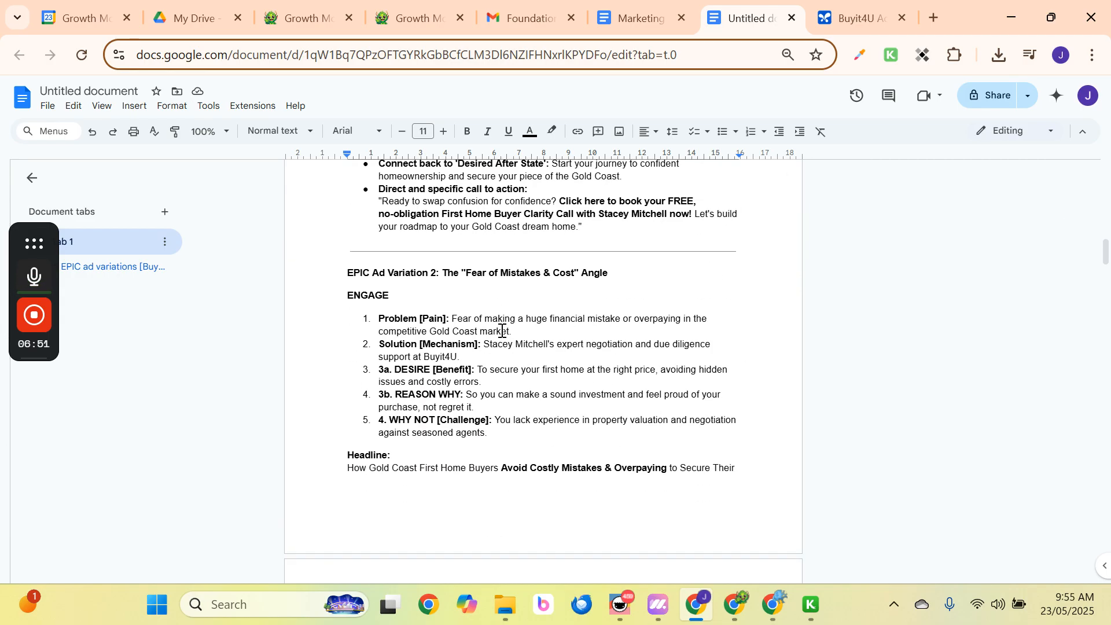
scroll(503, 331, "down", 15)
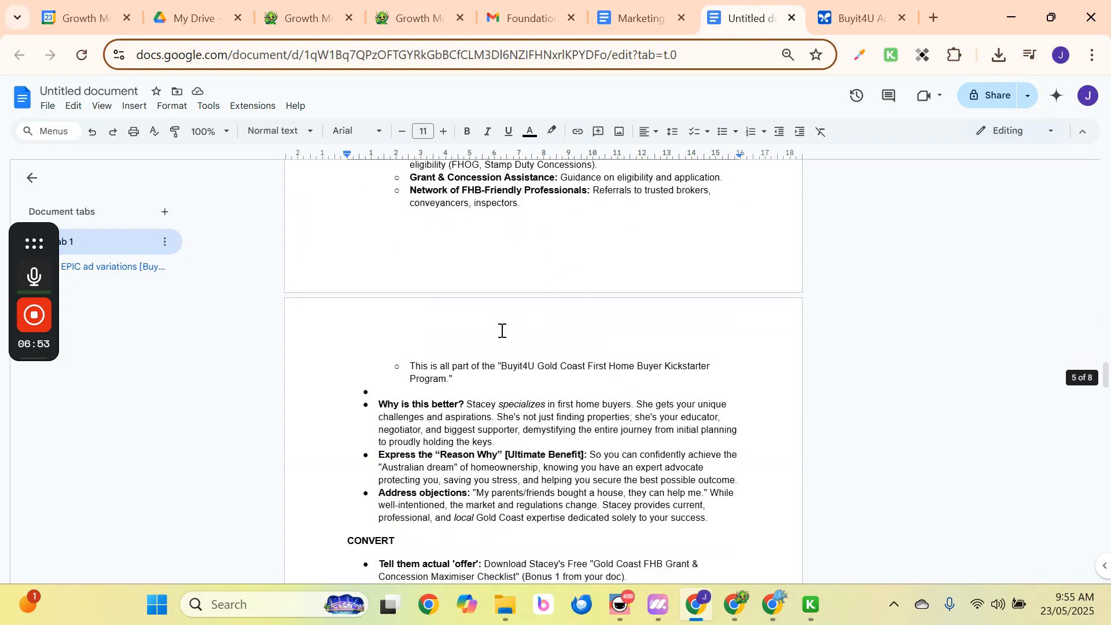
scroll(503, 330, "up", 7)
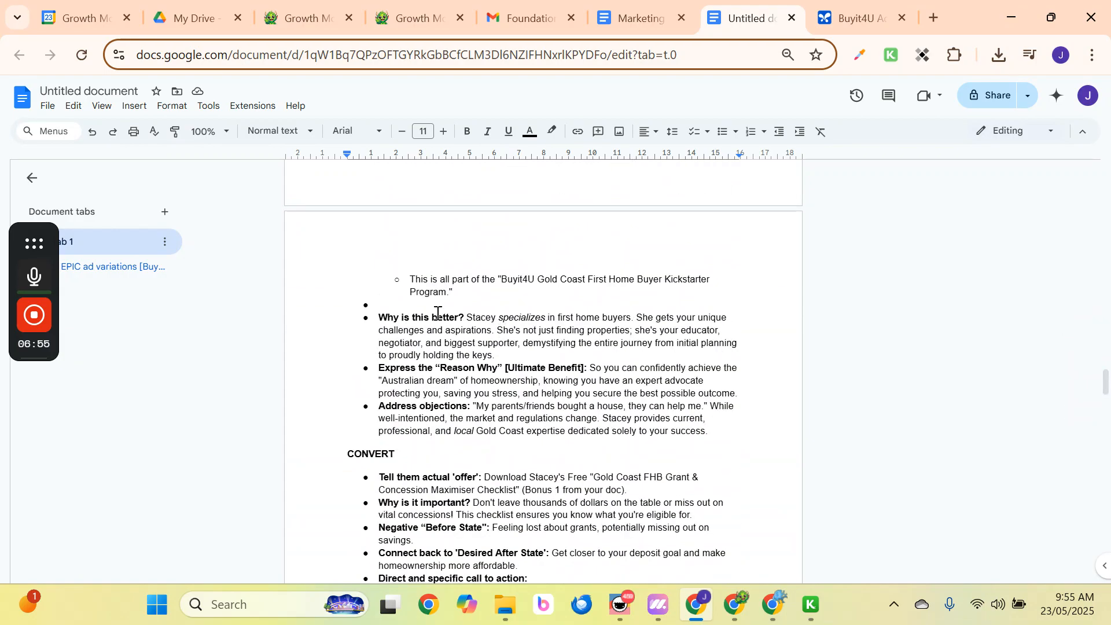
left_click(418, 301)
key("BackSpace")
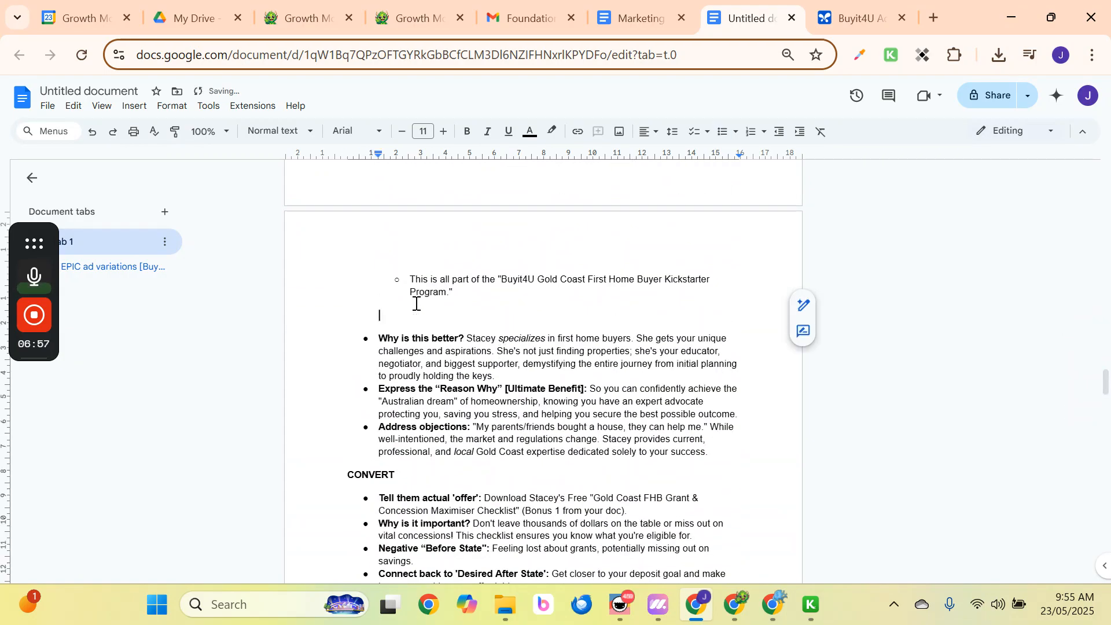
key("BackSpace")
scroll(447, 376, "up", 12)
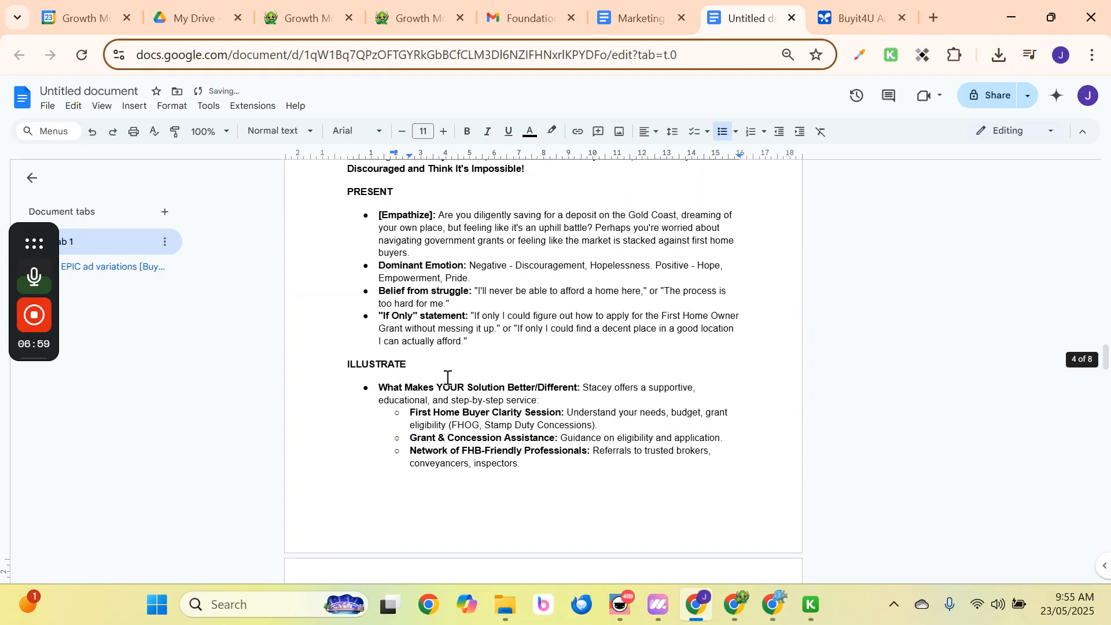
scroll(447, 377, "up", 10)
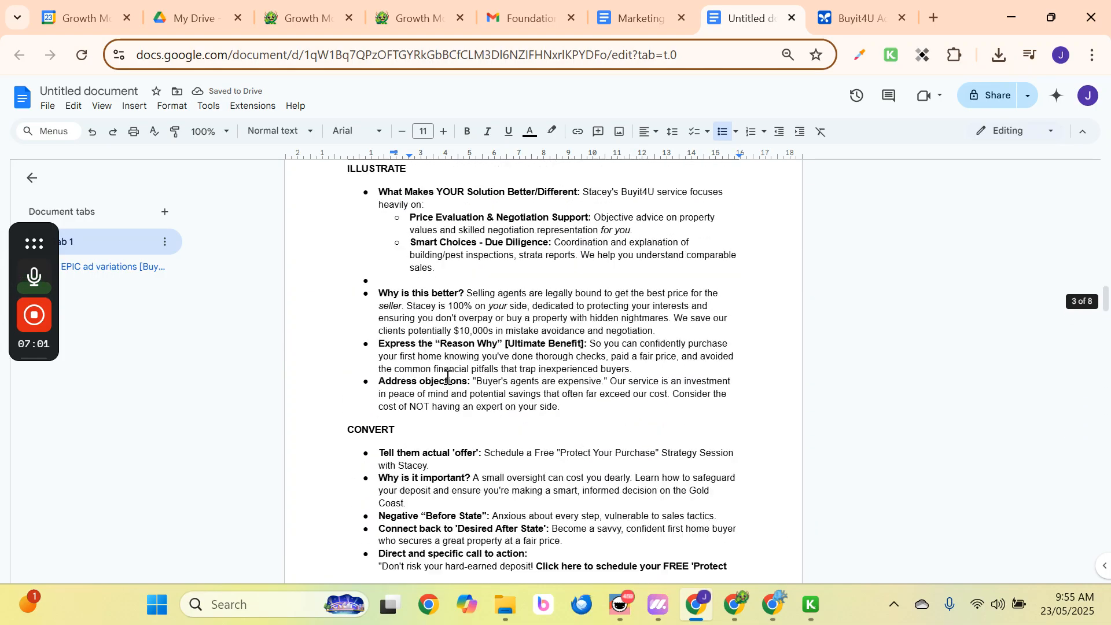
left_click(413, 400)
key("BackSpace")
key("BackSpace")
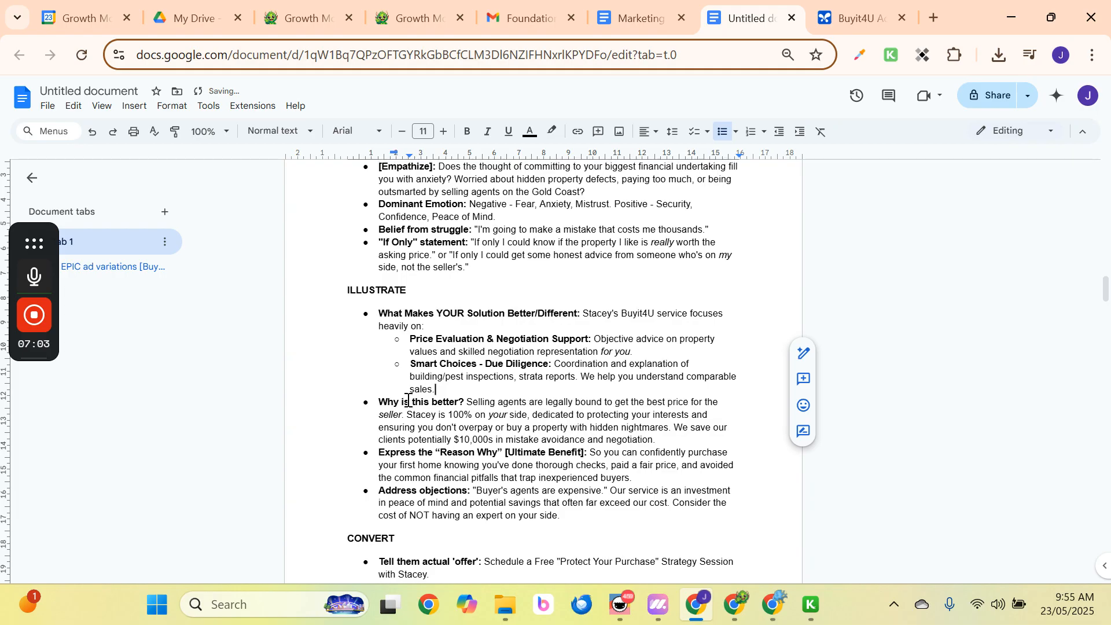
Remove the empty bullet lines after 'keys.' and after 'The Big Belief'.
scroll(408, 400, "up", 6)
scroll(408, 400, "down", 3)
scroll(407, 436, "up", 9)
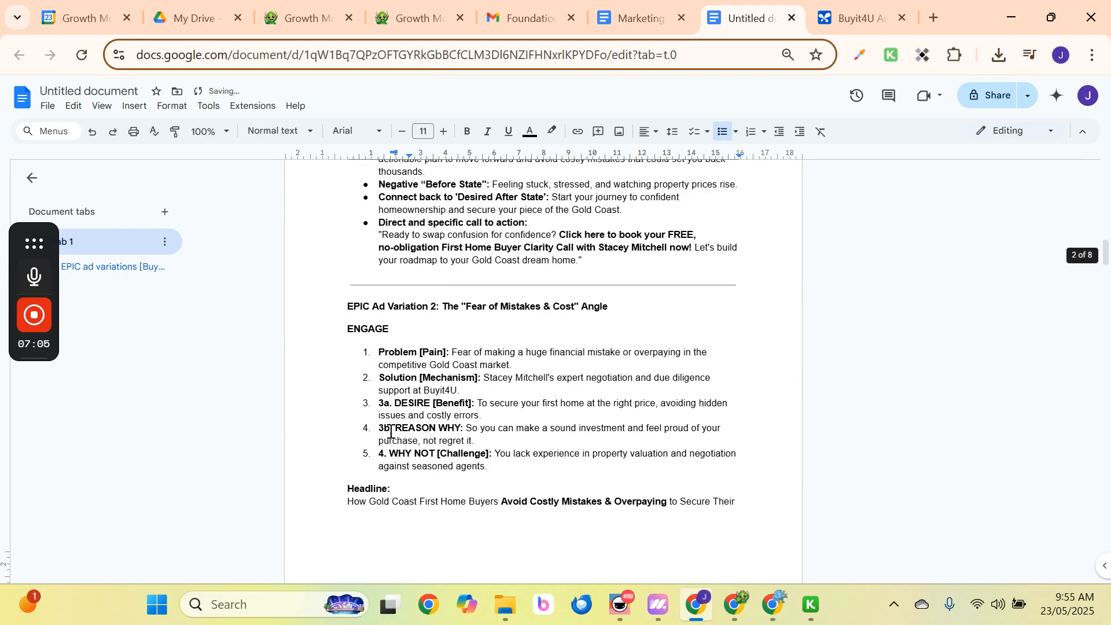
scroll(391, 428, "up", 6)
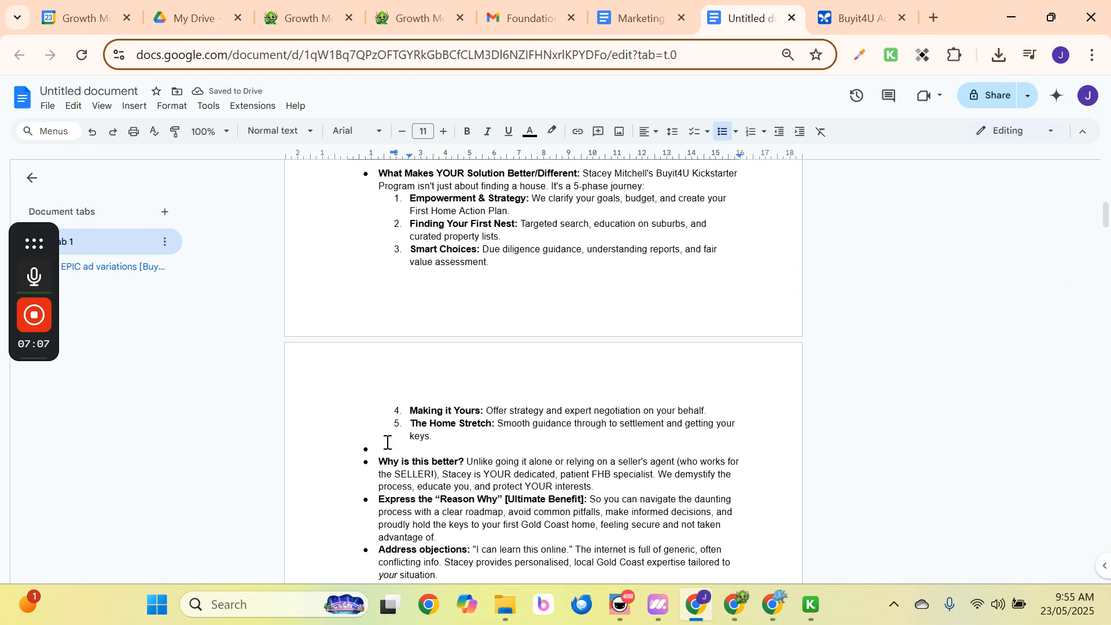
left_click(386, 452)
key("BackSpace")
key("BackSpace")
scroll(420, 416, "up", 6)
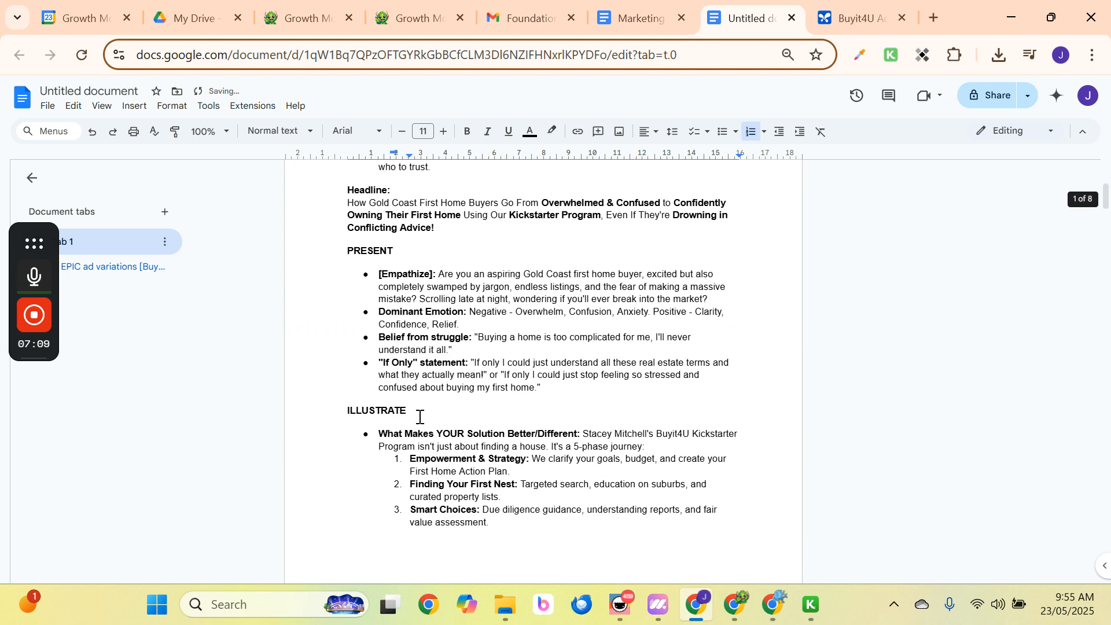
scroll(420, 417, "up", 3)
scroll(418, 416, "down", 15)
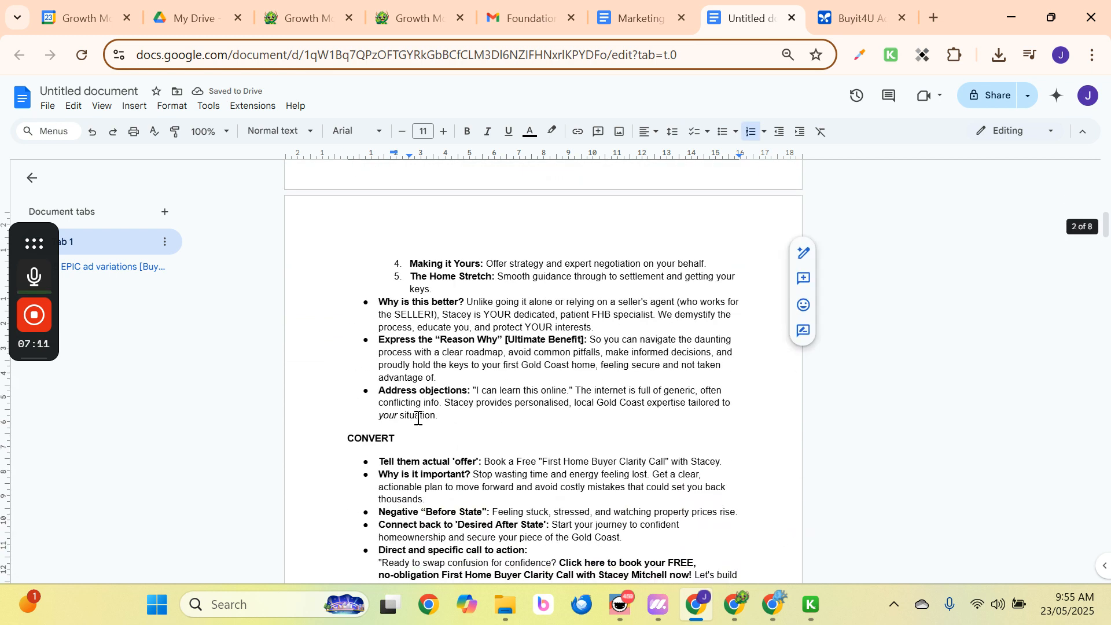
scroll(417, 417, "down", 20)
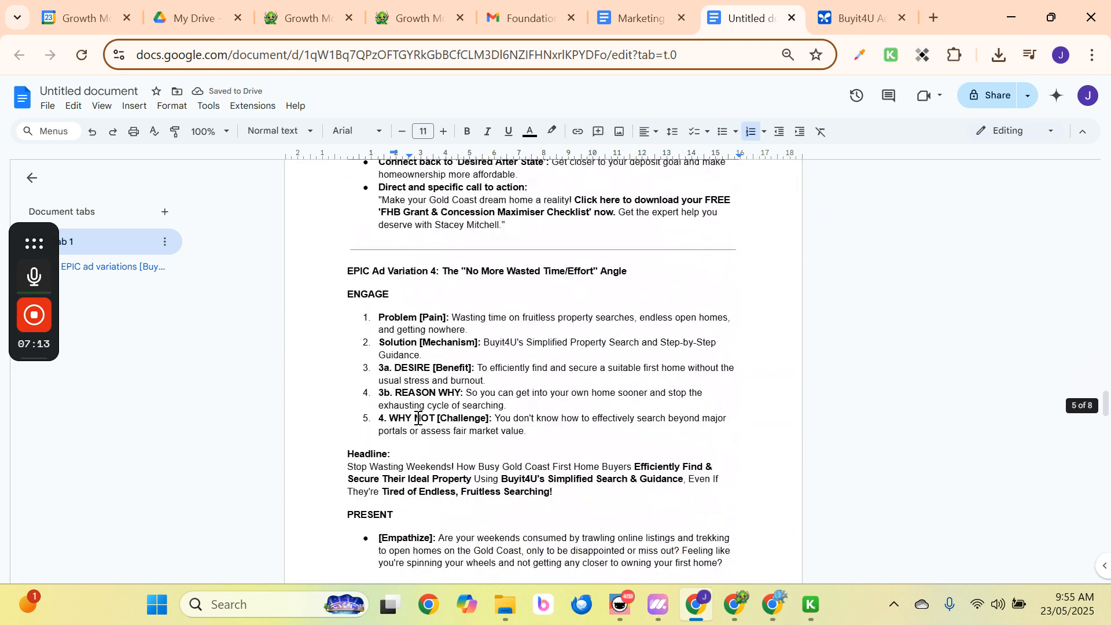
scroll(418, 418, "down", 20)
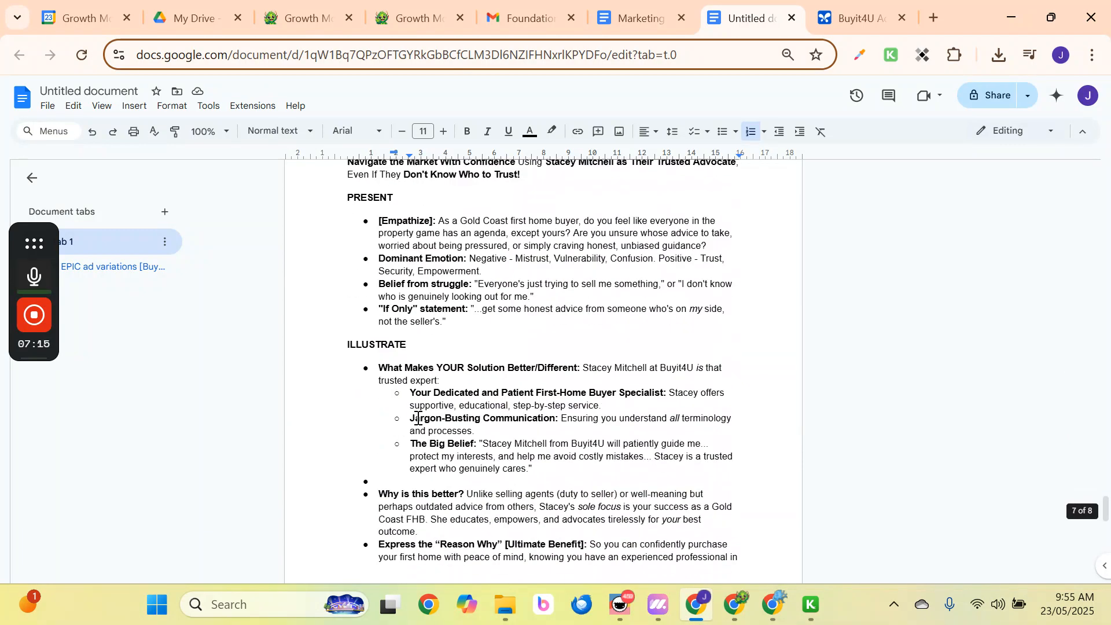
scroll(418, 418, "down", 6)
scroll(418, 418, "up", 8)
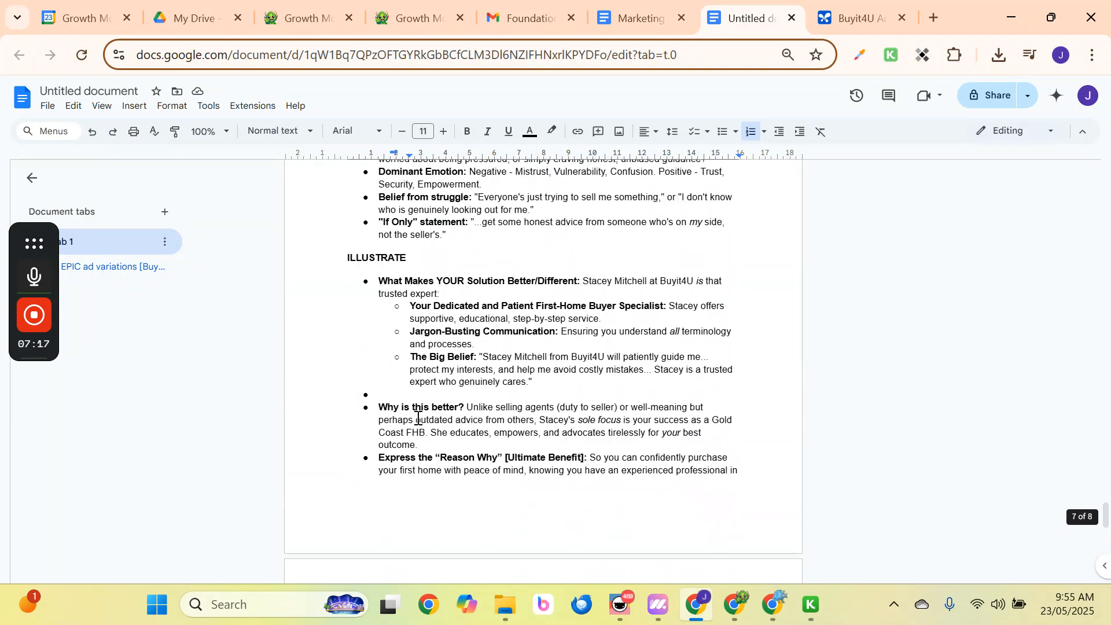
left_click(402, 391)
key("BackSpace")
key("BackSpace")
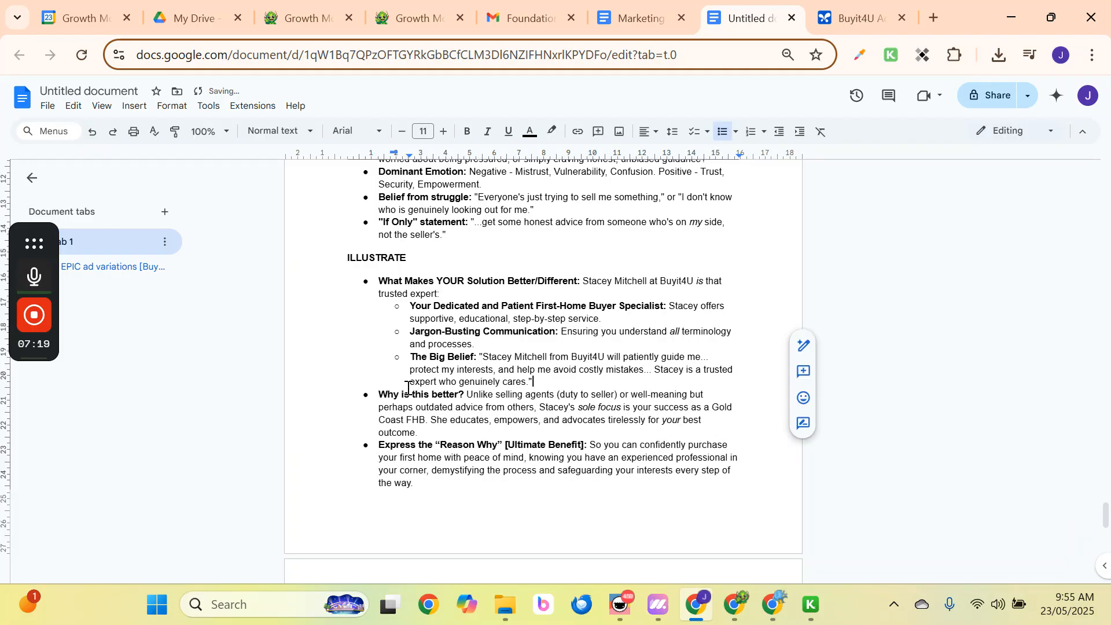
scroll(408, 388, "down", 12)
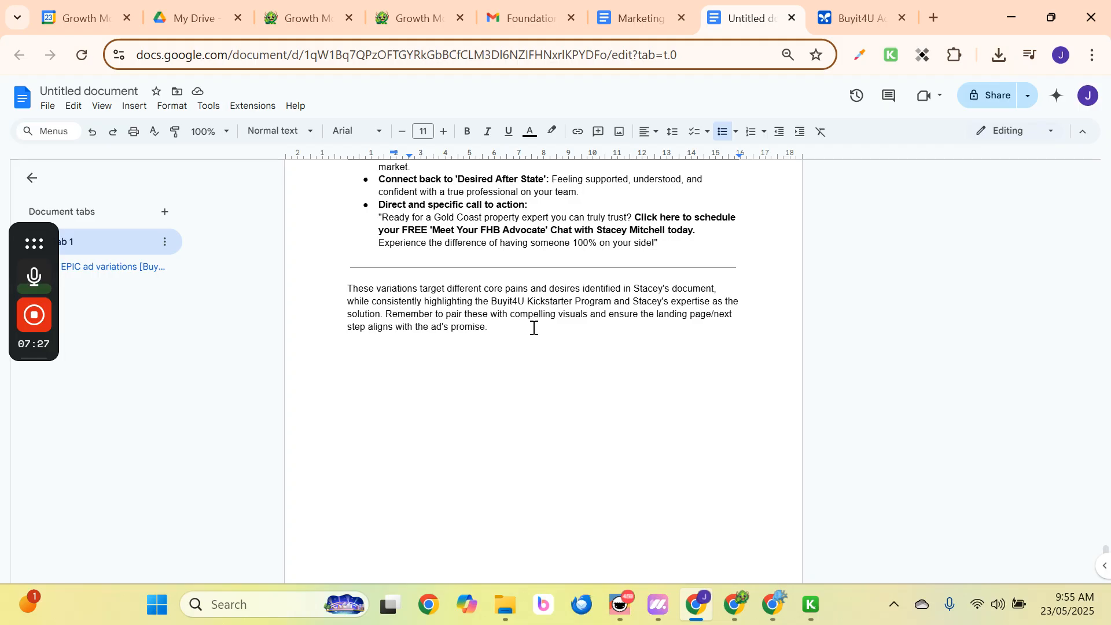
Delete the closing summary paragraph at the end of the document.
left_click_drag(534, 328, 330, 289)
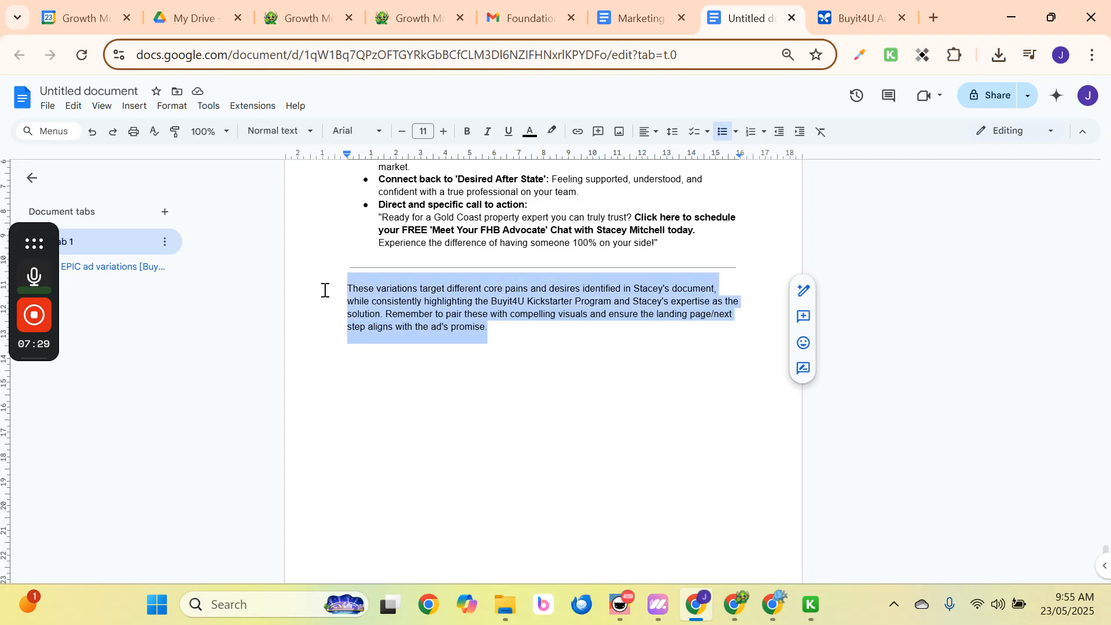
key("BackSpace")
scroll(461, 325, "up", 3)
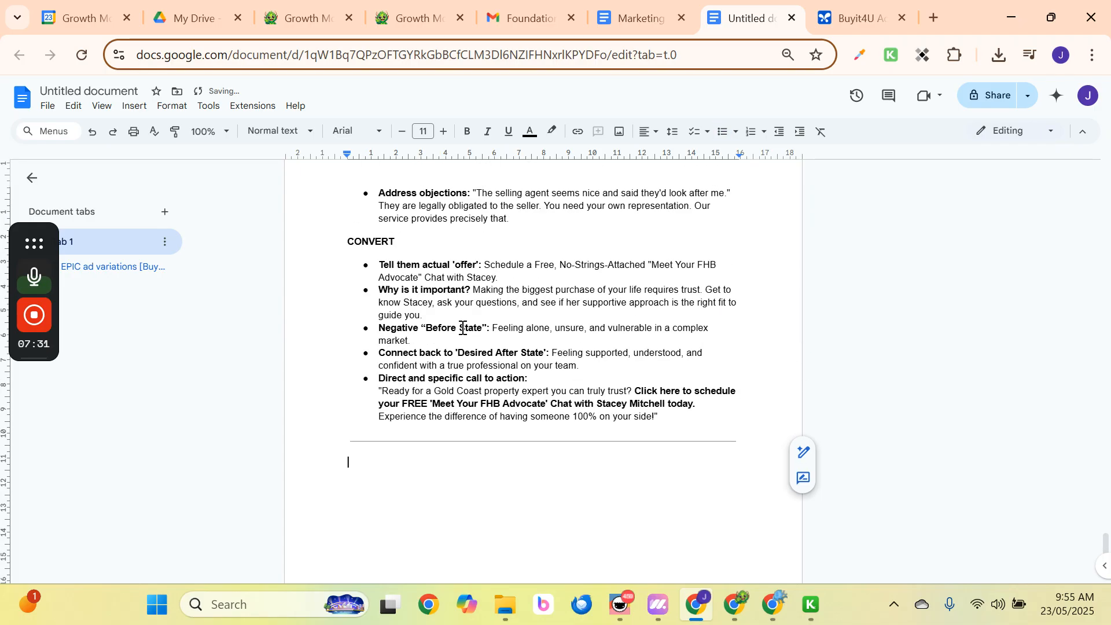
Insert footer page numbers on every page, starting from the first page.
left_click(137, 106)
mouse_move(209, 509)
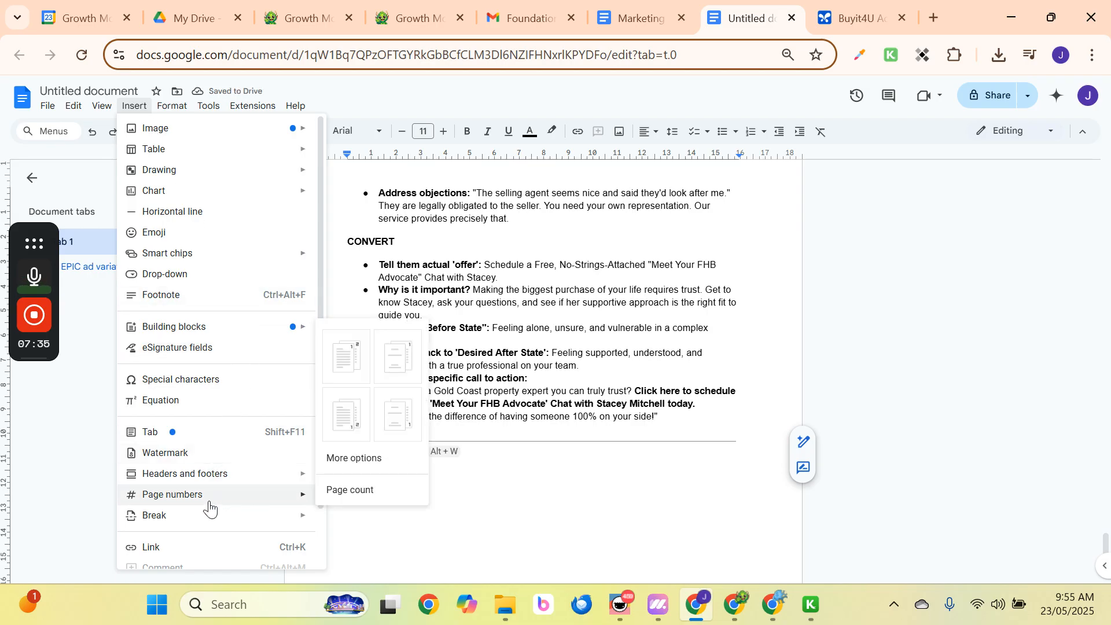
left_click(345, 408)
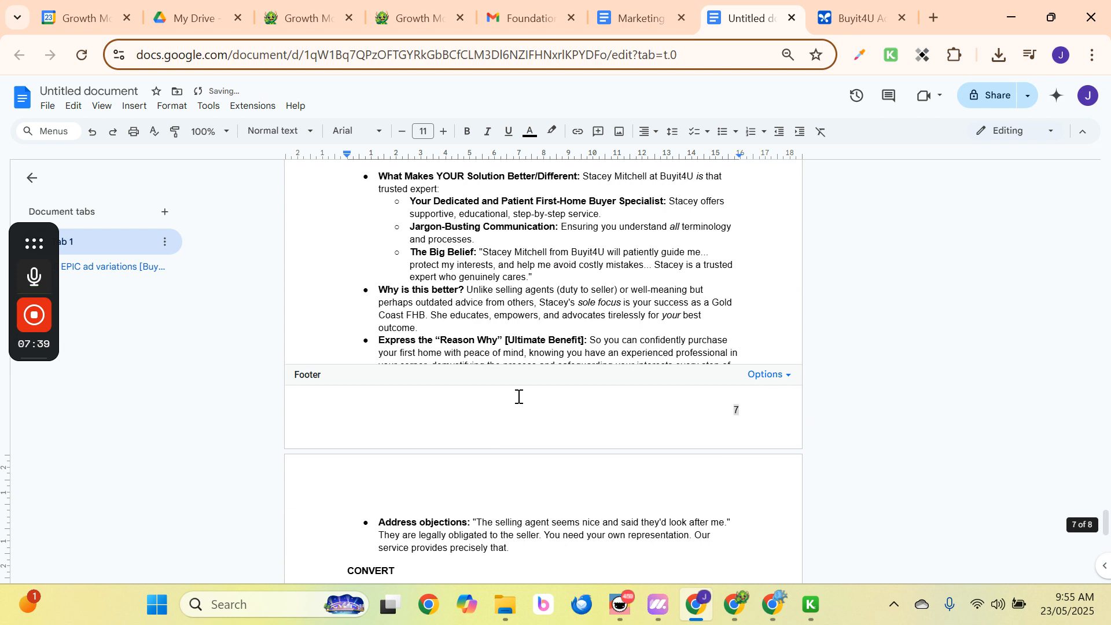
scroll(519, 397, "down", 8)
scroll(519, 397, "up", 12)
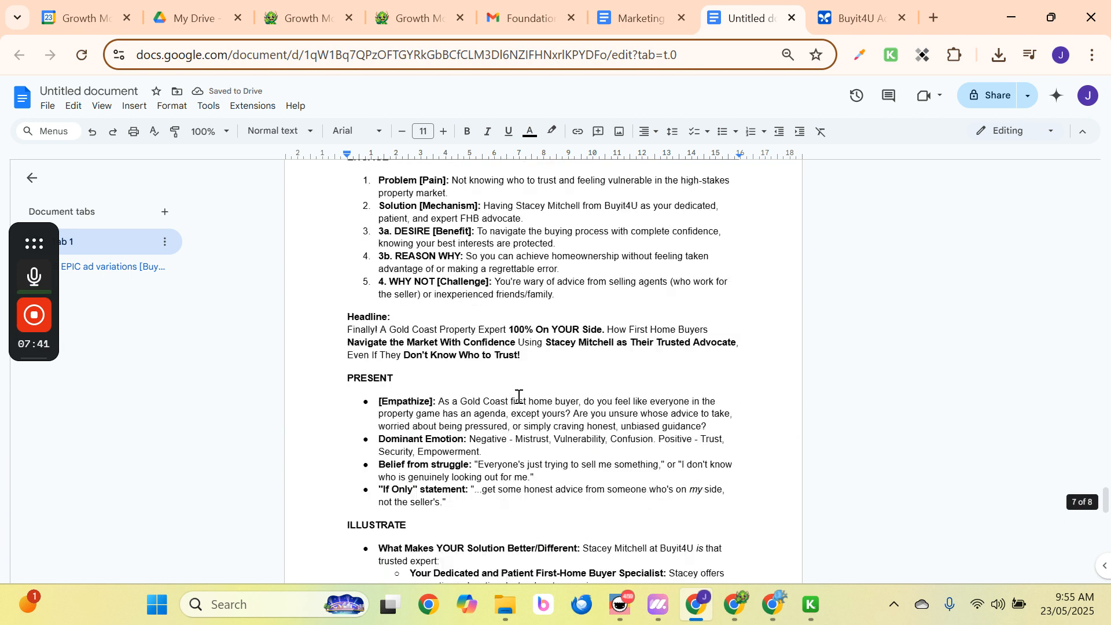
scroll(519, 397, "up", 8)
left_click_drag(1106, 463, 1104, 167)
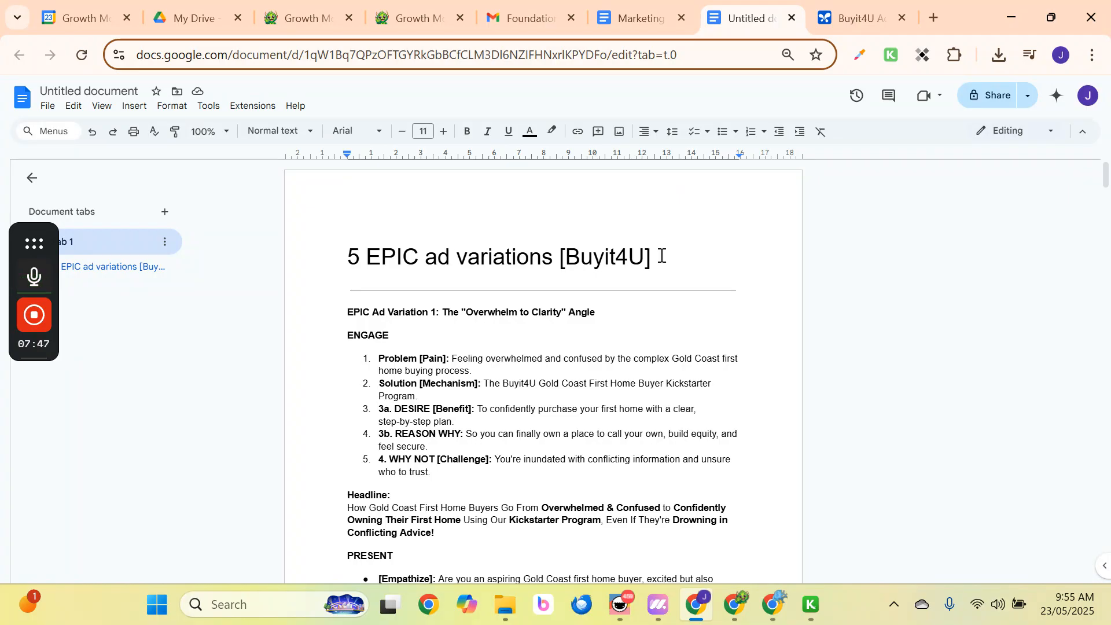
Paste the title line as the document name and append '[GROWTH MONSTER]' to it.
left_click_drag(662, 256, 315, 258)
key("ctrl+c")
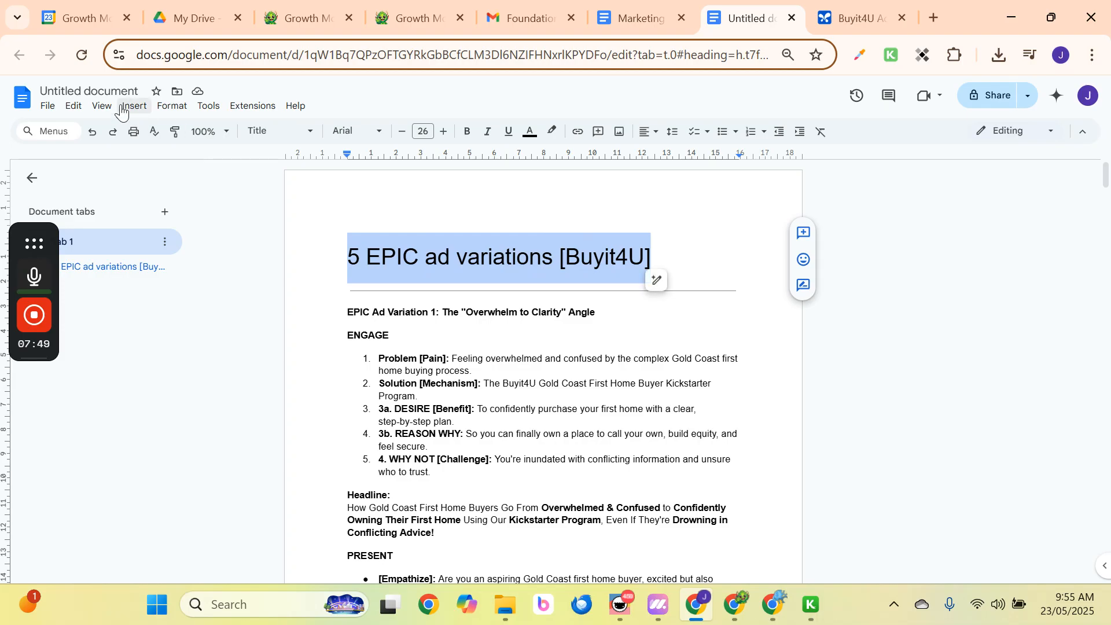
left_click(133, 93)
key("ctrl+v")
key("Return")
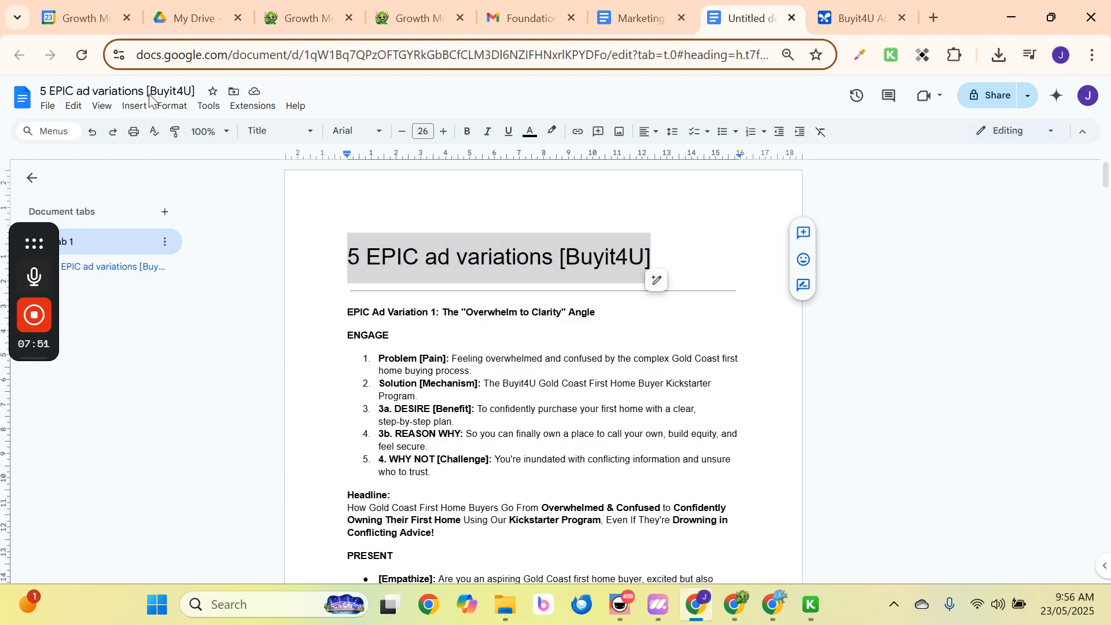
left_click(197, 92)
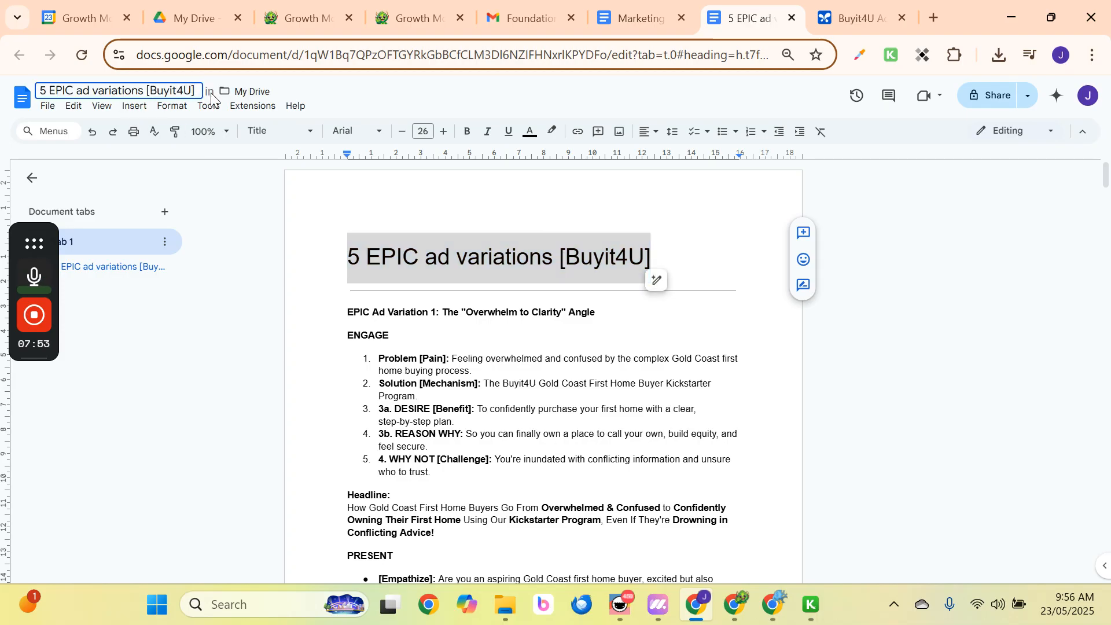
type("[GRWOTH")
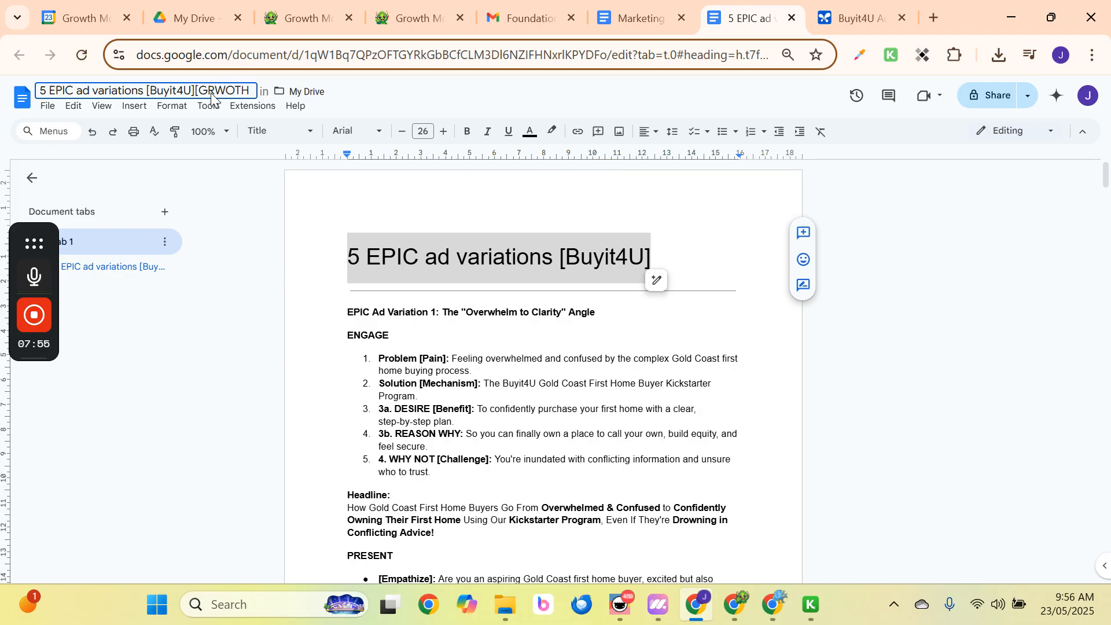
key("BackSpace")
key("BackSpace")
key("BackSpace")
key("BackSpace")
type("O")
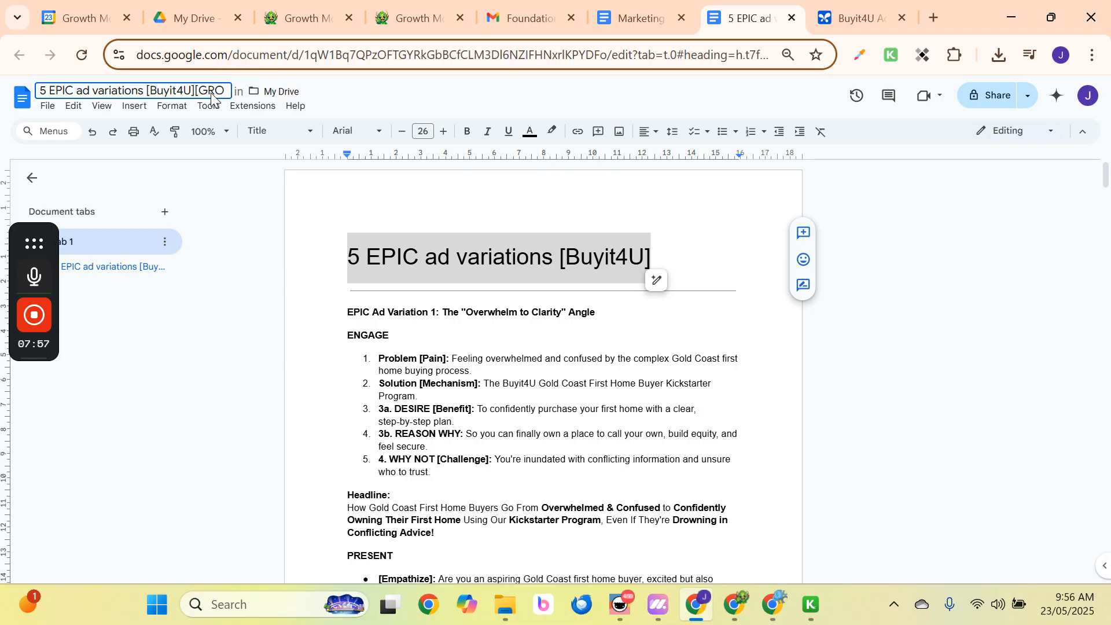
type("WTH MONST")
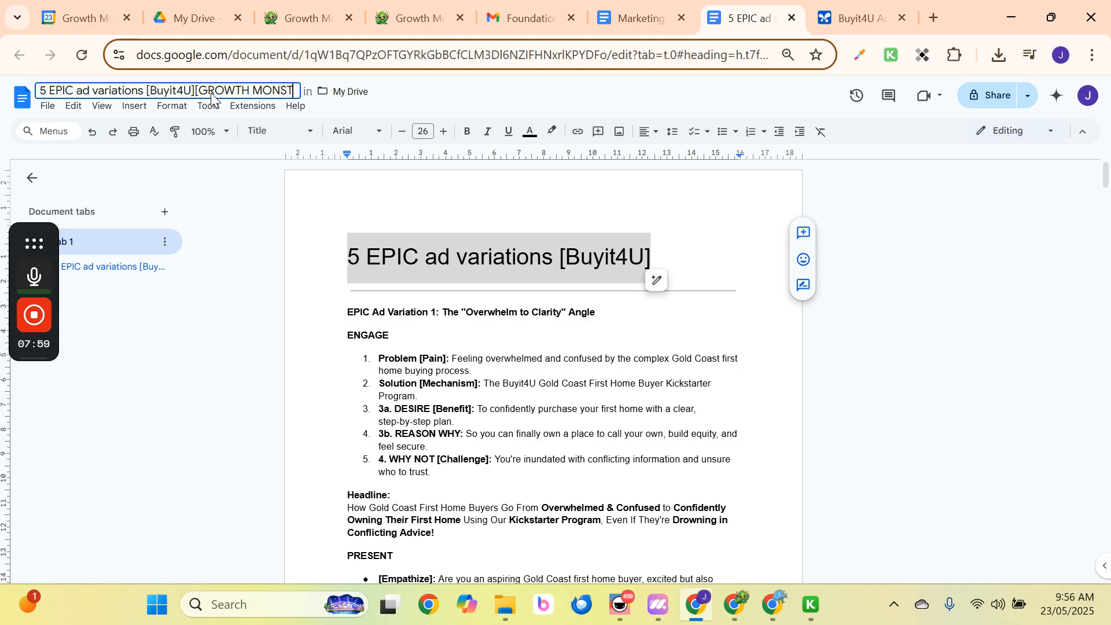
type("ER]")
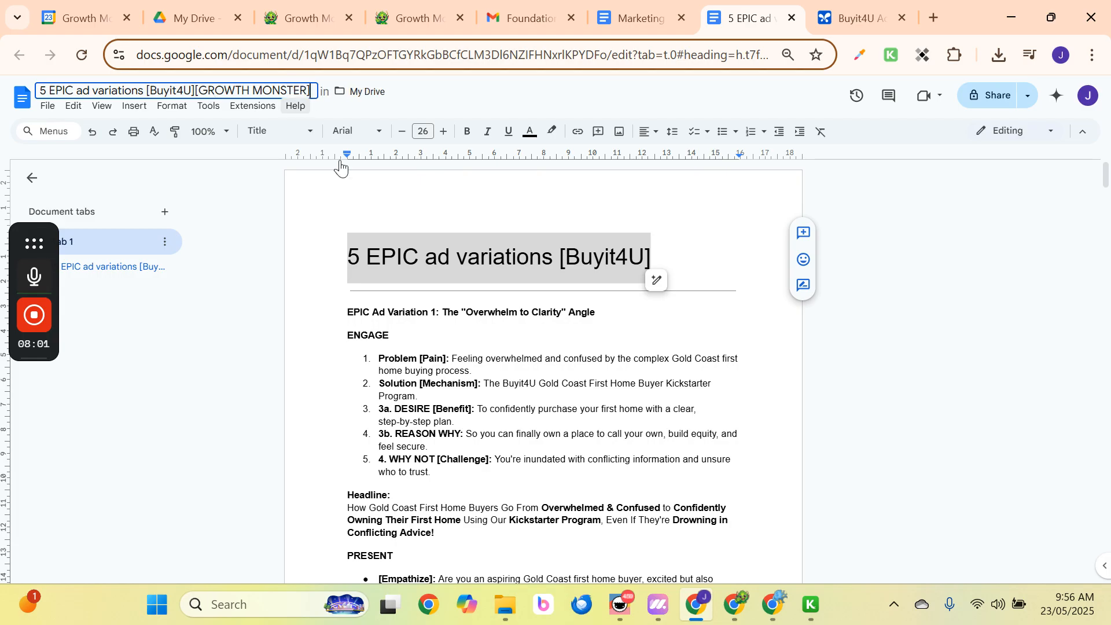
left_click(531, 255)
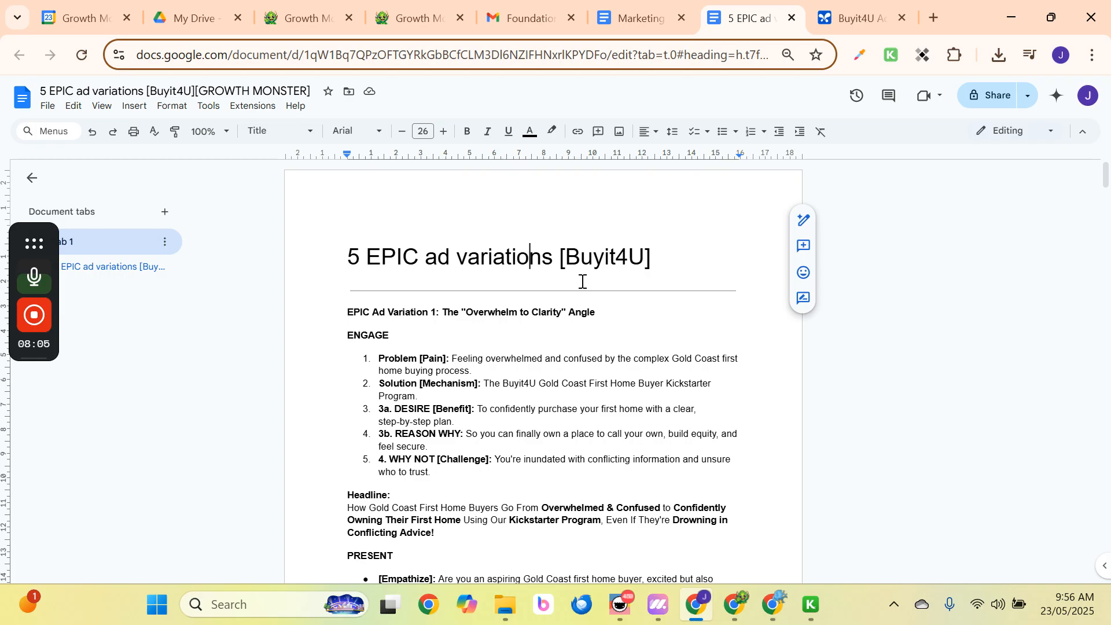
mouse_move(629, 18)
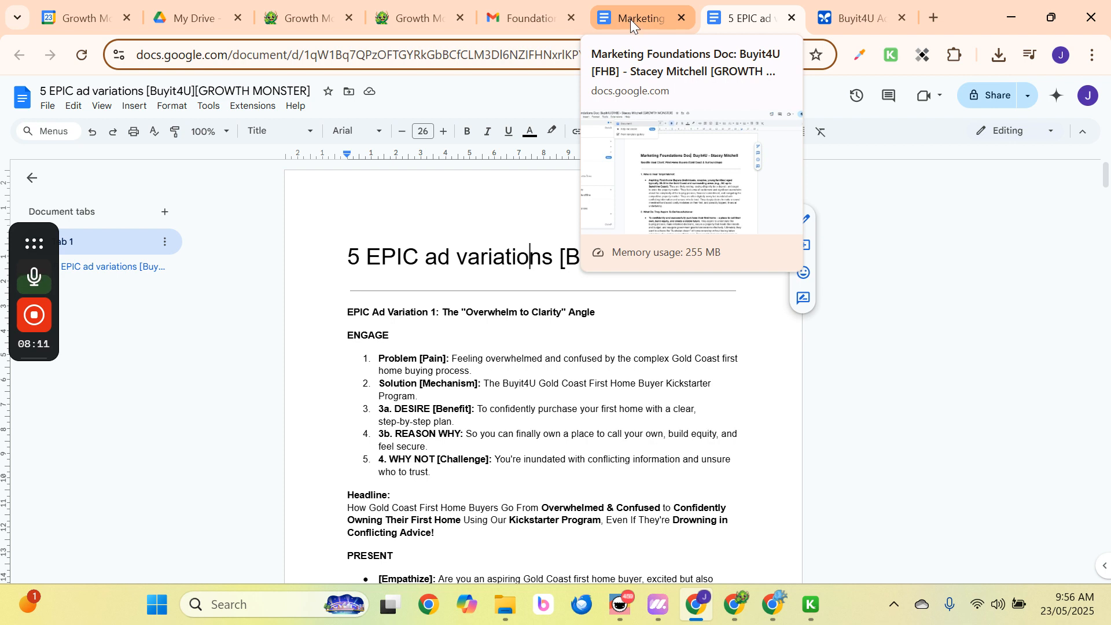
Look over the Marketing Foundations document, then start a fresh browser tab.
left_click(630, 17)
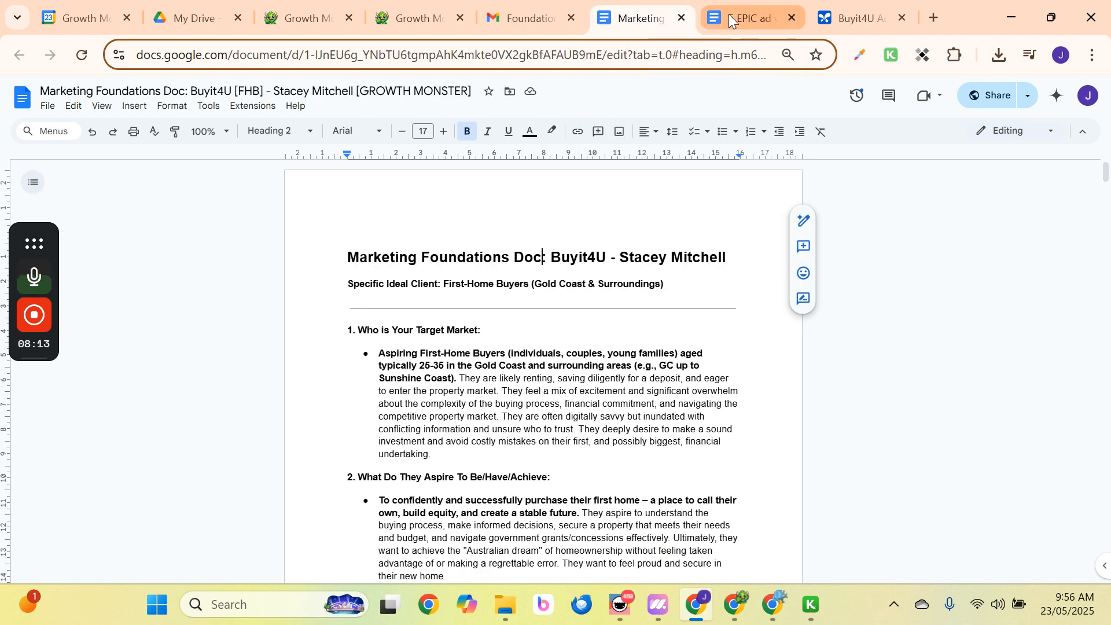
mouse_move(738, 16)
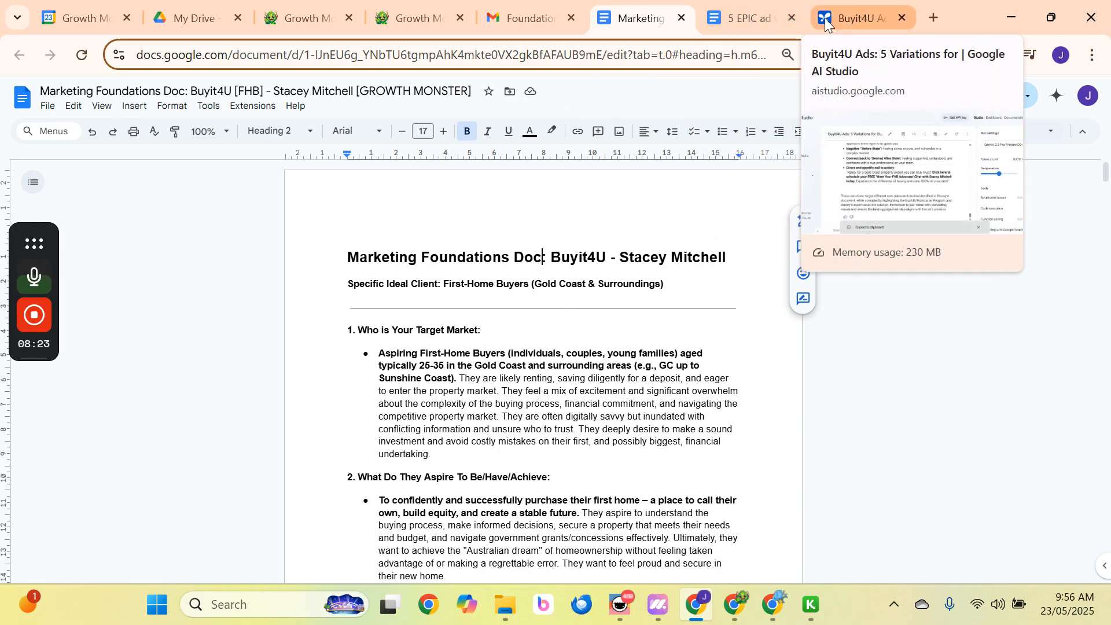
left_click(938, 17)
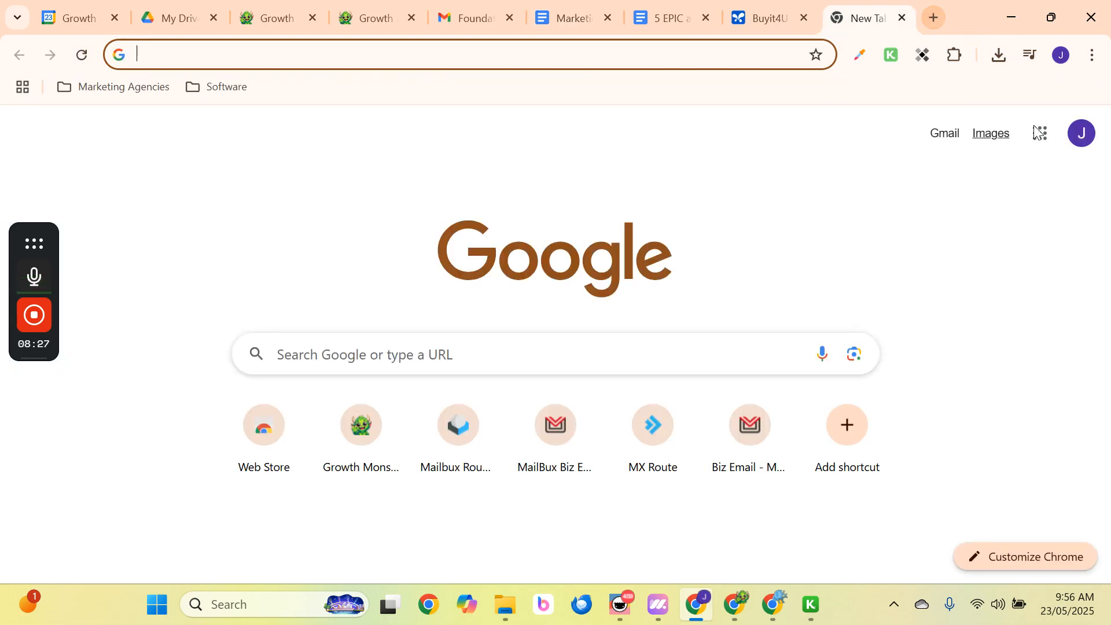
Launch Gemini from the Google apps grid and attach the Marketing Foundations PDF from Downloads.
left_click(1040, 132)
left_click(941, 313)
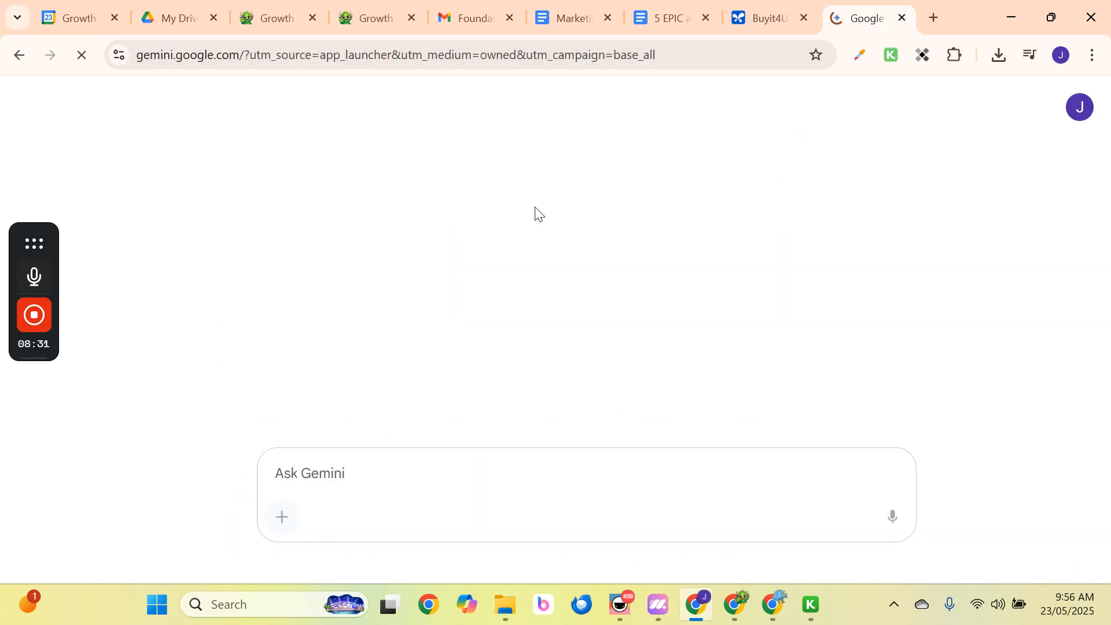
left_click(283, 517)
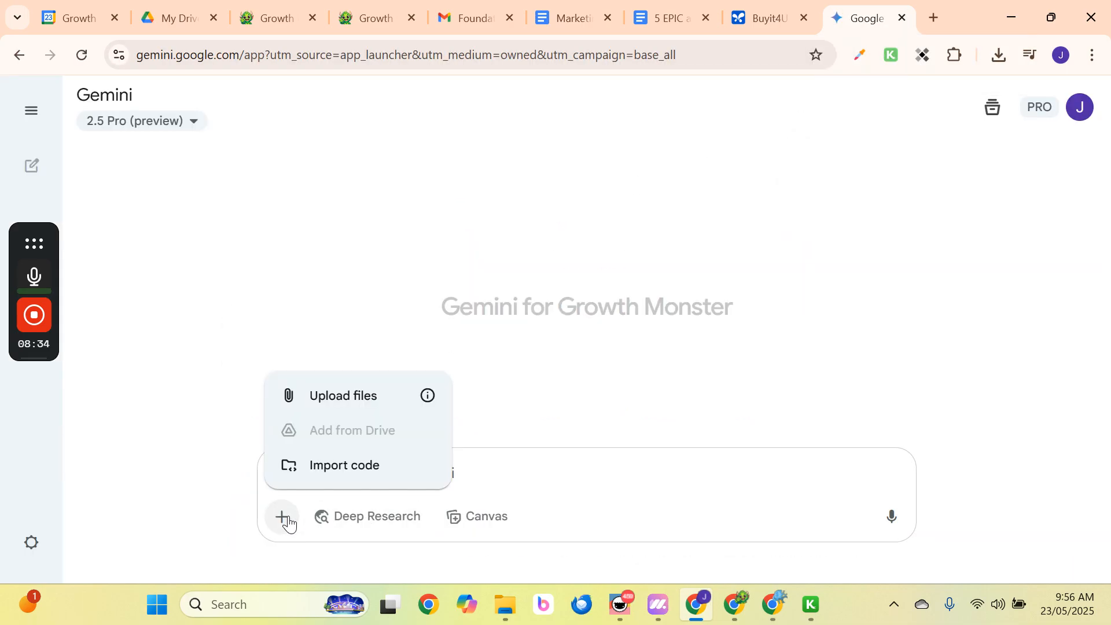
left_click(353, 389)
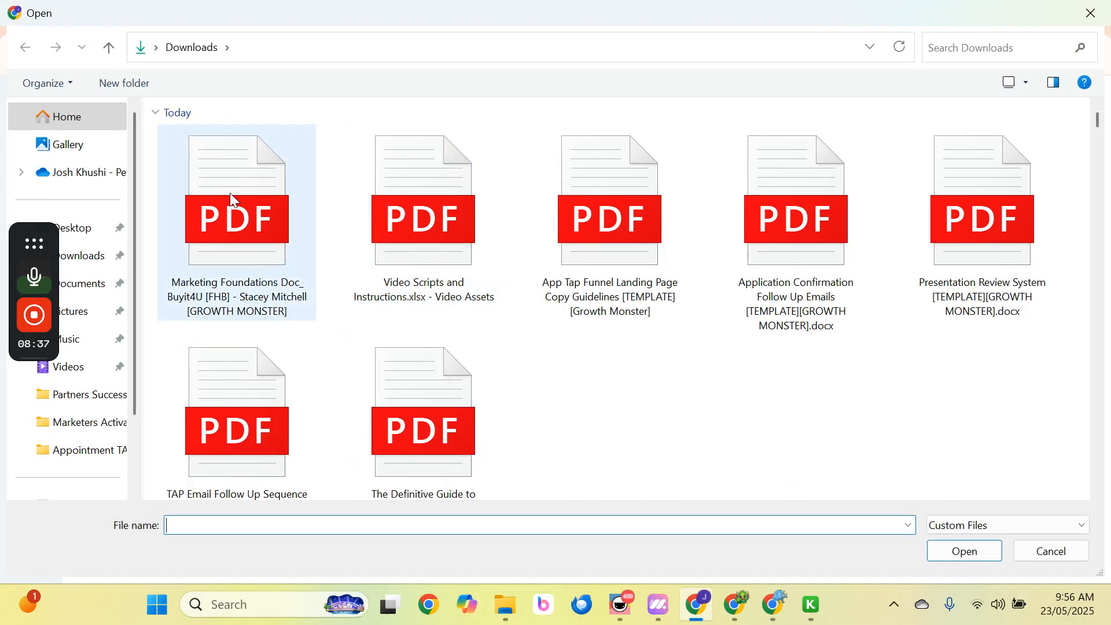
double_click(232, 199)
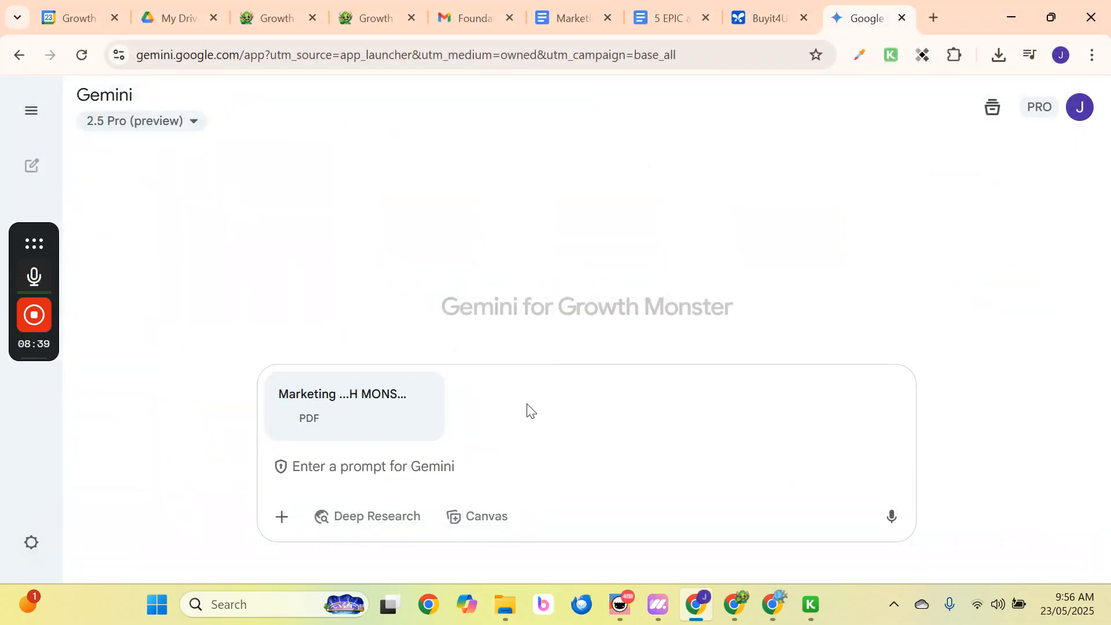
With Deep Research on, send 'validate this market offer…' against buyer-agent research and what makes an attractive offer.
left_click(388, 516)
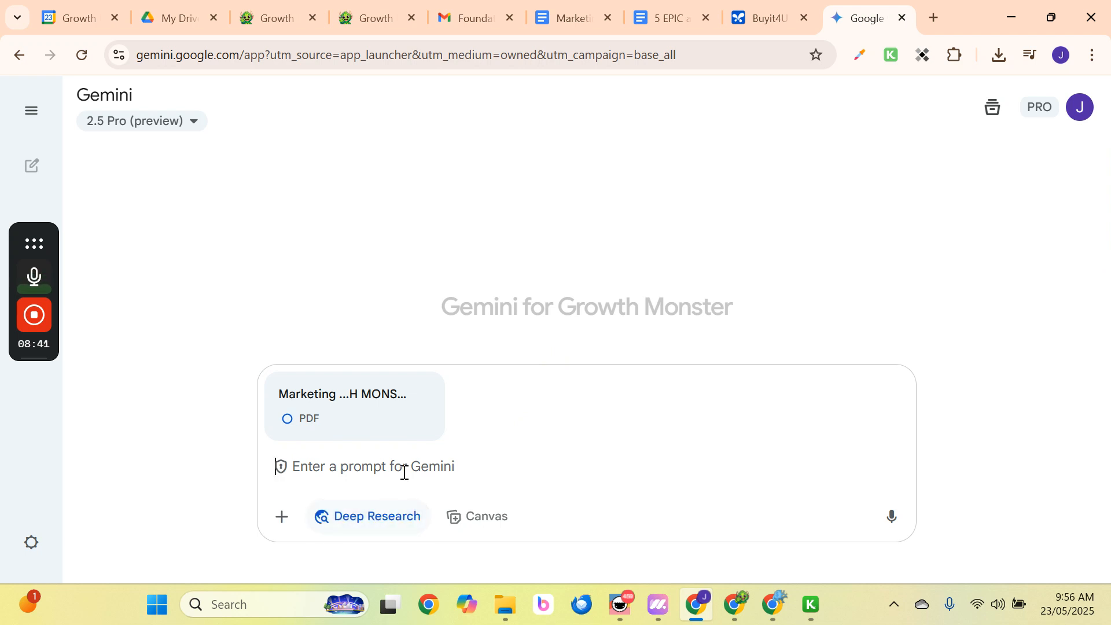
type("vali")
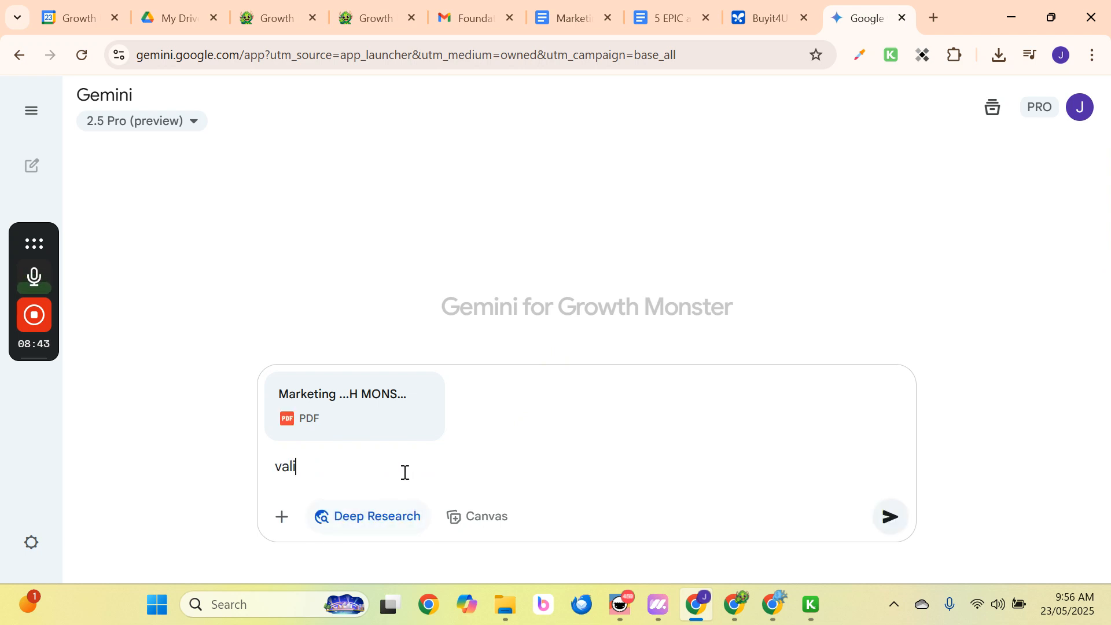
type("date this m")
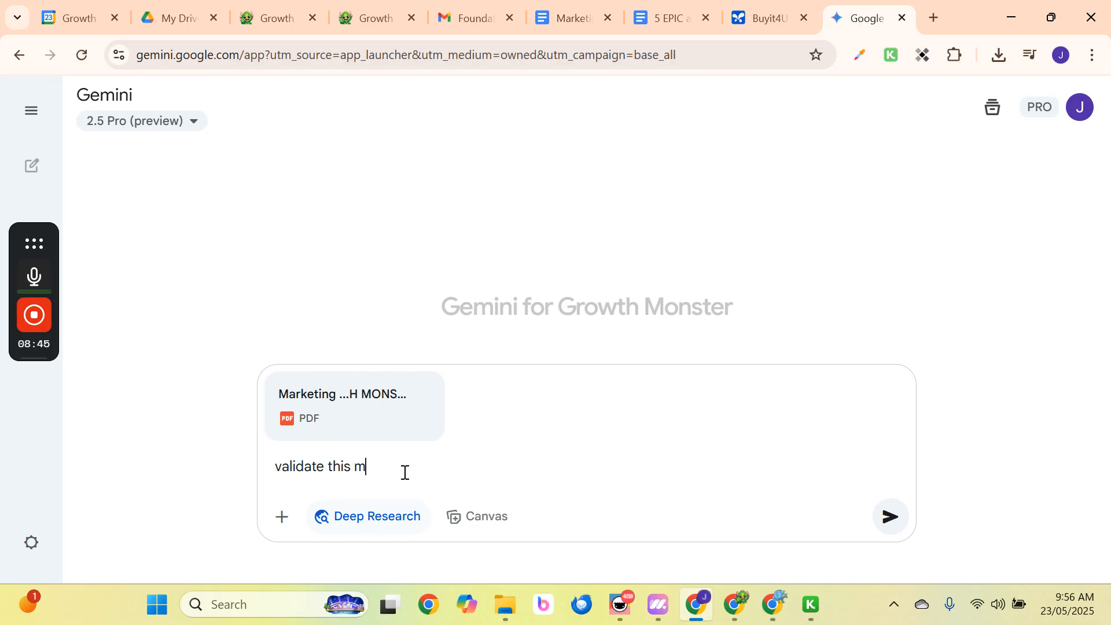
type("arket offer to make sure it m")
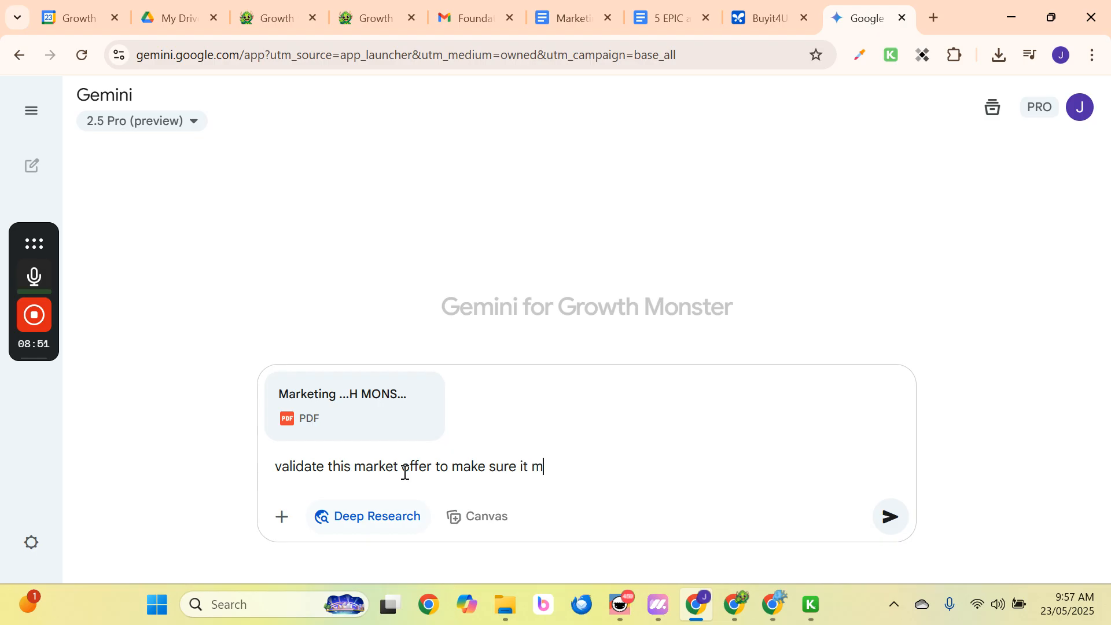
type("atches with the gen")
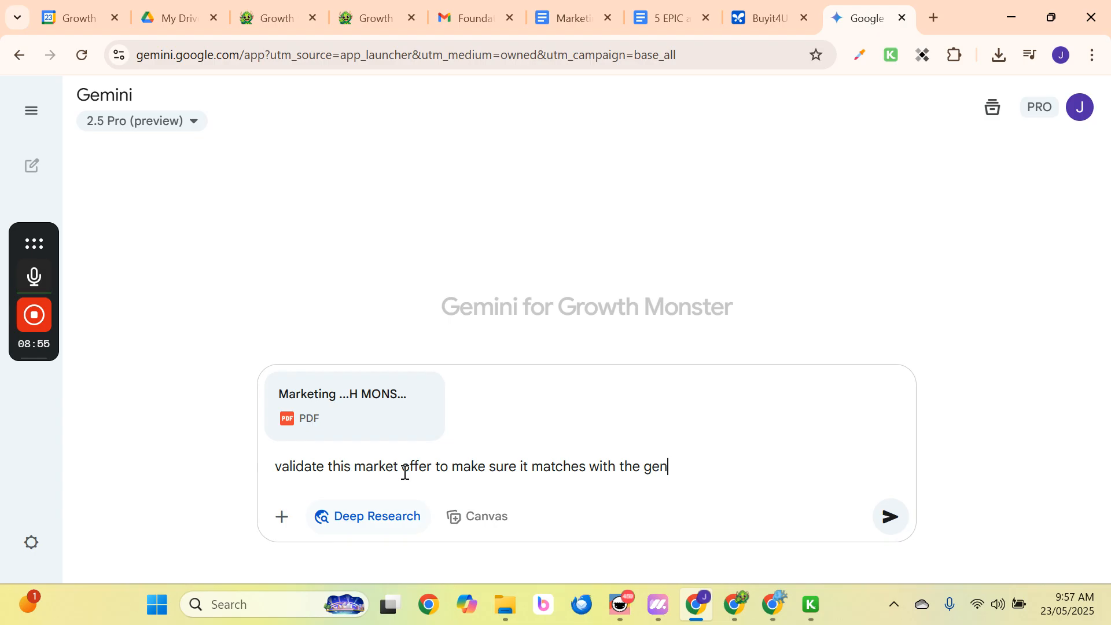
type("eral market")
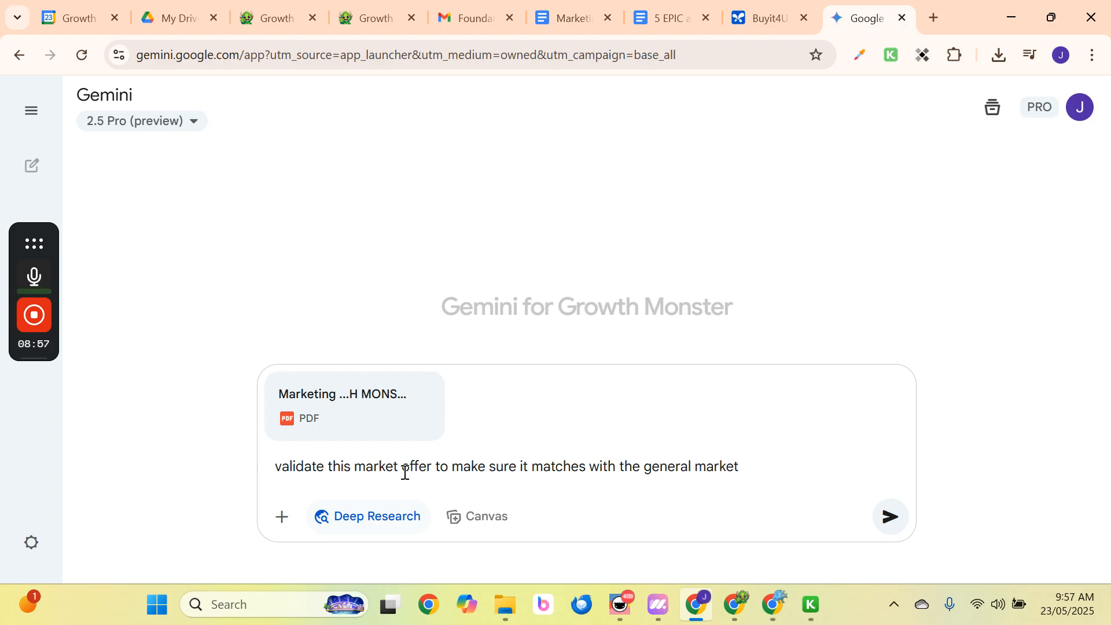
type(" research")
key("BackSpace")
type("ch around")
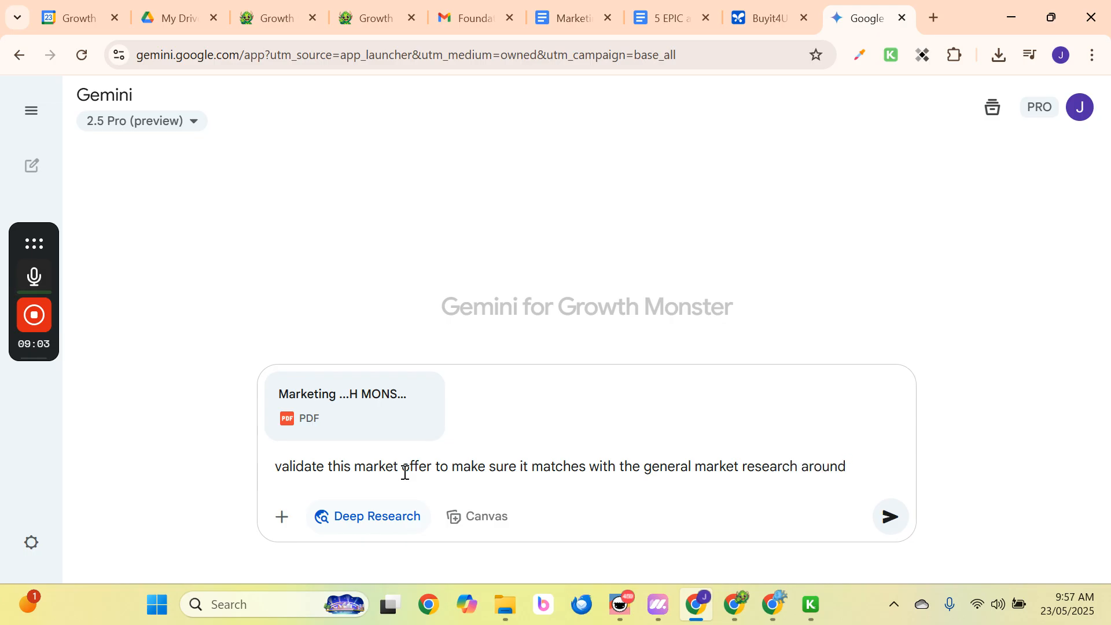
type(" buyer agen")
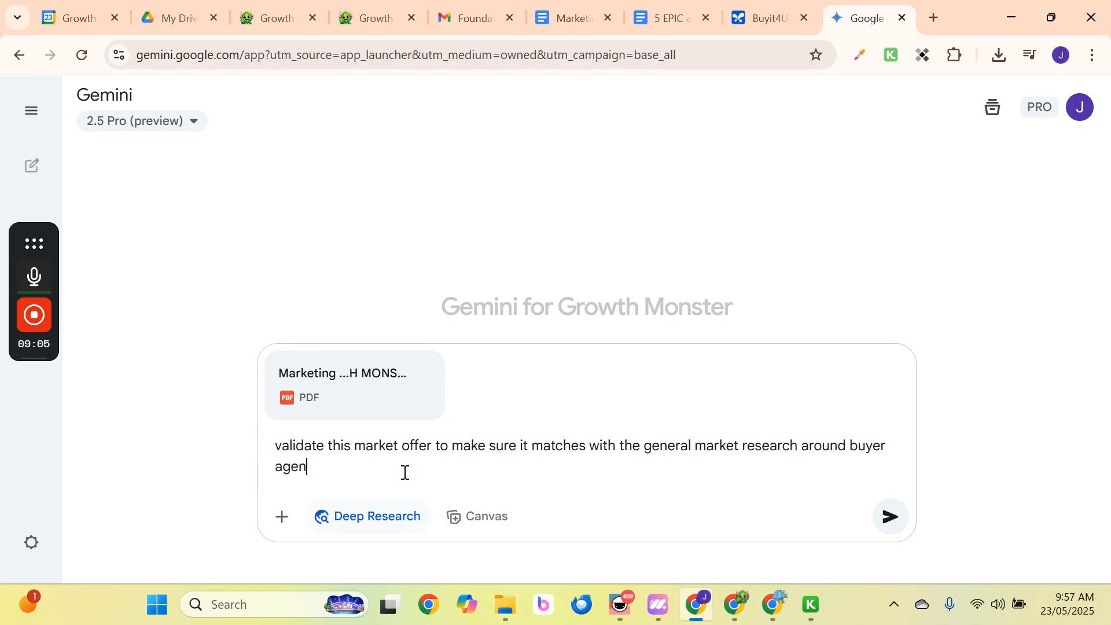
type("ts and why clients hire t")
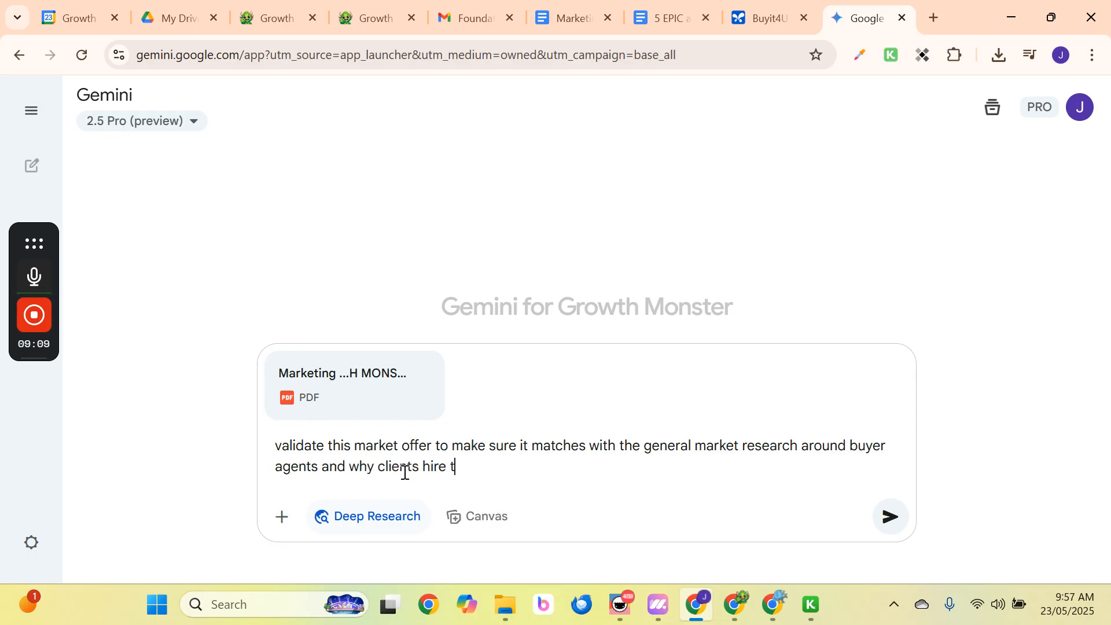
type("hem and what makes an")
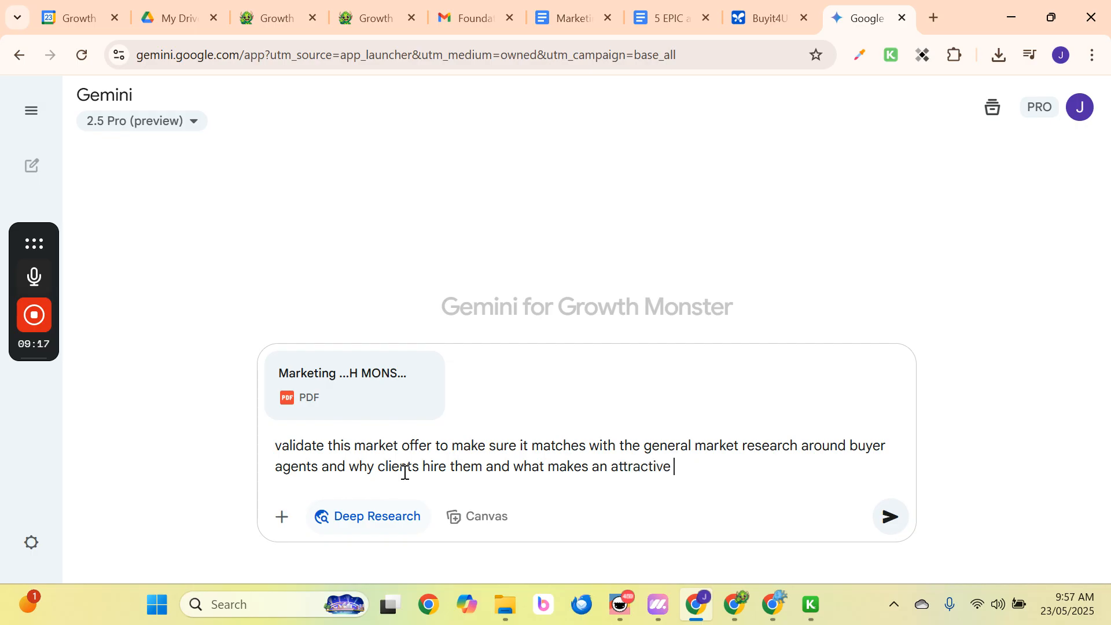
type("attractive buyers agent offer")
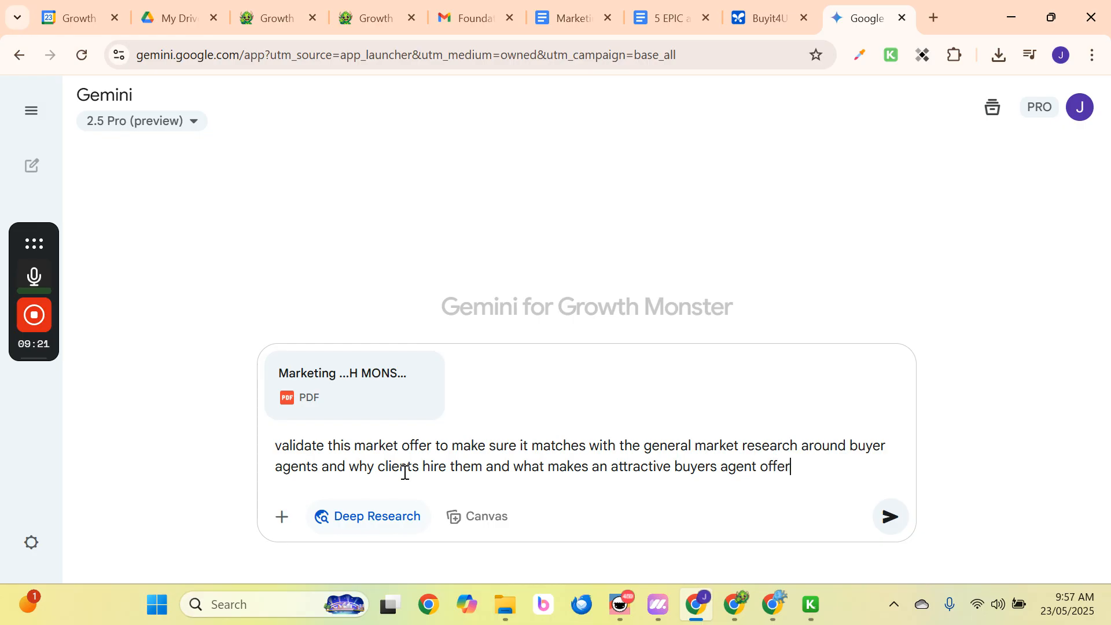
left_click(890, 516)
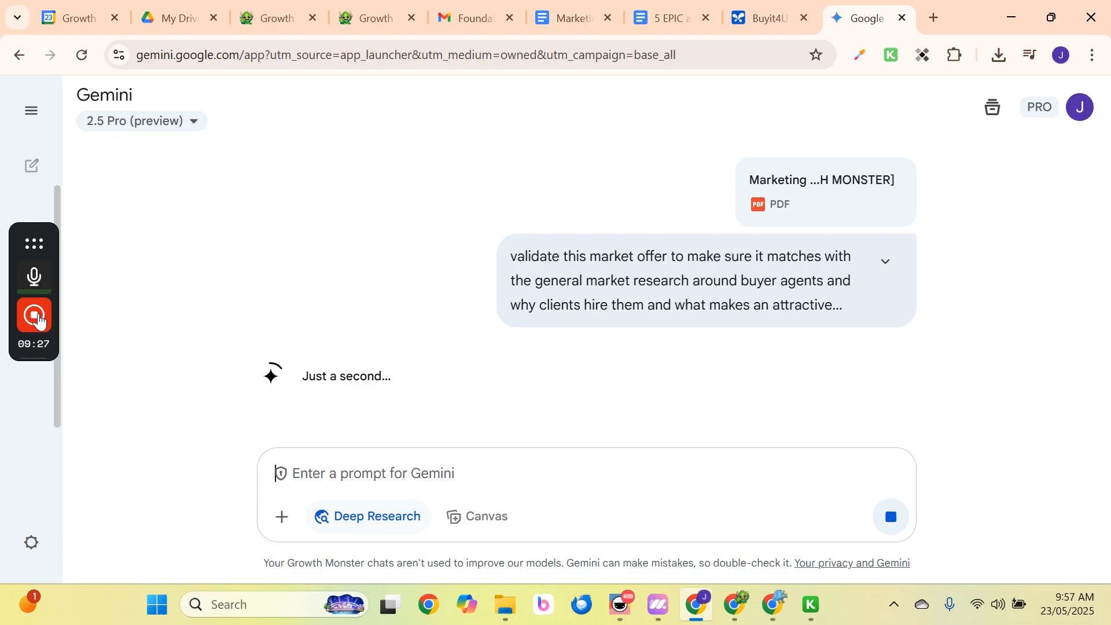
Expand and review the Buyer Agent Offer Validation research plan, then start the research.
mouse_move(36, 320)
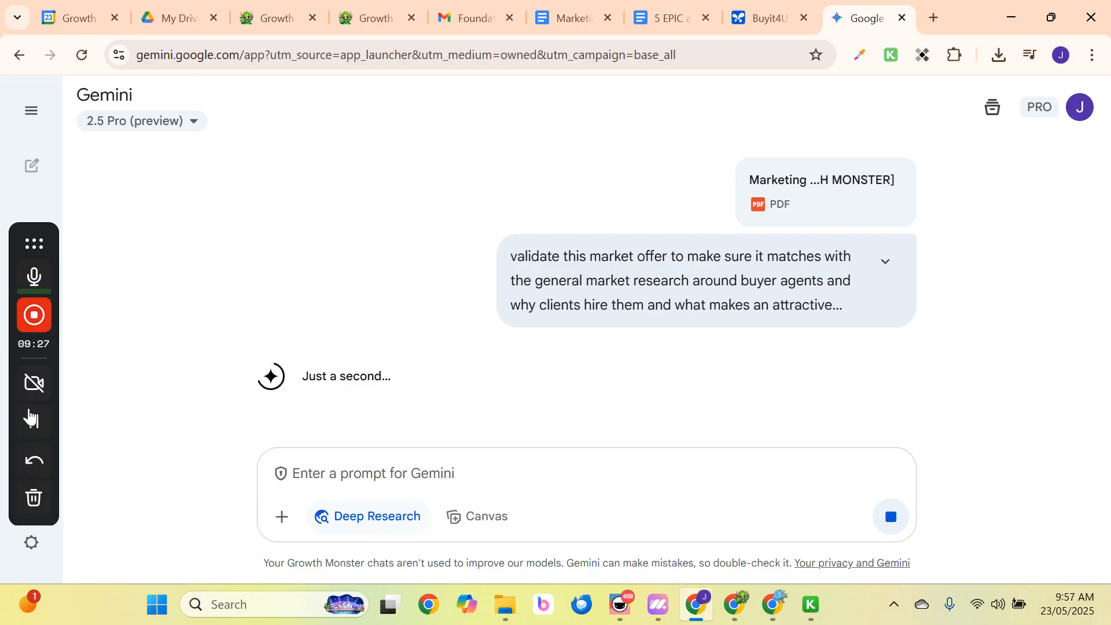
left_click(35, 422)
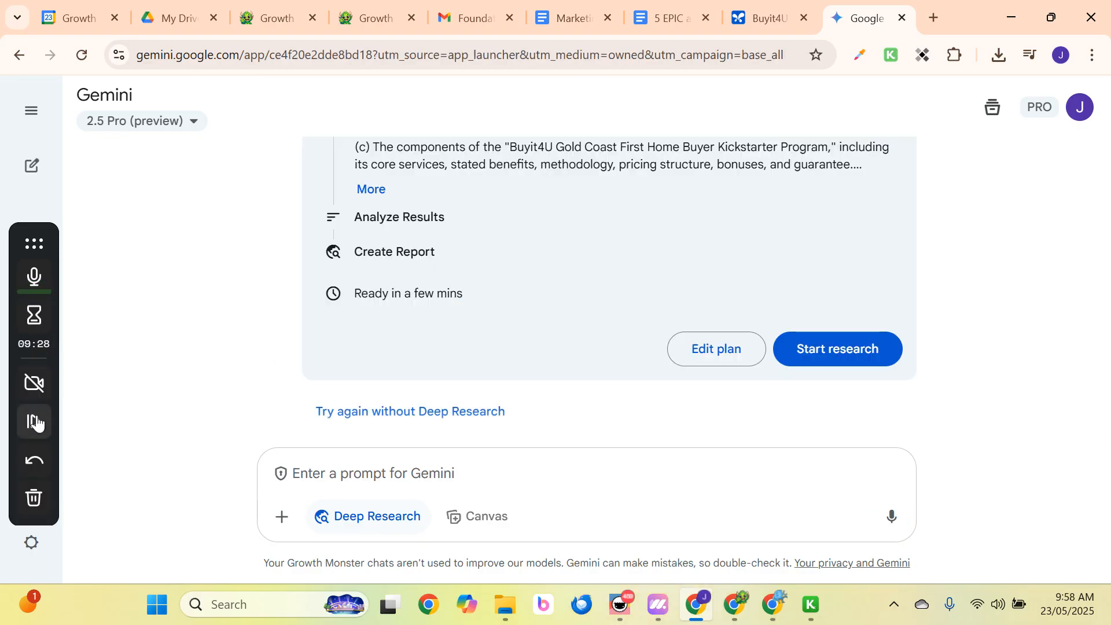
left_click(35, 422)
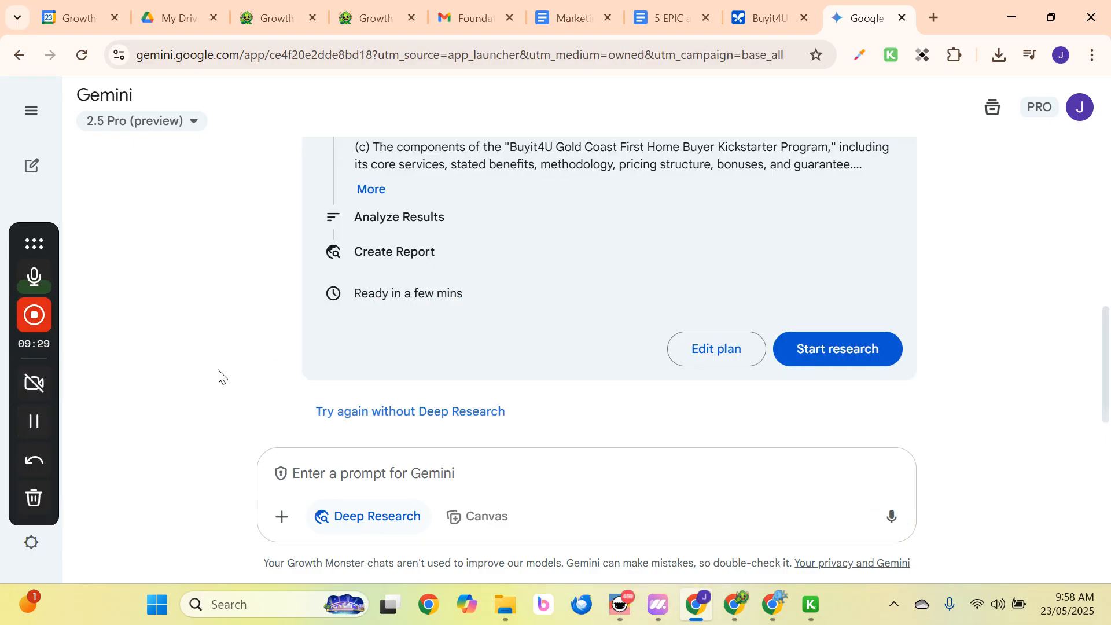
scroll(219, 377, "up", 2)
scroll(226, 372, "up", 5)
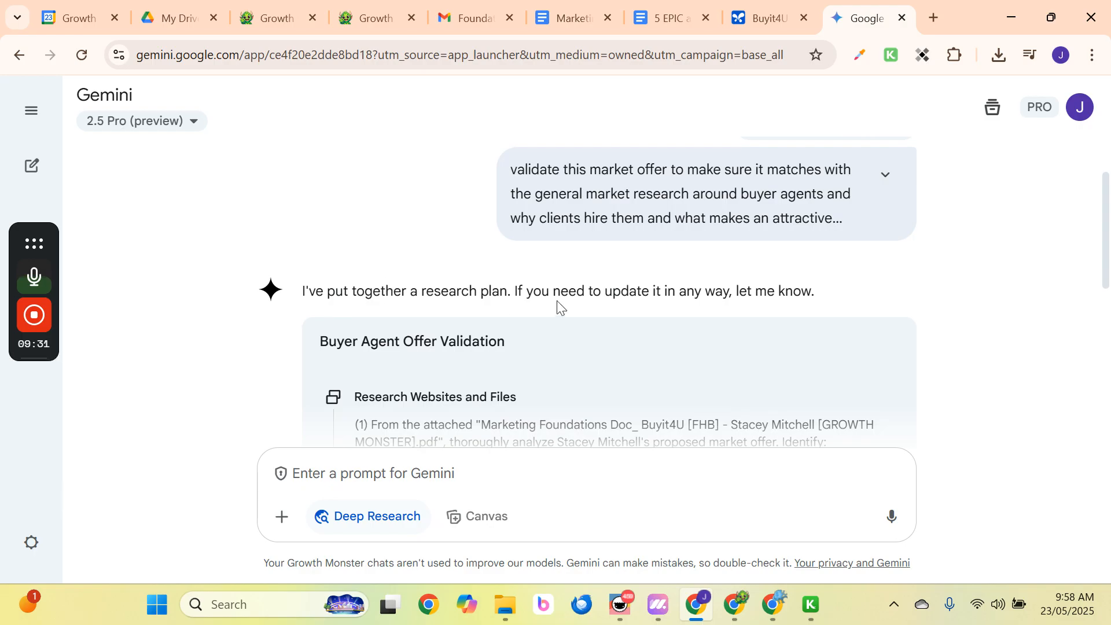
scroll(610, 311, "down", 6)
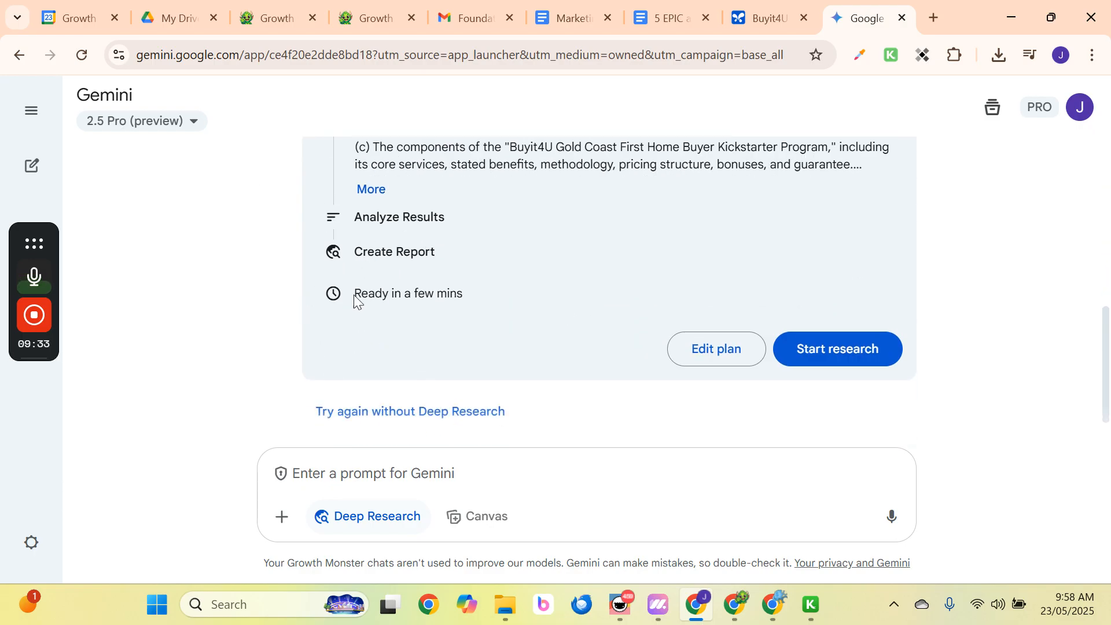
scroll(525, 208, "up", 2)
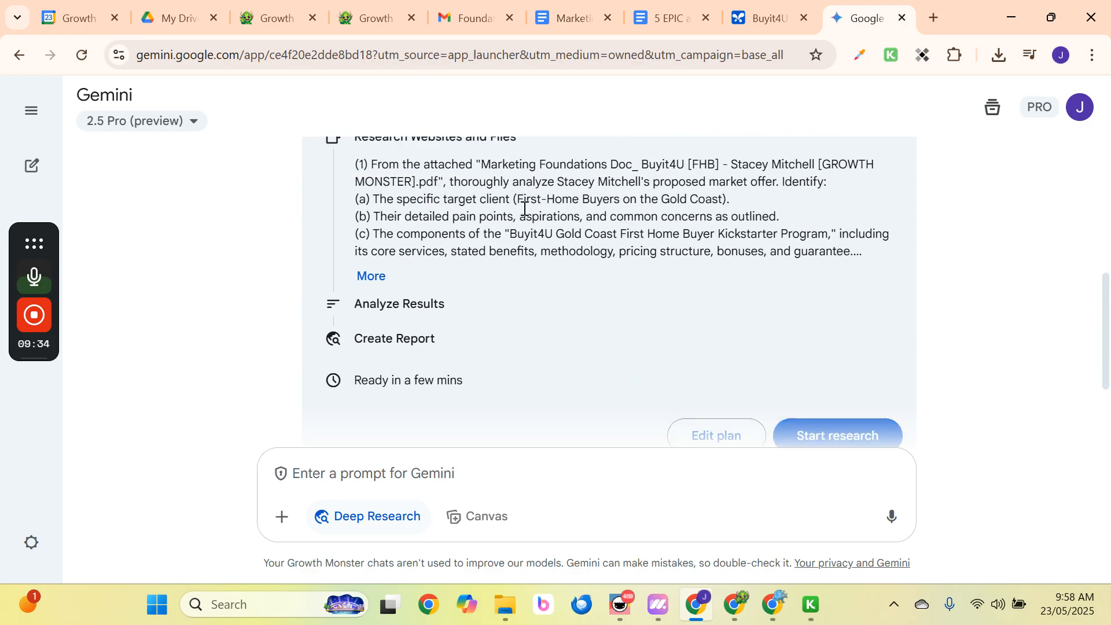
left_click(372, 276)
scroll(366, 266, "down", 3)
scroll(579, 265, "down", 3)
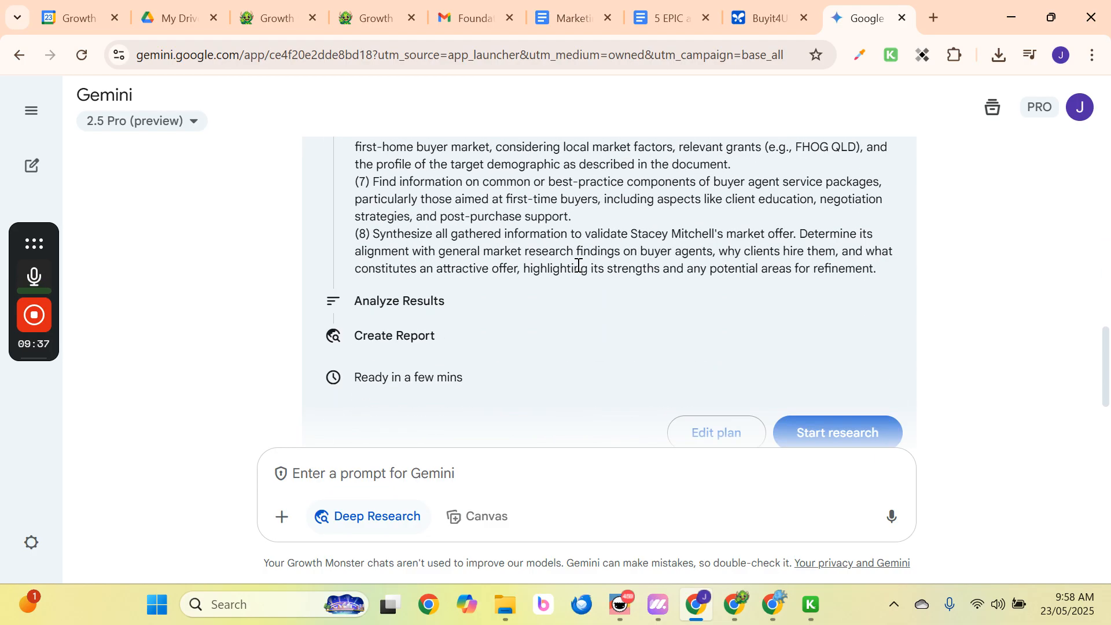
scroll(637, 359, "down", 2)
scroll(592, 323, "up", 6)
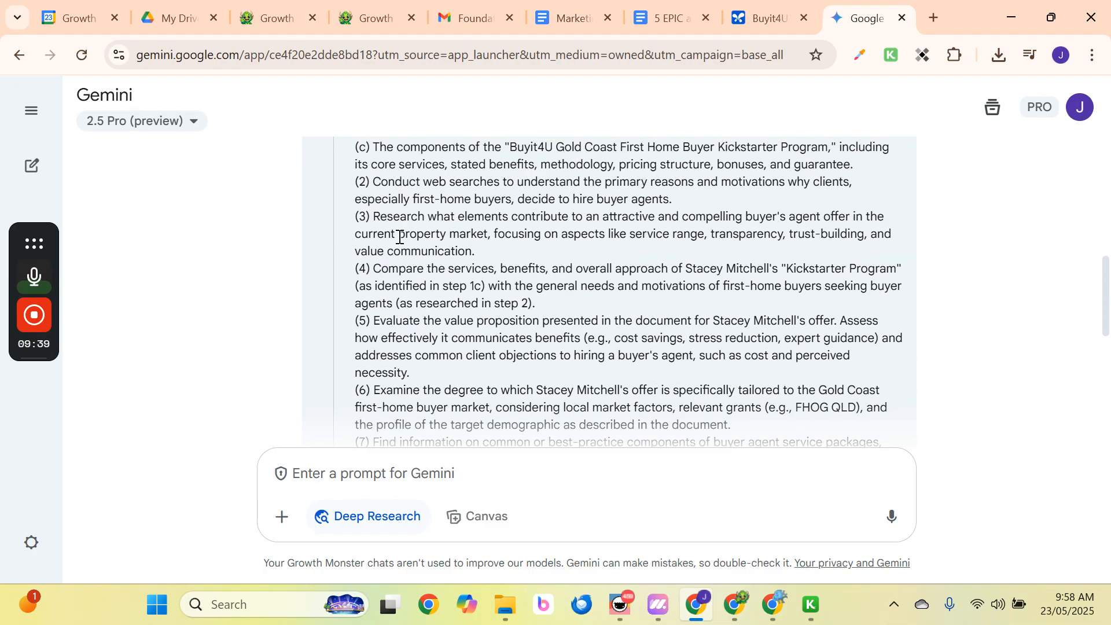
scroll(796, 357, "down", 4)
left_click(855, 433)
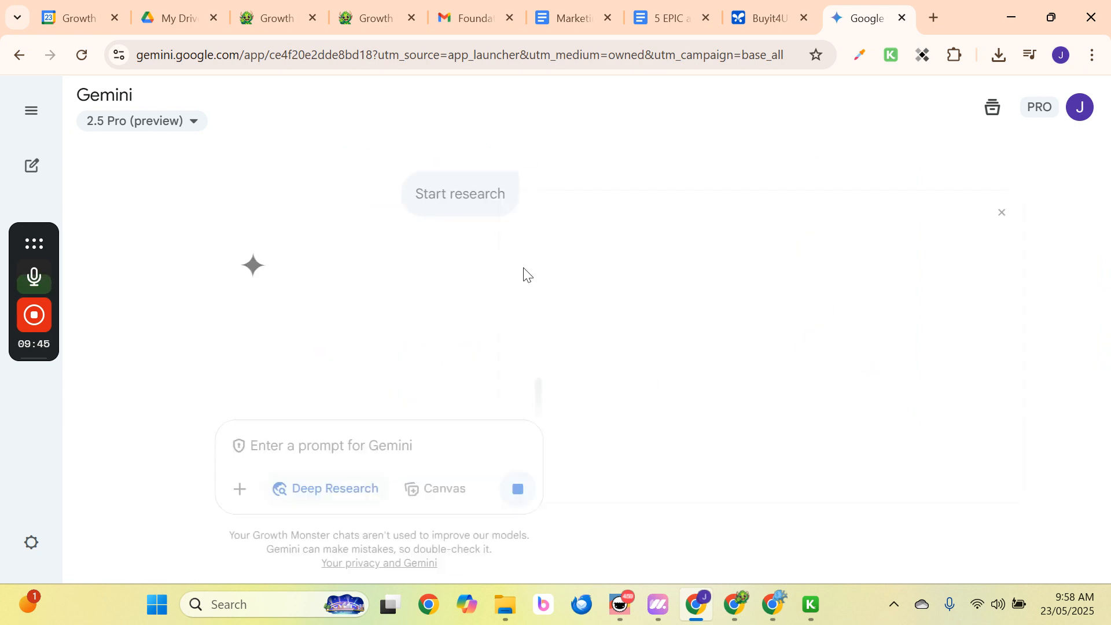
Switch to the Buyit4U ads chat in Google AI Studio.
mouse_move(32, 380)
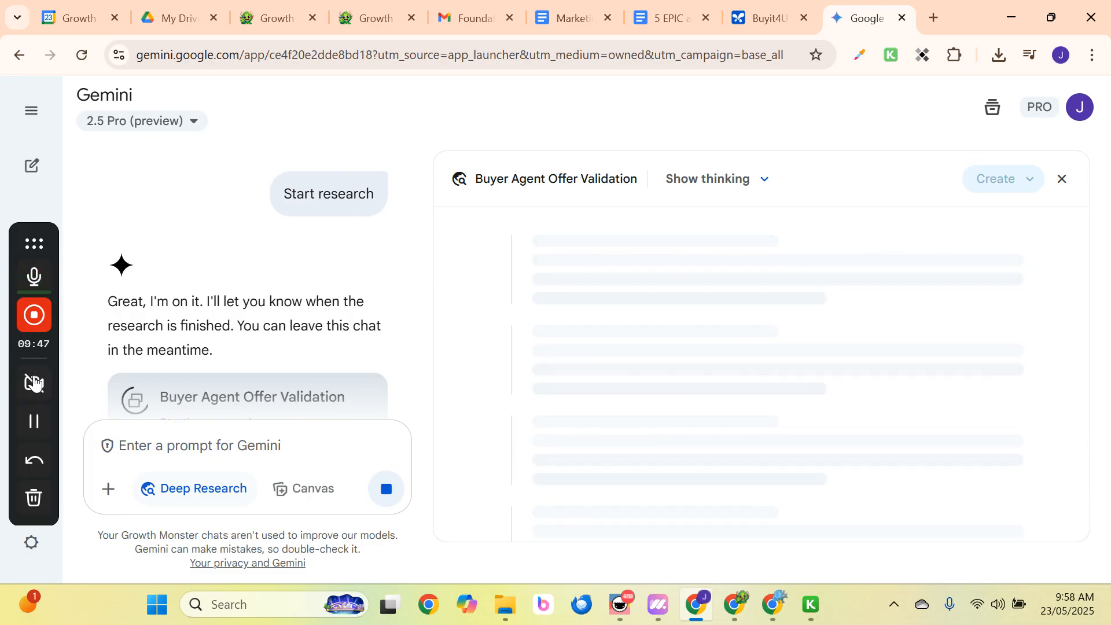
left_click(34, 422)
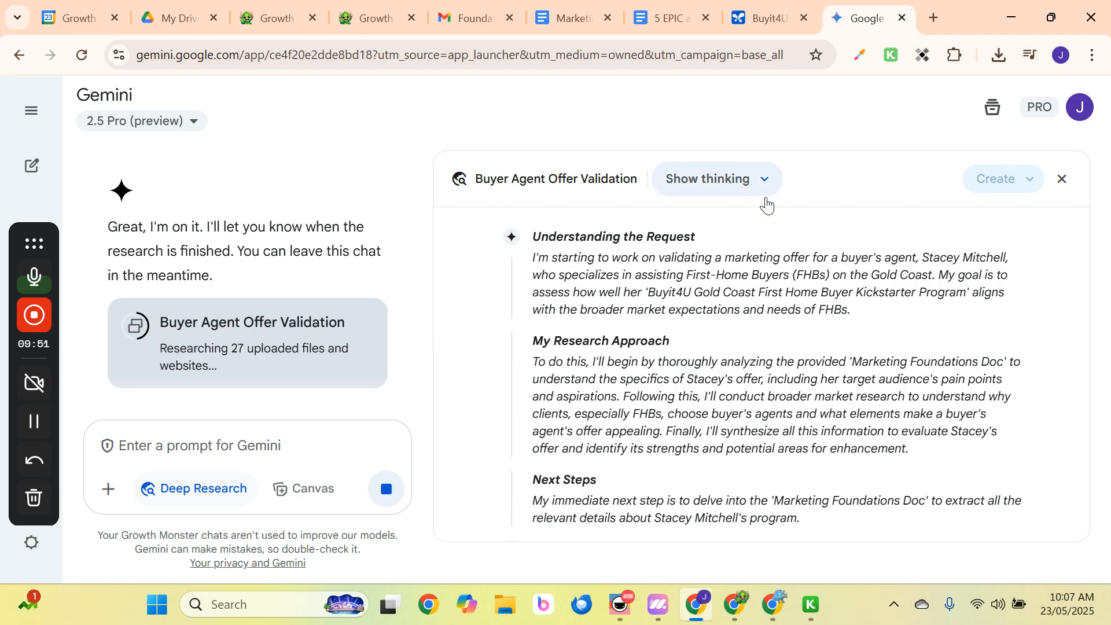
left_click(767, 18)
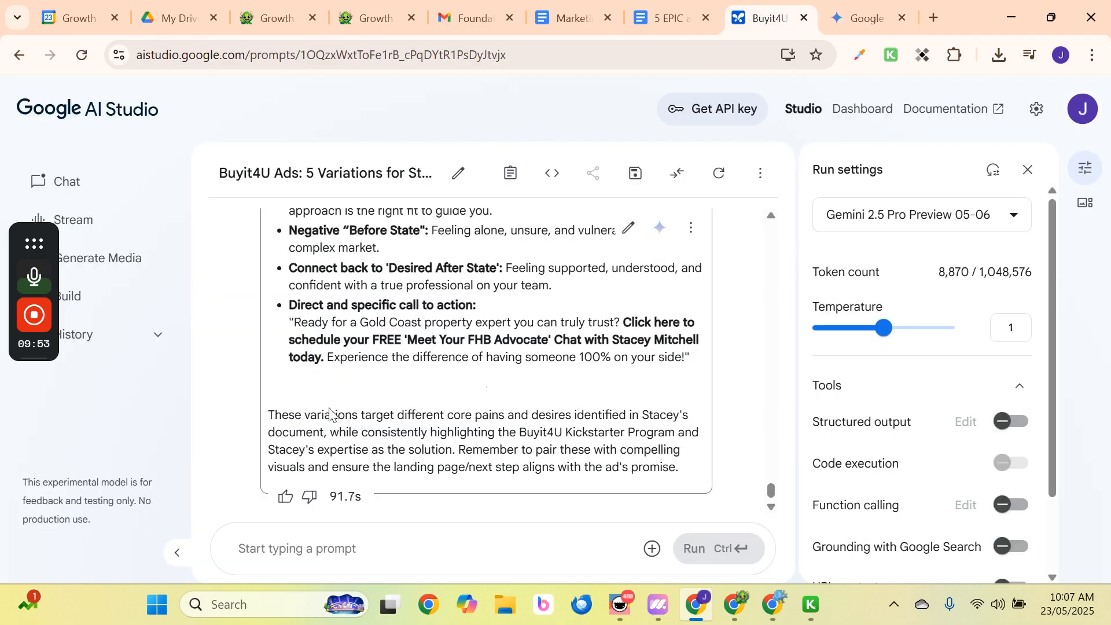
Upload the Video Scripts and Instructions file and the Marketing Foundations PDF from Downloads.
left_click(652, 548)
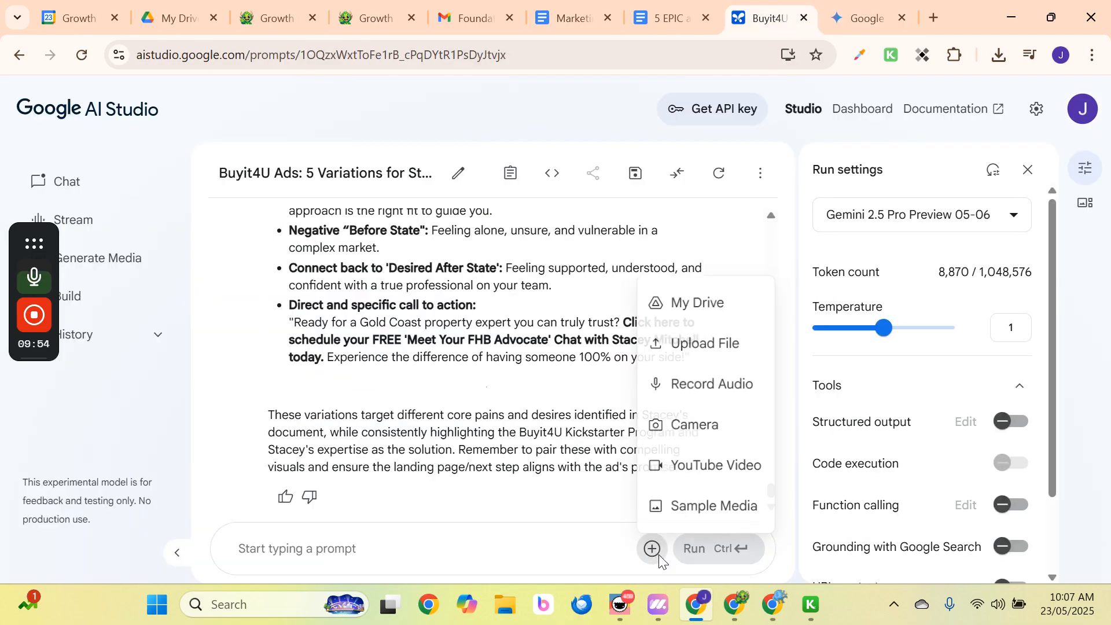
left_click(711, 346)
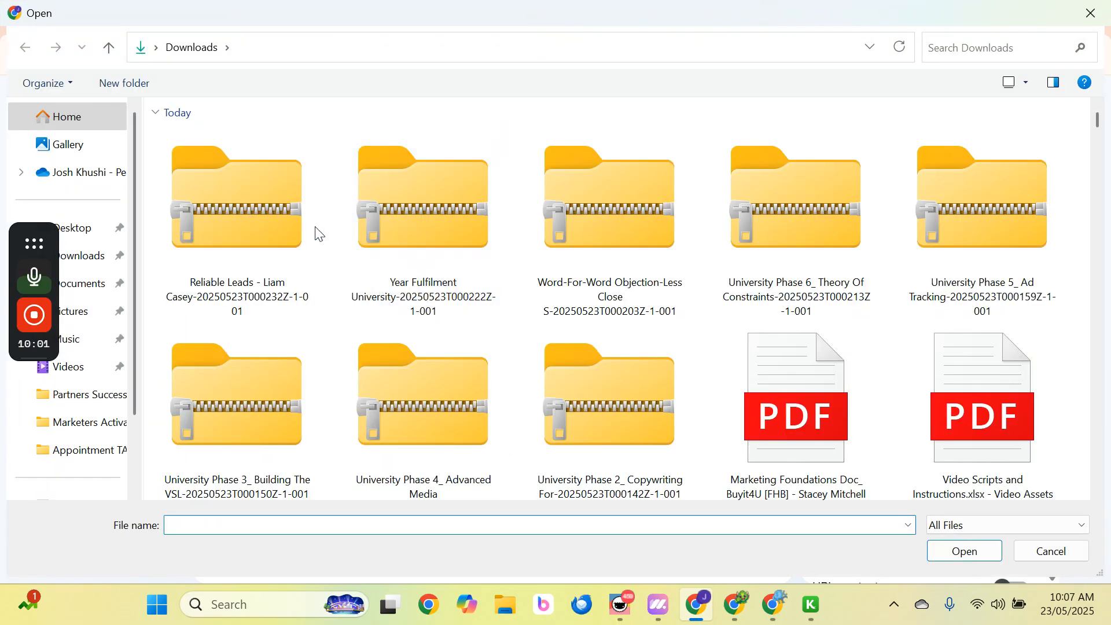
scroll(510, 295, "down", 3)
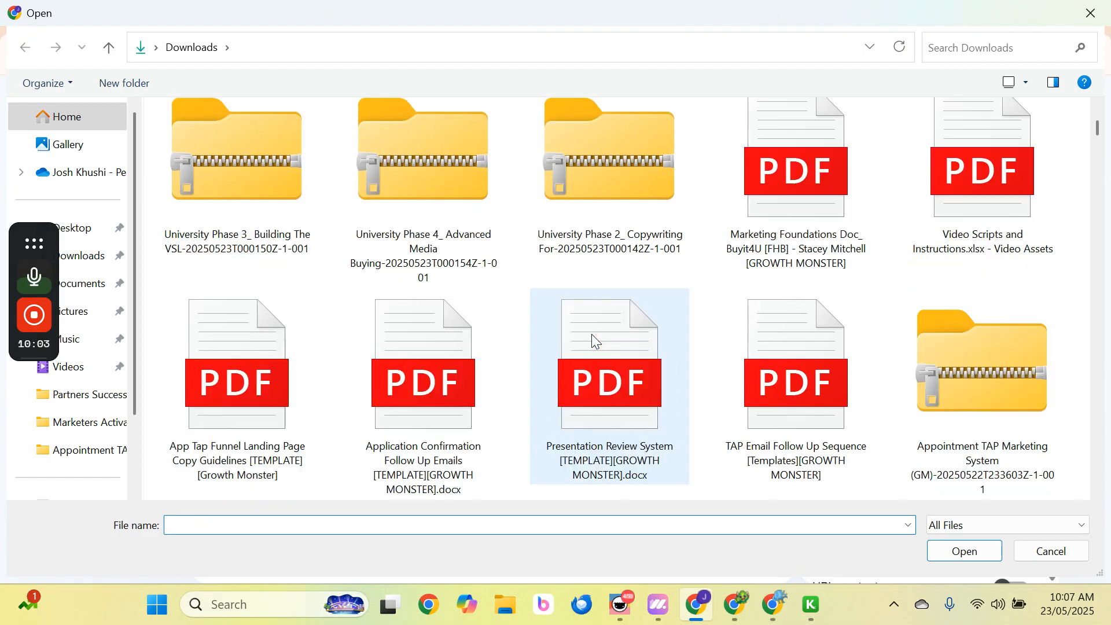
left_click(958, 255)
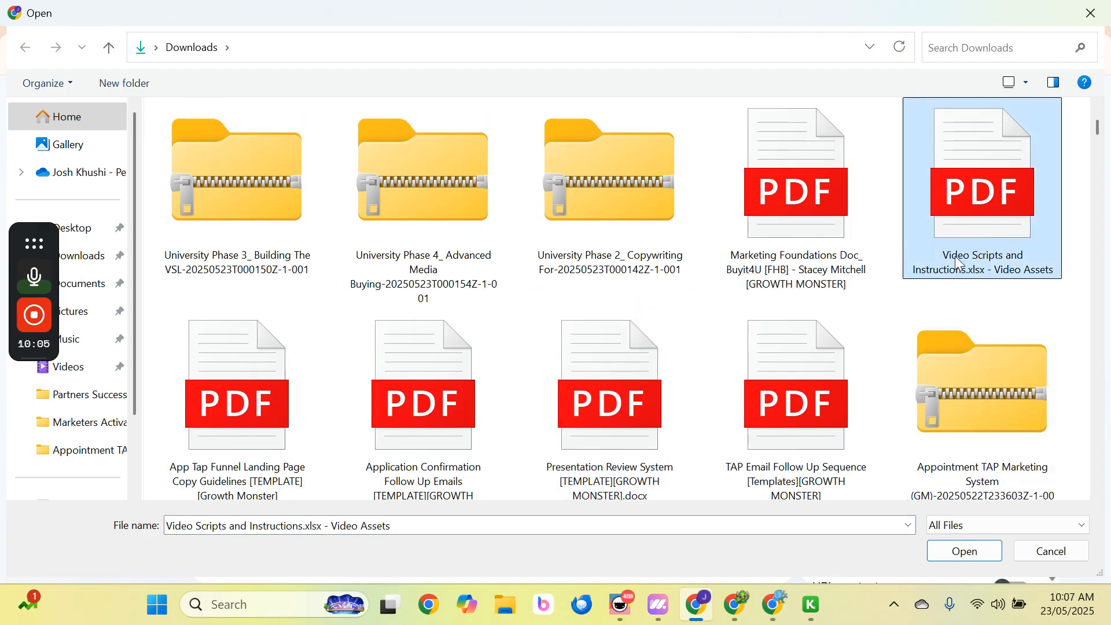
scroll(533, 367, "down", 1)
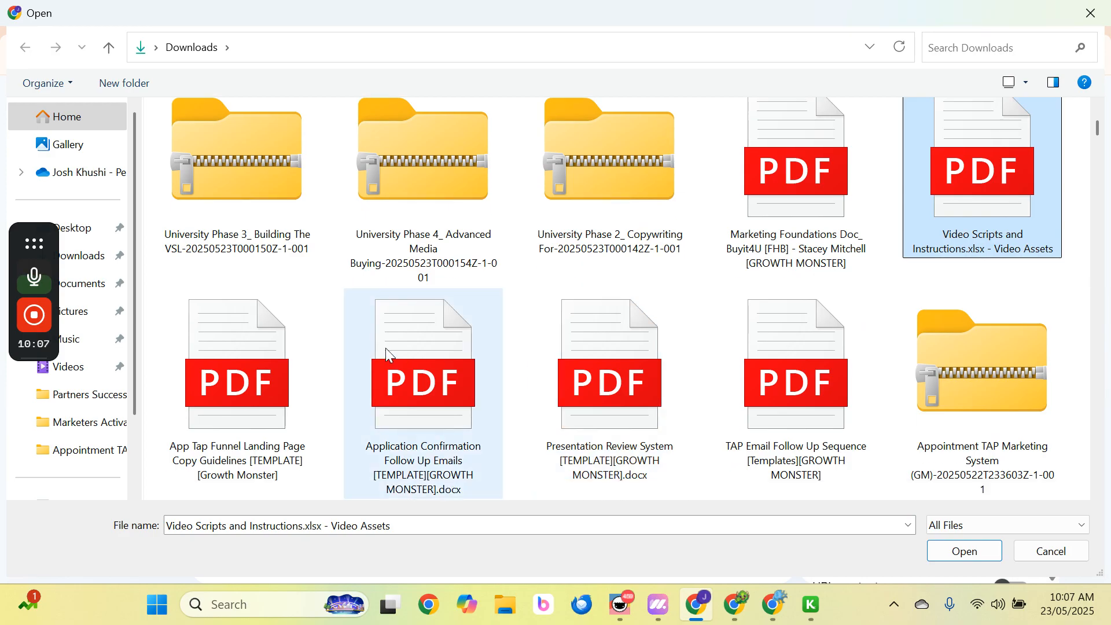
left_click(813, 194, "ctrl")
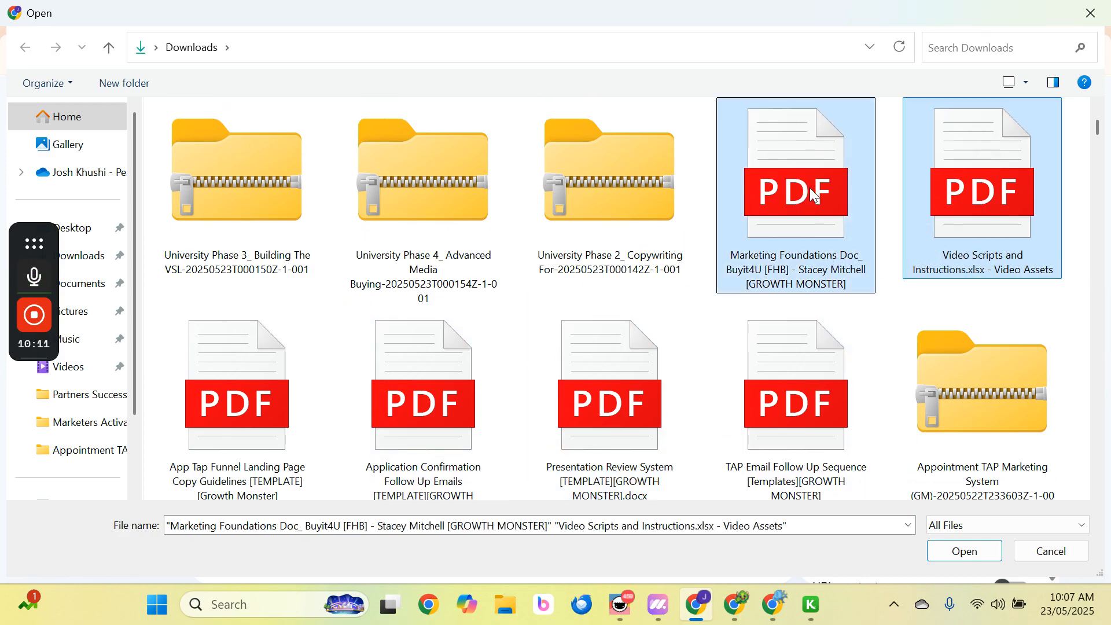
left_click(960, 551)
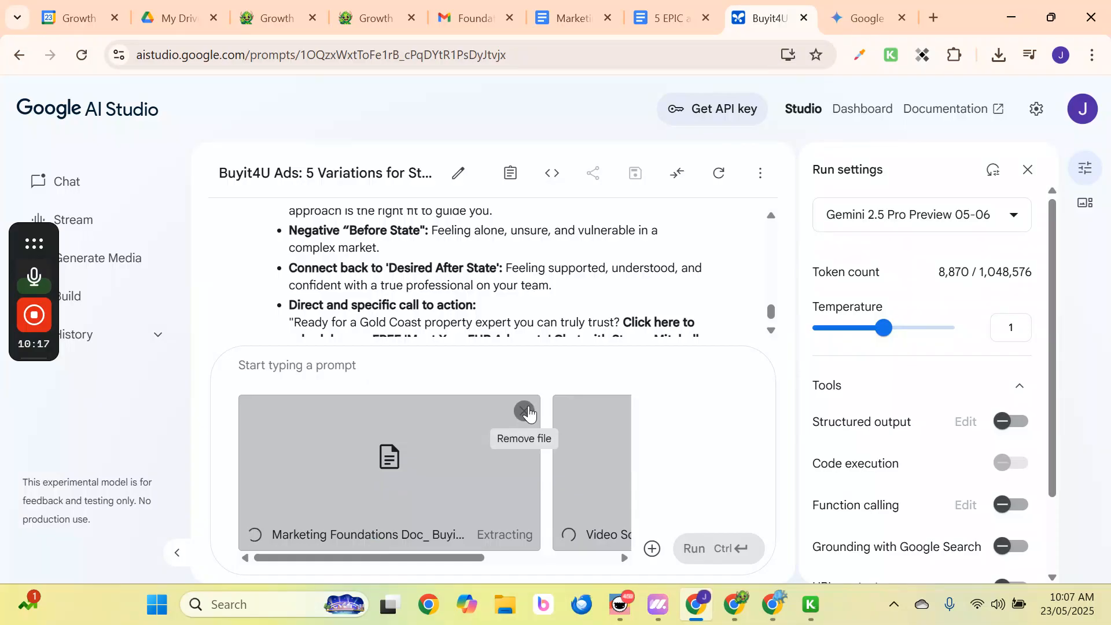
Drop the Marketing Foundations attachment and run 'Using the foundations doc create the video scripts outlined in the file provided'.
left_click(524, 412)
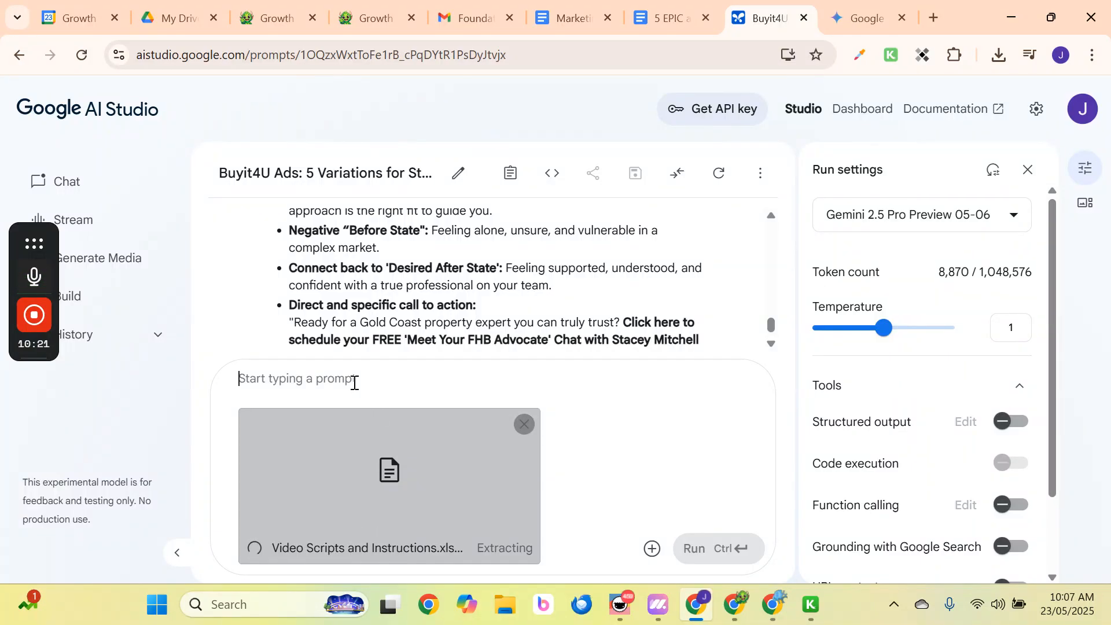
type("Using the fou")
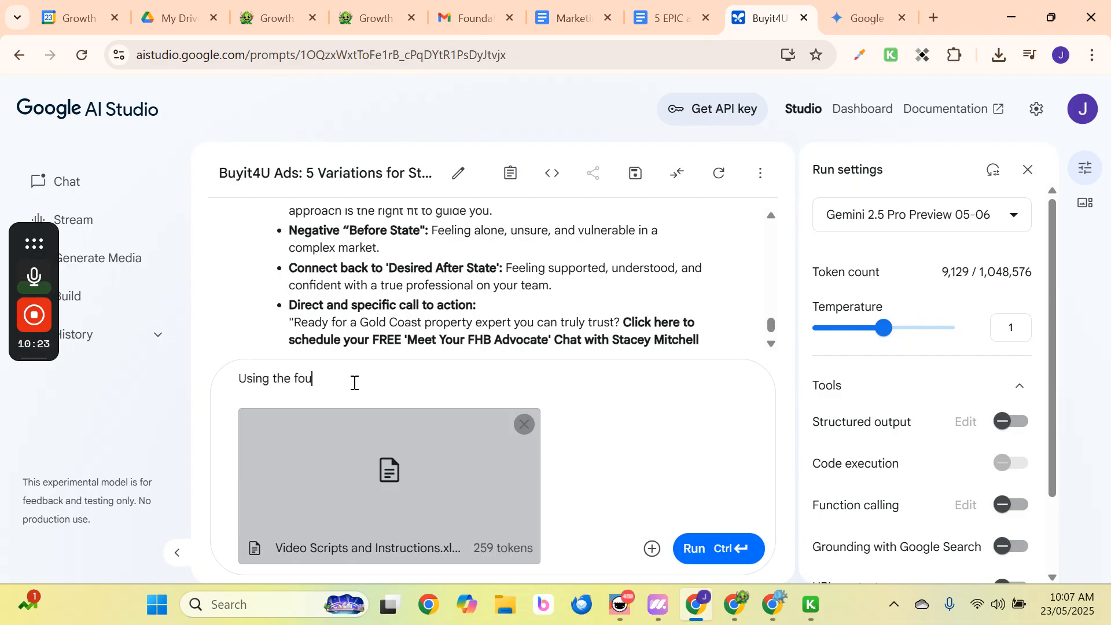
type("ndations doc")
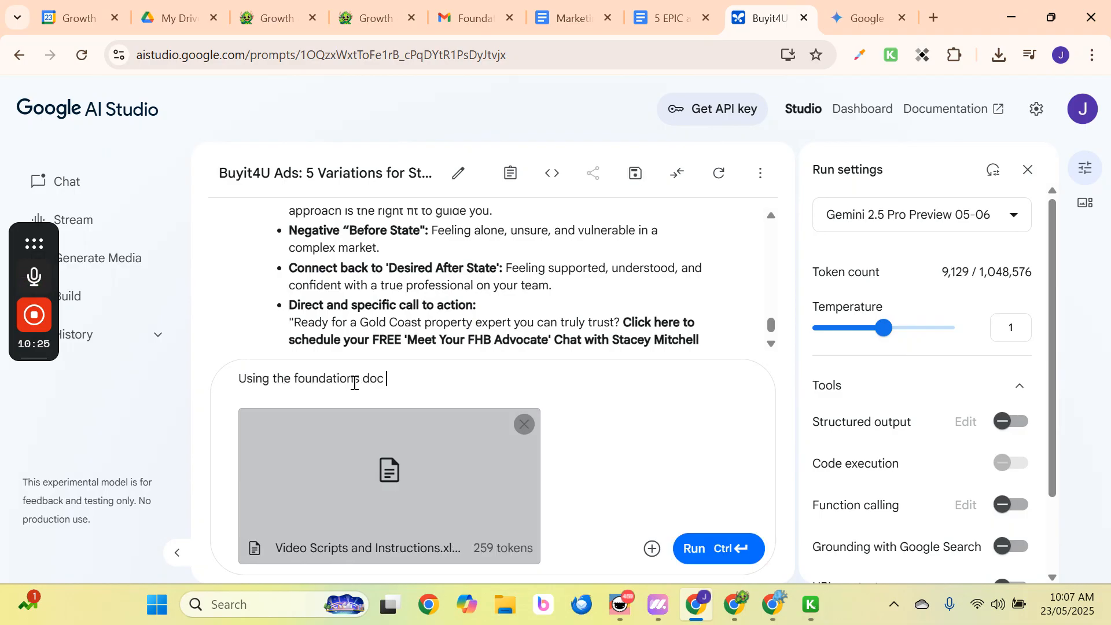
type(" create the video scr")
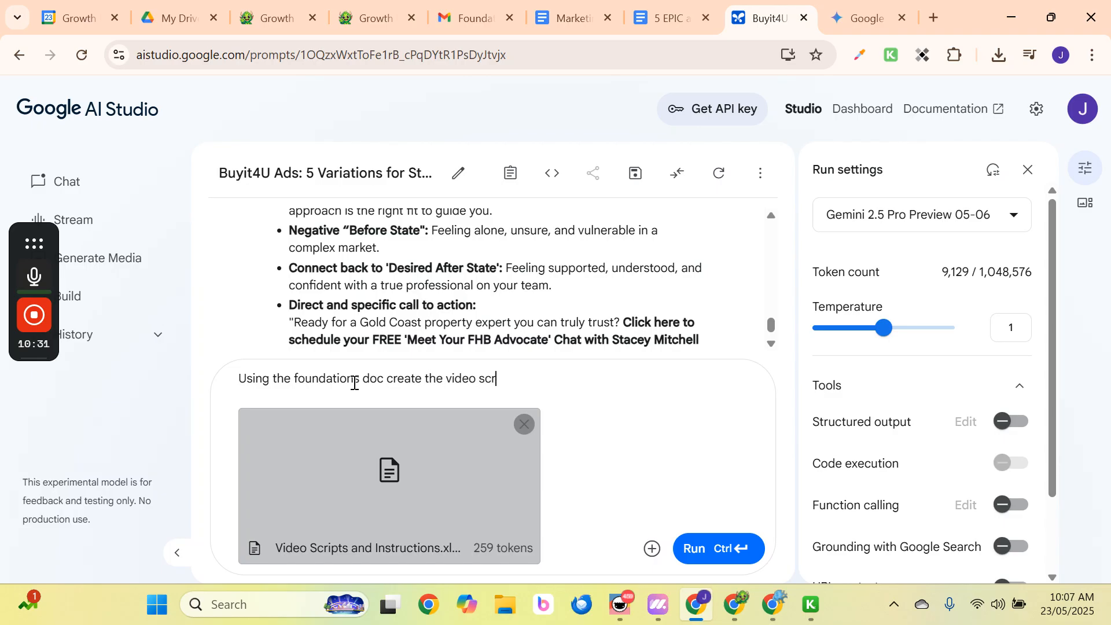
type("ipts outlined")
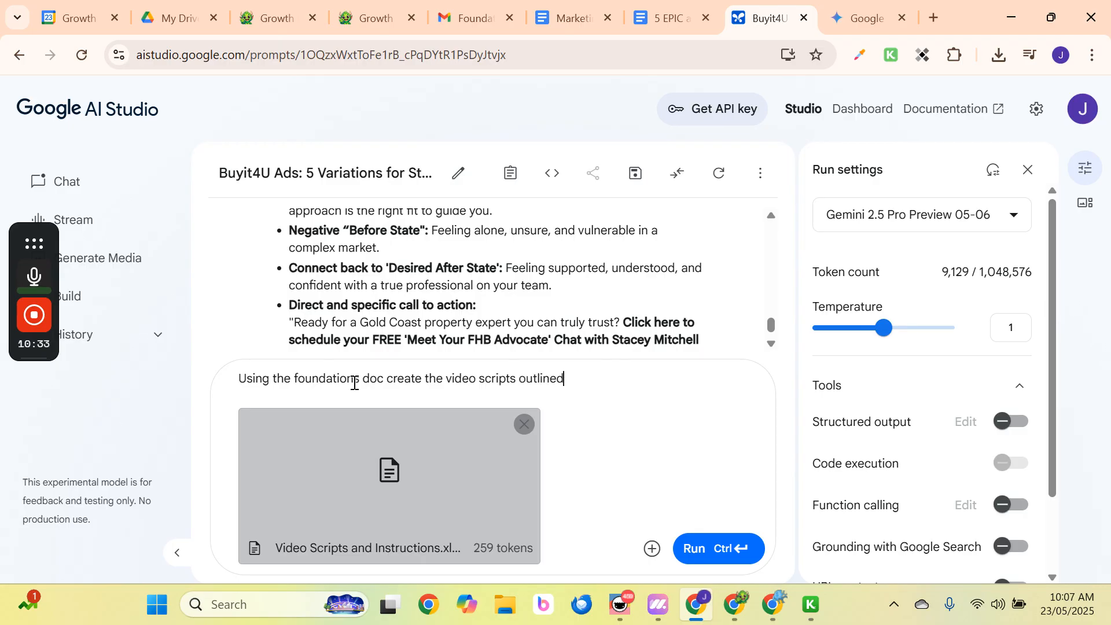
type(" in the file")
key("Return")
type("provided")
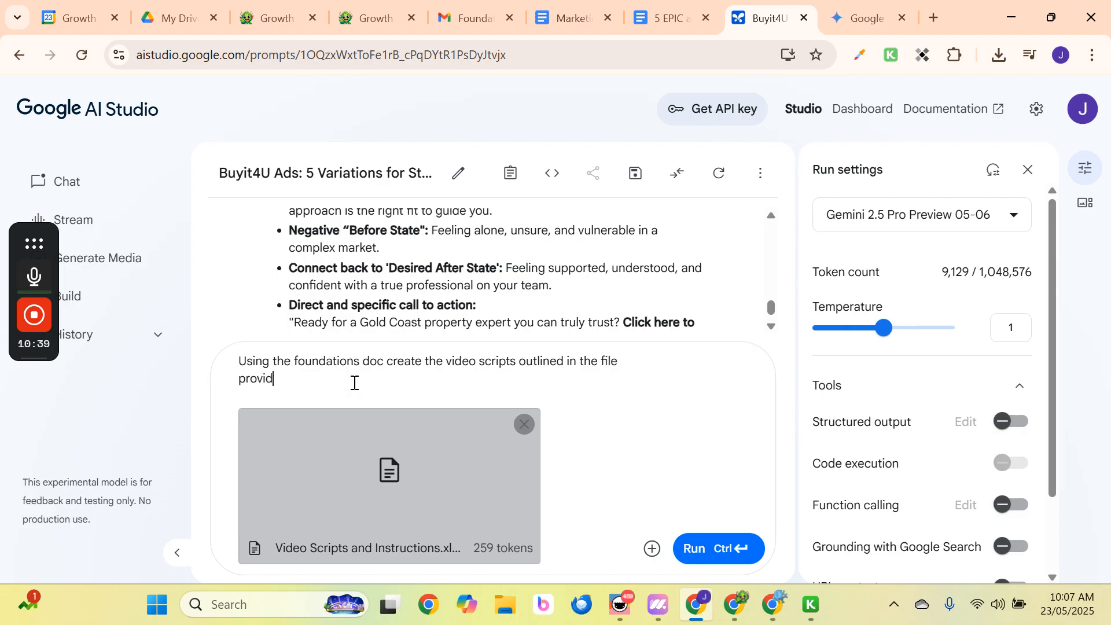
left_click(694, 547)
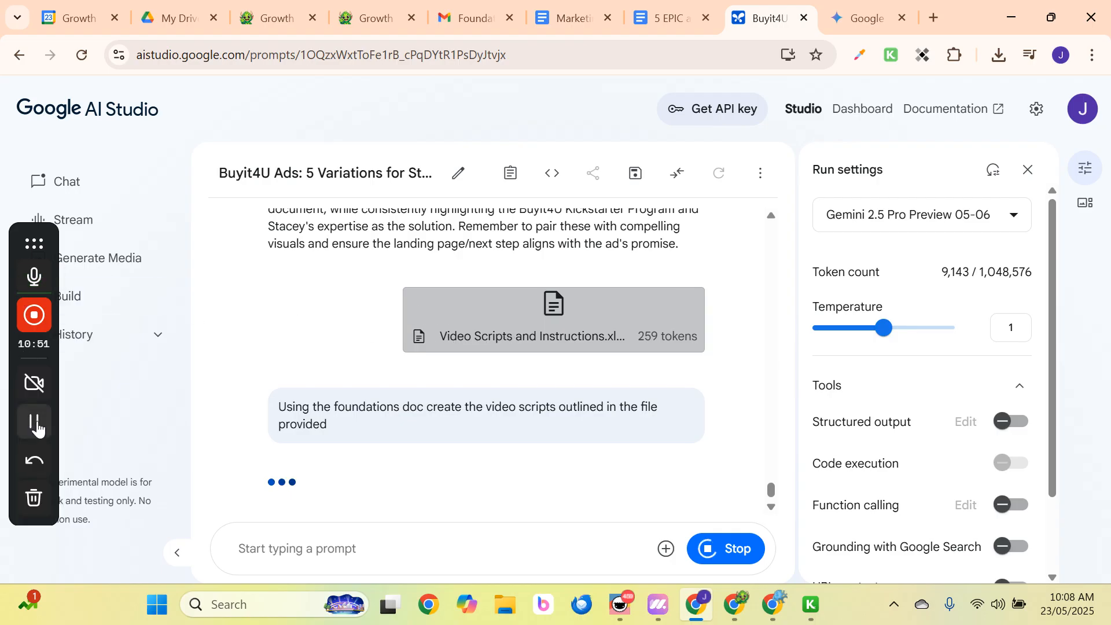
Copy the full Buyit4U video script response text from Google AI Studio.
scroll(446, 415, "up", 6)
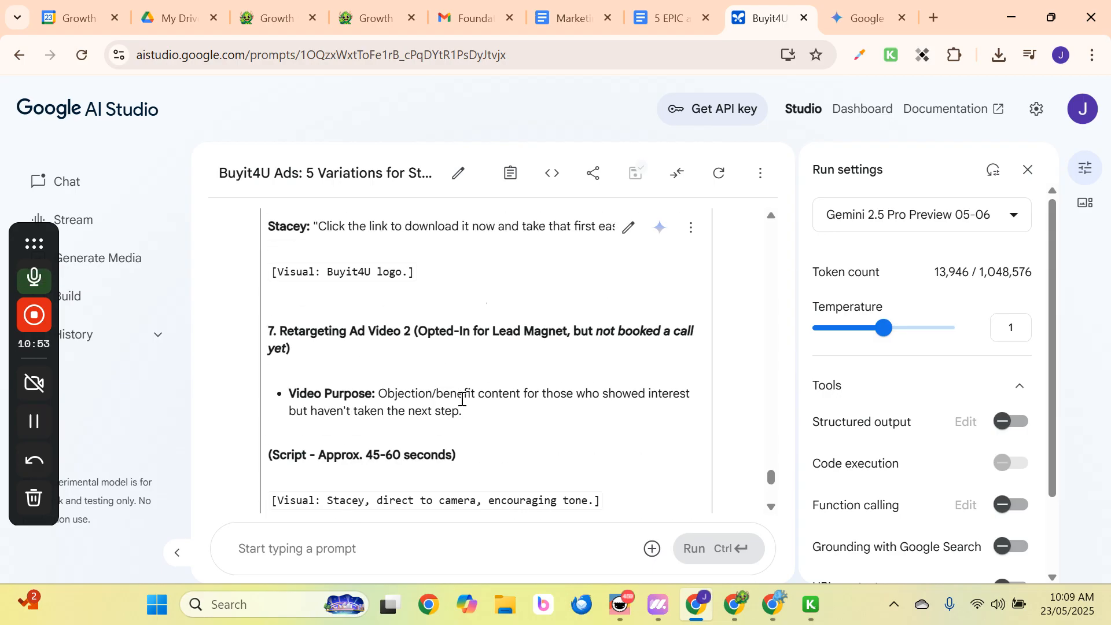
scroll(480, 347, "up", 10)
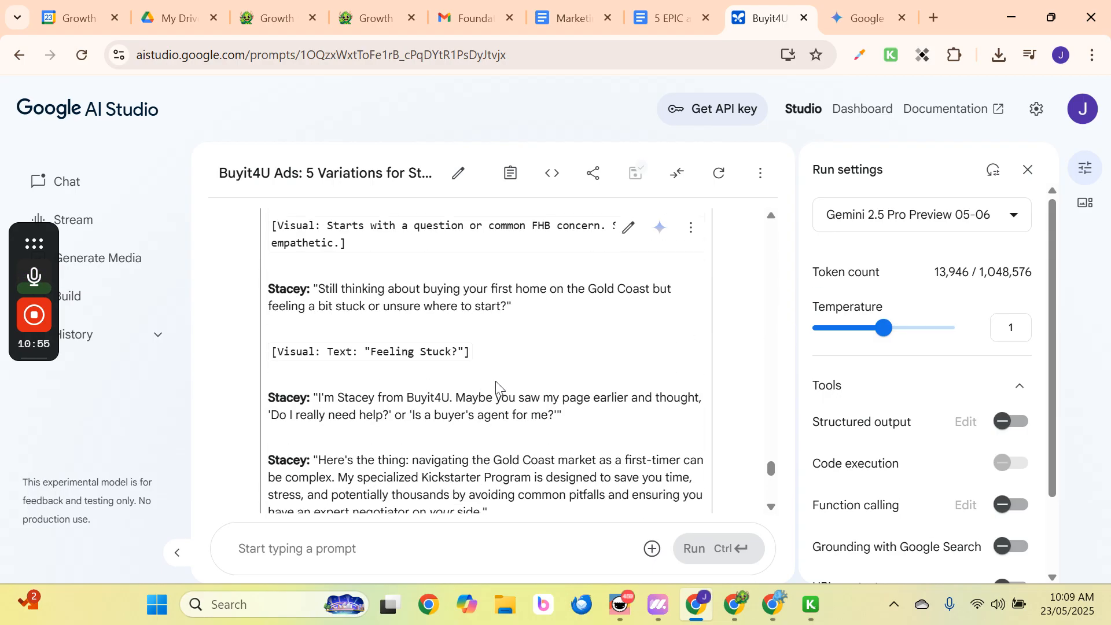
scroll(500, 391, "up", 15)
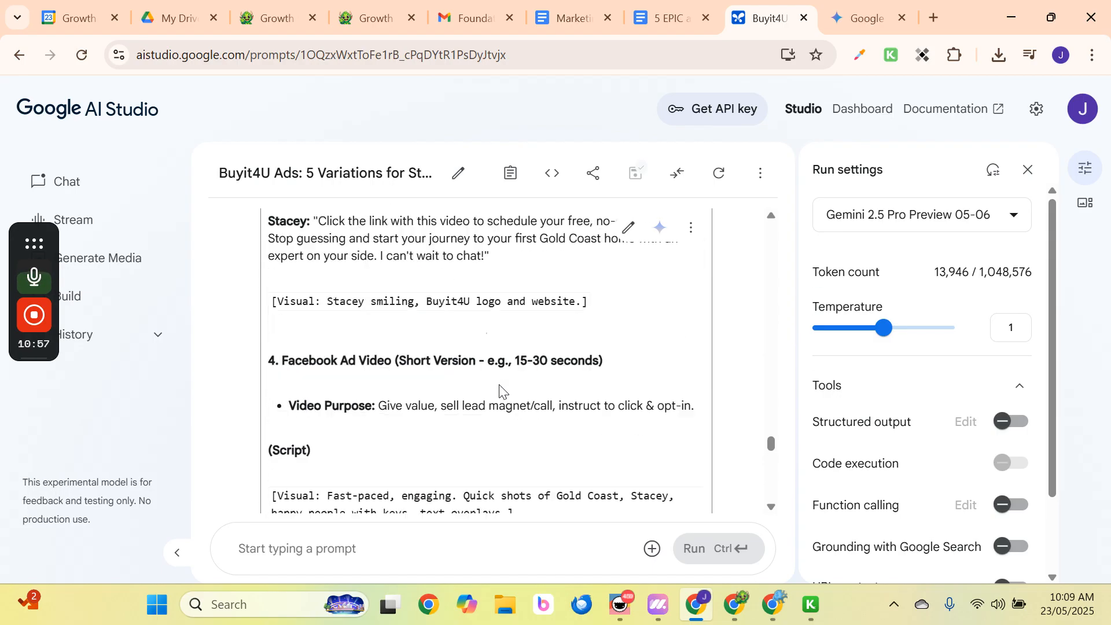
scroll(501, 390, "up", 10)
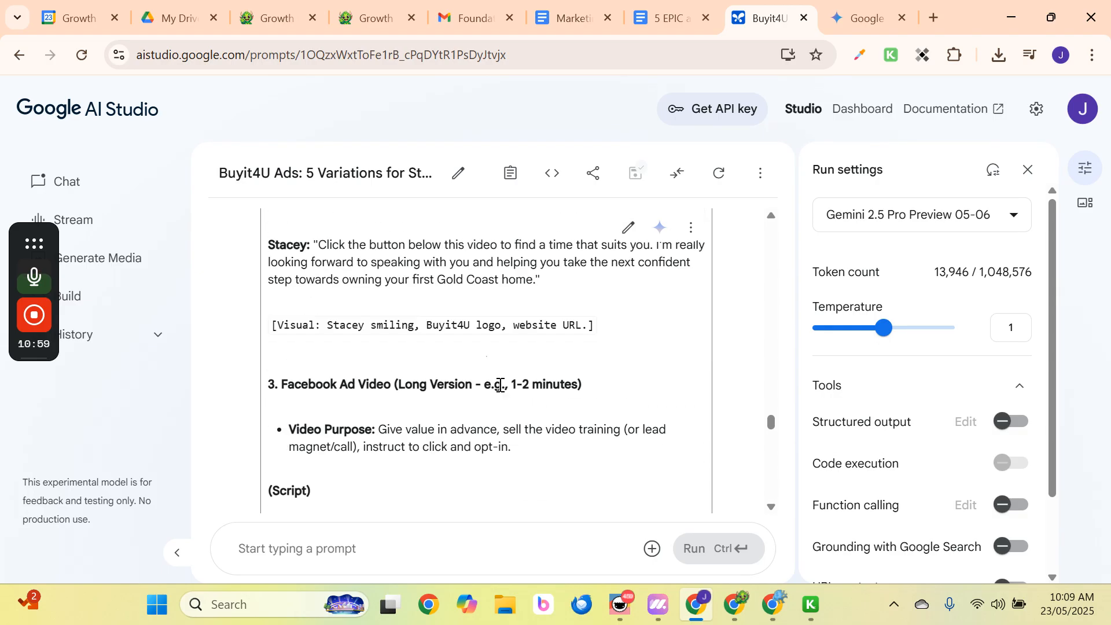
scroll(324, 385, "up", 5)
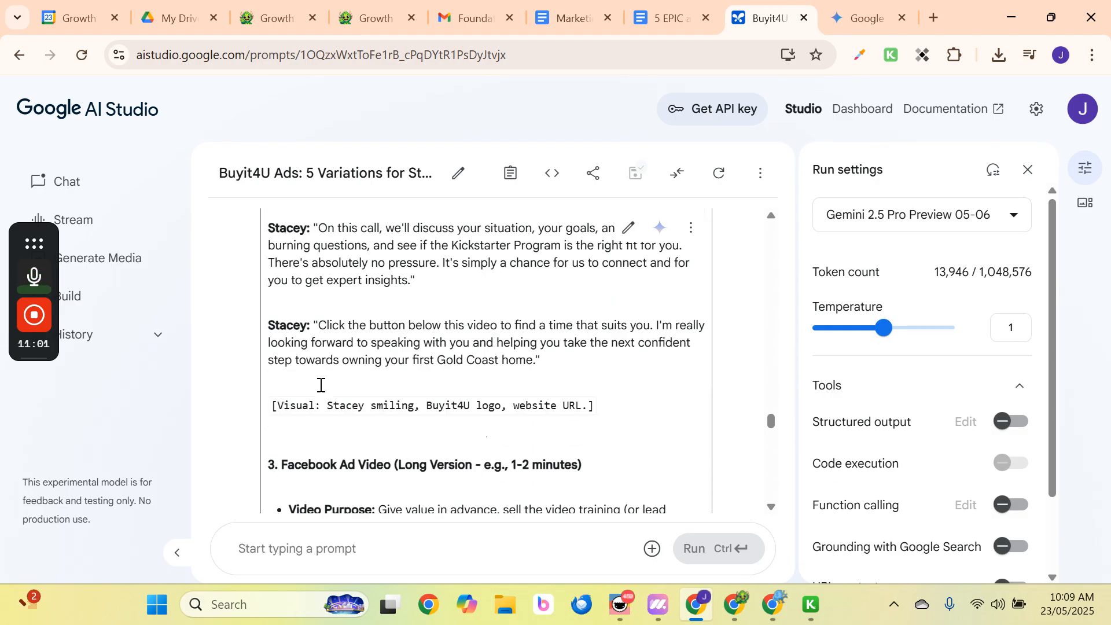
scroll(320, 385, "up", 10)
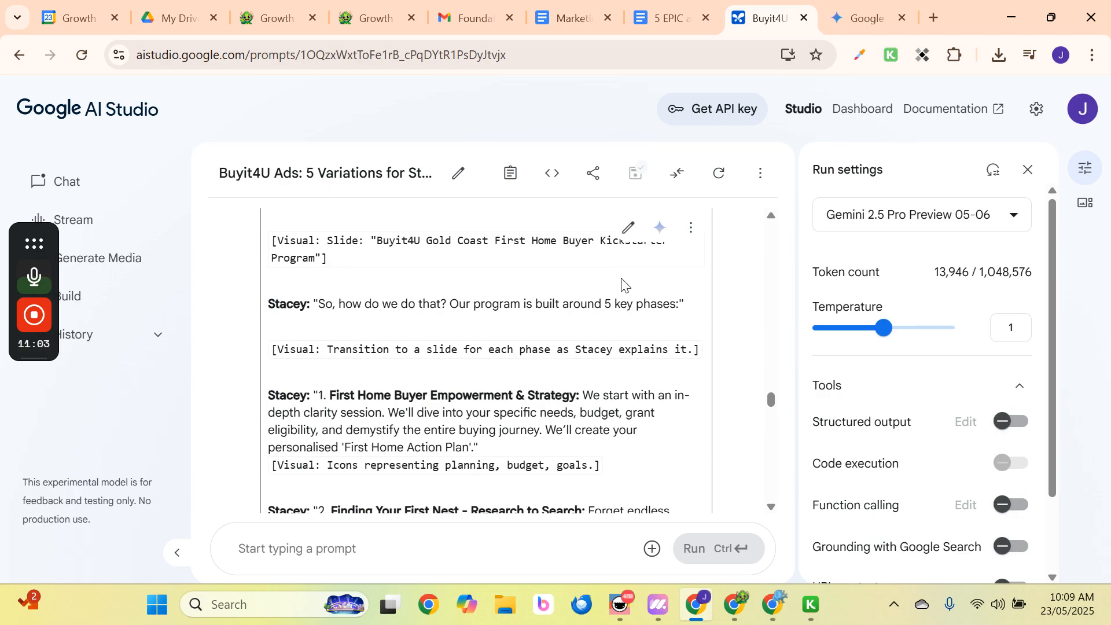
left_click(700, 235)
left_click(737, 349)
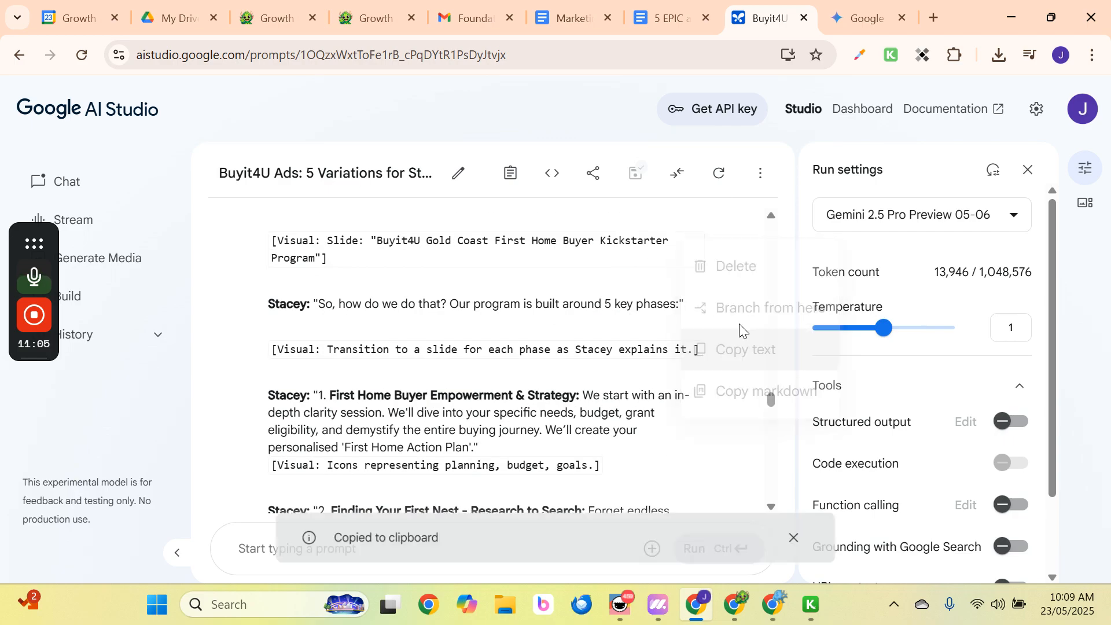
From the 5 EPIC ad variations doc, create a new blank Google Doc.
left_click(661, 20)
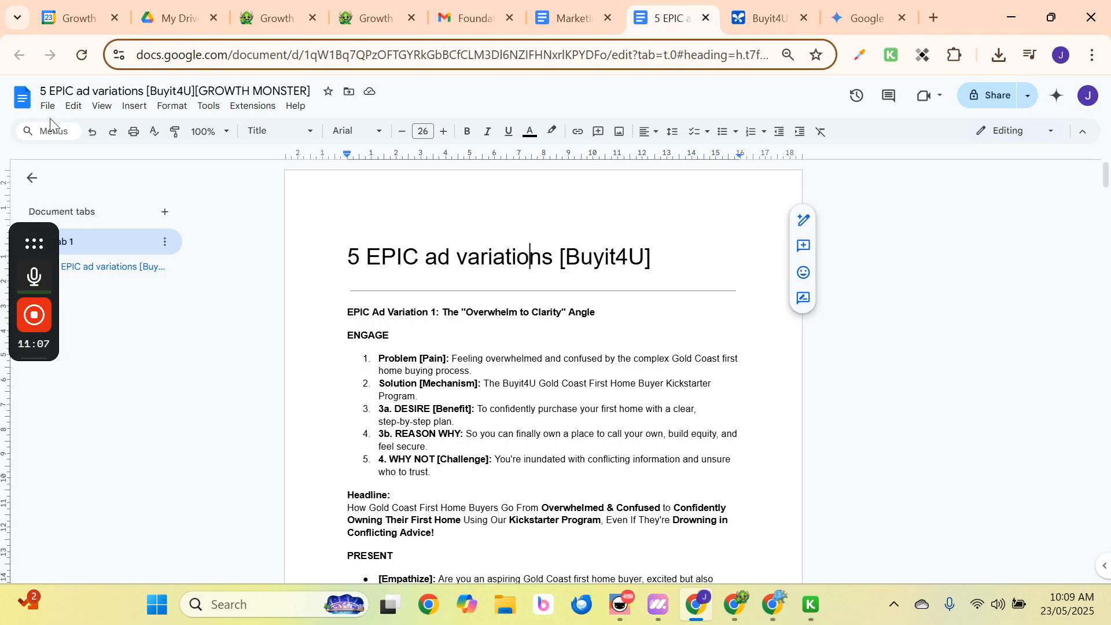
left_click(48, 107)
mouse_move(75, 129)
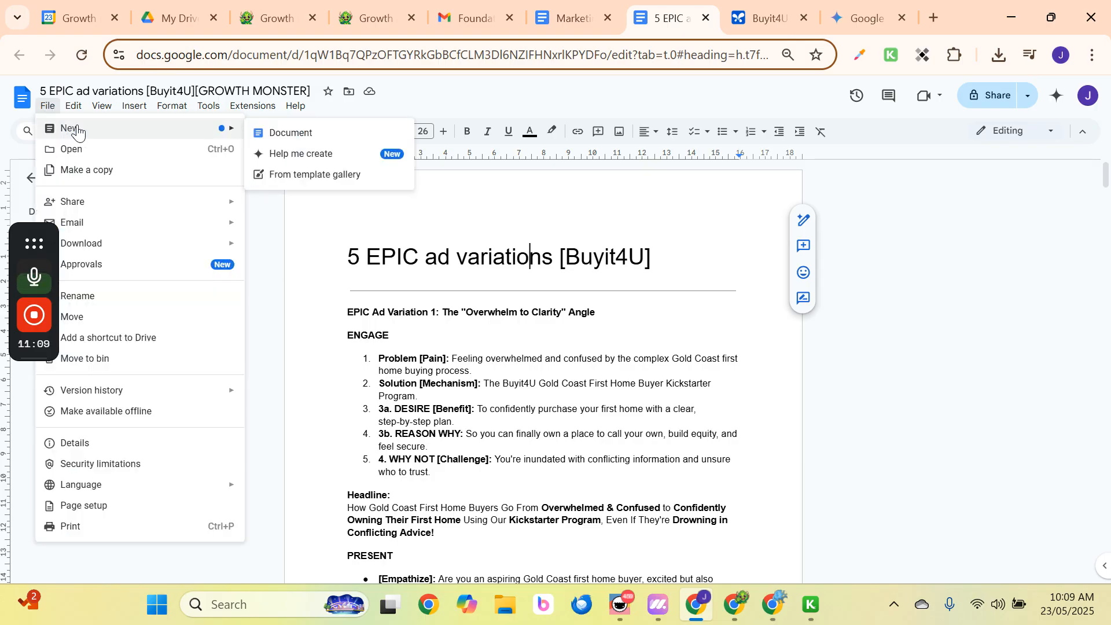
left_click(293, 132)
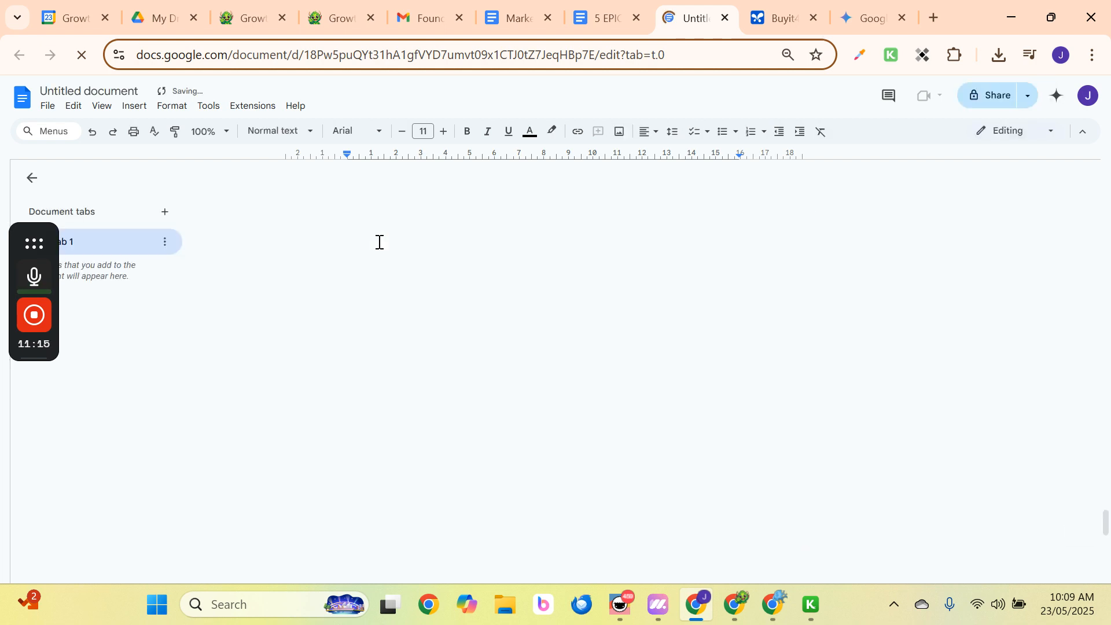
Paste the Buyit4U video scripts and delete the closing 'Remember to adapt…' good-luck paragraph.
key("ctrl+v")
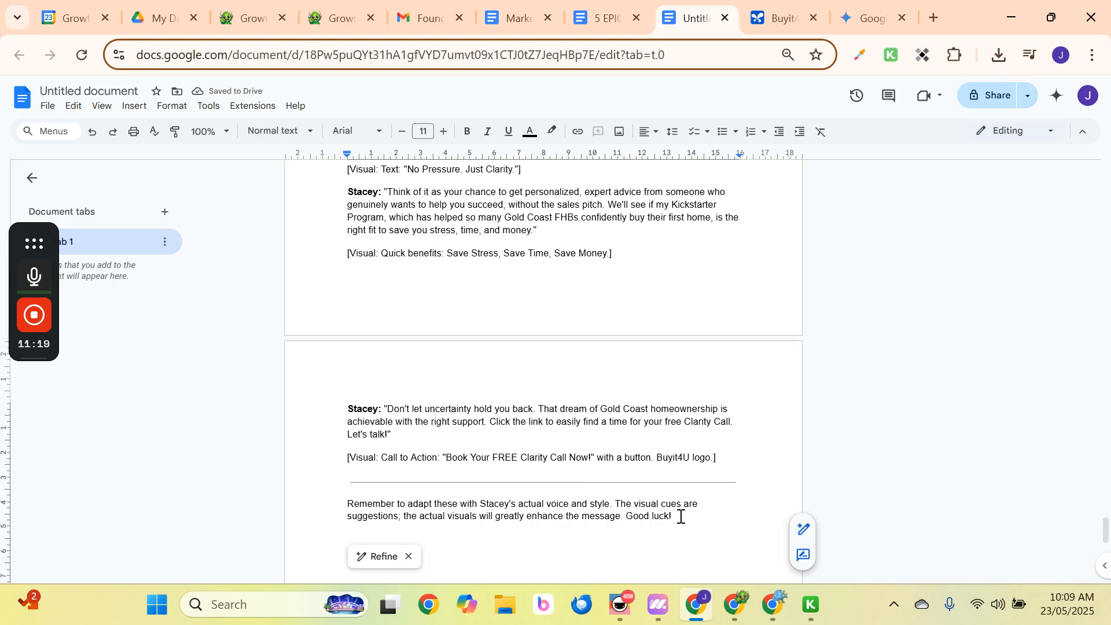
triple_click(624, 509)
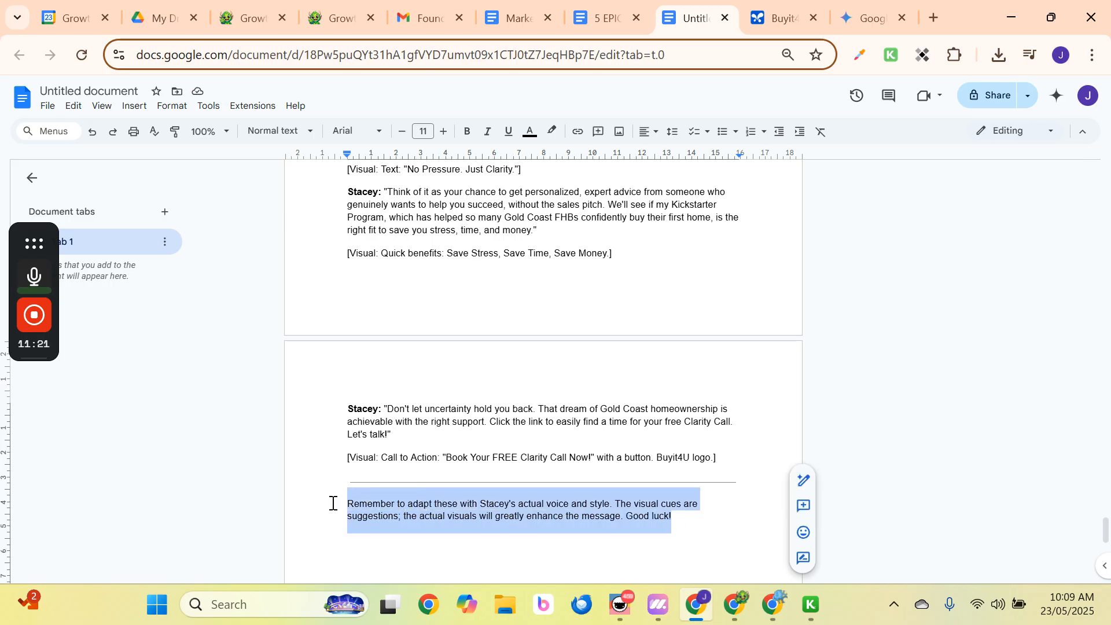
key("BackSpace")
key("BackSpace")
scroll(486, 448, "up", 15)
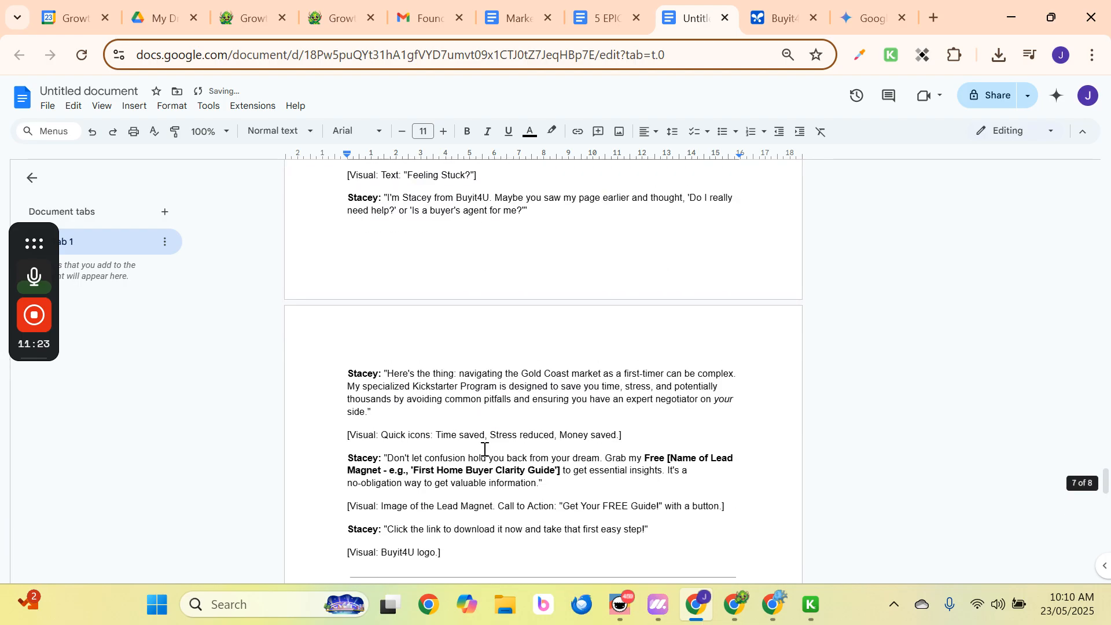
scroll(486, 449, "up", 20)
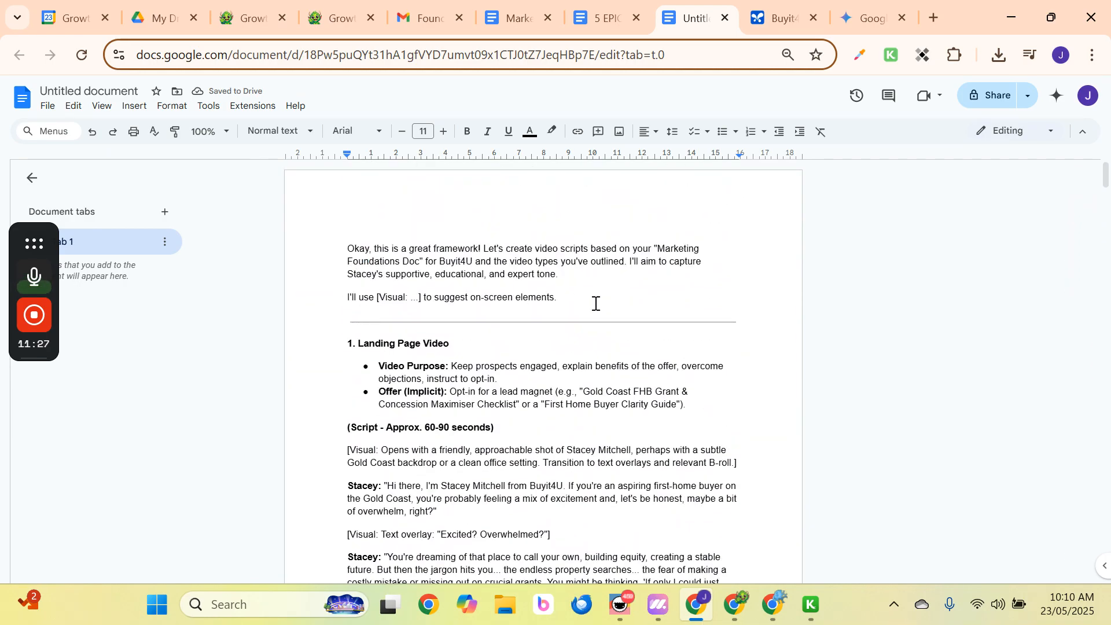
Delete the intro text around 'Buyit4U' in the opening sentence.
left_click_drag(596, 300, 318, 317)
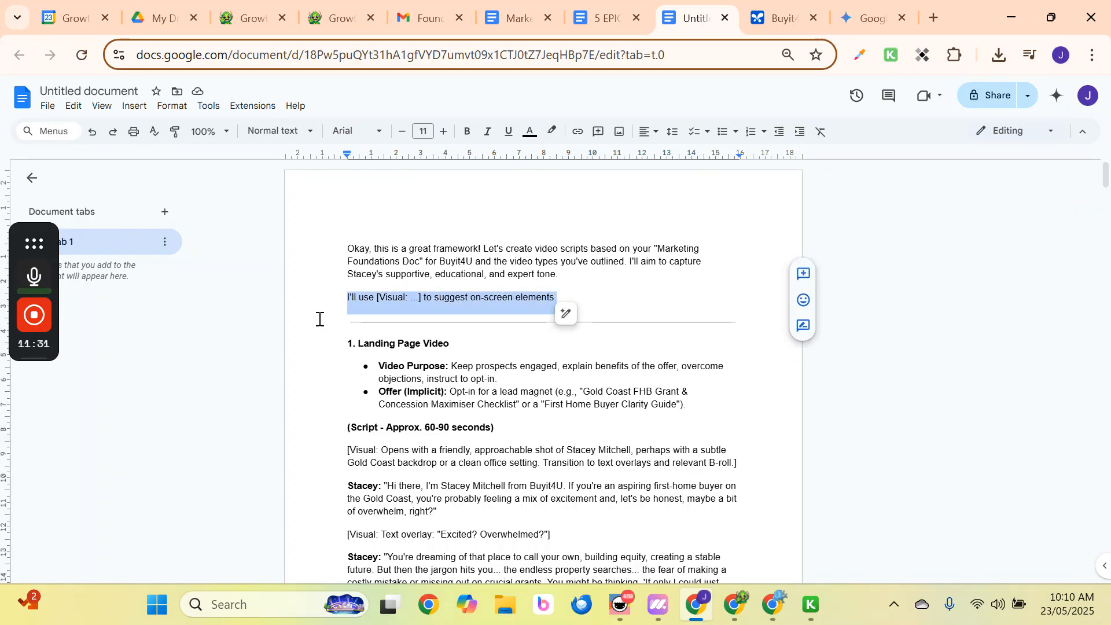
left_click(446, 298)
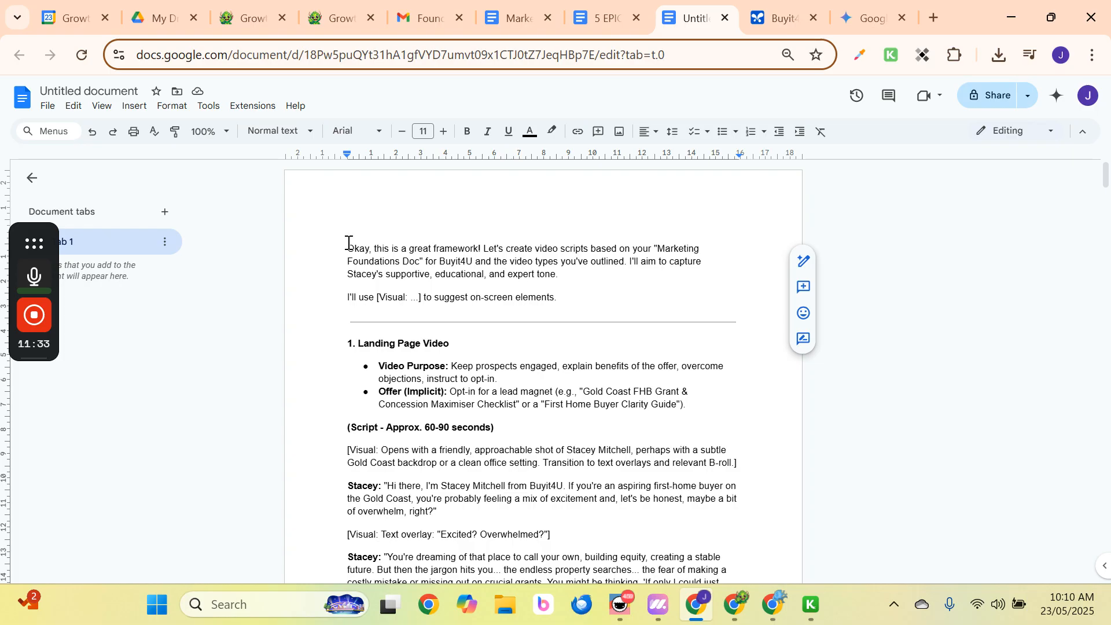
left_click_drag(349, 247, 444, 261)
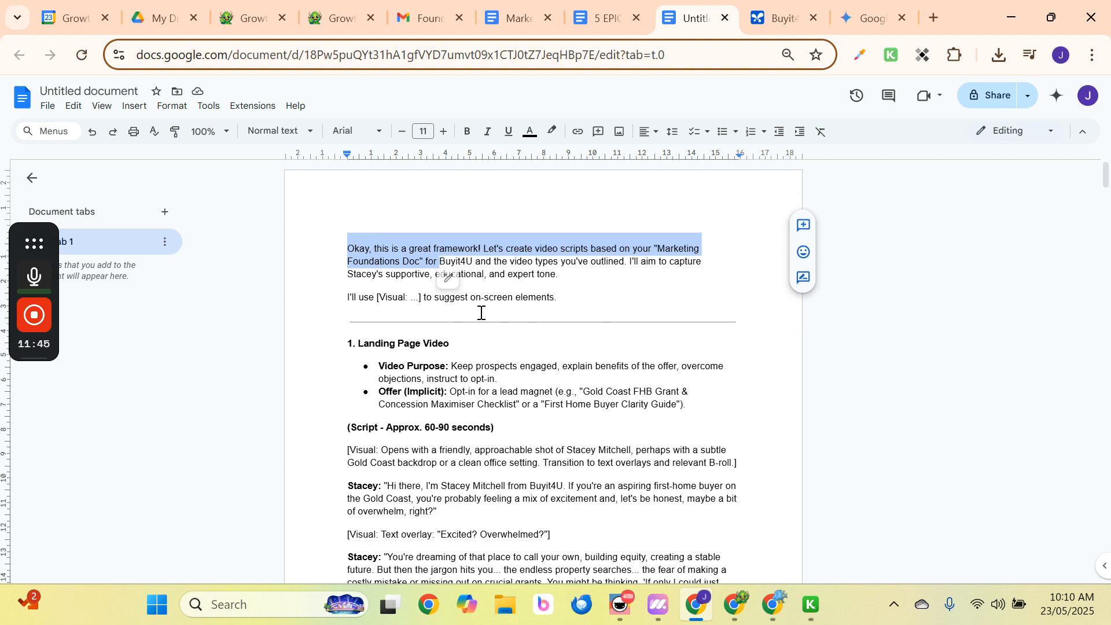
key("BackSpace")
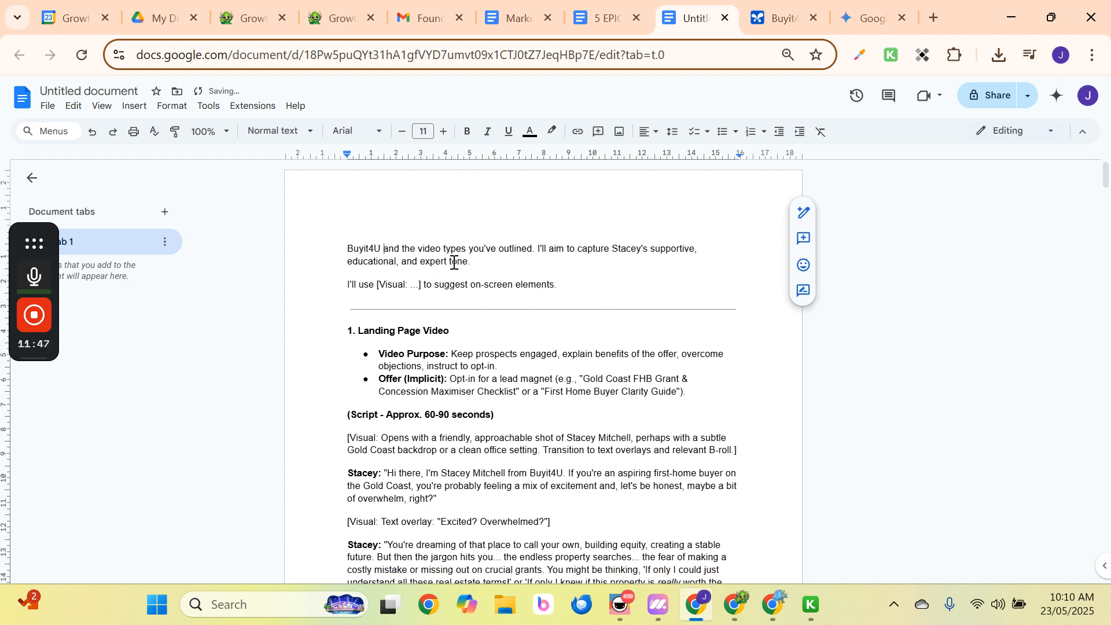
key("Delete")
key("Delete")
key("Delete")
key("Delete")
key("Delete")
key("Delete")
key("Delete")
key("Delete")
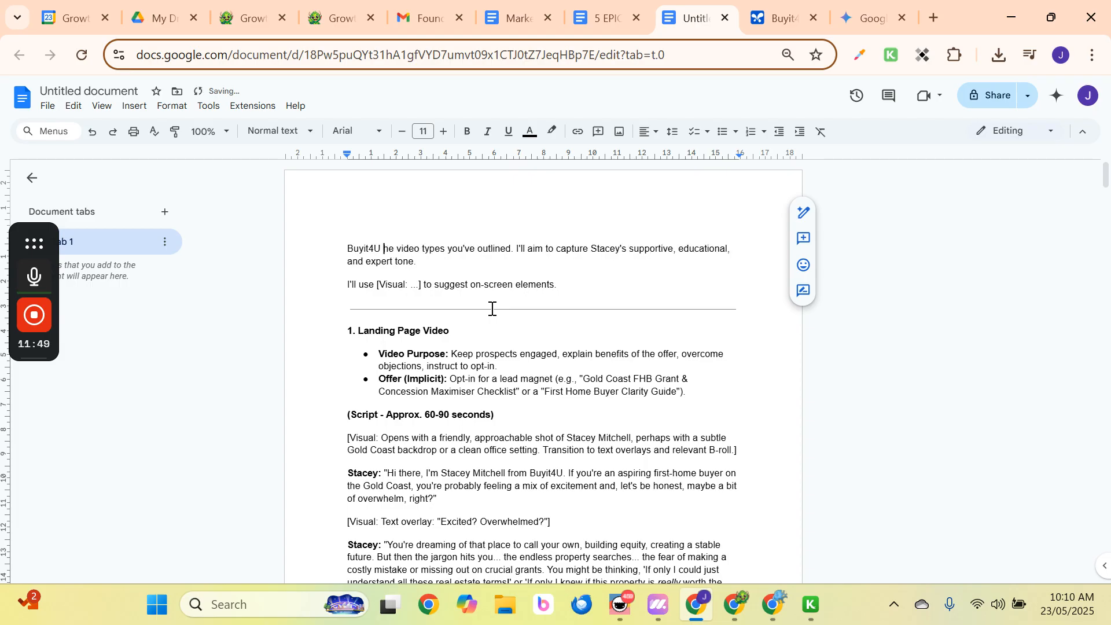
Make the line read 'Buyit4U videos scripts', with 'Supportive, educational, and expert tone.' below it.
left_click(408, 250)
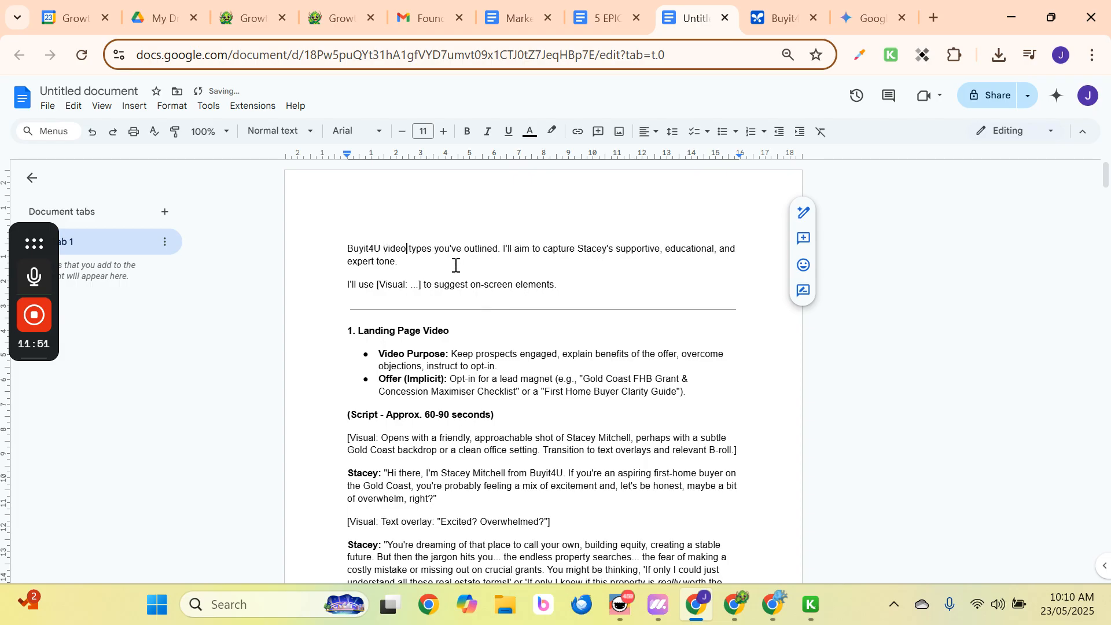
type("s scripts")
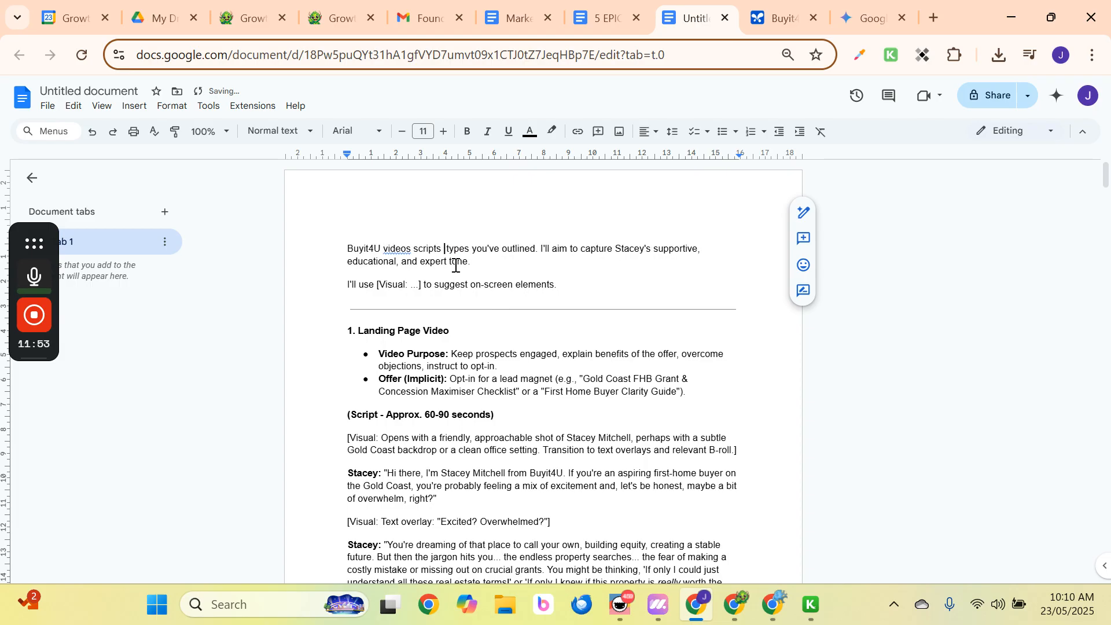
key("Delete")
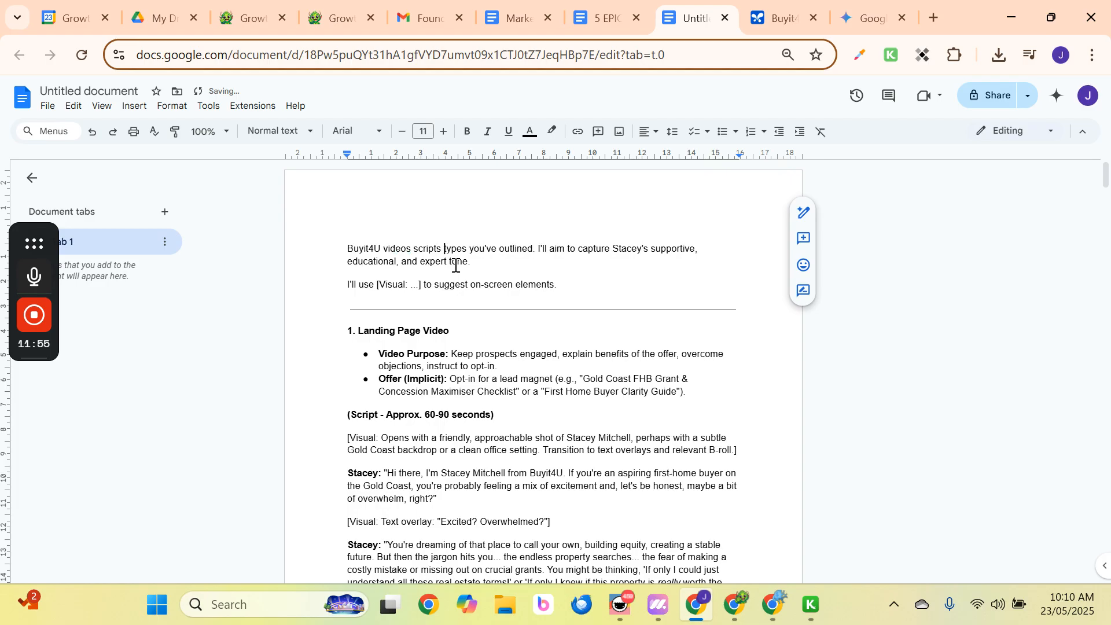
key("Delete")
key("Delete")
key("Delete")
key("Delete")
key("Delete")
key("Delete")
key("Delete")
key("Delete")
key("Delete")
key("Delete")
key("Delete")
key("Delete")
key("Delete")
key("Delete")
key("Delete")
key("Delete")
key("Delete")
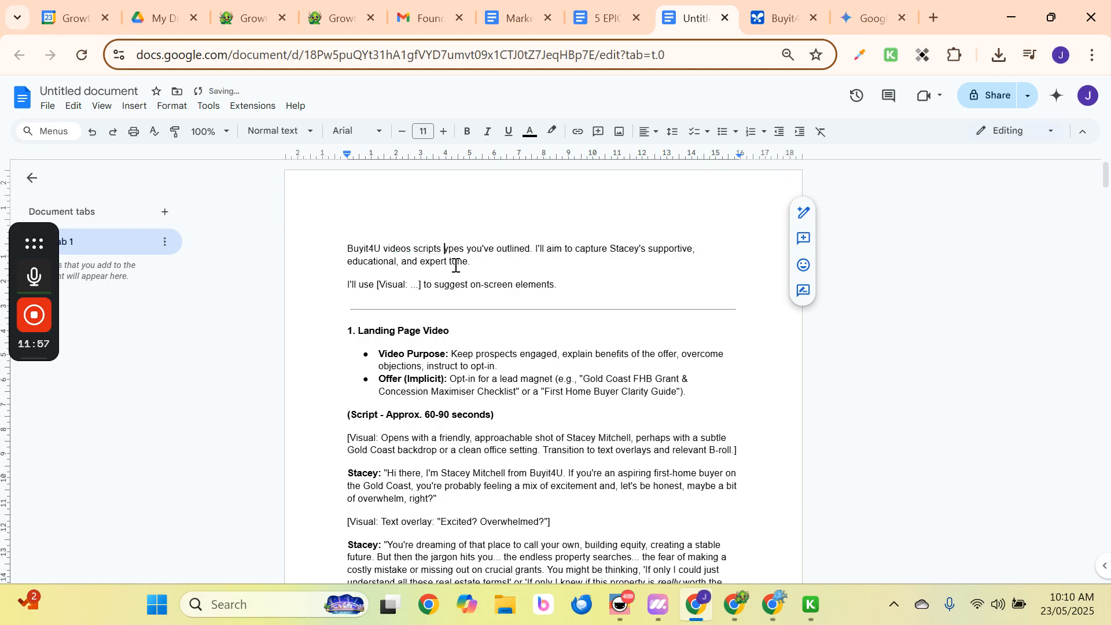
key("Delete")
key("Delete")
key("Delete")
key("Delete")
key("Delete")
key("Delete")
key("Delete")
key("Delete")
key("Delete")
key("Delete")
key("Delete")
key("Delete")
key("Delete")
key("Delete")
key("Delete")
key("Delete")
key("Delete")
key("Delete")
key("Delete")
key("Delete")
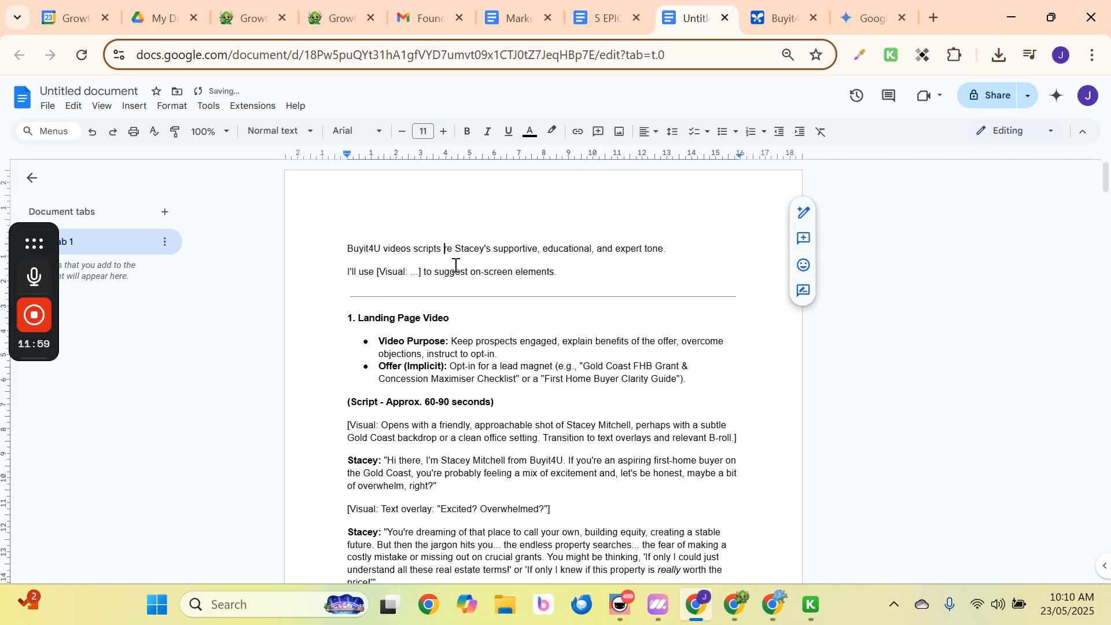
key("Delete")
key("Delete")
key("Delete")
key("Delete")
key("Delete")
key("Delete")
key("Delete")
key("Delete")
key("Delete")
key("Delete")
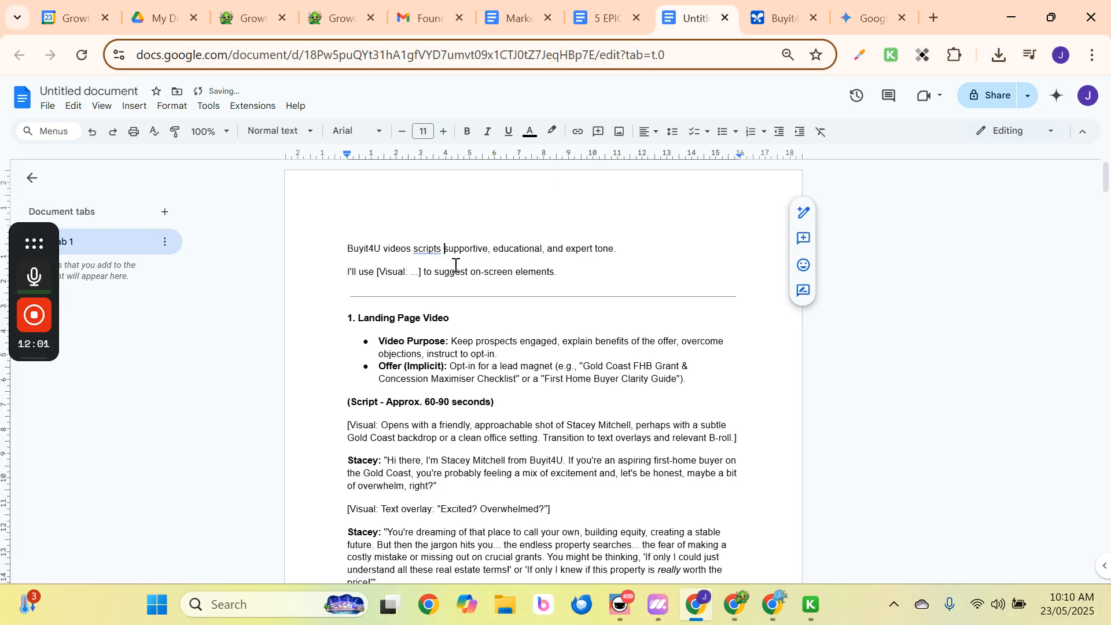
type("S")
key("Return")
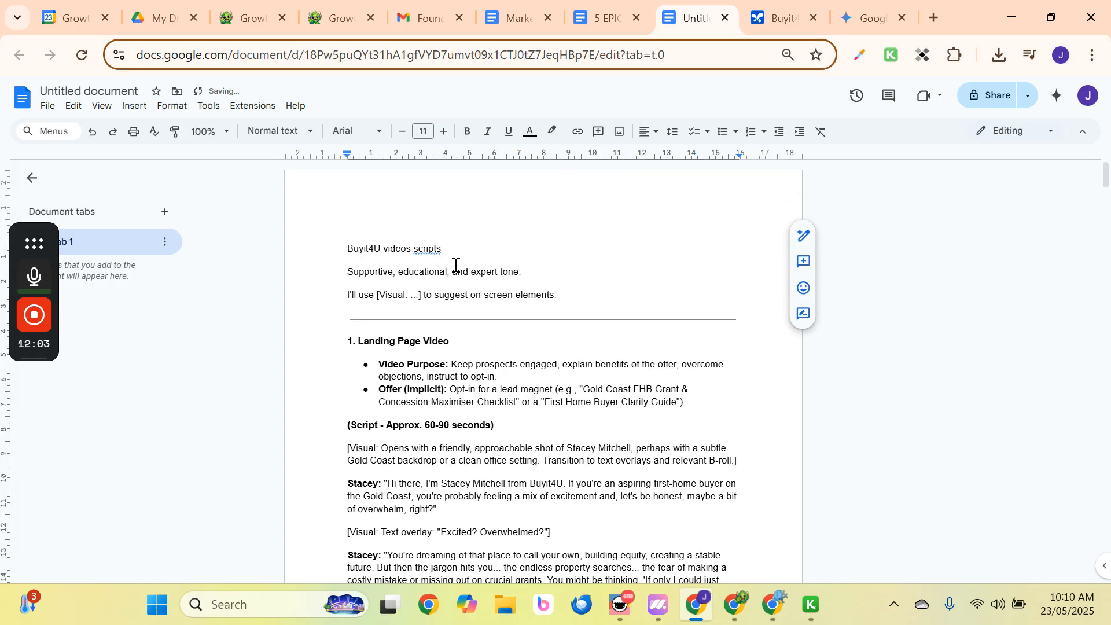
key("Left")
key("Right")
key("Right")
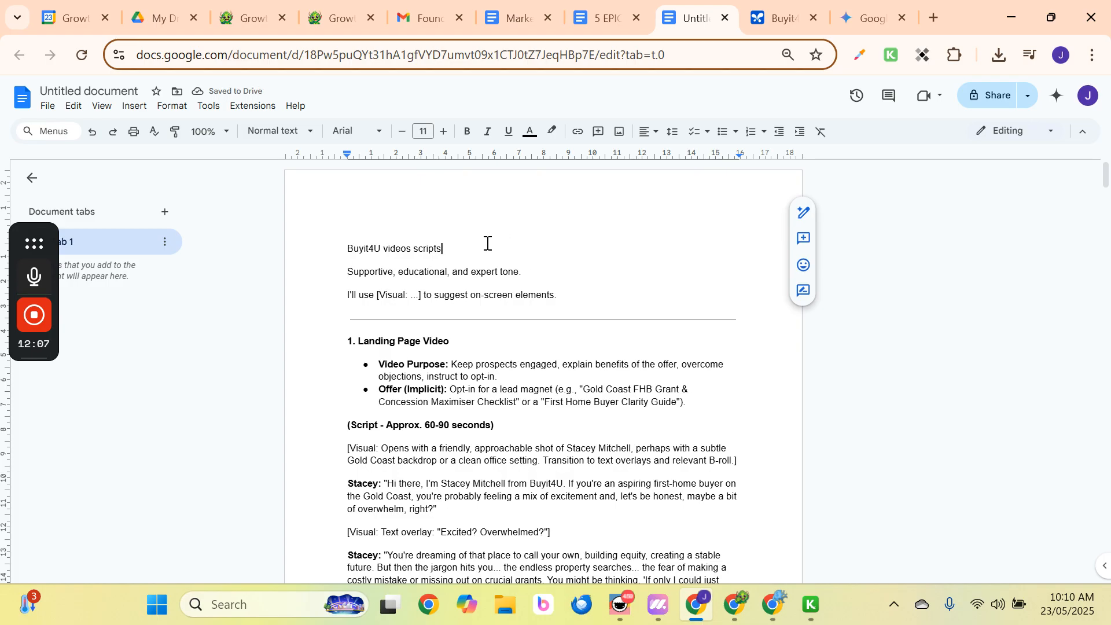
left_click_drag(483, 250, 342, 249)
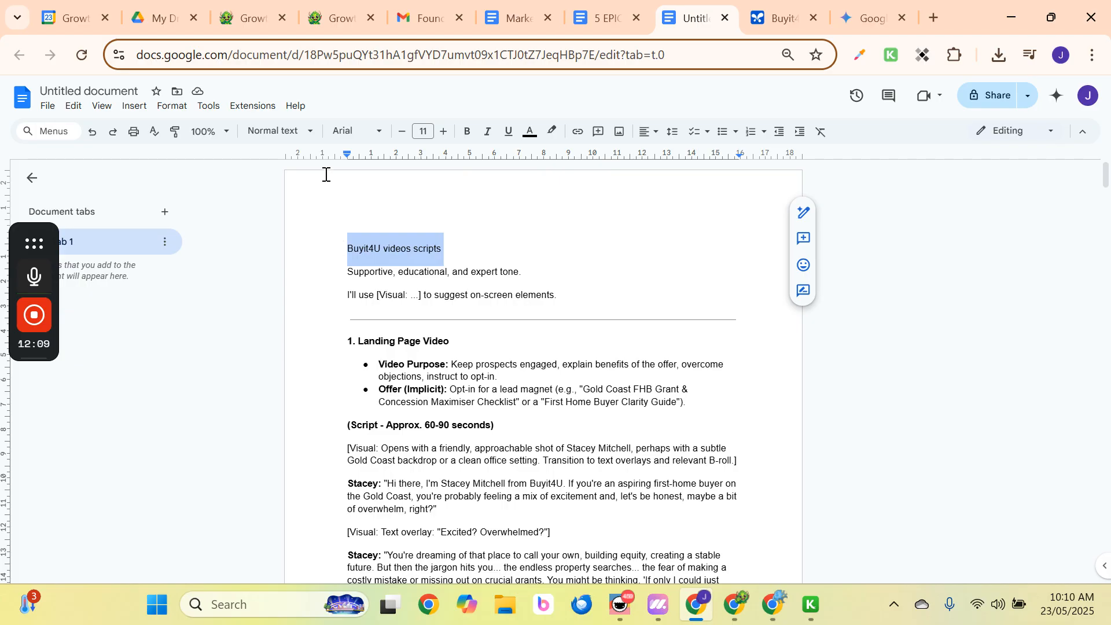
Apply the Title paragraph style to the 'Buyit4U videos scripts' line.
left_click(281, 134)
mouse_move(285, 187)
mouse_move(324, 212)
left_click(429, 201)
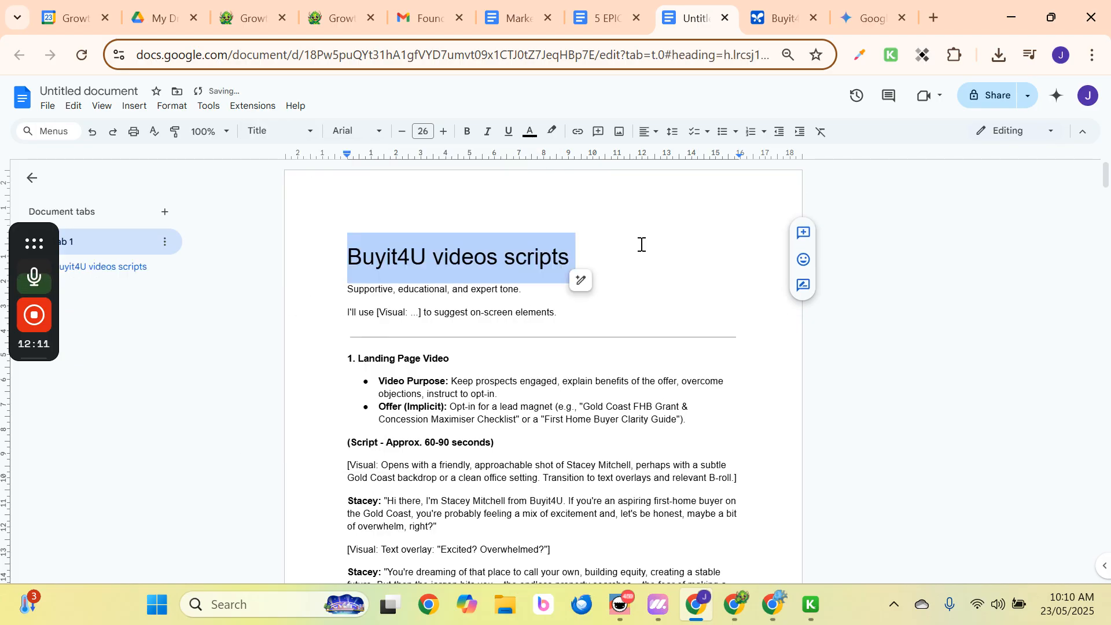
Name the document 'Buyit4U videos scripts [GROWTH MONSTER]'.
left_click_drag(618, 253, 325, 258)
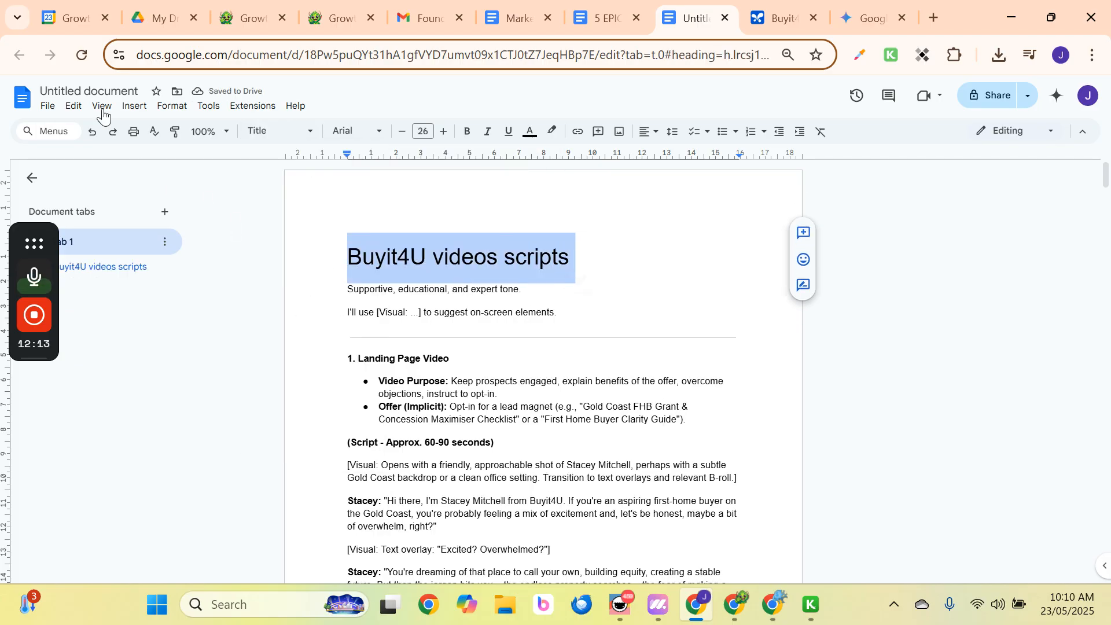
left_click(97, 92)
key("End")
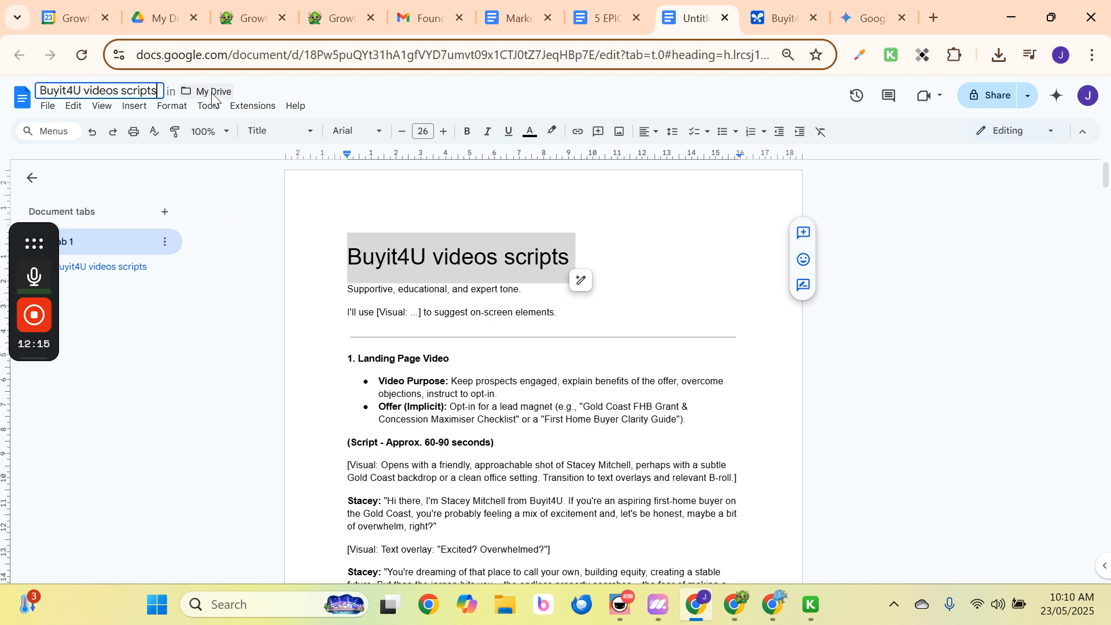
type("[GROWTH MON")
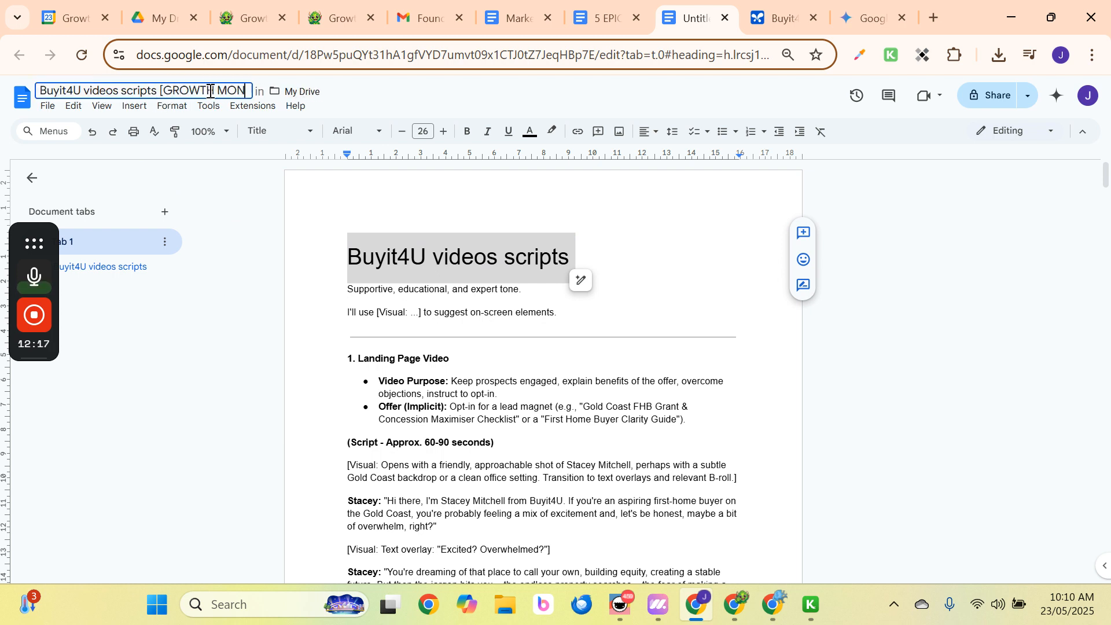
type("STER]")
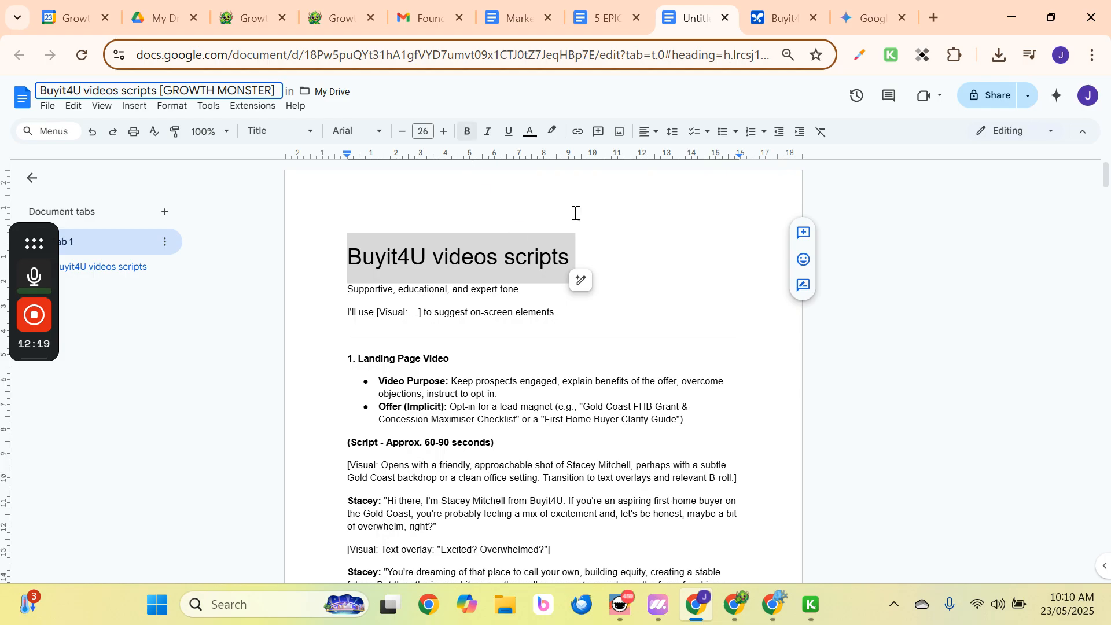
left_click(685, 199)
left_click(578, 270)
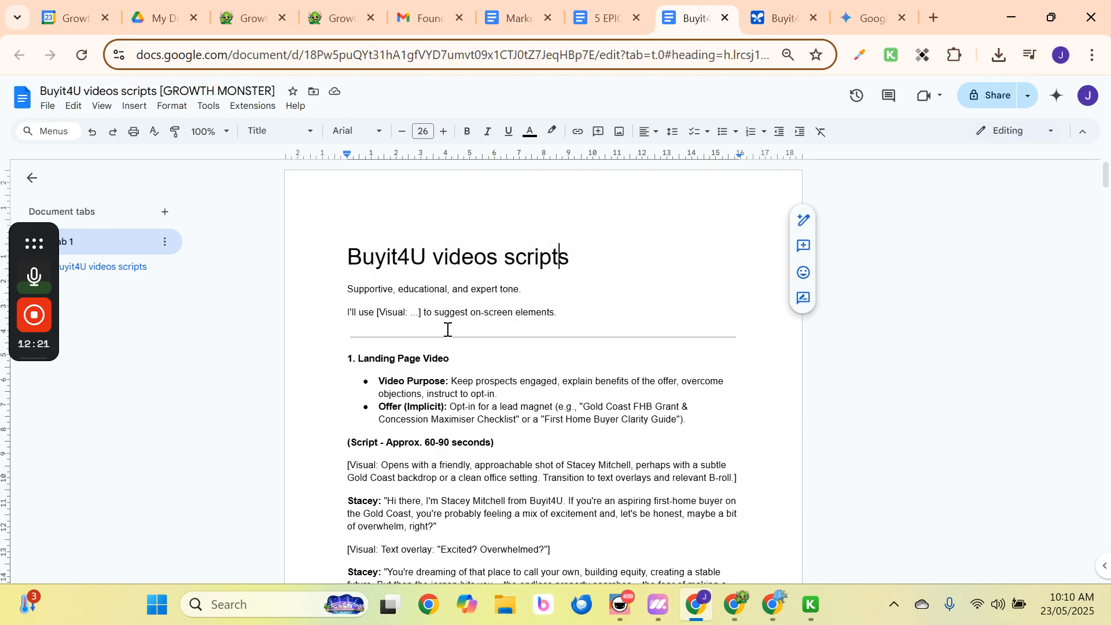
scroll(447, 325, "down", 5)
scroll(437, 322, "up", 4)
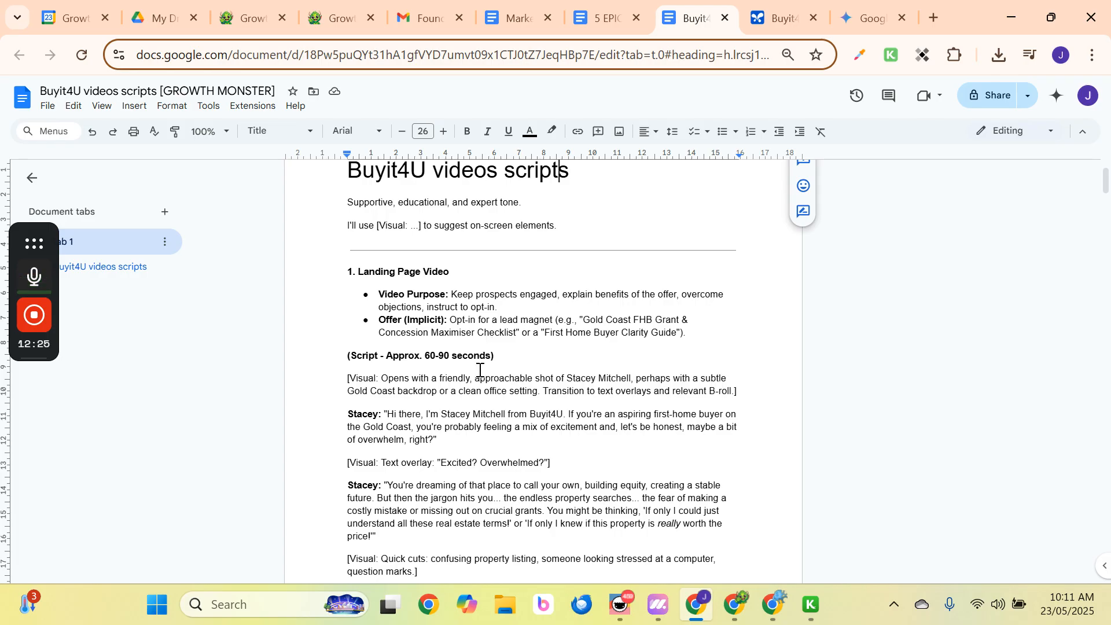
scroll(480, 370, "down", 2)
scroll(451, 369, "down", 3)
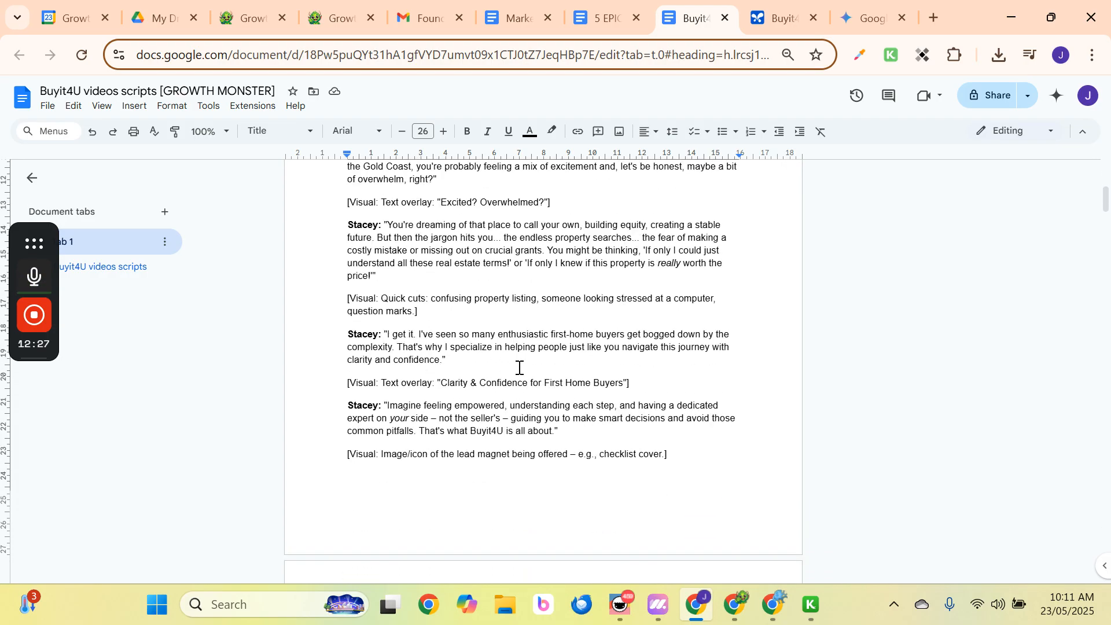
scroll(520, 368, "down", 9)
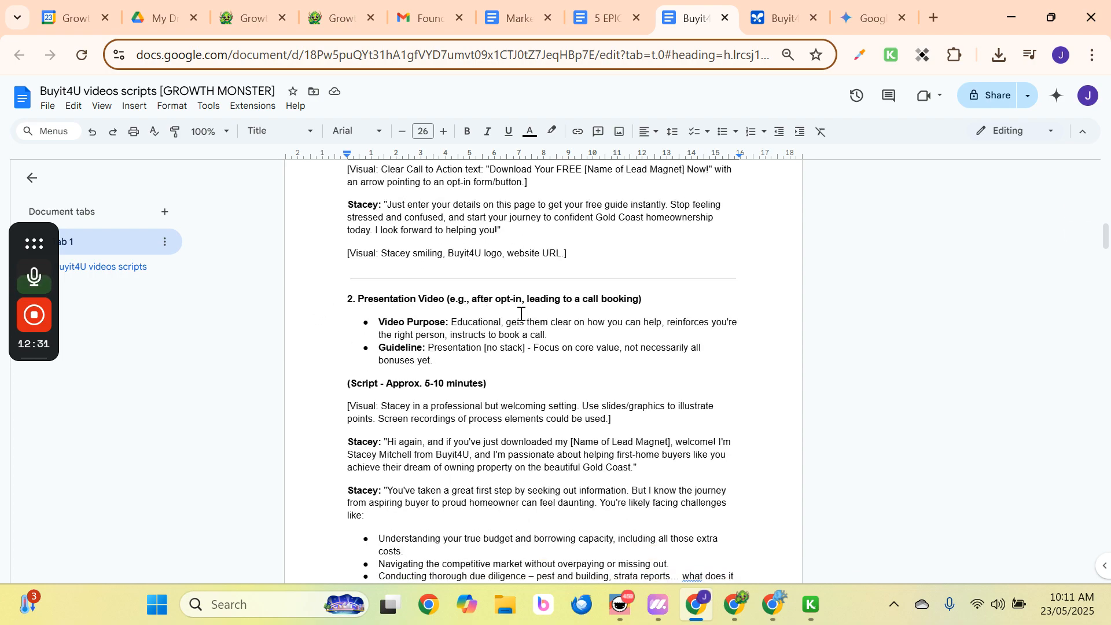
scroll(523, 313, "down", 2)
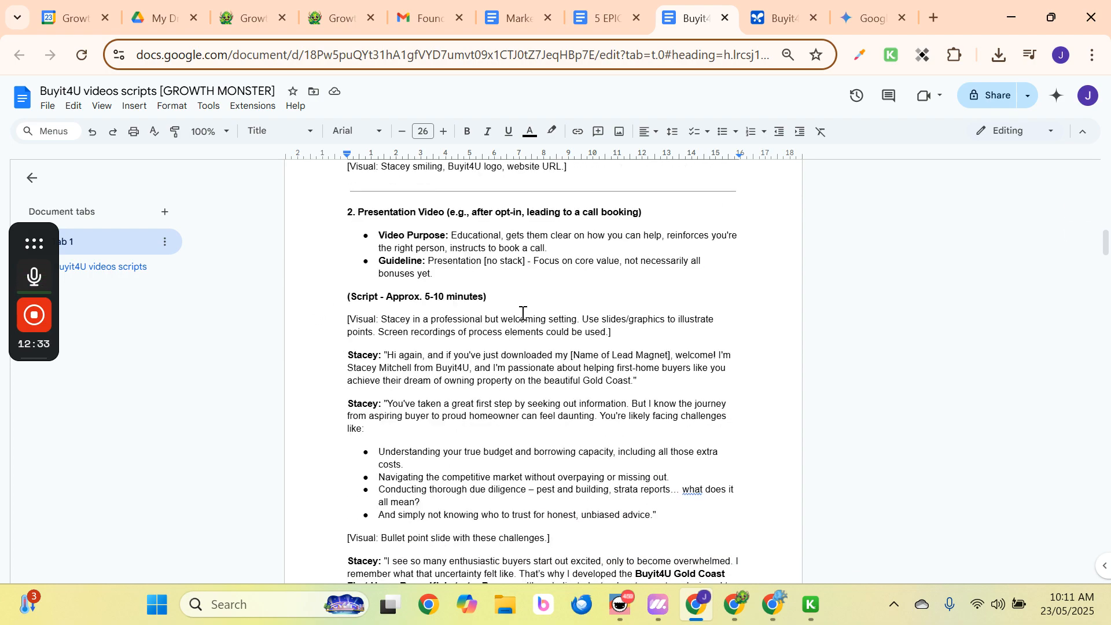
scroll(523, 313, "down", 7)
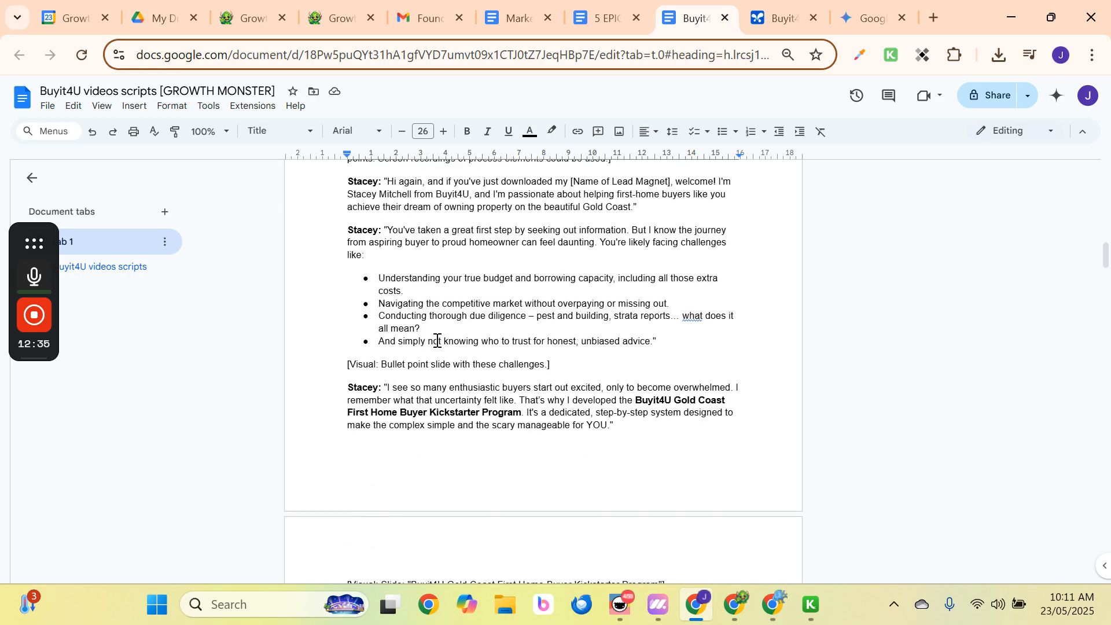
scroll(438, 340, "down", 2)
mouse_move(53, 408)
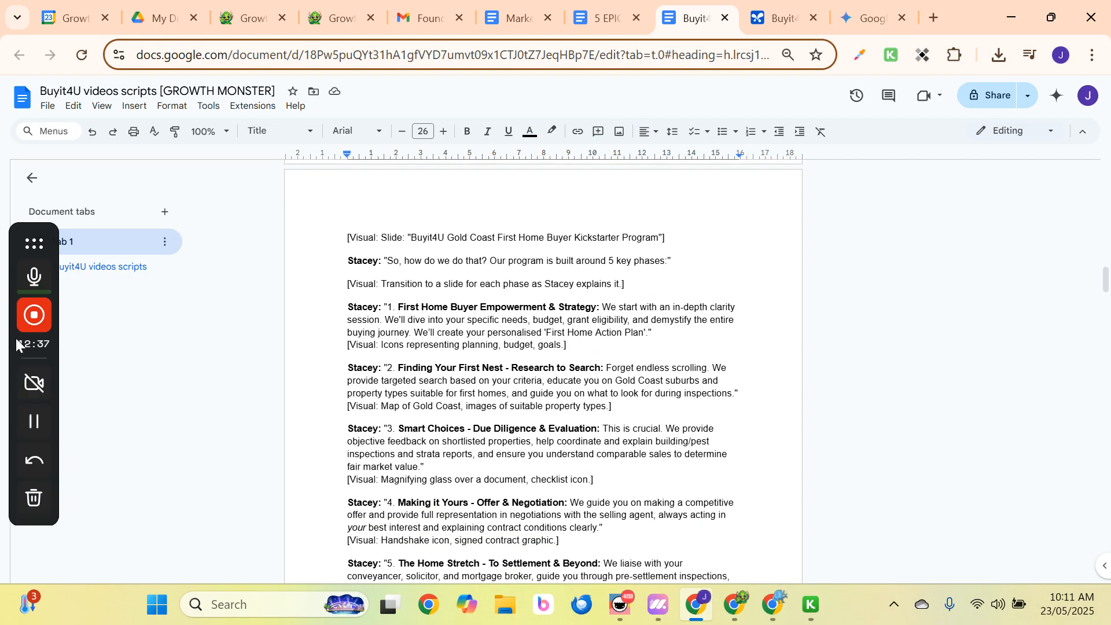
left_click(35, 425)
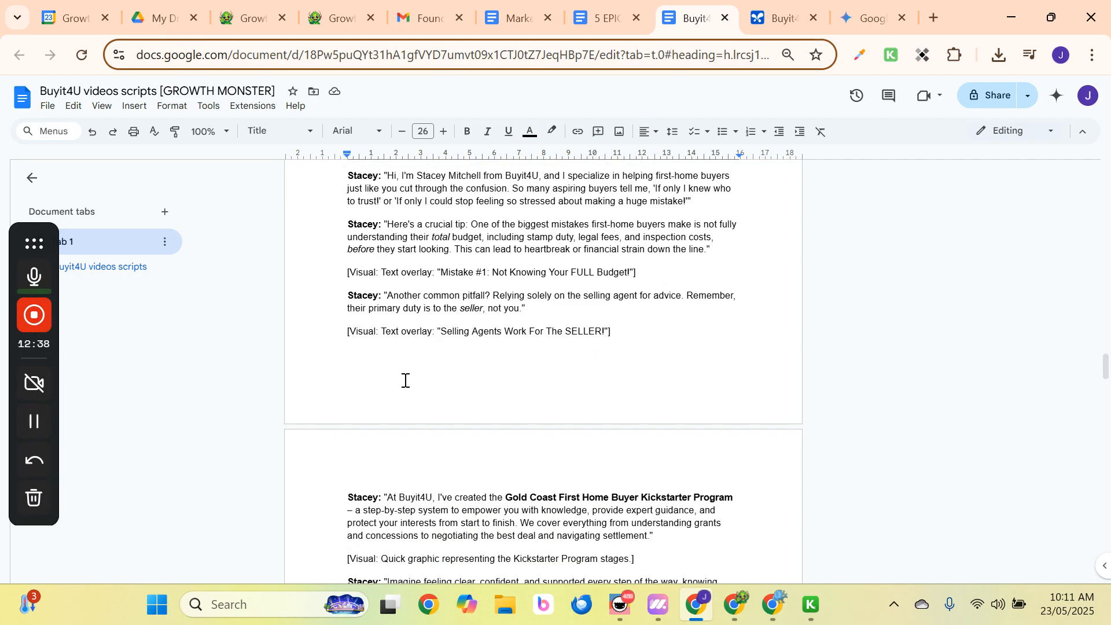
scroll(407, 379, "down", 20)
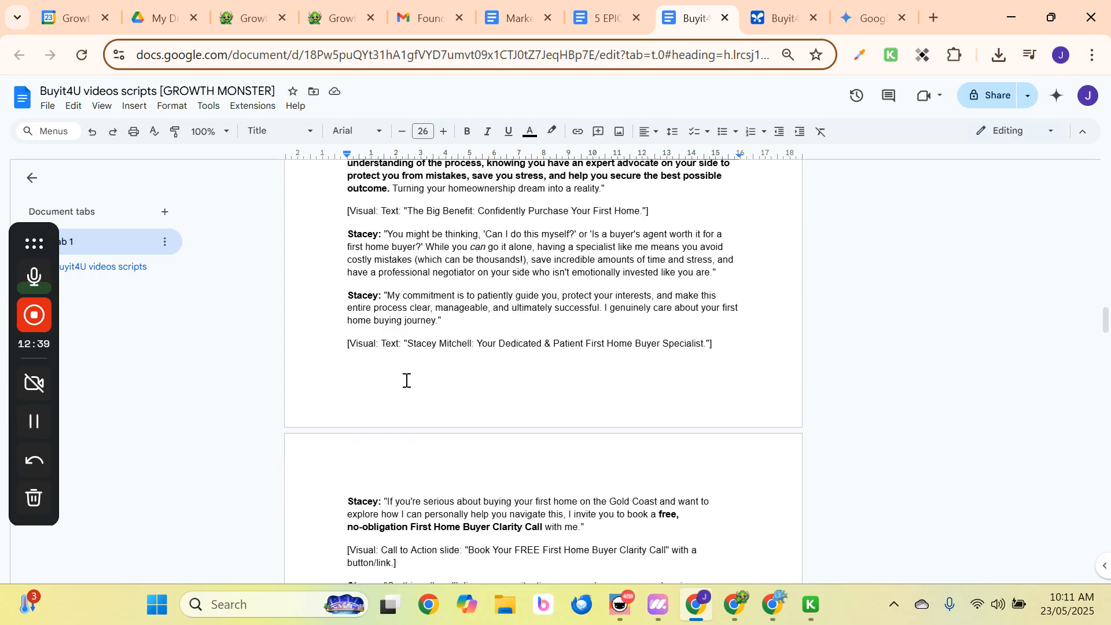
scroll(410, 380, "up", 20)
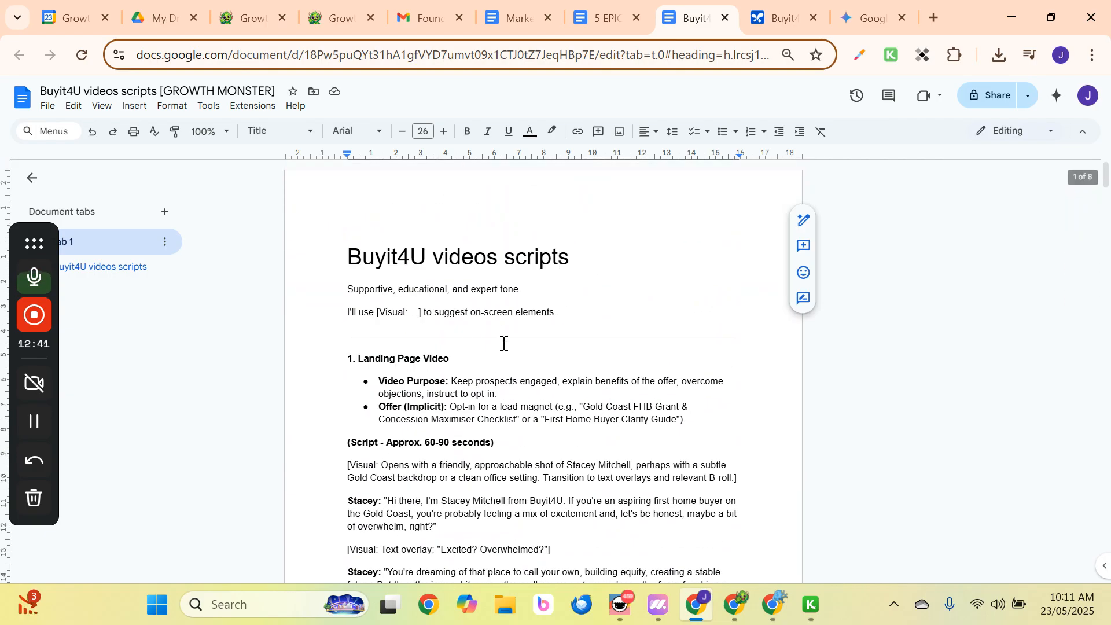
scroll(487, 356, "down", 3)
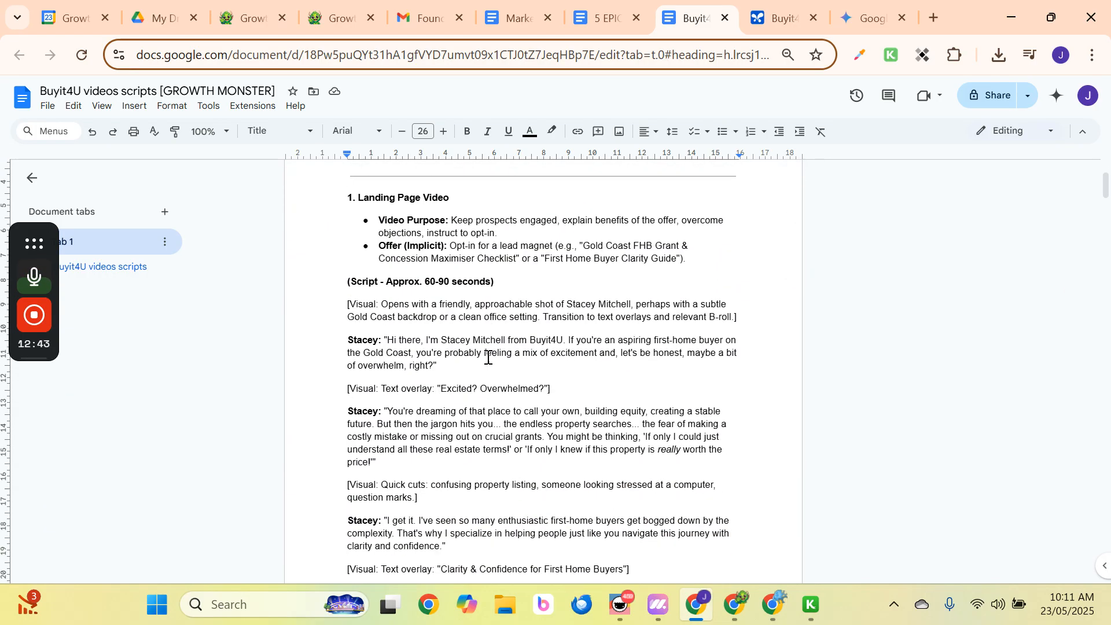
scroll(488, 357, "down", 10)
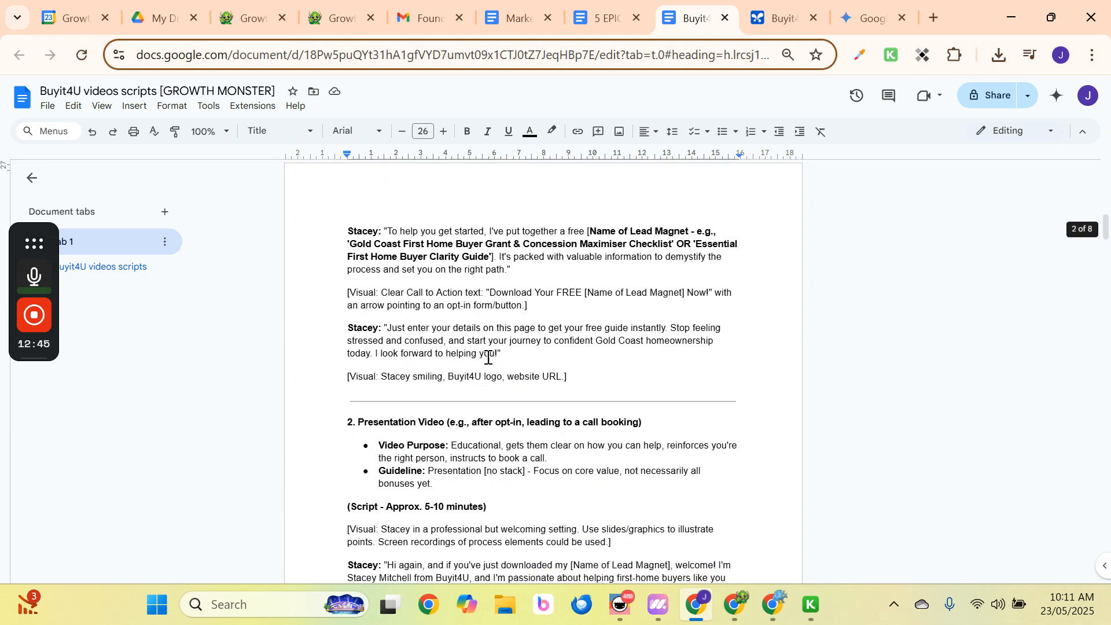
scroll(382, 397, "down", 15)
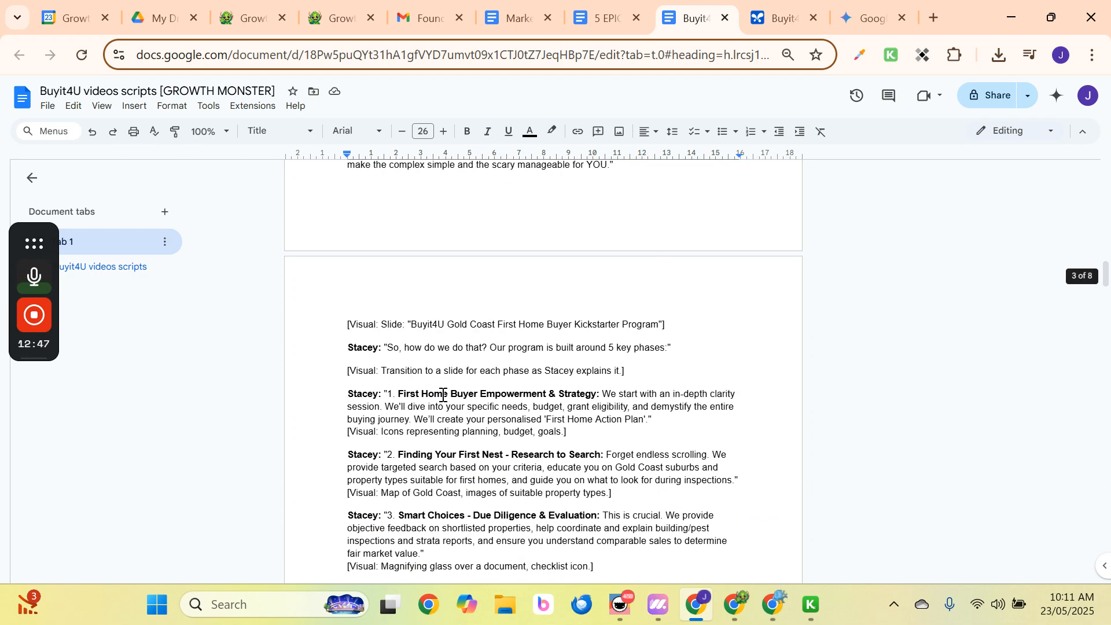
scroll(443, 395, "down", 9)
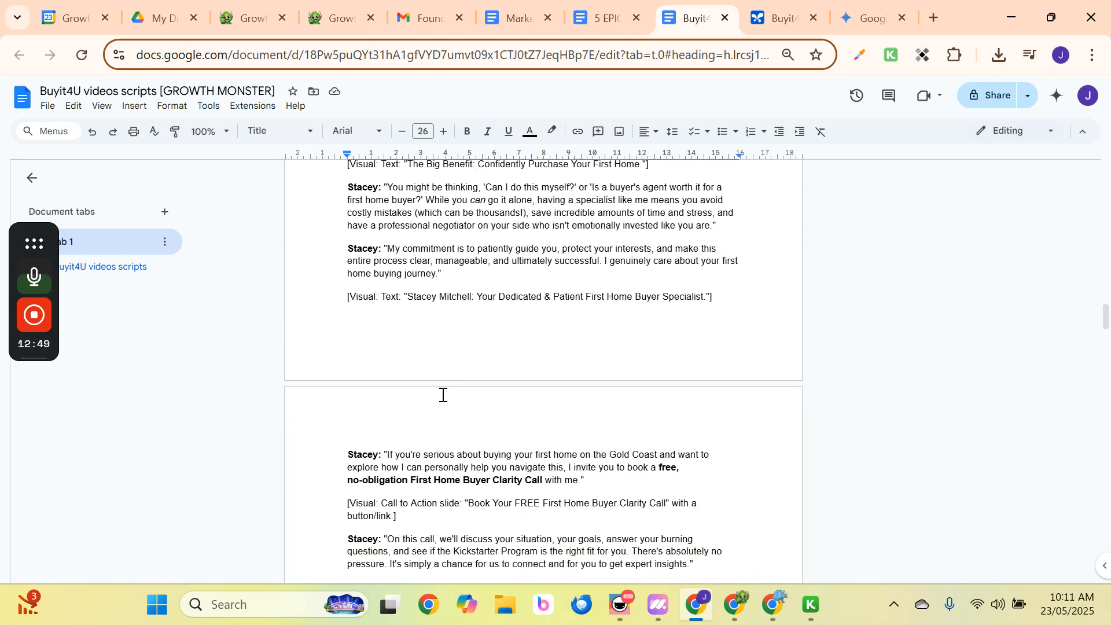
scroll(443, 396, "down", 8)
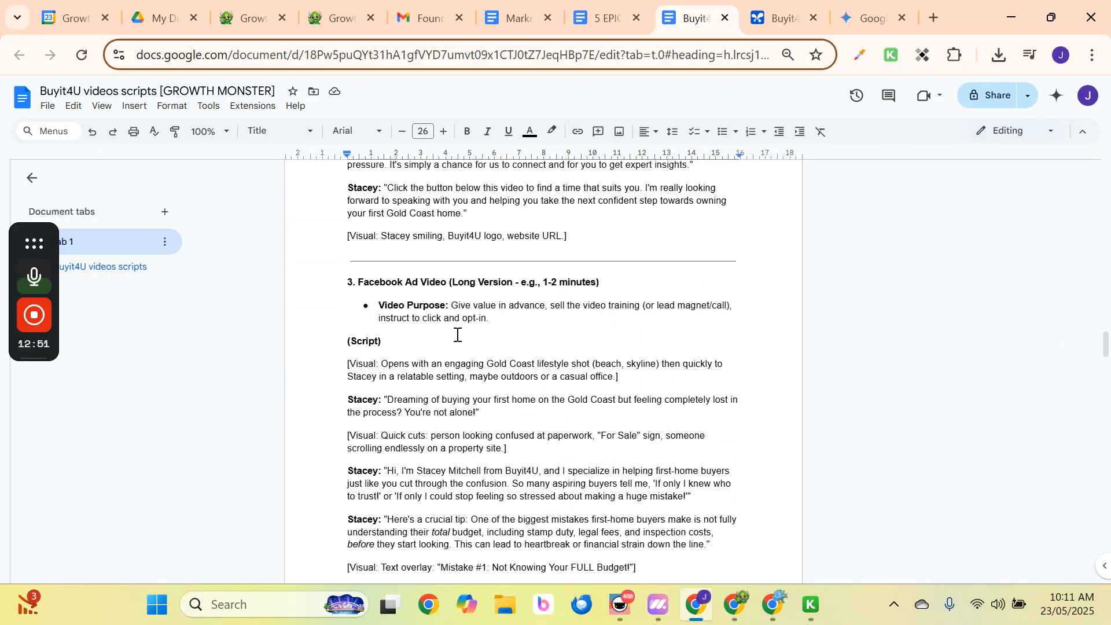
scroll(458, 335, "down", 9)
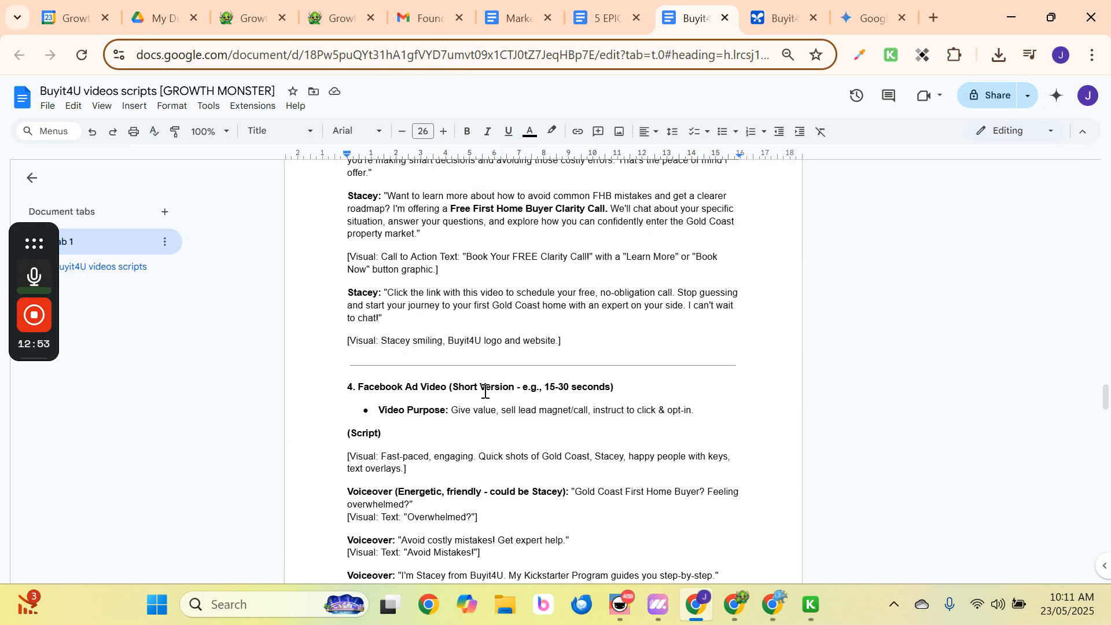
scroll(485, 392, "down", 12)
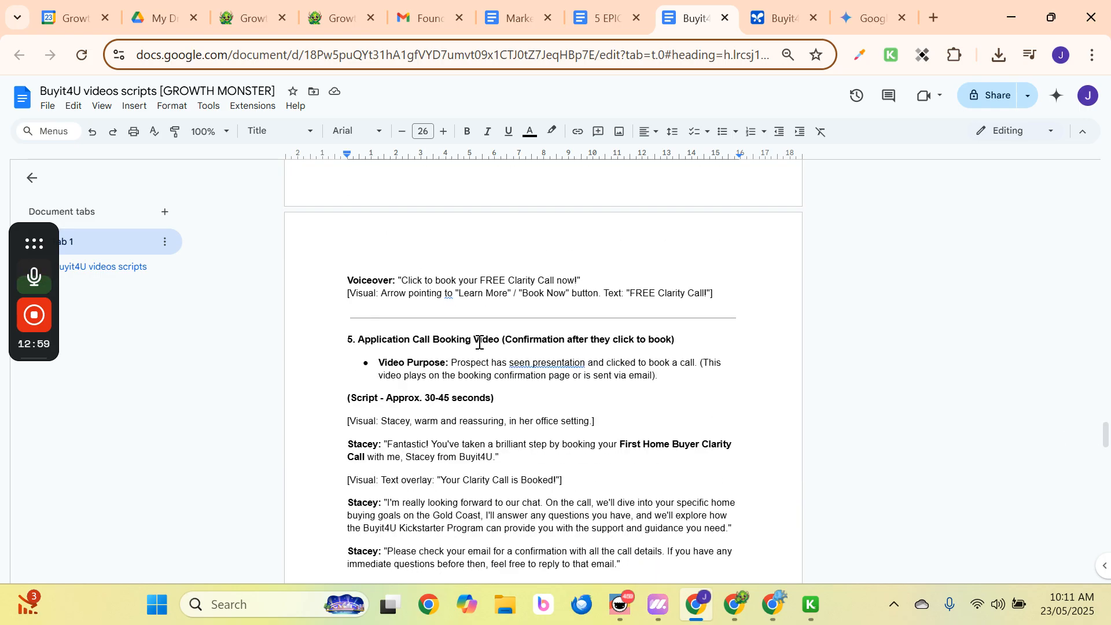
scroll(463, 342, "down", 3)
scroll(453, 342, "up", 3)
scroll(581, 342, "down", 6)
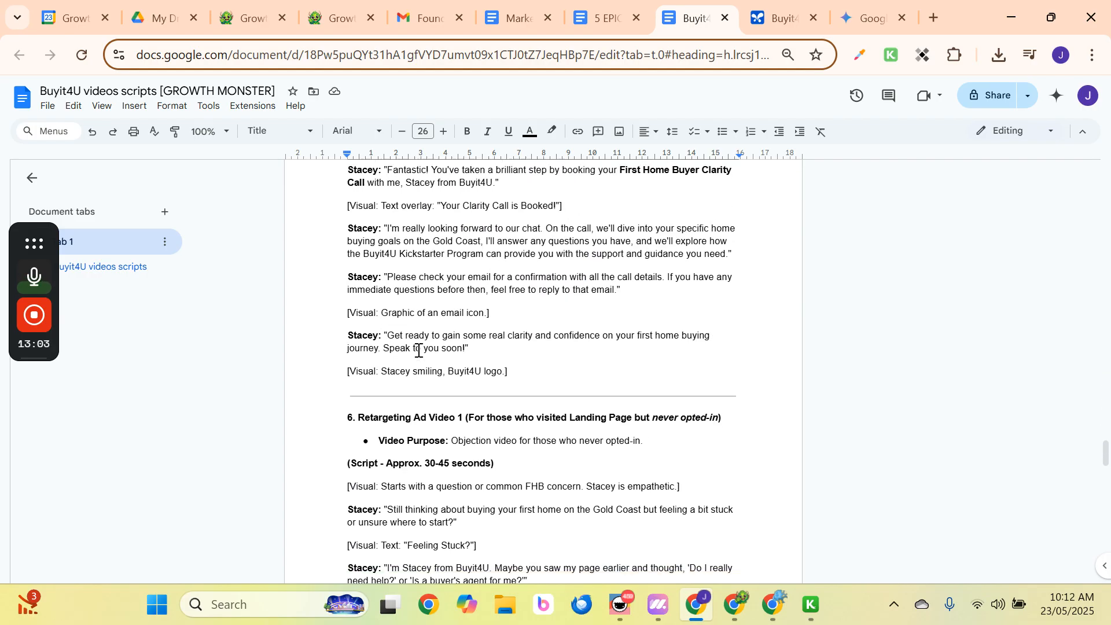
scroll(496, 356, "down", 8)
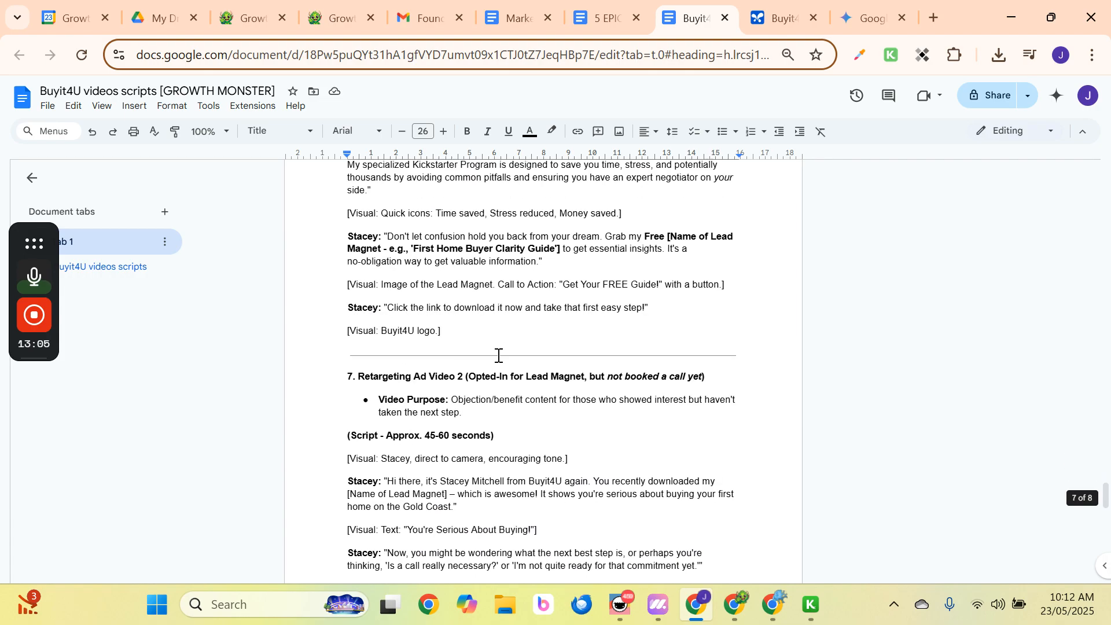
scroll(386, 384, "down", 15)
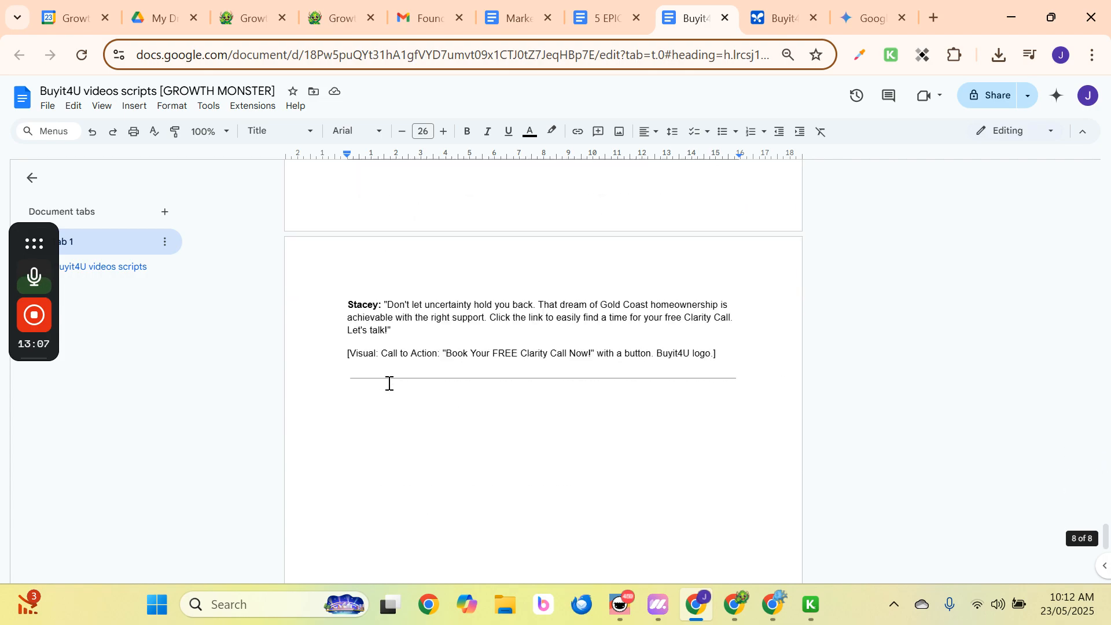
scroll(544, 383, "up", 20)
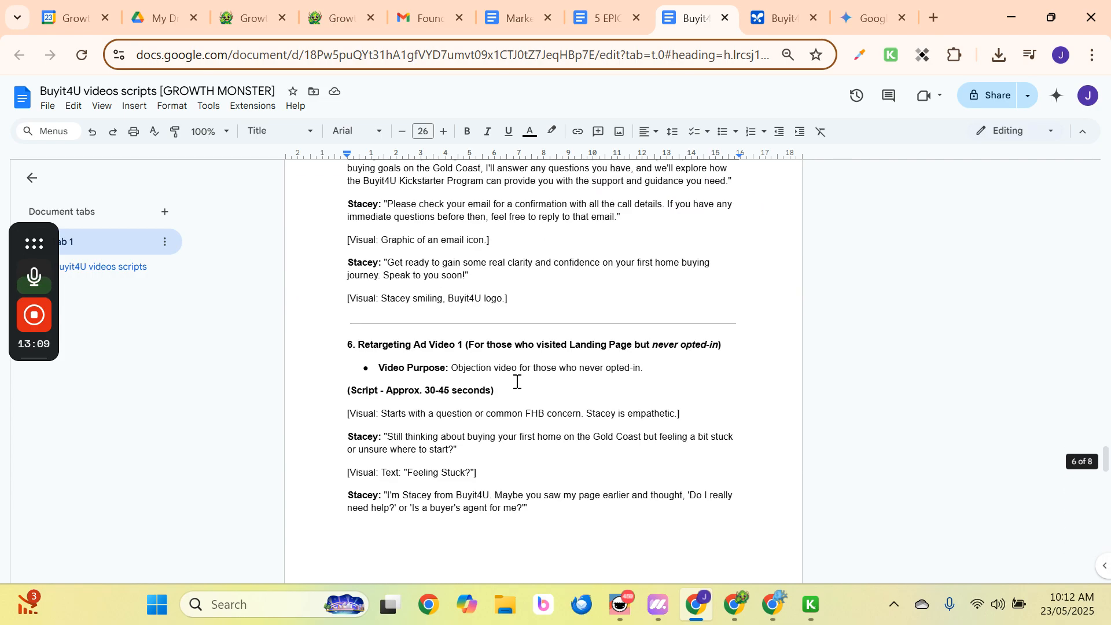
scroll(509, 382, "up", 20)
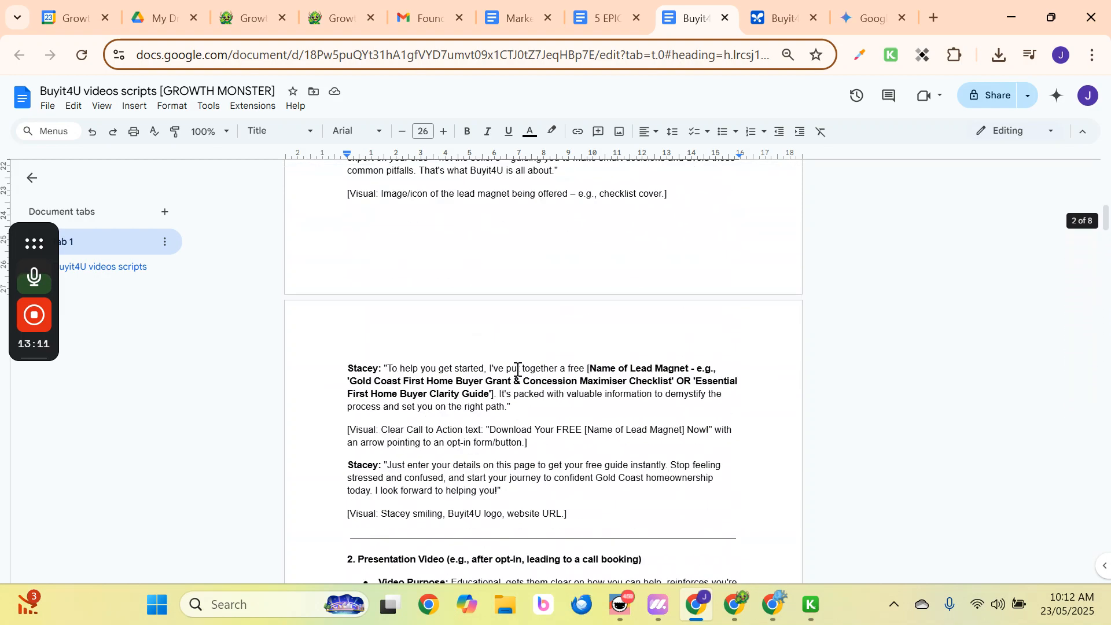
scroll(519, 367, "up", 3)
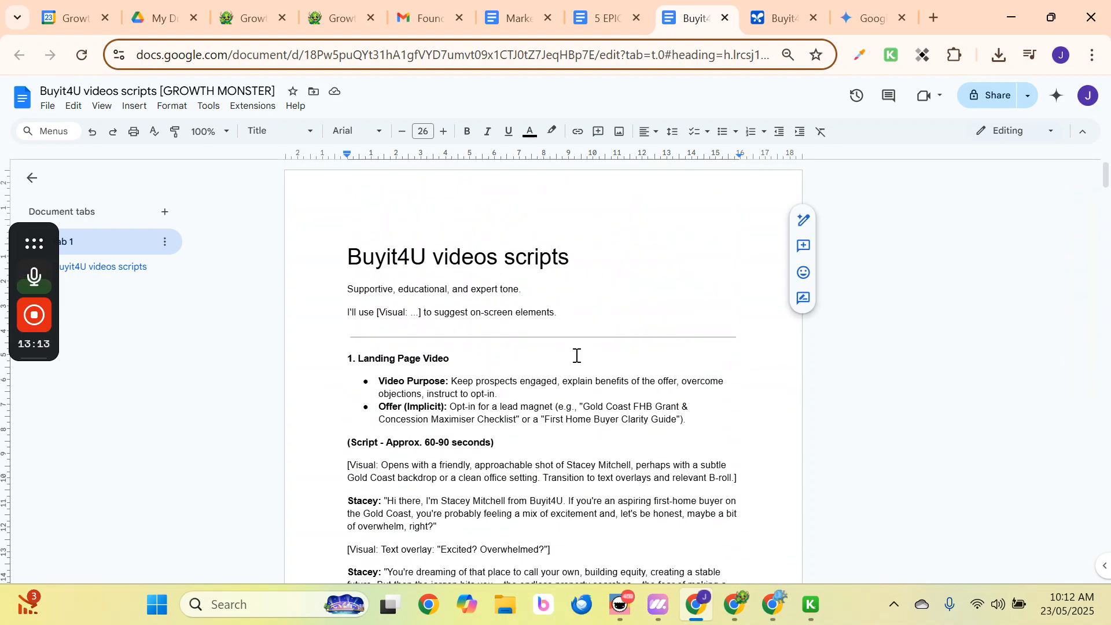
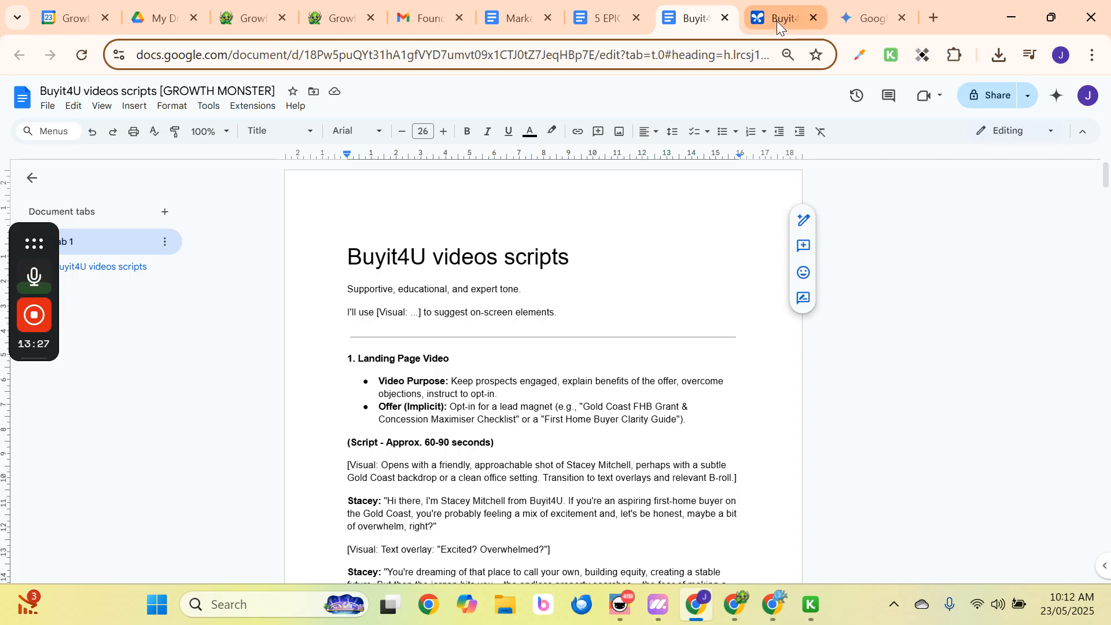
Switch to the Gemini tab with the Buyit4U Kickstarter Program market validation report.
left_click(855, 14)
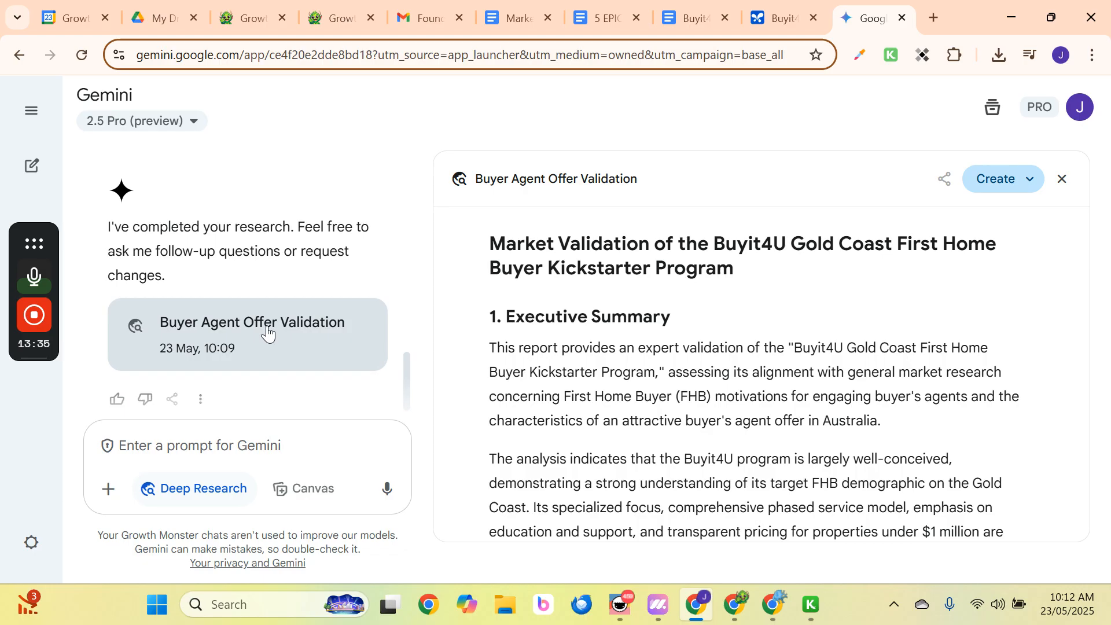
scroll(679, 327, "down", 1)
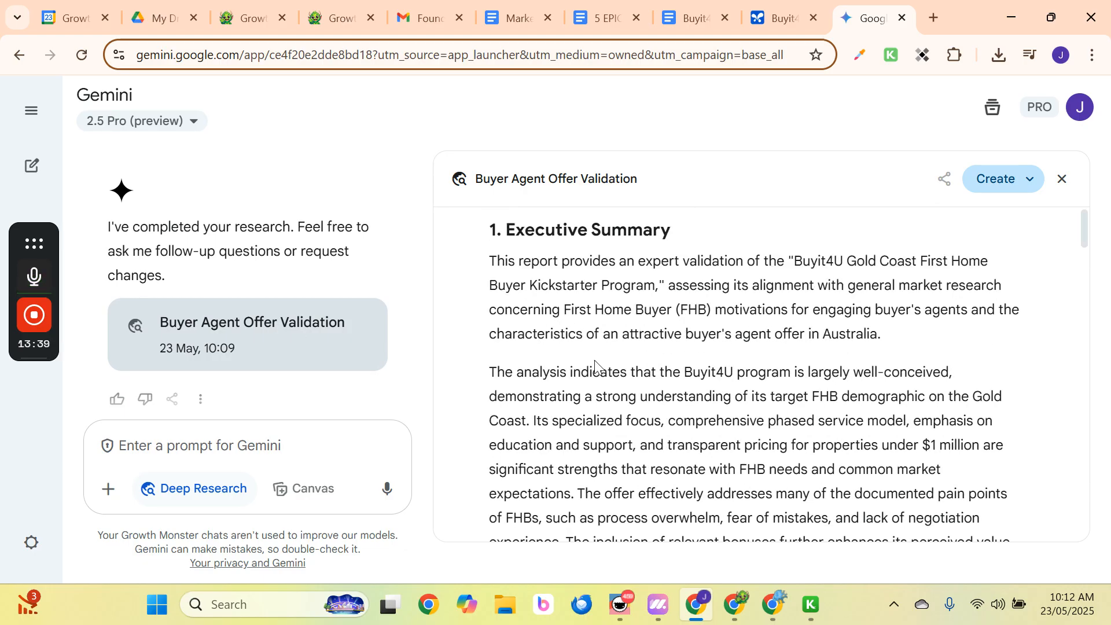
scroll(637, 344, "down", 1)
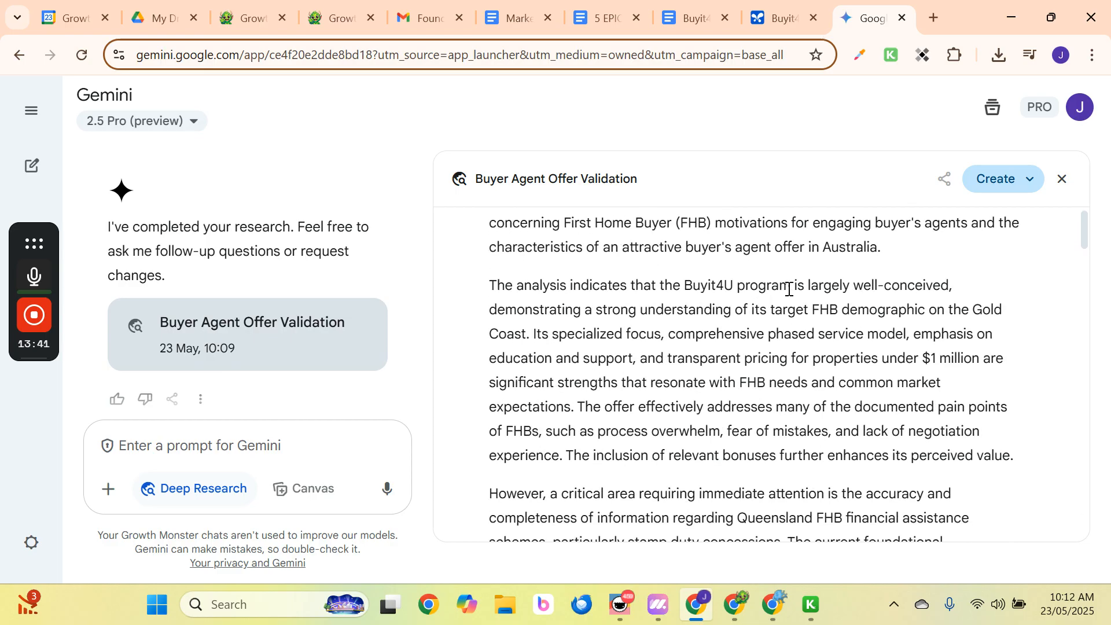
scroll(648, 320, "down", 3)
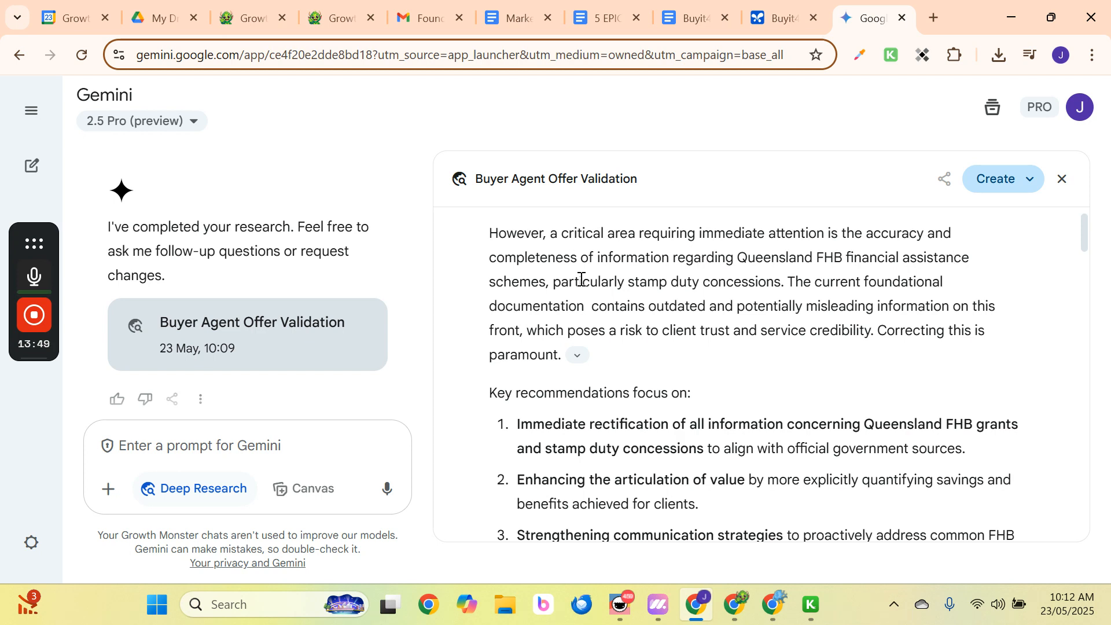
scroll(613, 304, "down", 3)
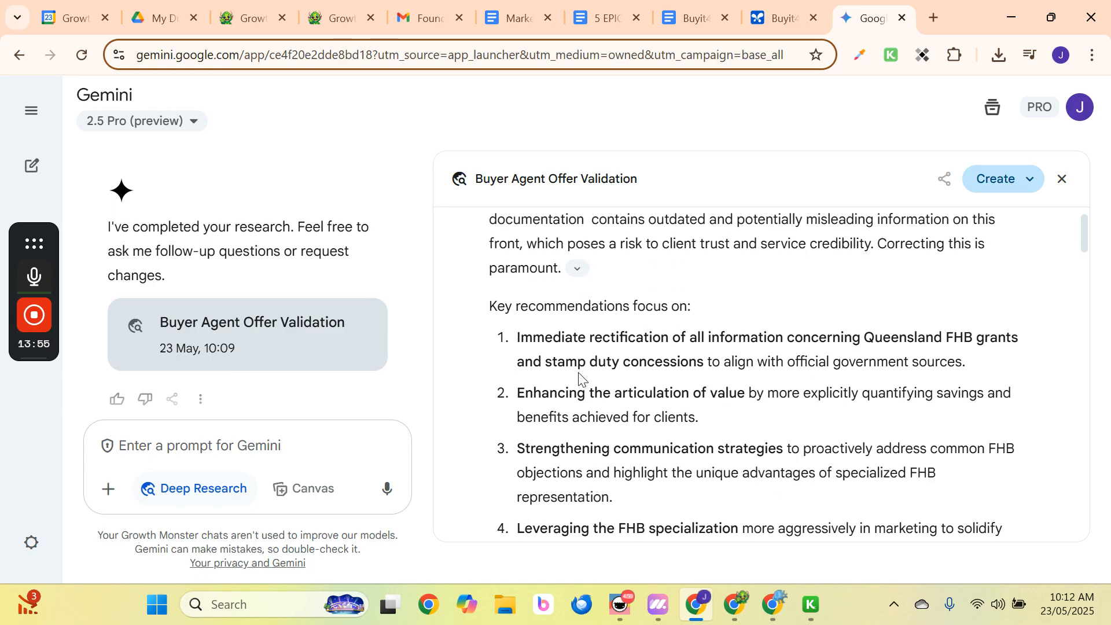
scroll(608, 359, "down", 3)
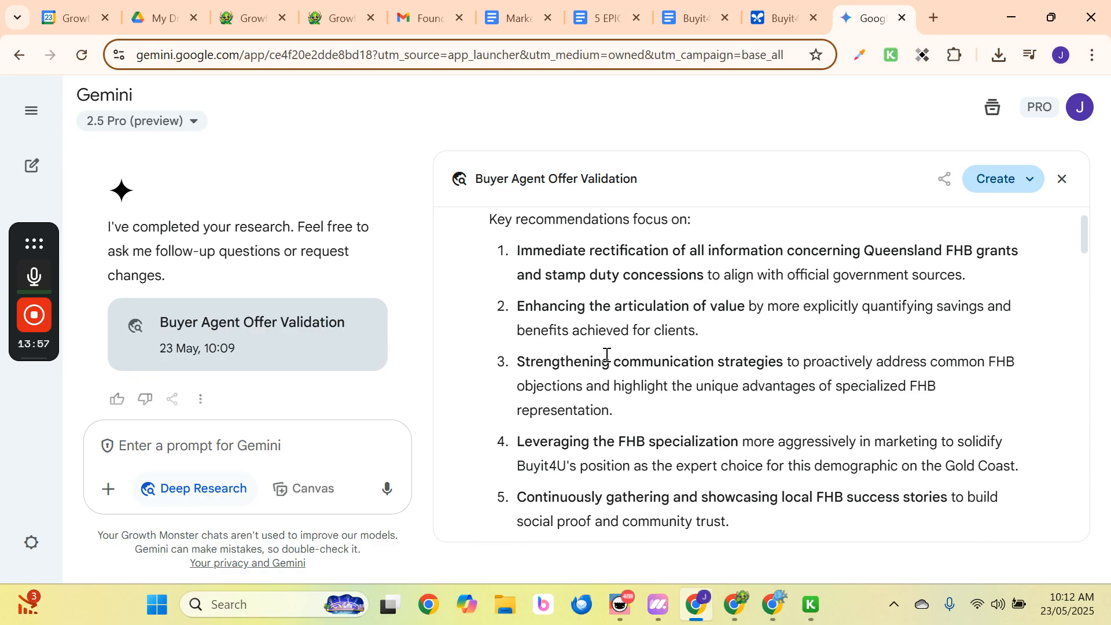
scroll(637, 348, "down", 3)
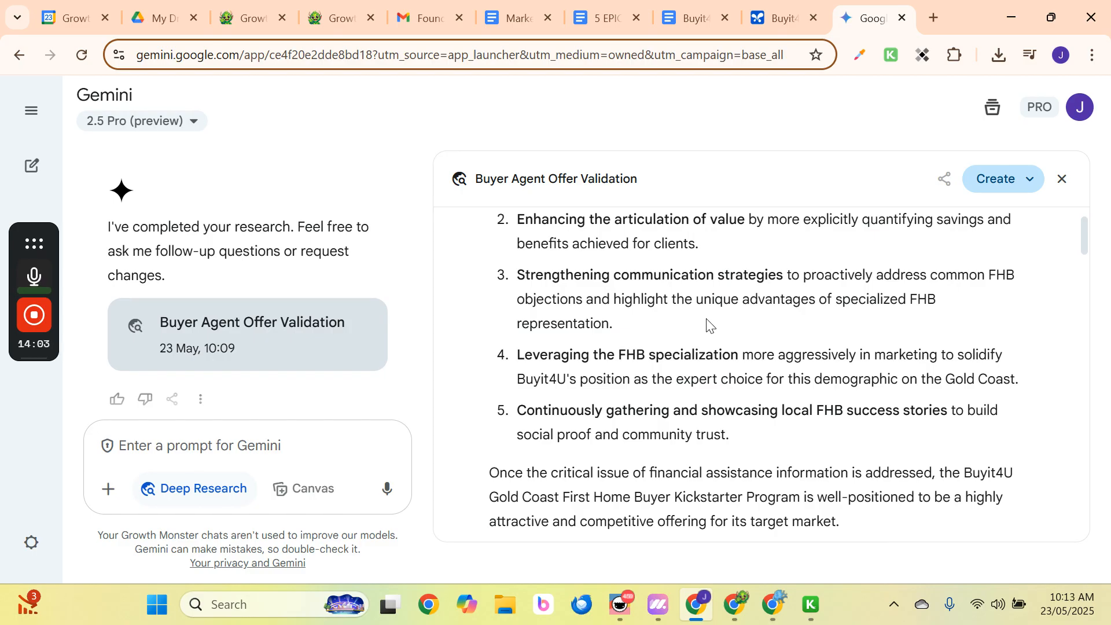
scroll(709, 324, "down", 2)
scroll(706, 327, "up", 4)
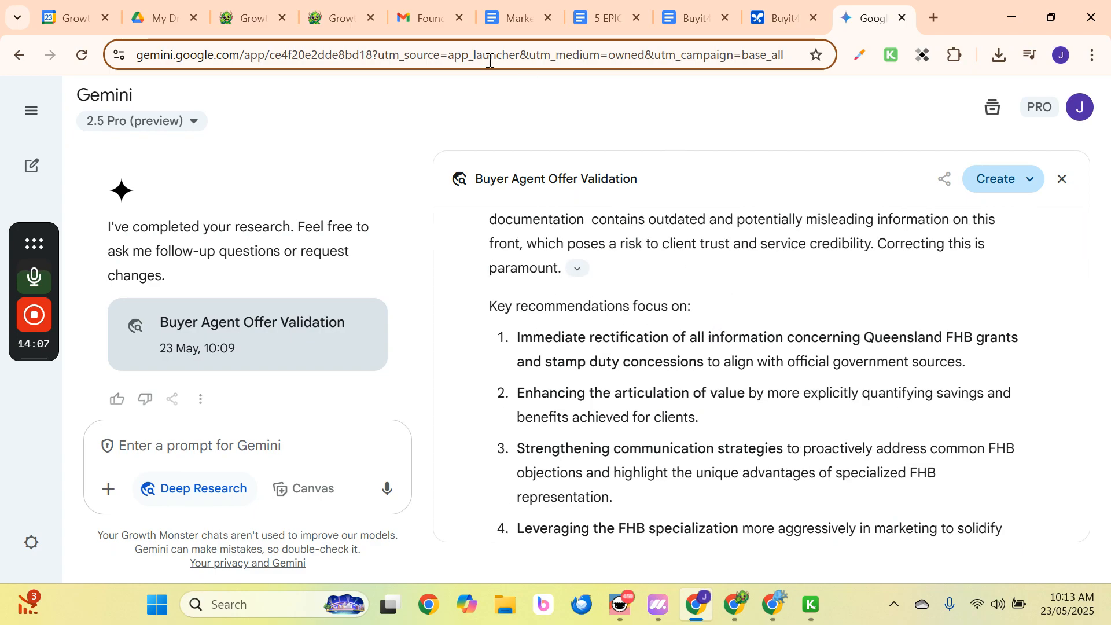
left_click(414, 15)
scroll(546, 467, "down", 2)
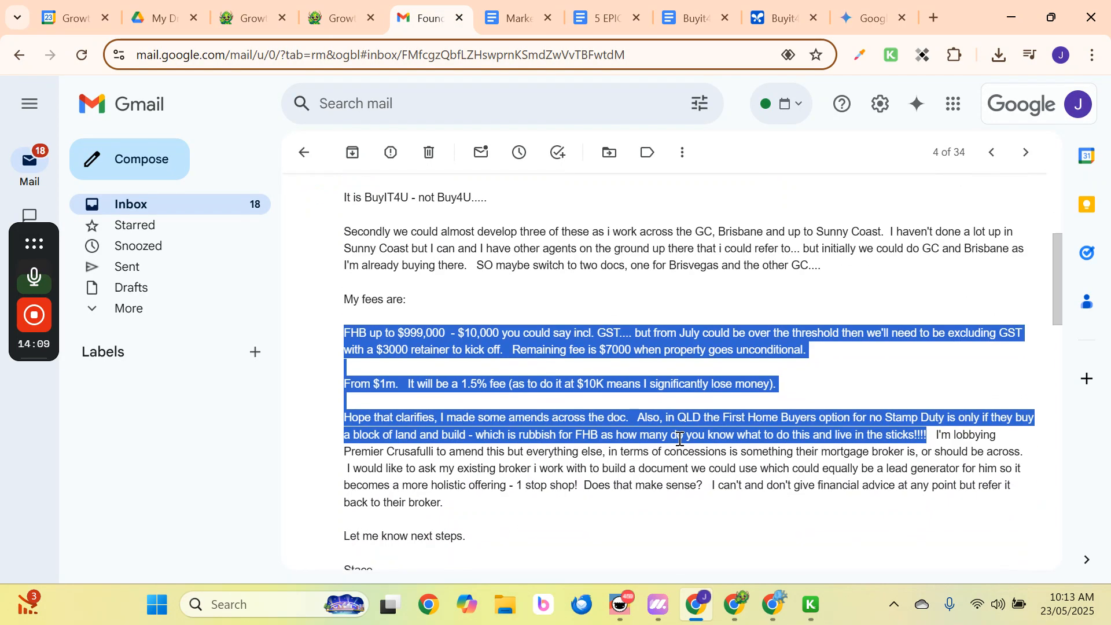
left_click(686, 438)
left_click_drag(724, 417, 857, 417)
left_click(912, 417)
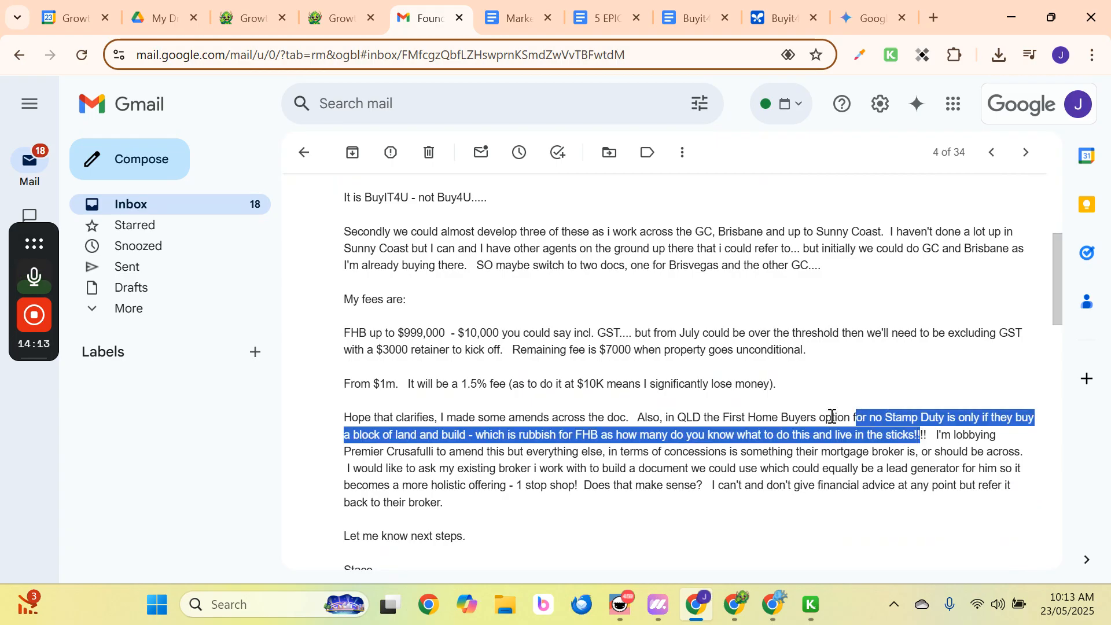
left_click(853, 10)
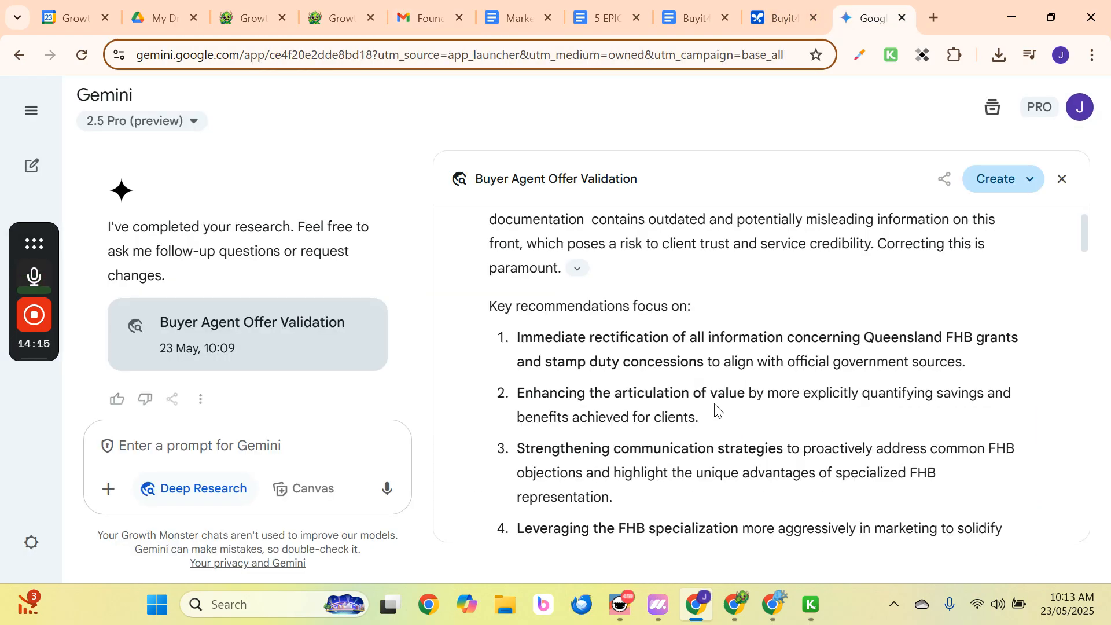
Scroll to section 4 of the Buyer Agent Offer Validation report and show the Create options.
scroll(715, 408, "down", 2)
scroll(715, 409, "down", 4)
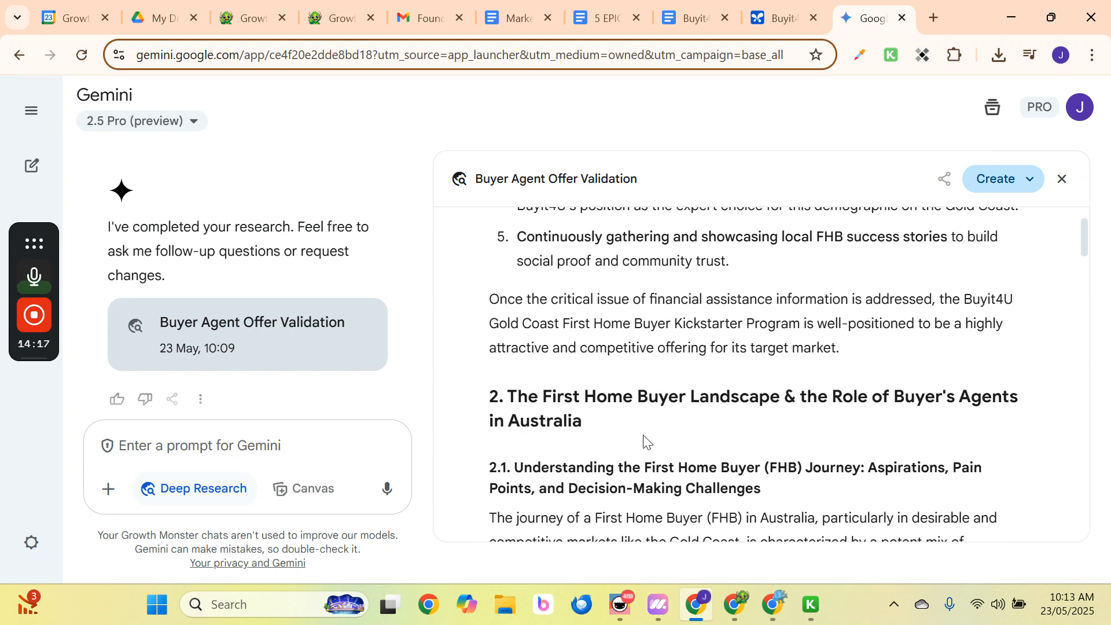
scroll(646, 441, "down", 3)
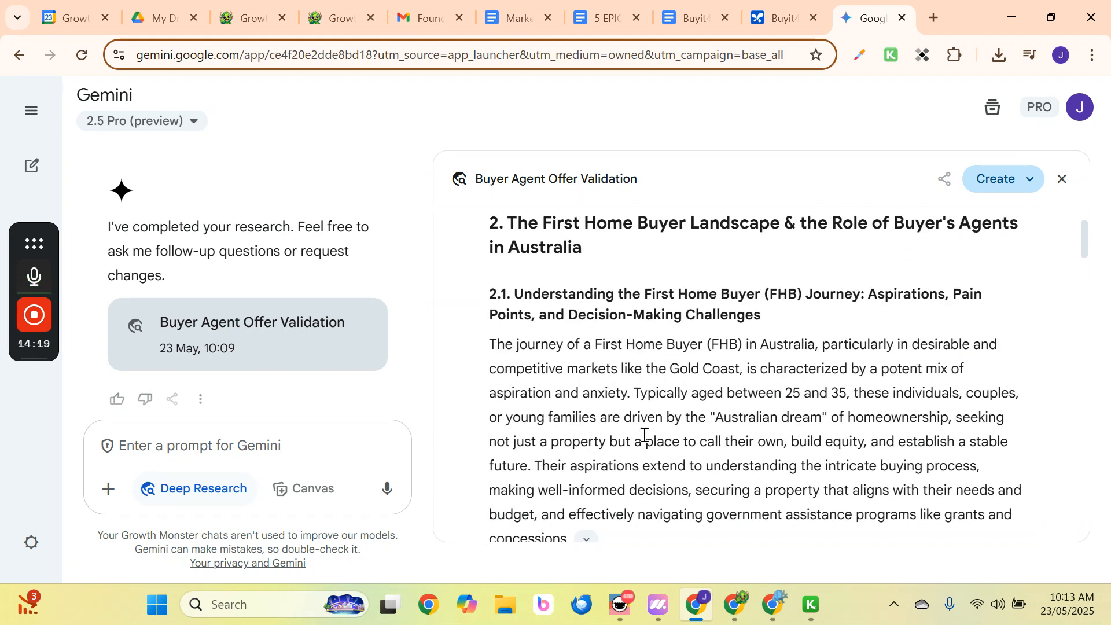
scroll(645, 435, "down", 3)
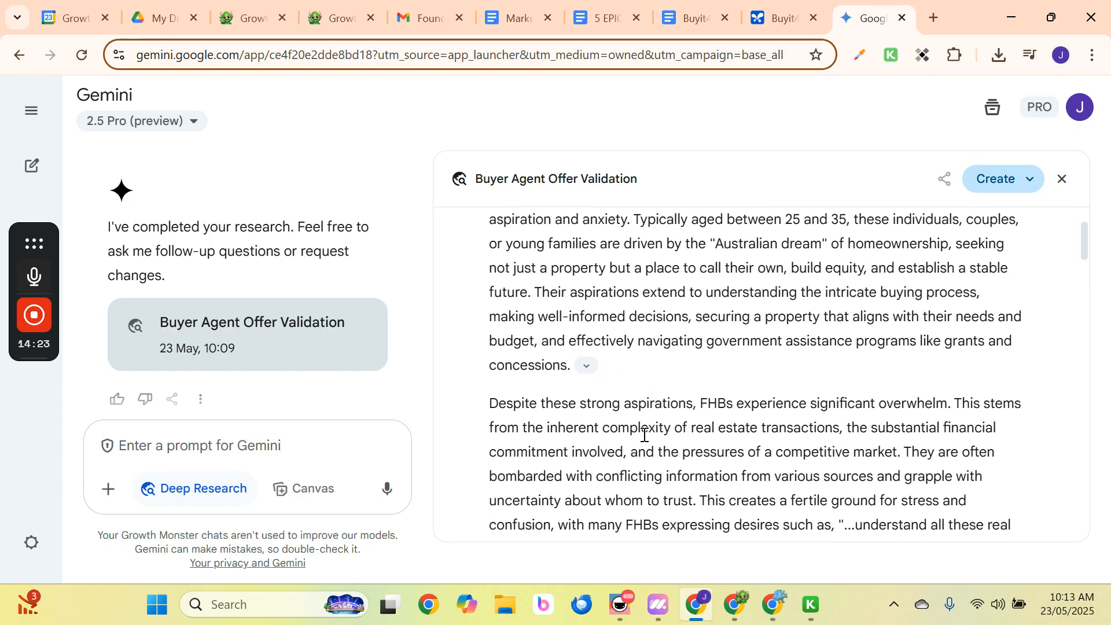
scroll(644, 434, "down", 16)
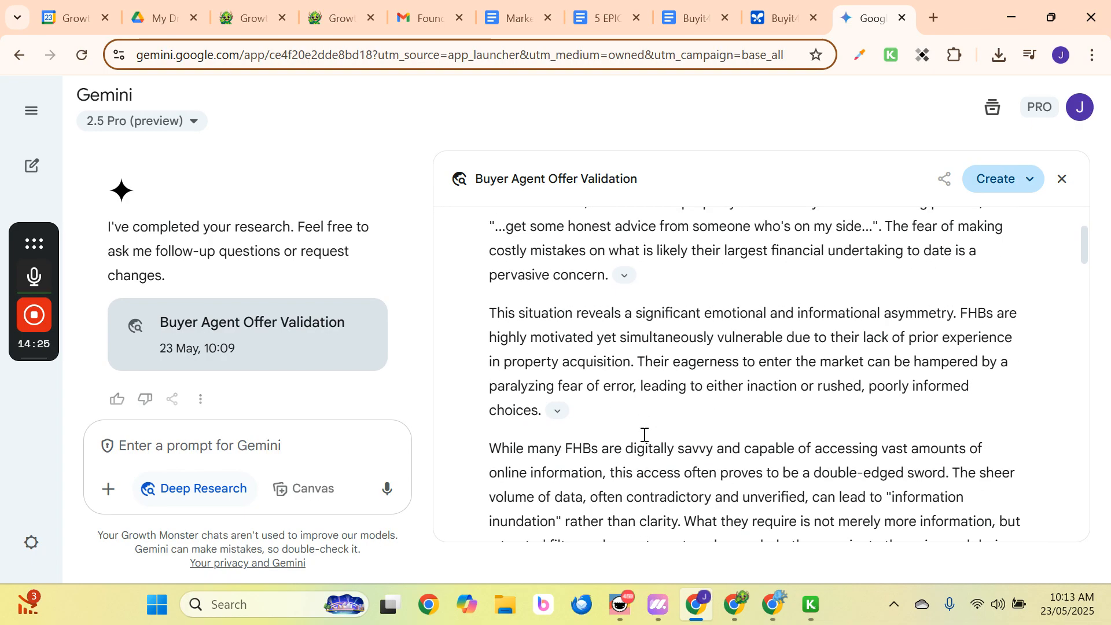
scroll(644, 435, "down", 15)
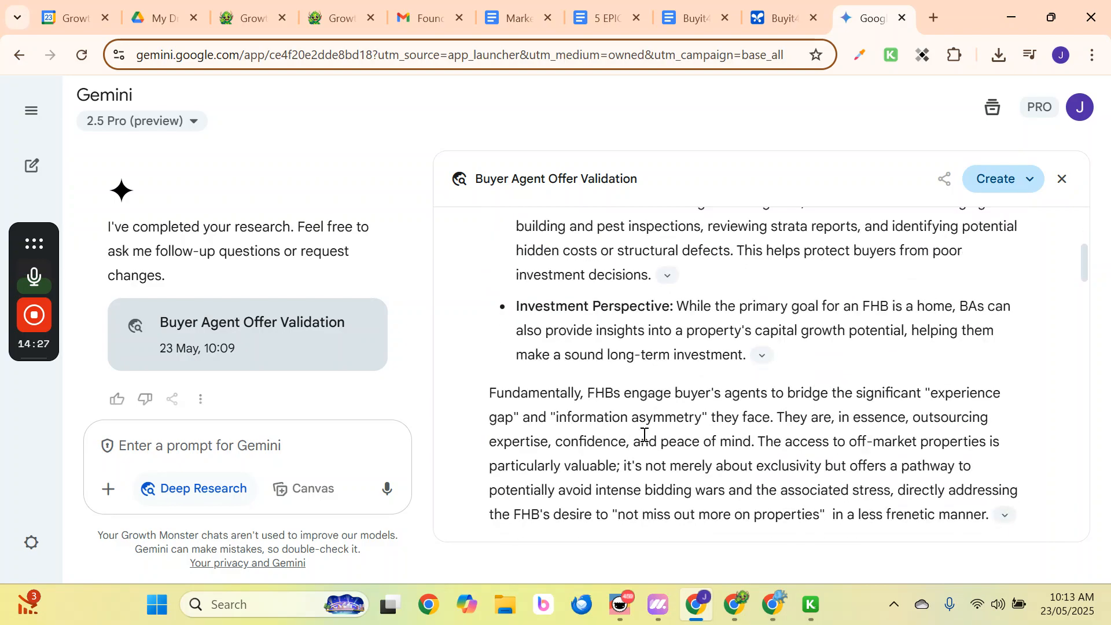
scroll(644, 435, "down", 10)
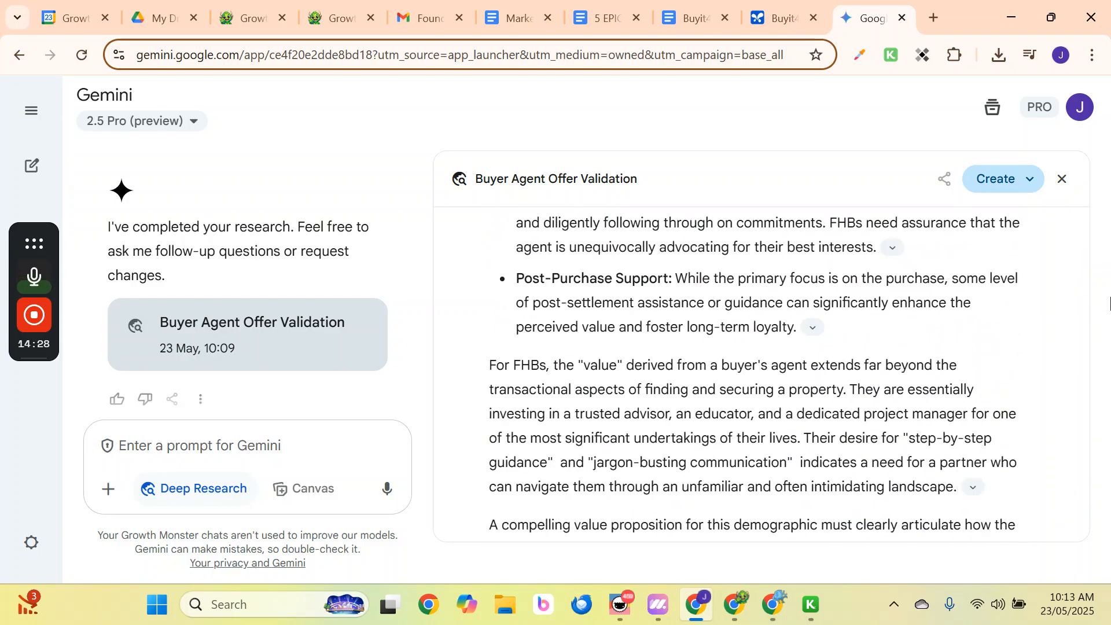
left_click_drag(1083, 270, 1086, 386)
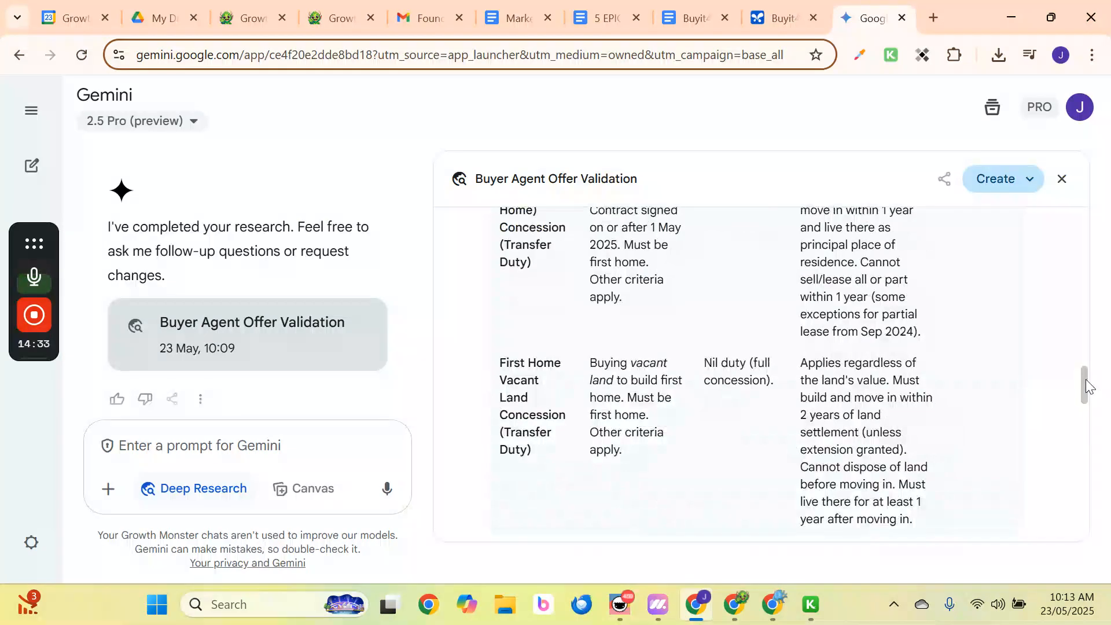
scroll(898, 392, "down", 8)
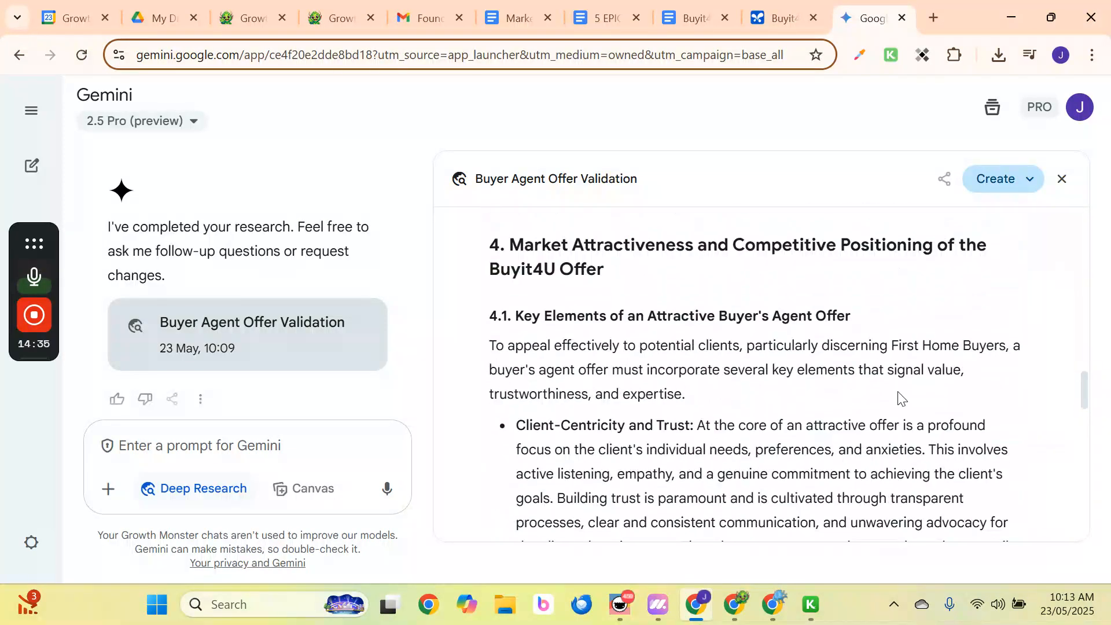
scroll(898, 398, "down", 3)
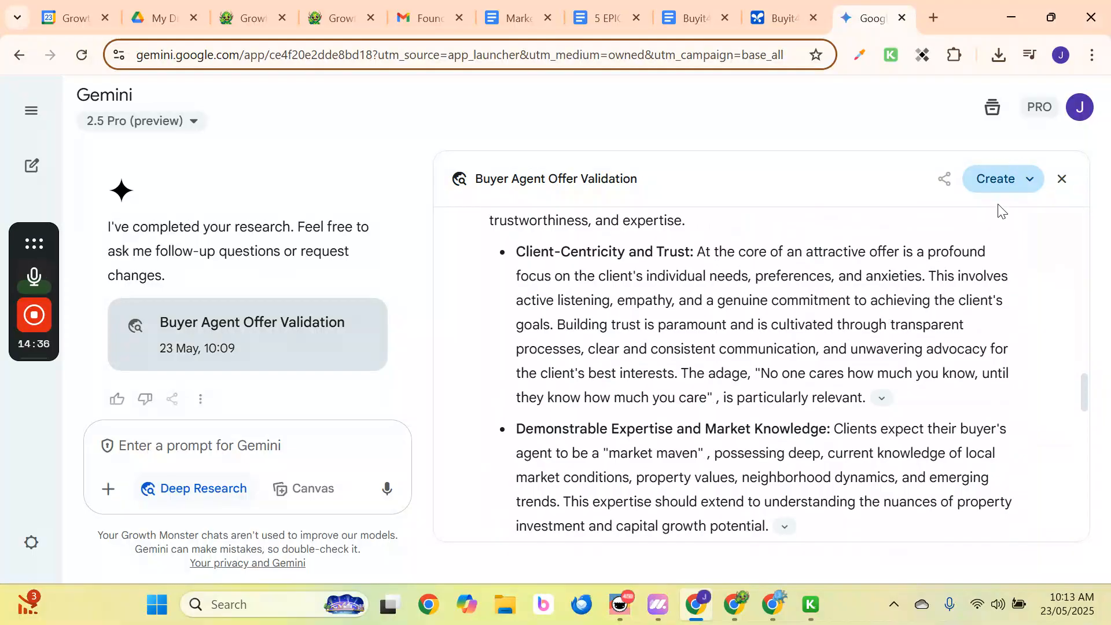
left_click(1033, 178)
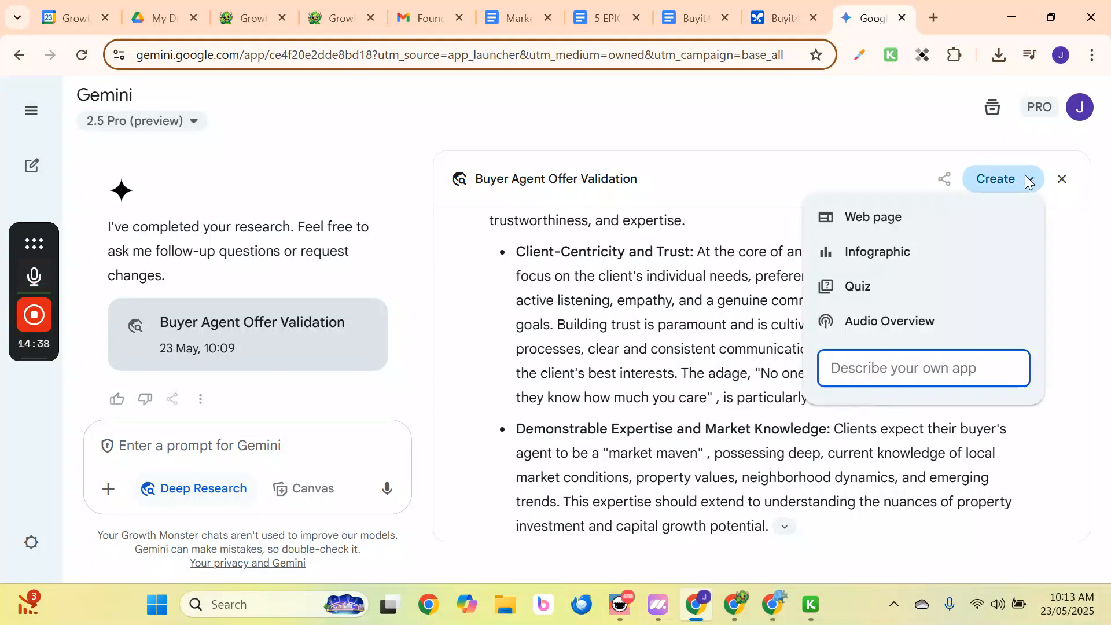
Export the Buyer Agent Offer Validation report with the share menu's Export to Docs.
left_click(943, 179)
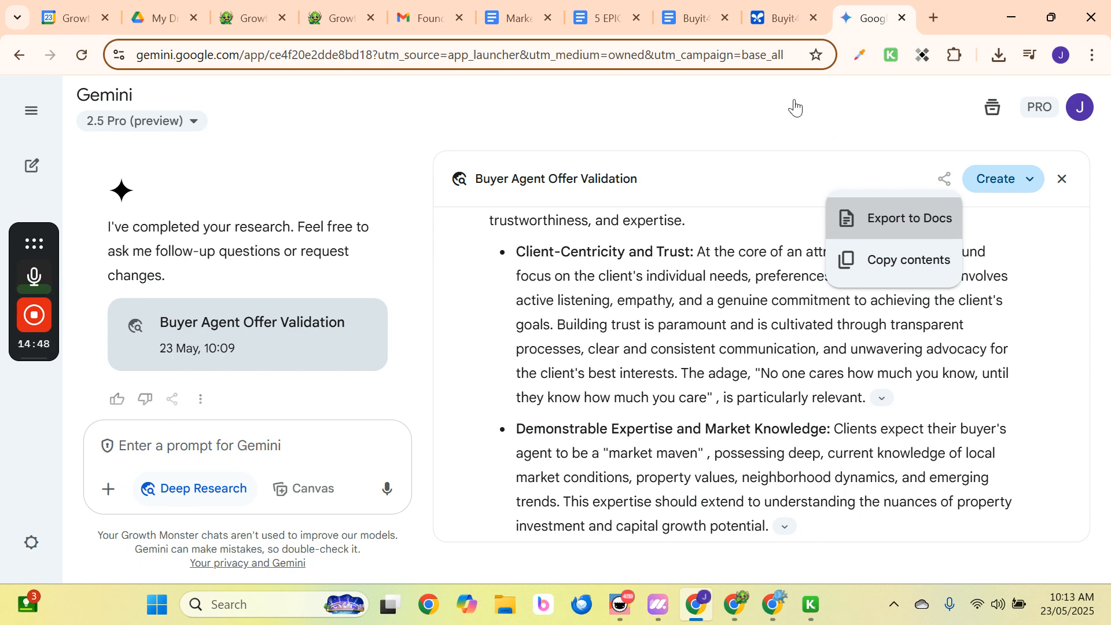
left_click(876, 217)
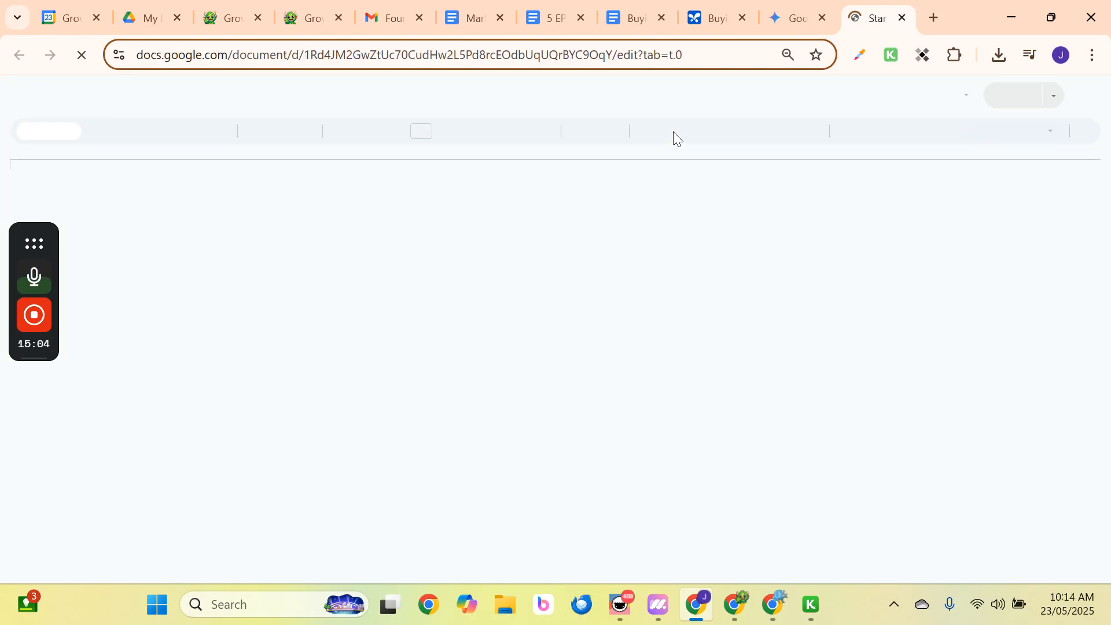
Scroll through the exported report document, then go back to the Gemini report.
scroll(607, 332, "down", 8)
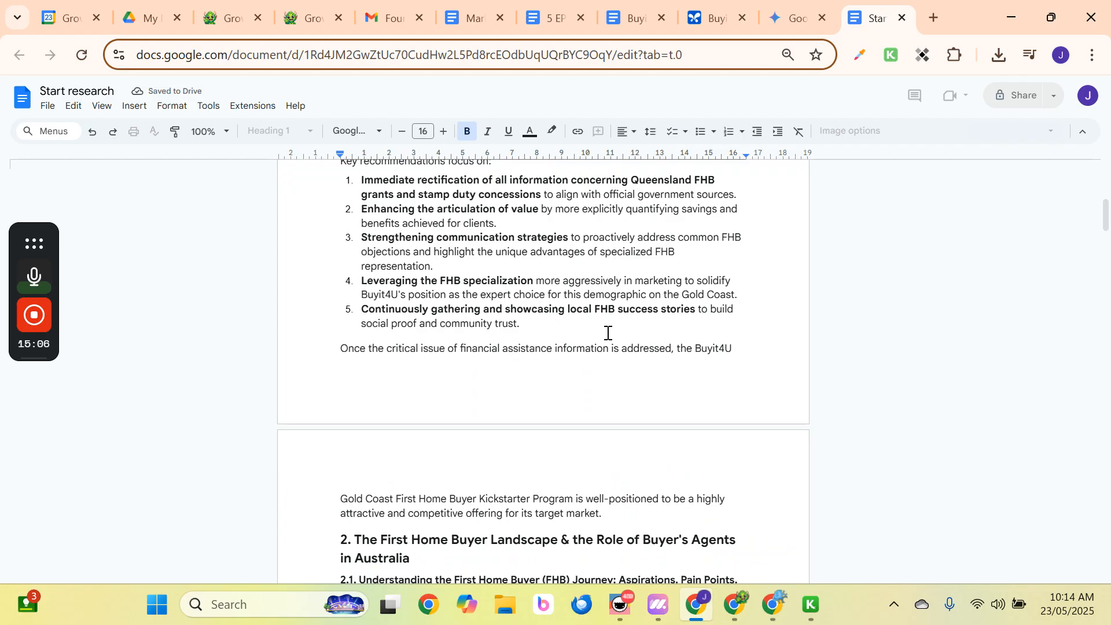
scroll(505, 337, "down", 14)
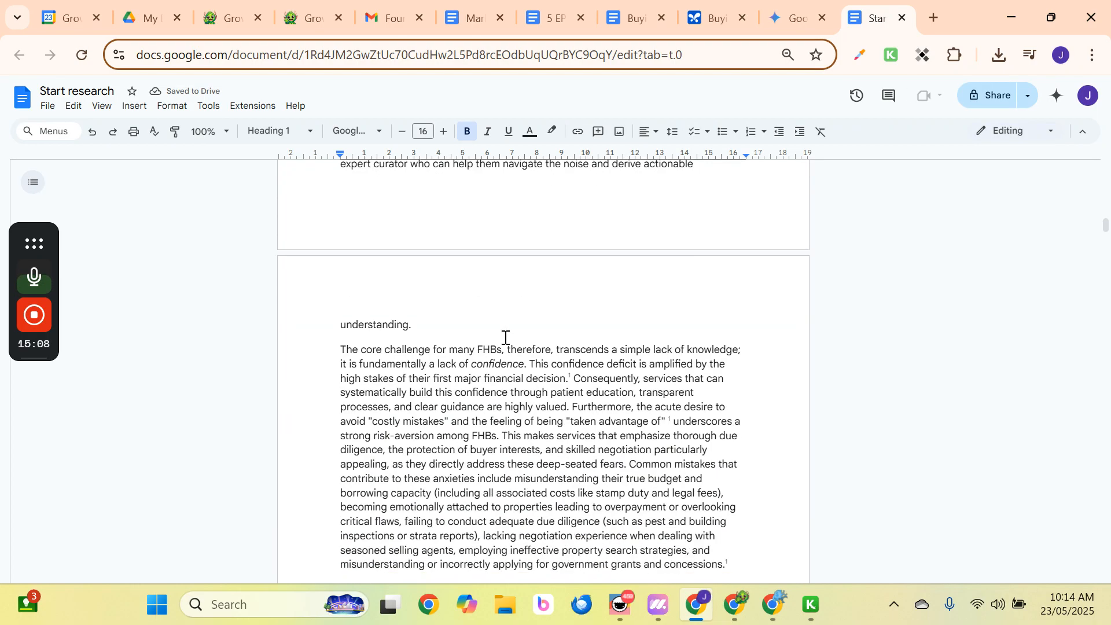
scroll(506, 337, "down", 20)
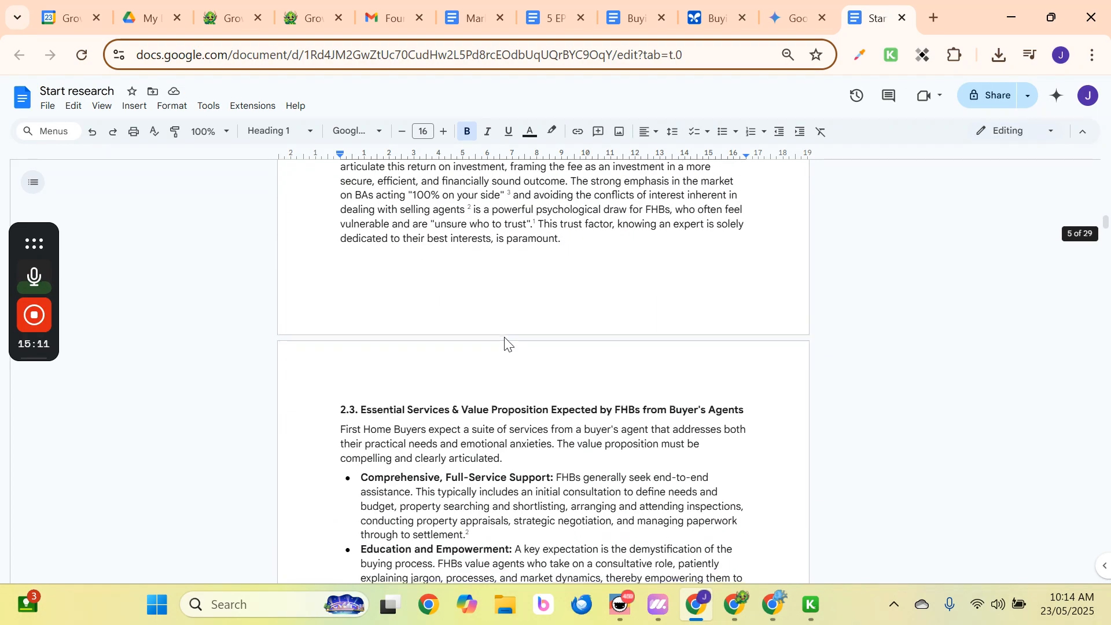
scroll(505, 337, "down", 20)
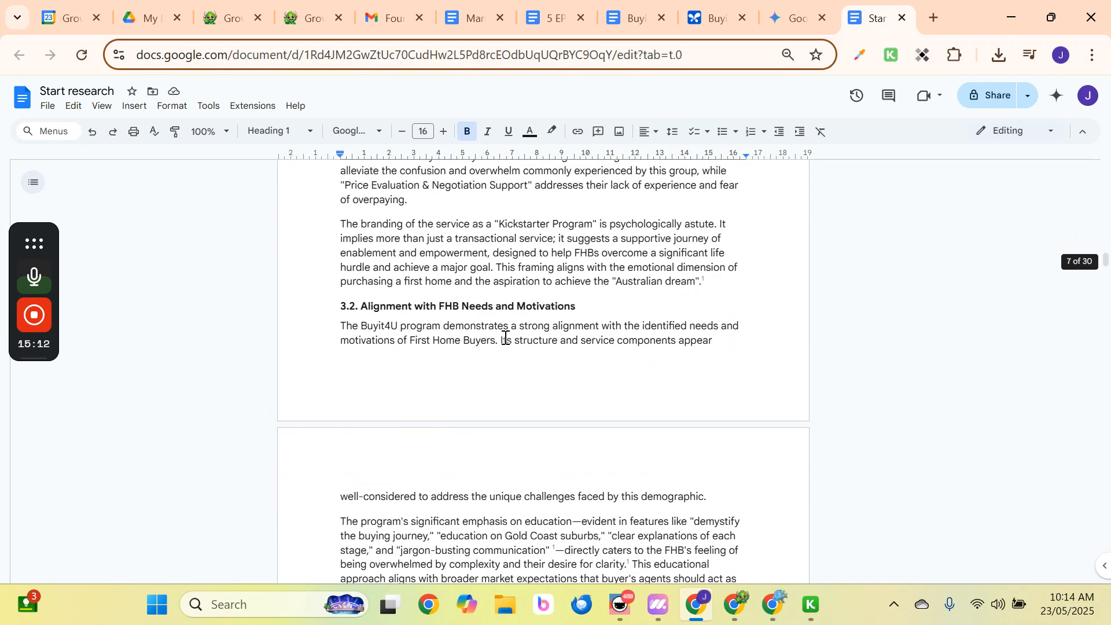
scroll(505, 337, "down", 8)
left_click(797, 17)
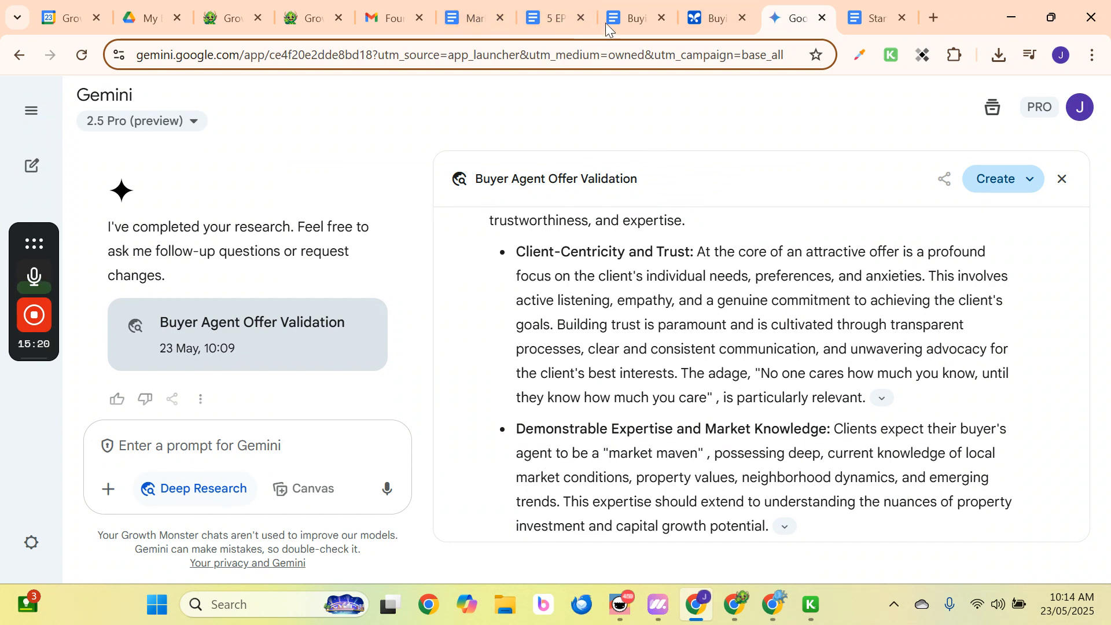
Look over the videos scripts, 5 EPIC ad variations and Marketing Foundations docs, then return to AI Studio.
left_click(637, 18)
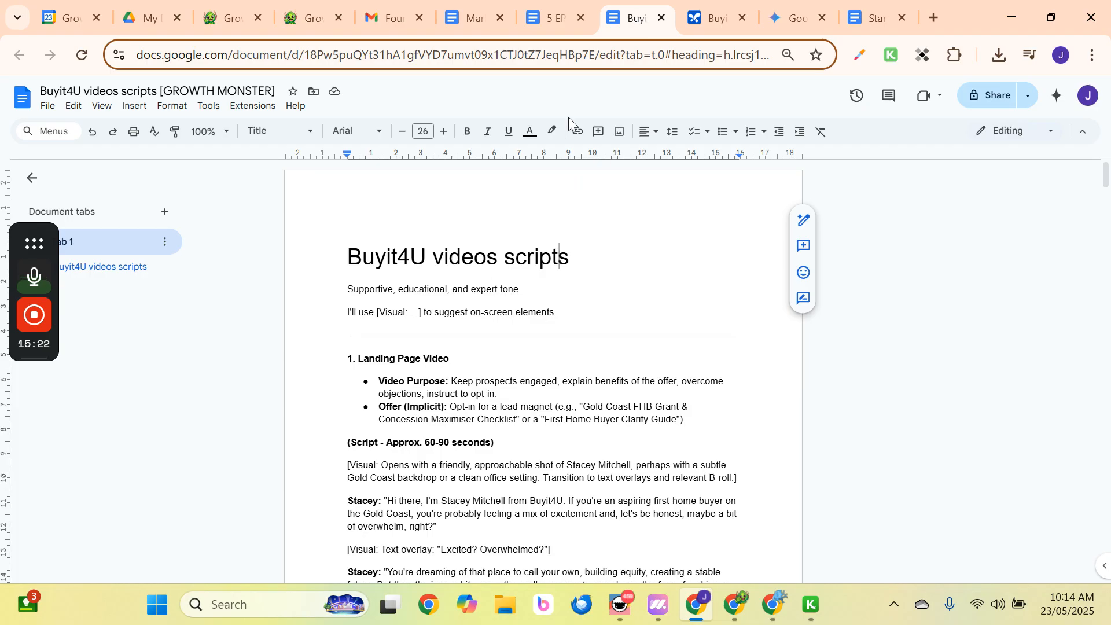
left_click(541, 5)
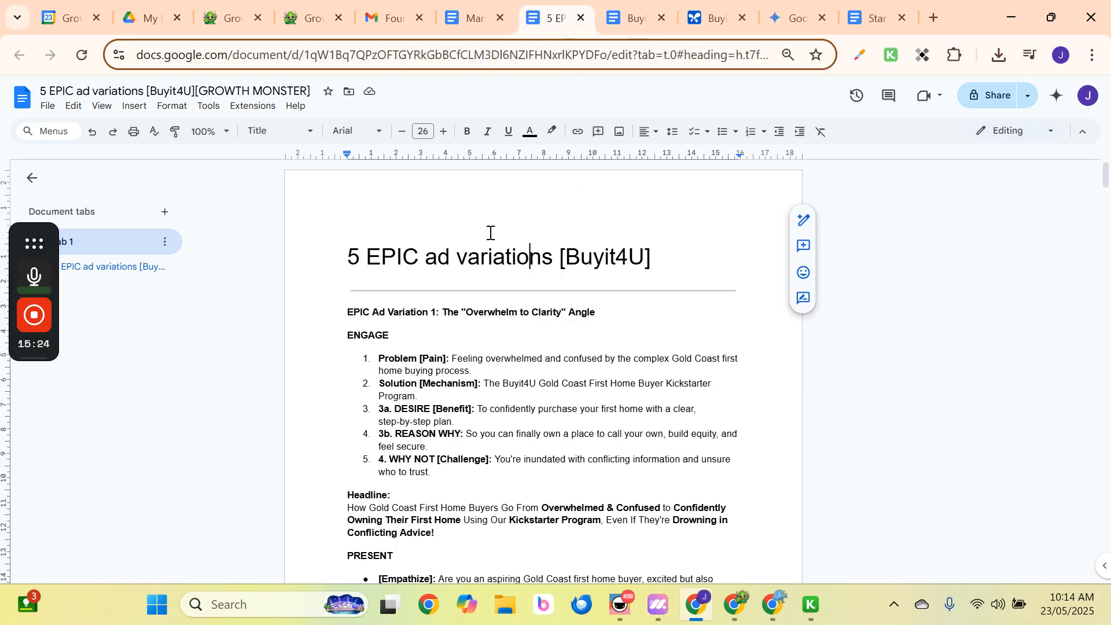
left_click(469, 20)
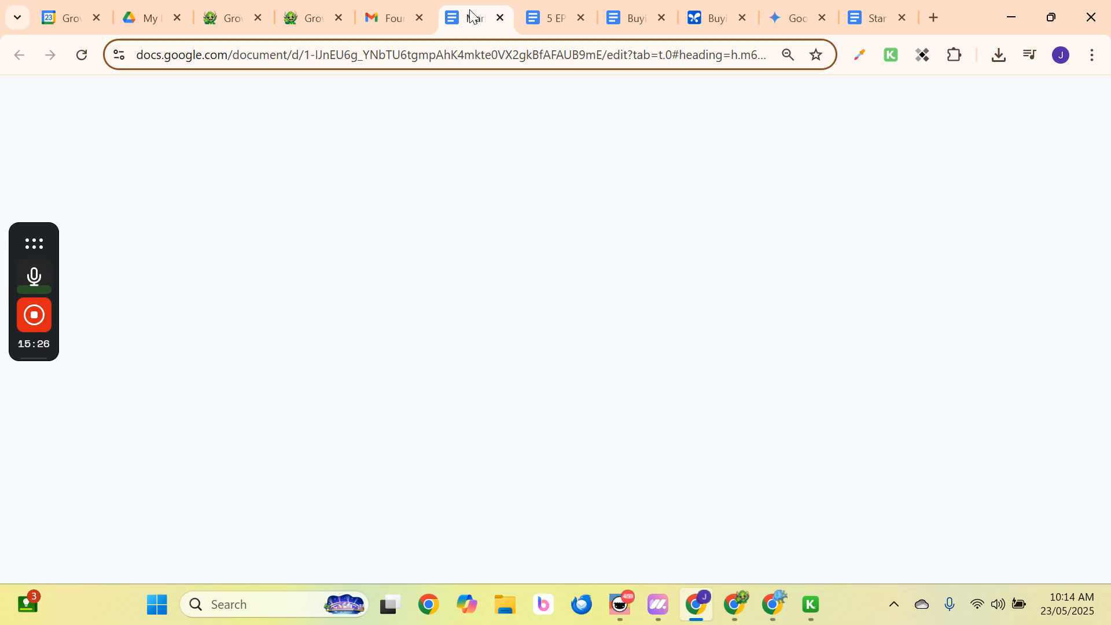
left_click(716, 8)
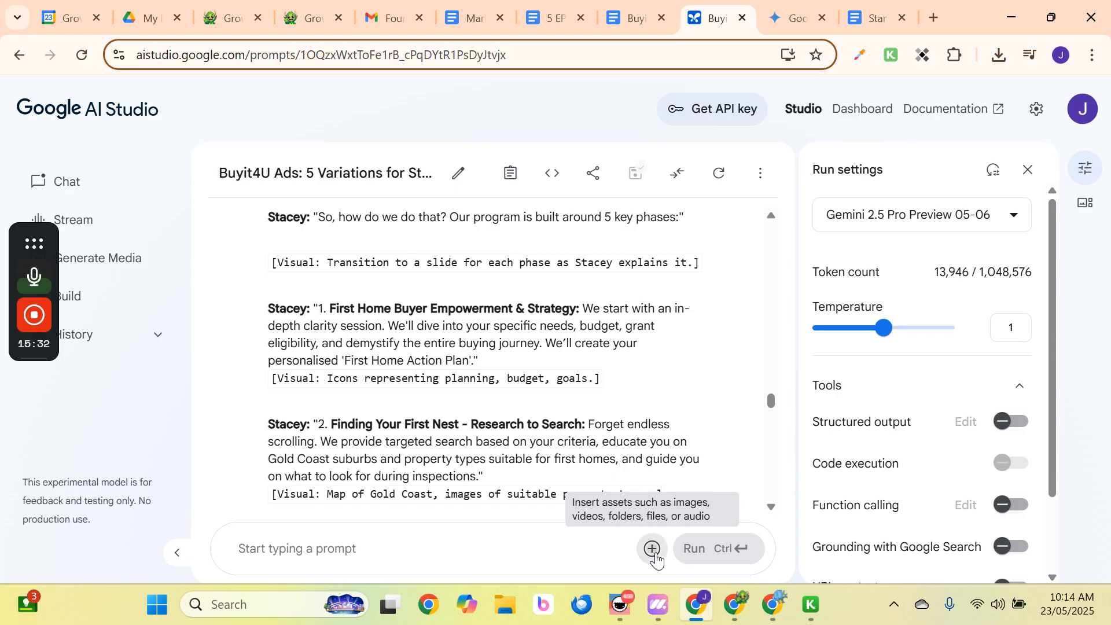
Attach the TAP Email Follow Up Sequence and Application Confirmation Follow Up Emails PDFs.
left_click(654, 552)
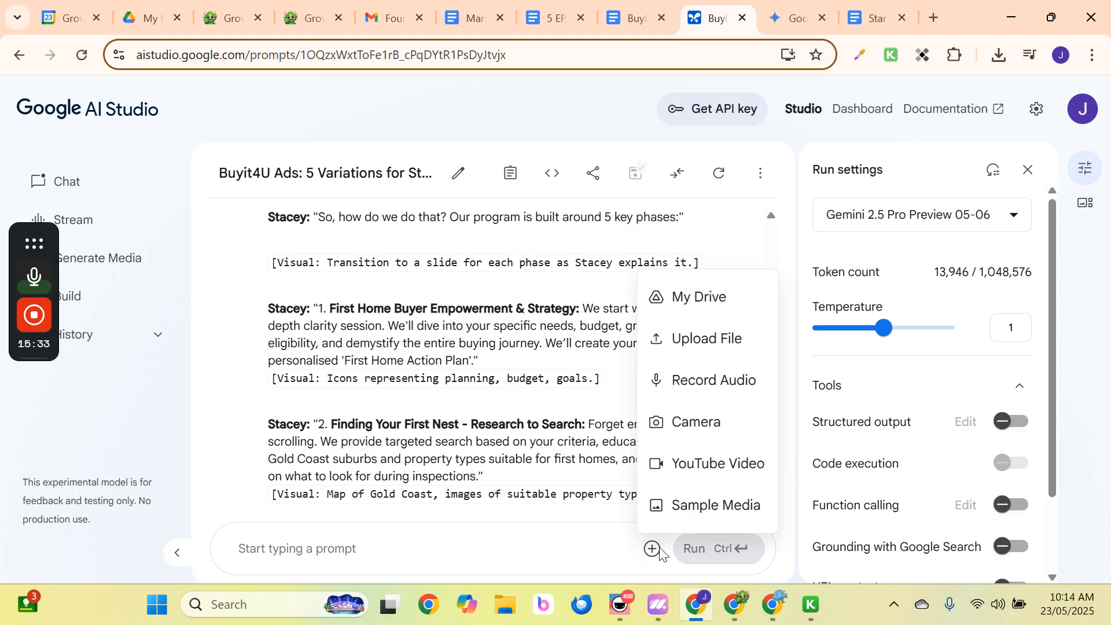
left_click(732, 347)
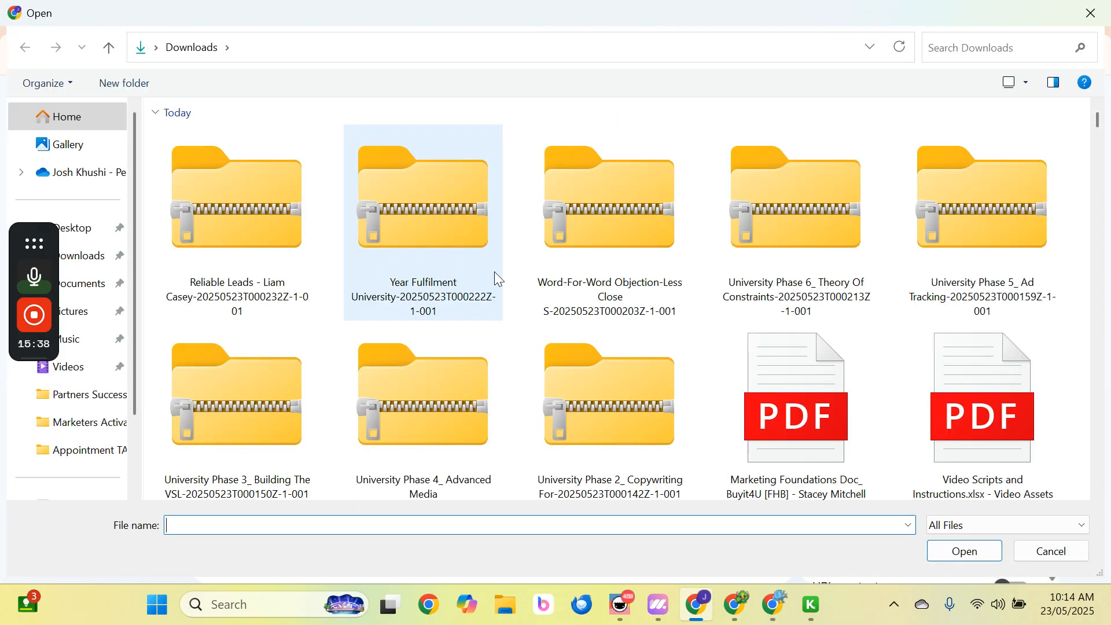
scroll(497, 276, "down", 3)
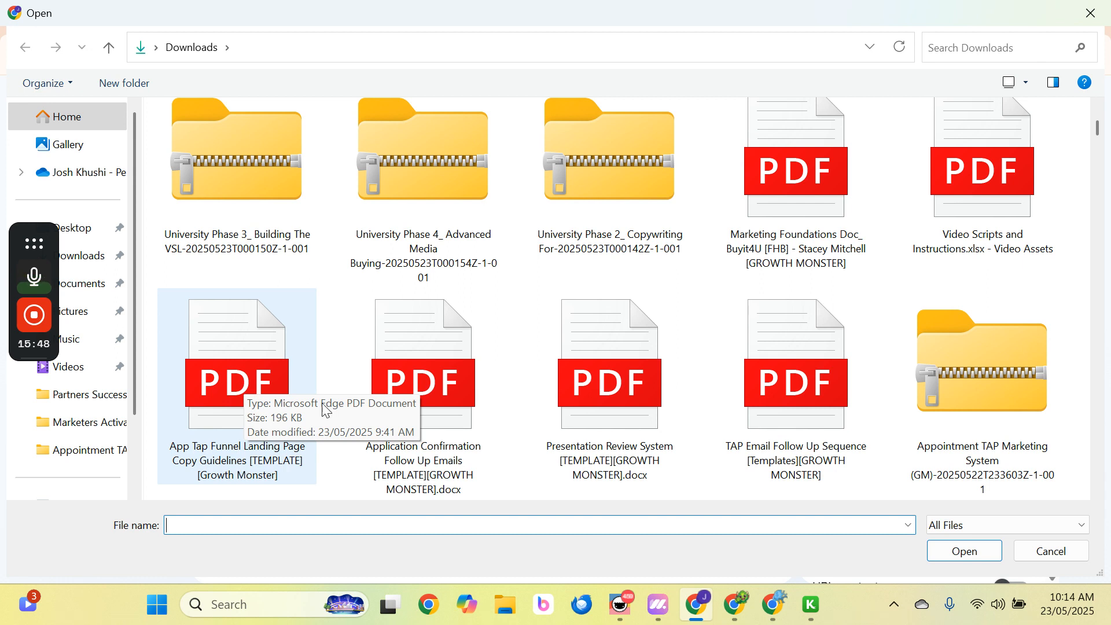
left_click(791, 396)
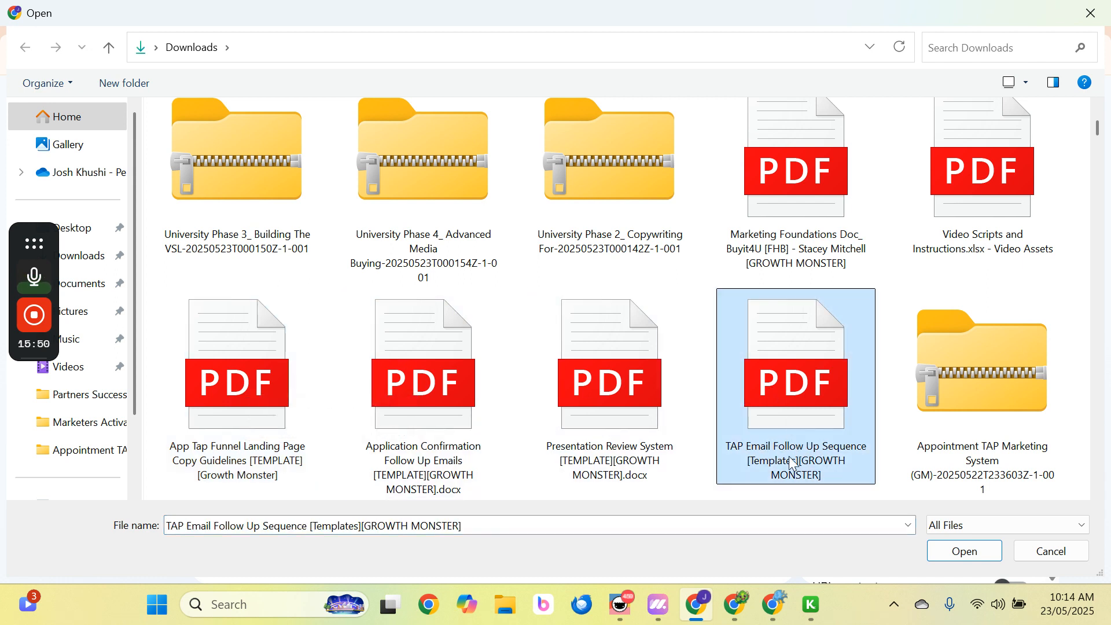
left_click(444, 411, "ctrl")
left_click(964, 550)
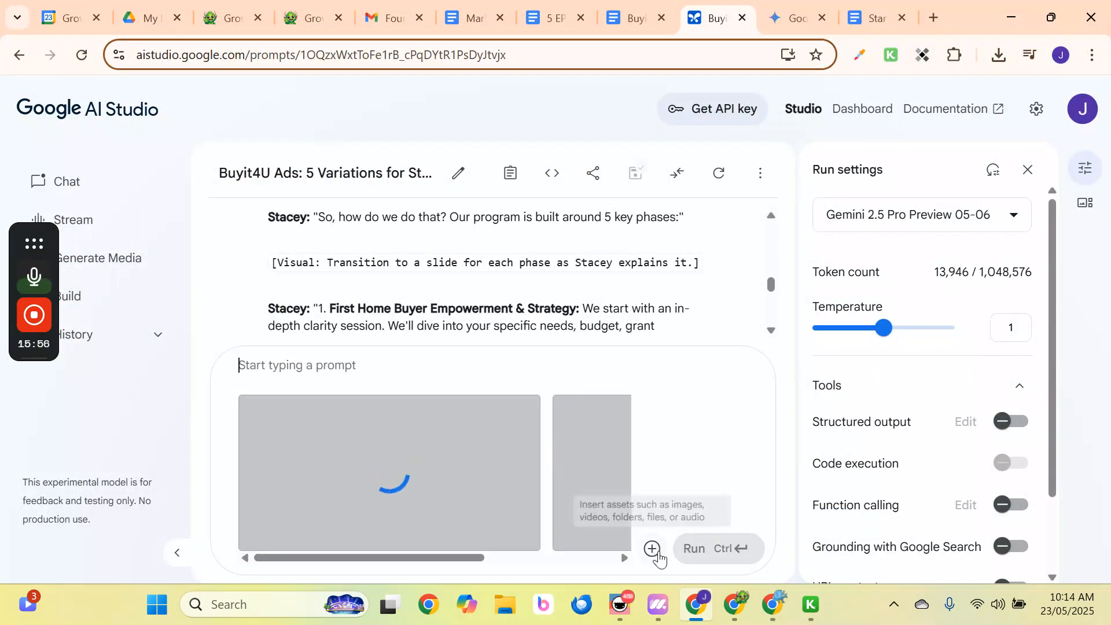
Close the attachment menu and switch to the Start research doc.
left_click(652, 548)
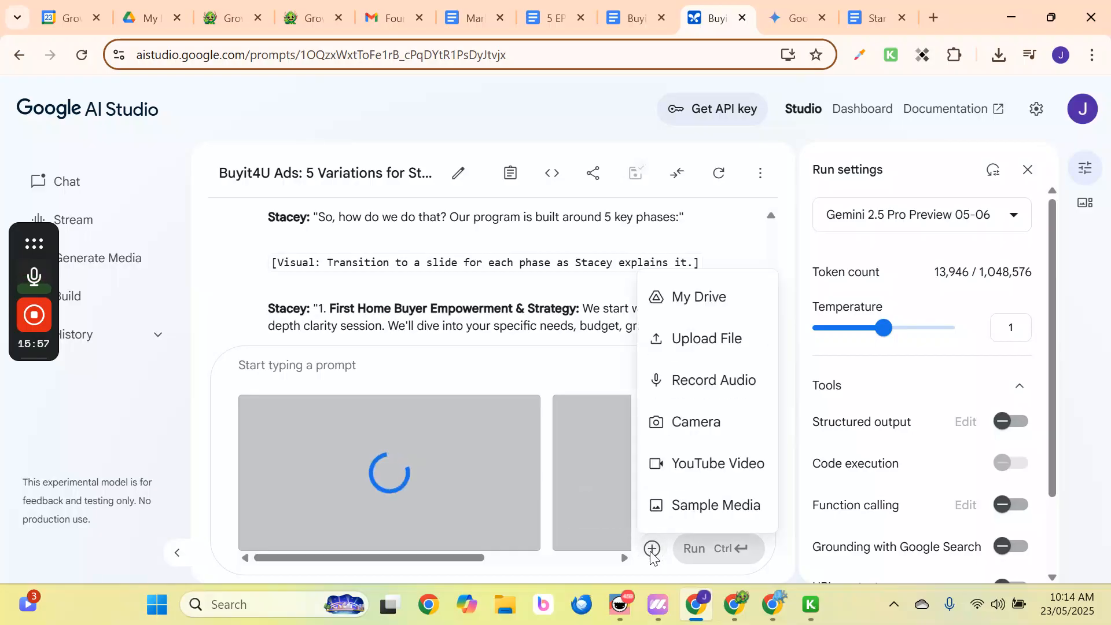
left_click(461, 362)
left_click(859, 20)
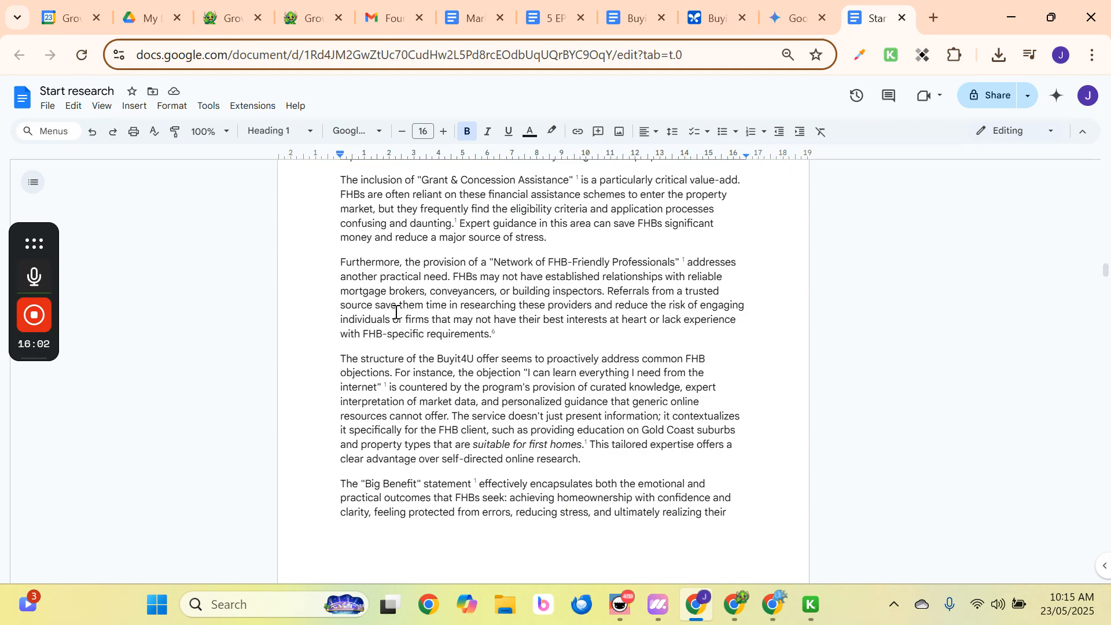
Title the doc with its main heading followed by [BUYIT4U][GROWTH MONSTER].
scroll(526, 307, "up", 5)
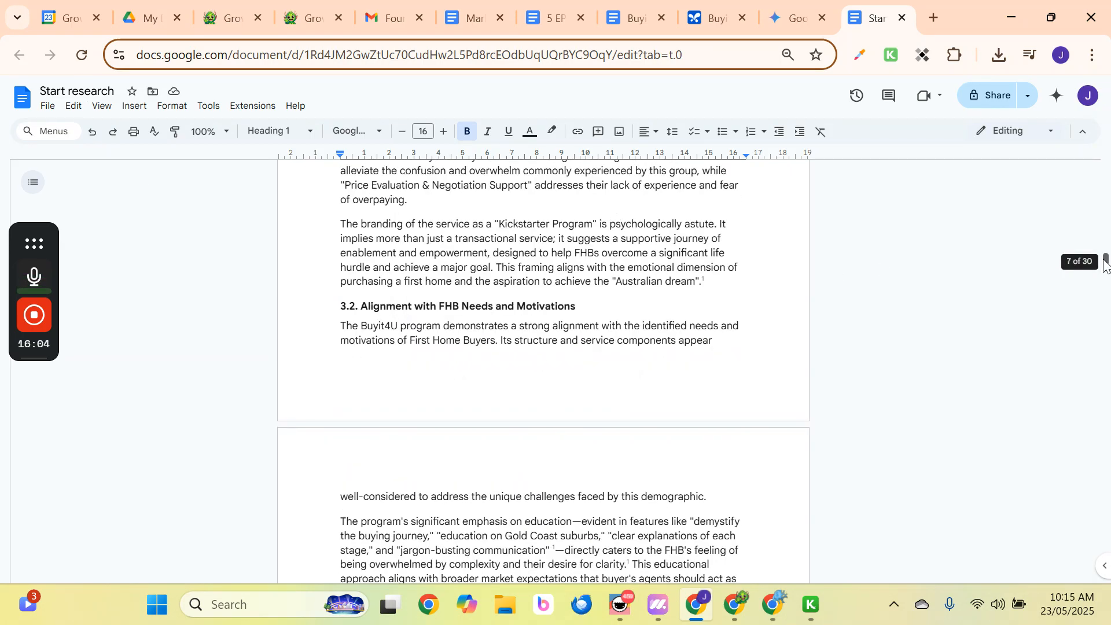
left_click_drag(1106, 262, 1106, 158)
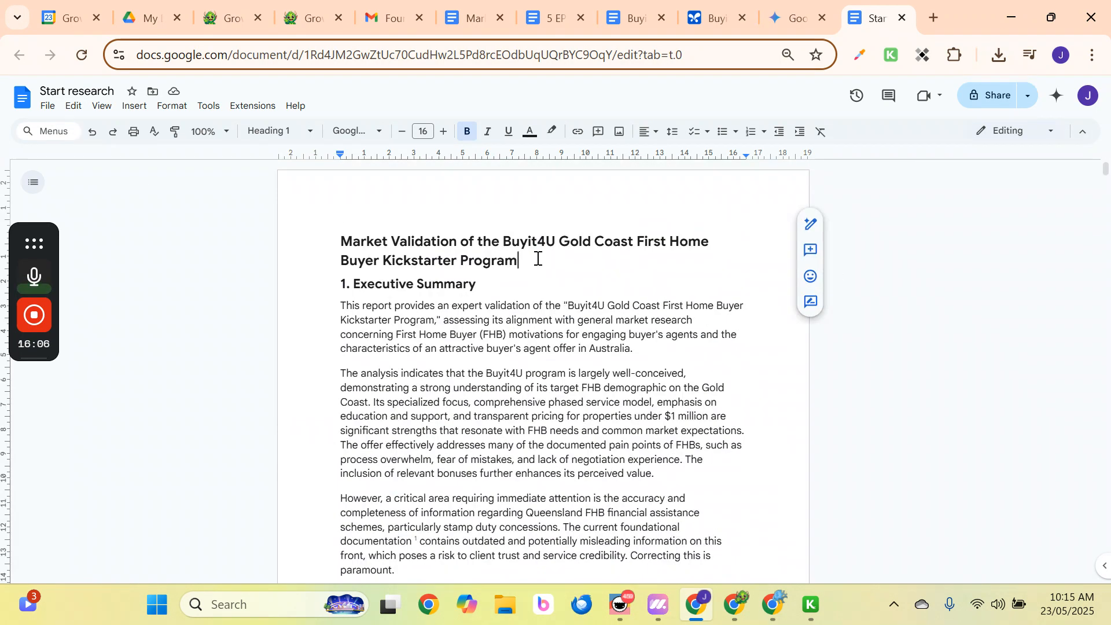
left_click_drag(533, 261, 305, 228)
key("ctrl+c")
left_click(89, 89)
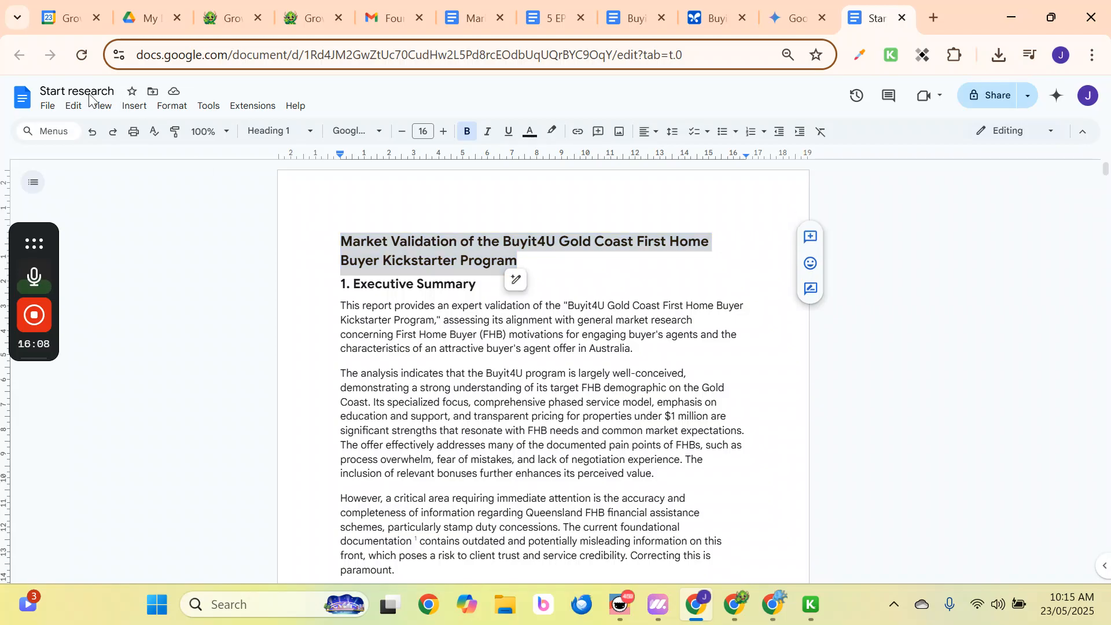
key("ctrl+a")
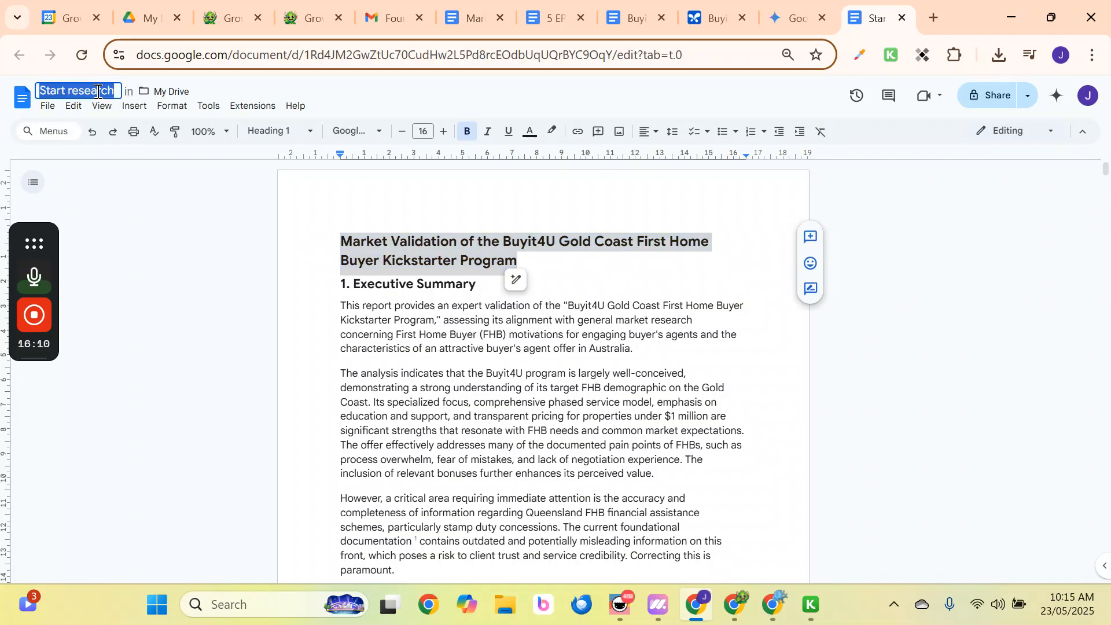
key("ctrl+v")
type("[GR")
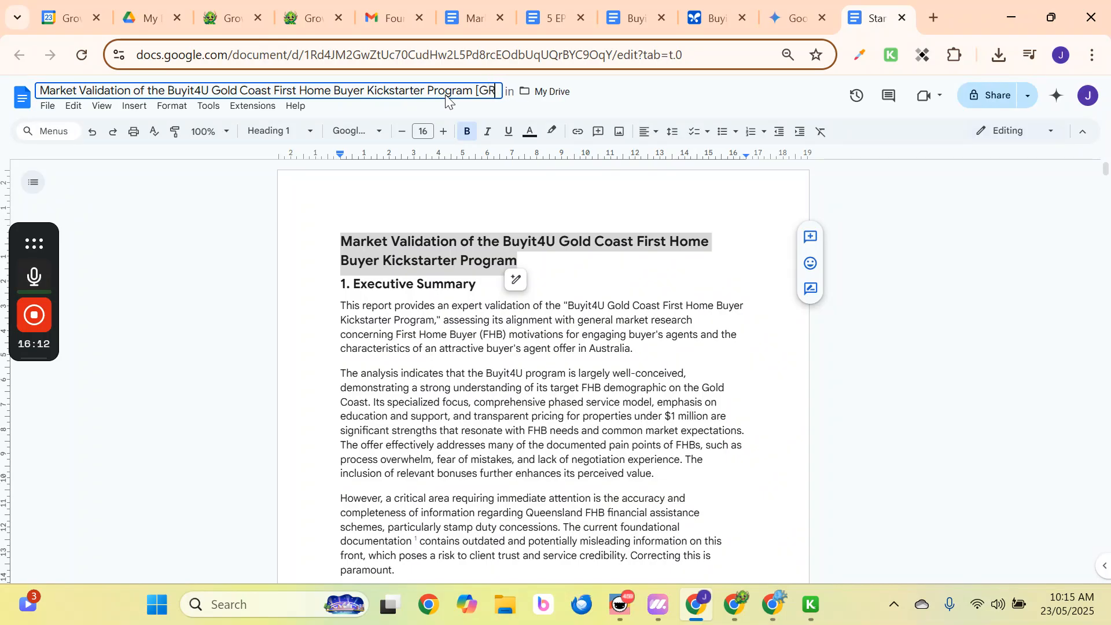
type("OWTH MONSTER]")
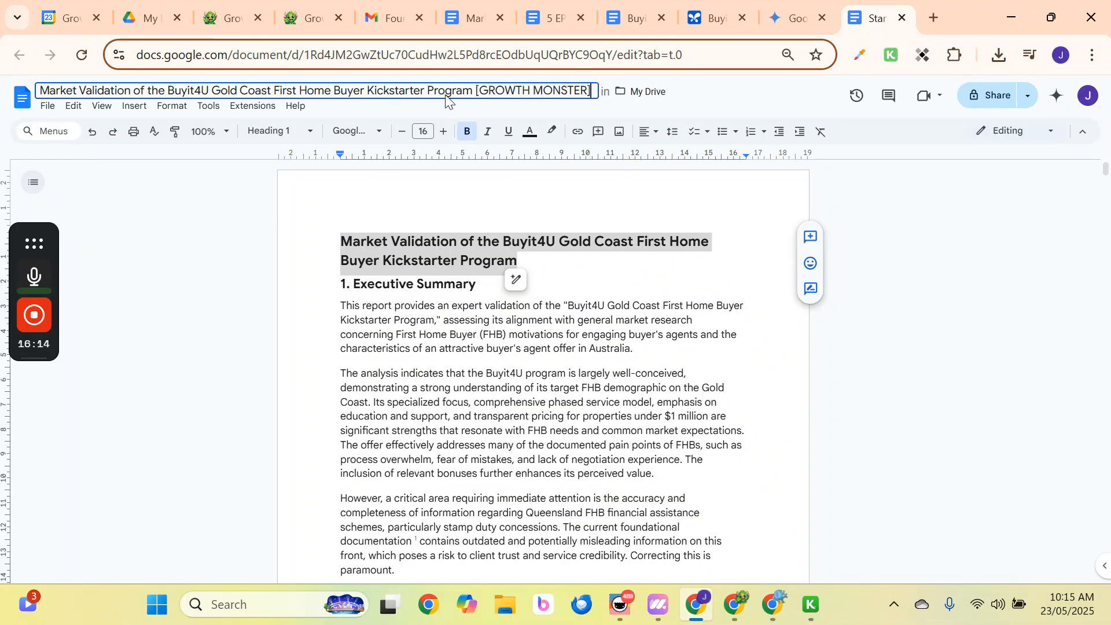
key("Return")
left_click(50, 107)
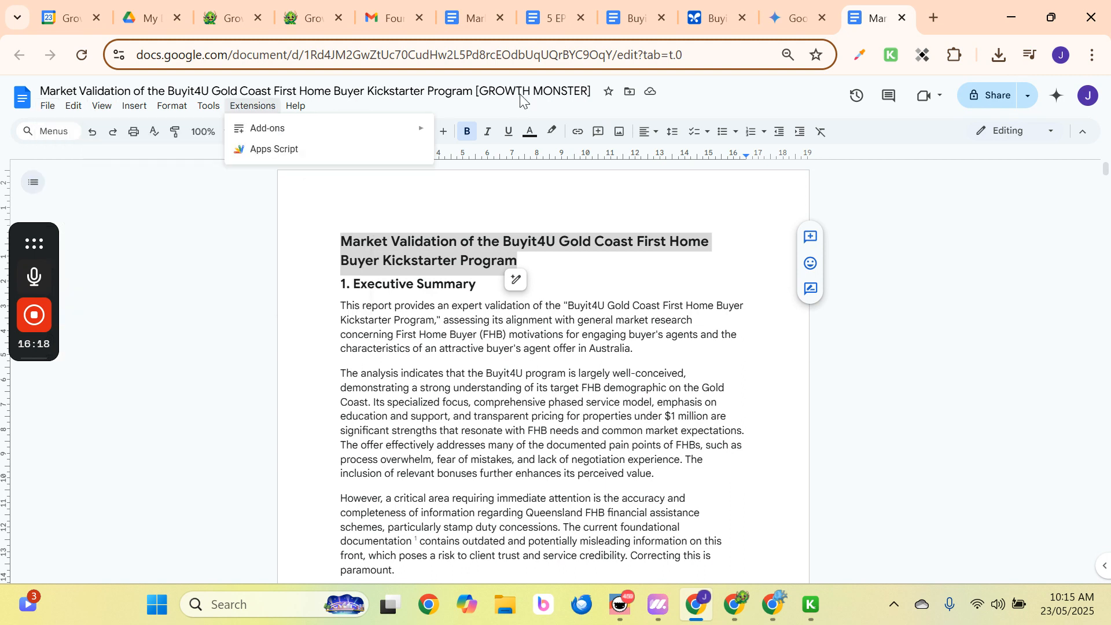
left_click(499, 90)
type("[BUY]")
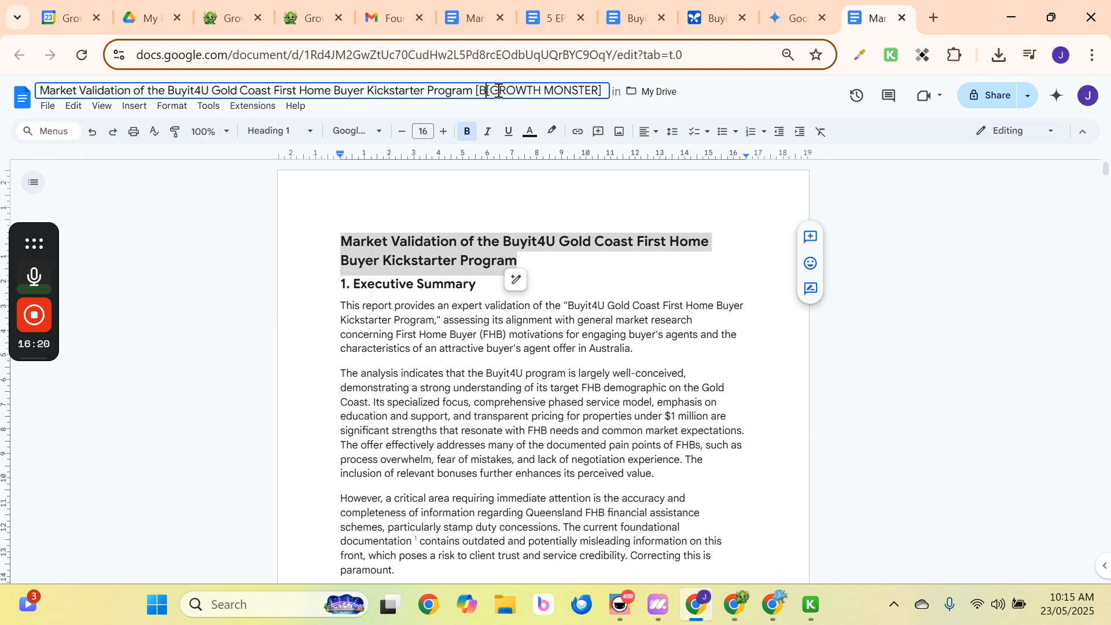
type("IT")
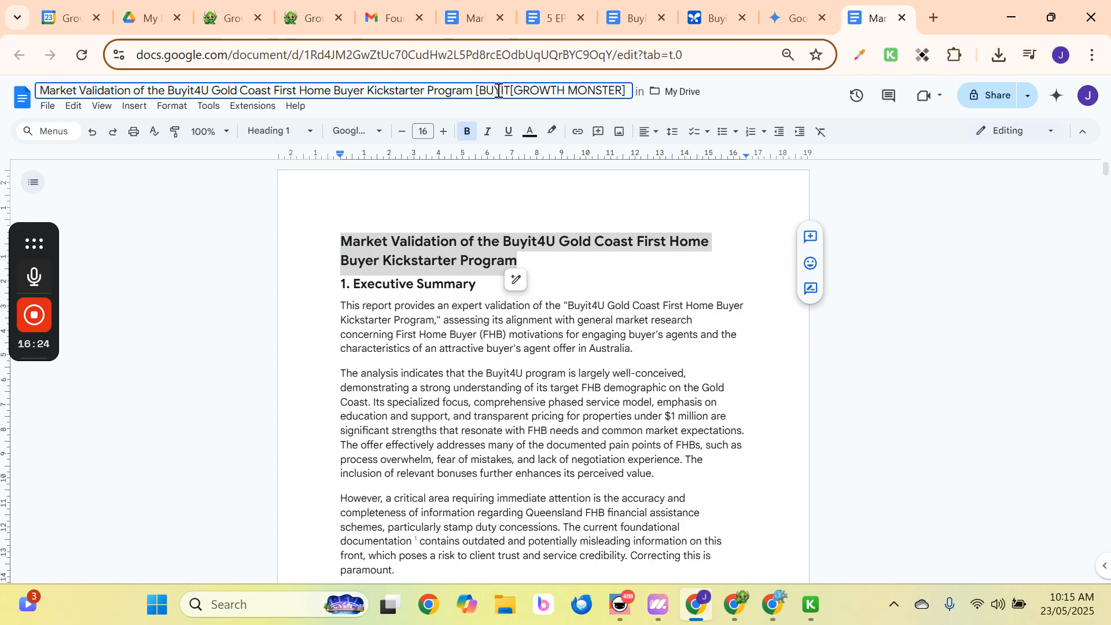
type("4U]")
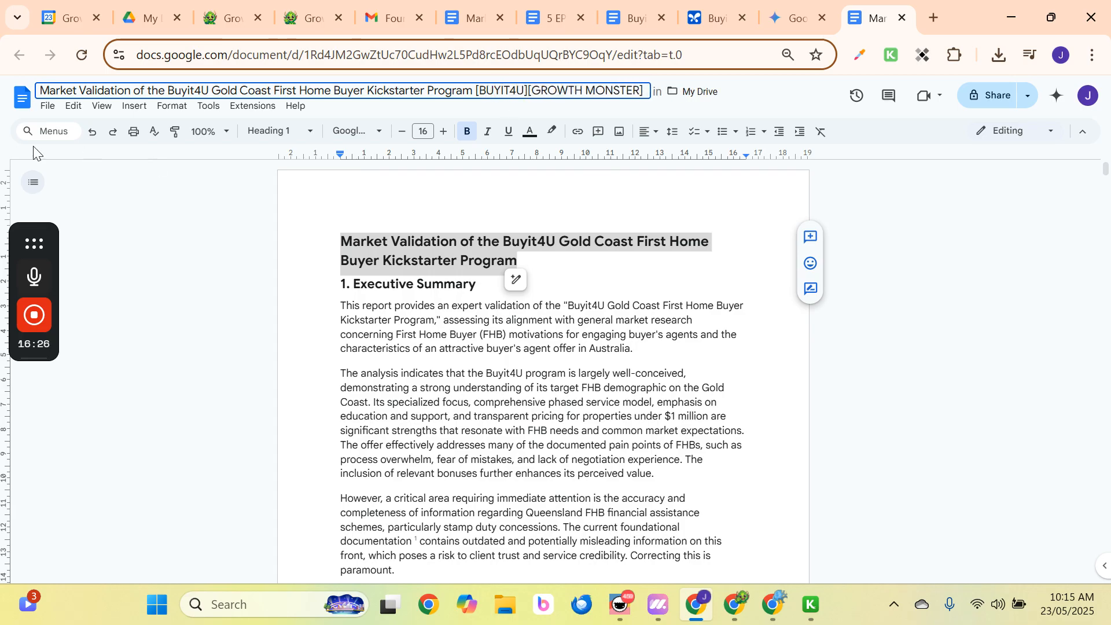
Download the document as a PDF document (.pdf).
left_click(47, 106)
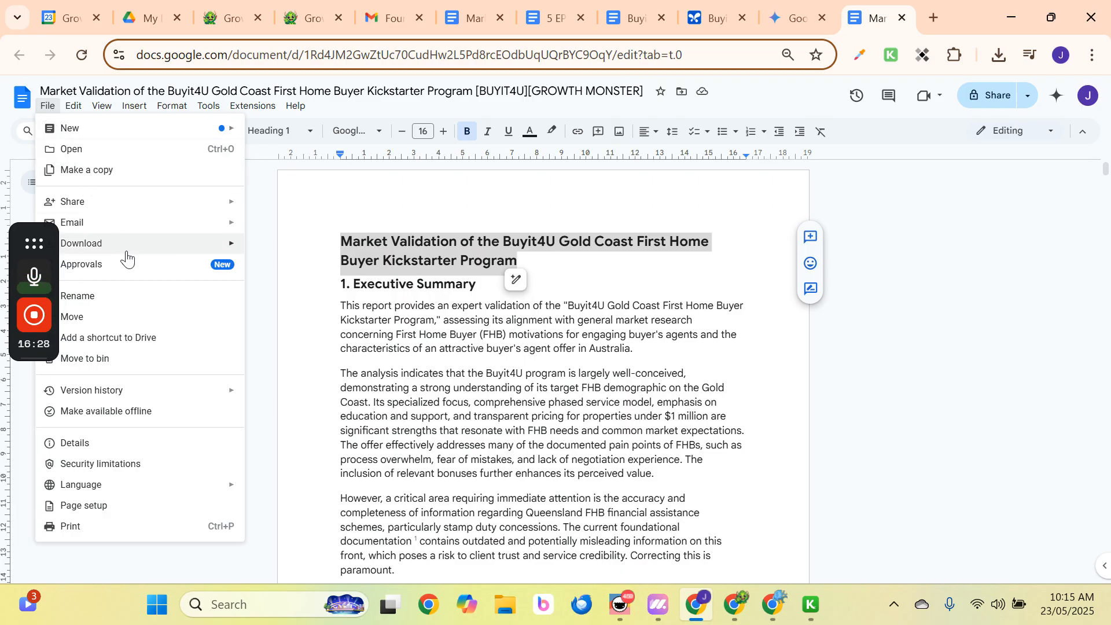
mouse_move(126, 253)
left_click(322, 310)
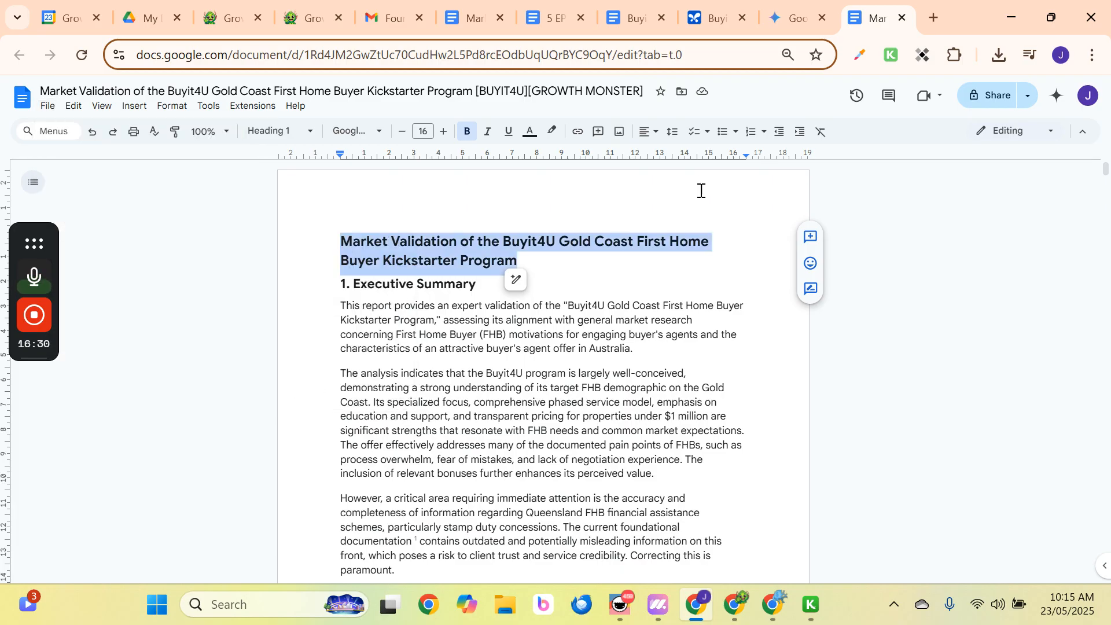
Back in AI Studio, attach the Market Validation PDF to the prompt.
left_click(711, 16)
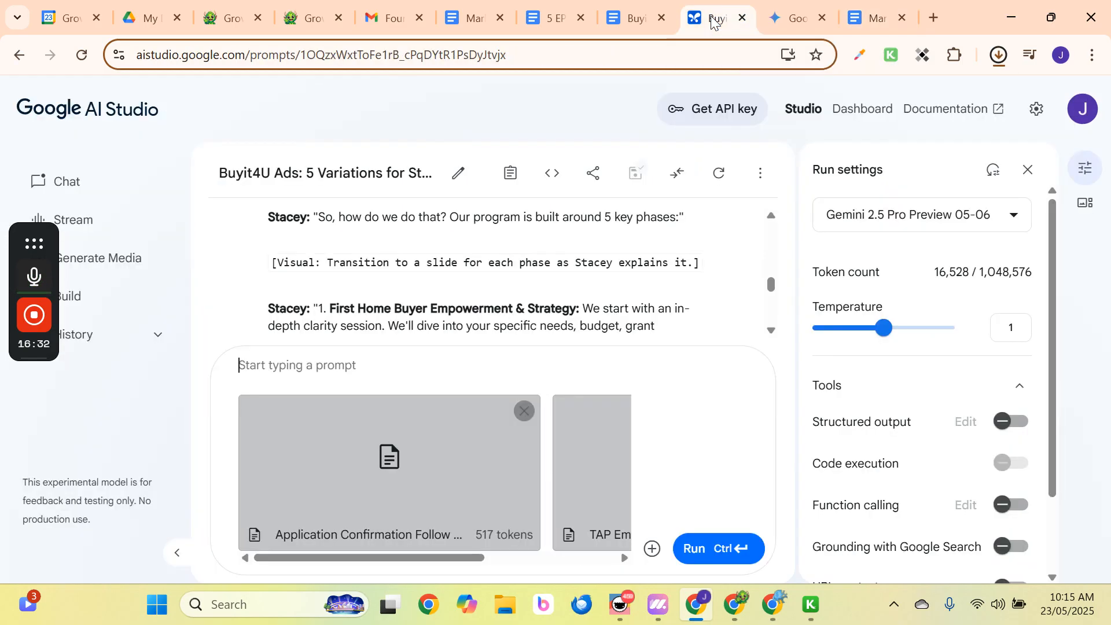
left_click(654, 552)
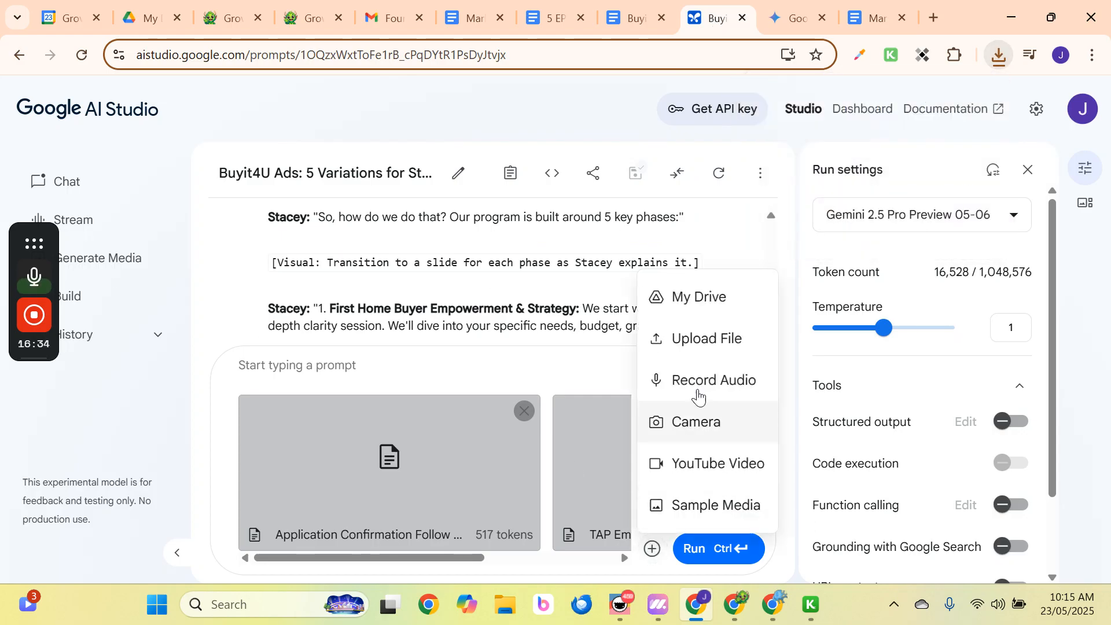
left_click(719, 335)
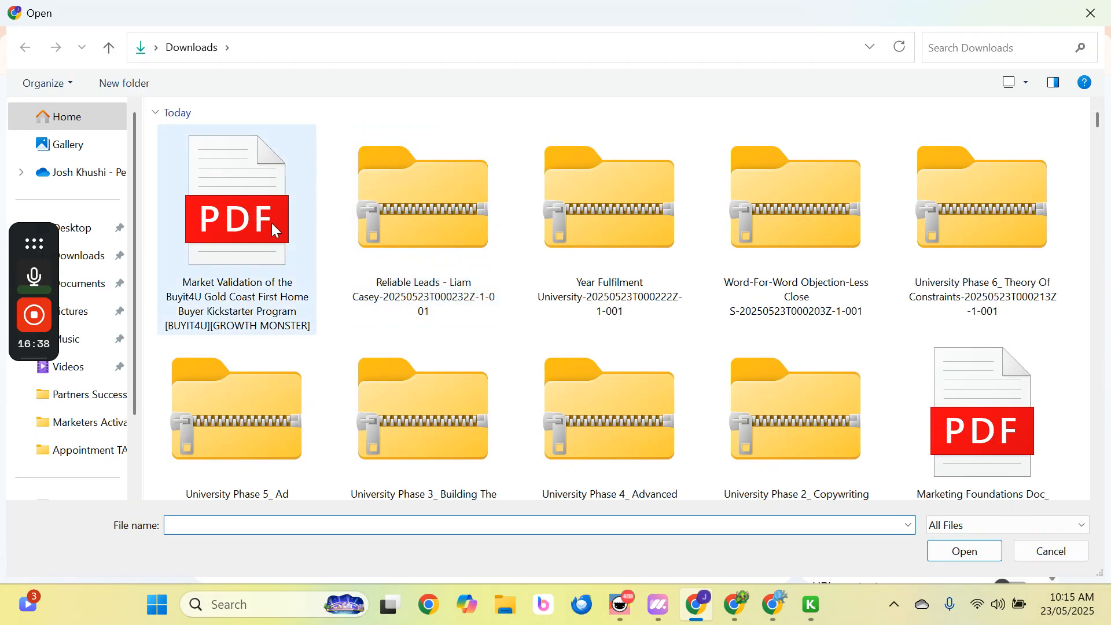
left_click(272, 224)
left_click(986, 557)
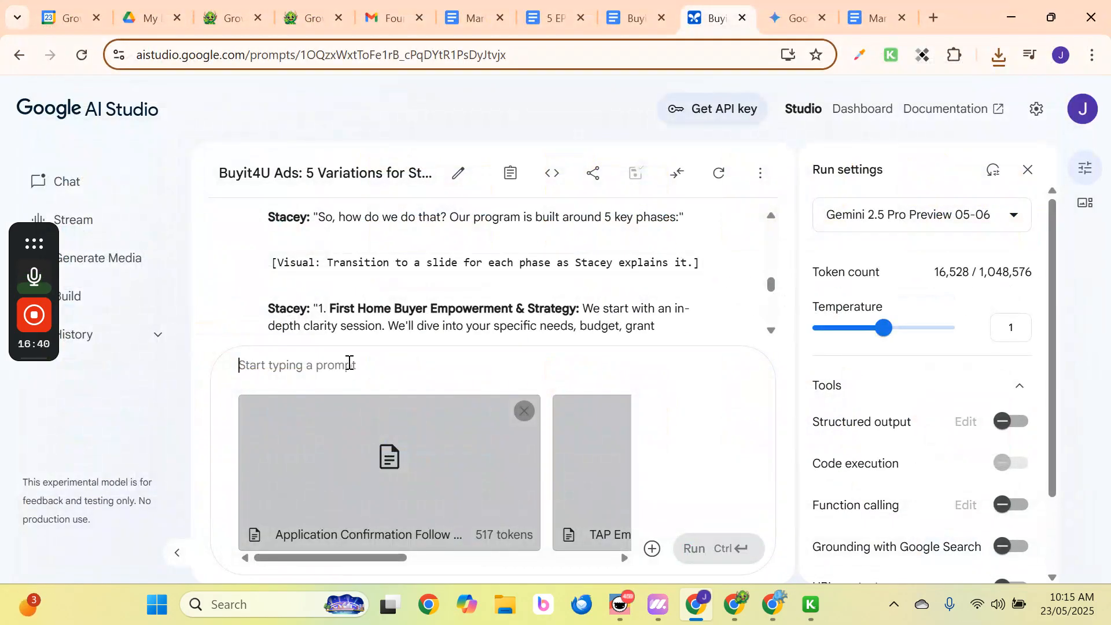
Send the prompt 'Create the emails using the templates provided'.
type("Create the ")
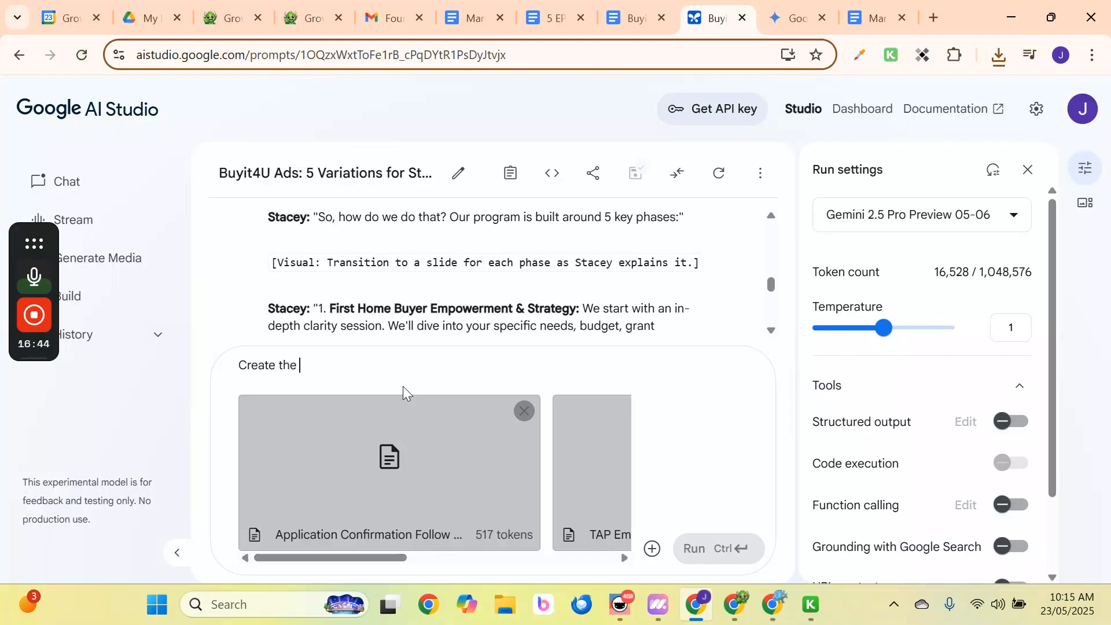
type("follow")
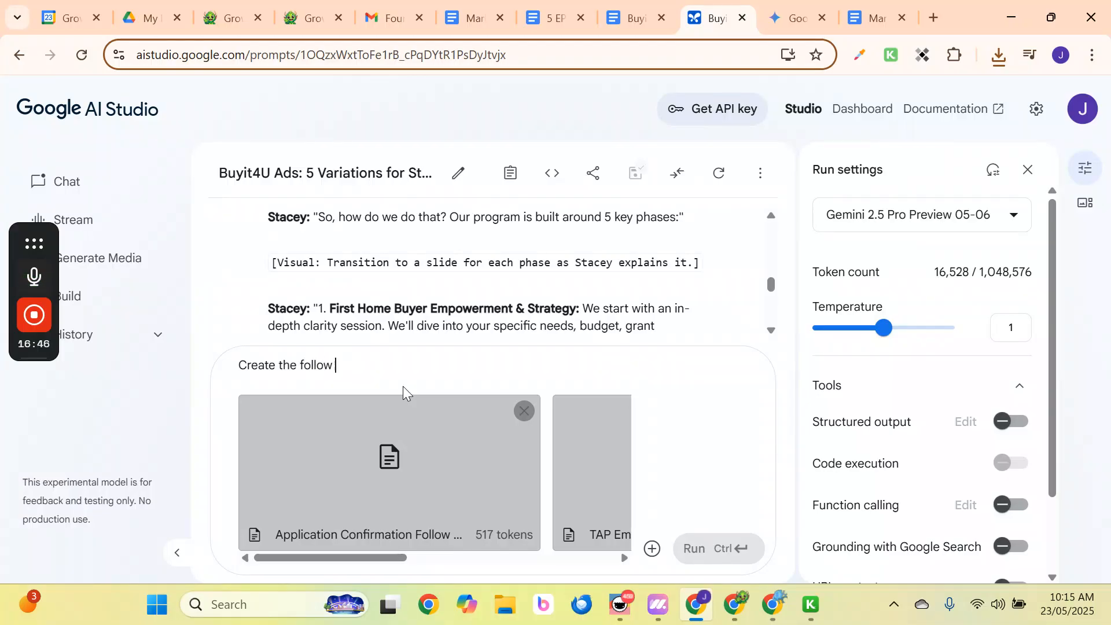
key("BackSpace")
key("BackSpace")
key("BackSpace")
key("BackSpace")
key("BackSpace")
key("BackSpace")
key("BackSpace")
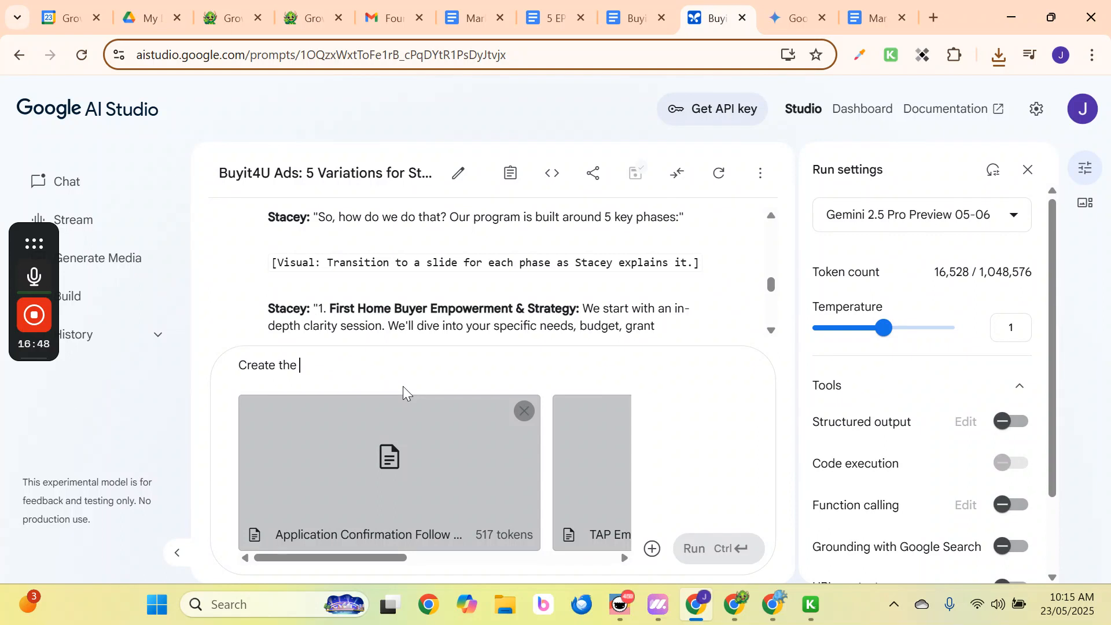
type("emails")
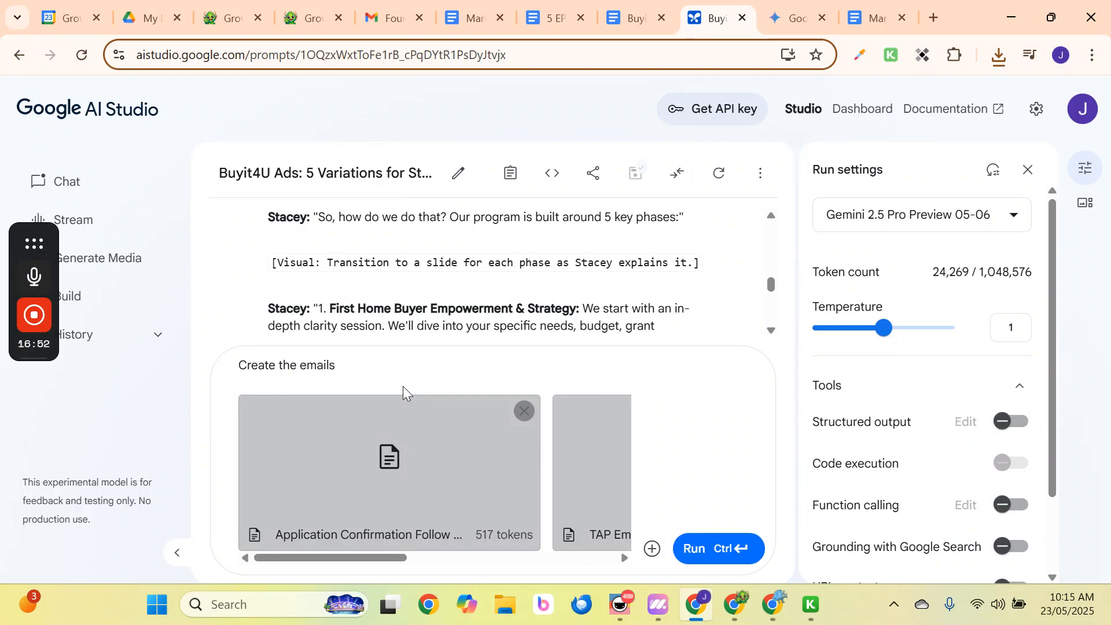
type("using the ")
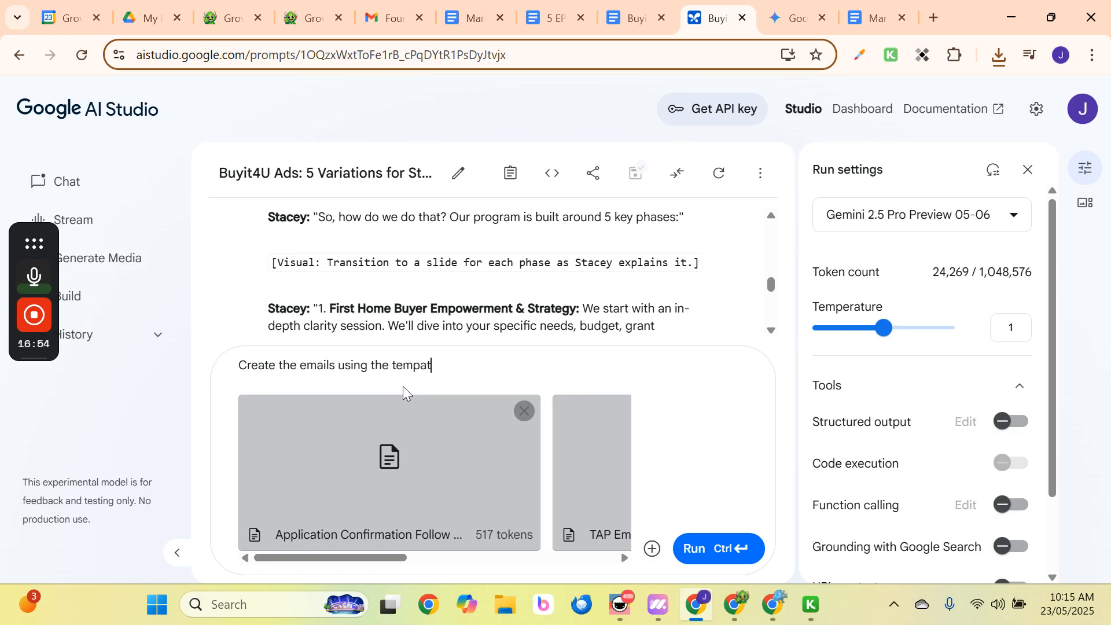
type("templa")
key("BackSpace")
type("lates f")
key("BackSpace")
type("provid")
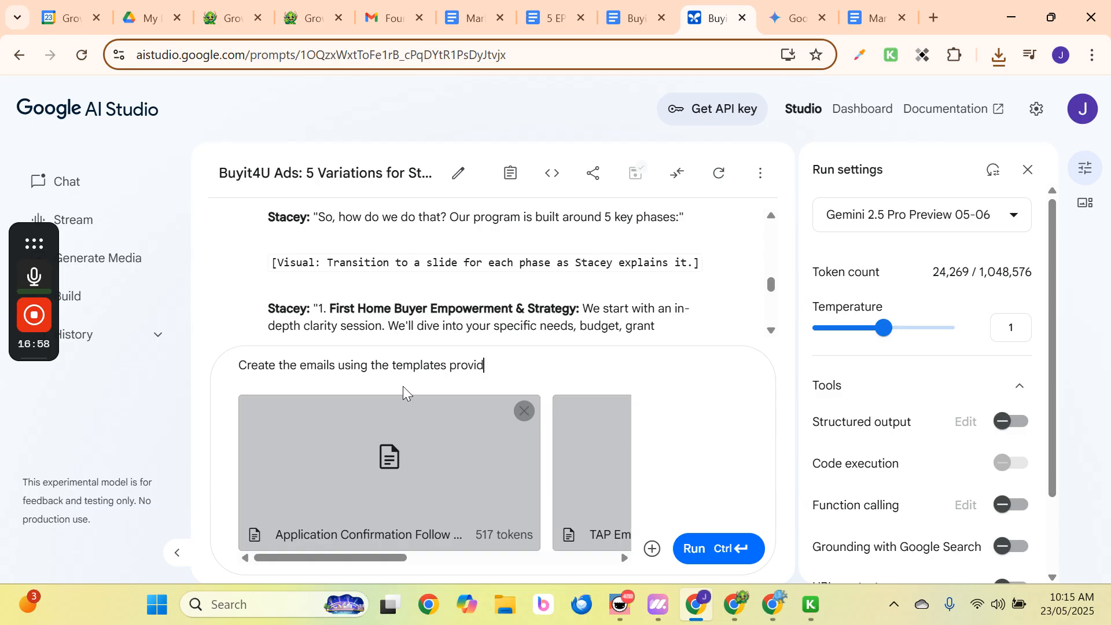
type("ed for")
key("BackSpace")
key("BackSpace")
key("BackSpace")
key("BackSpace")
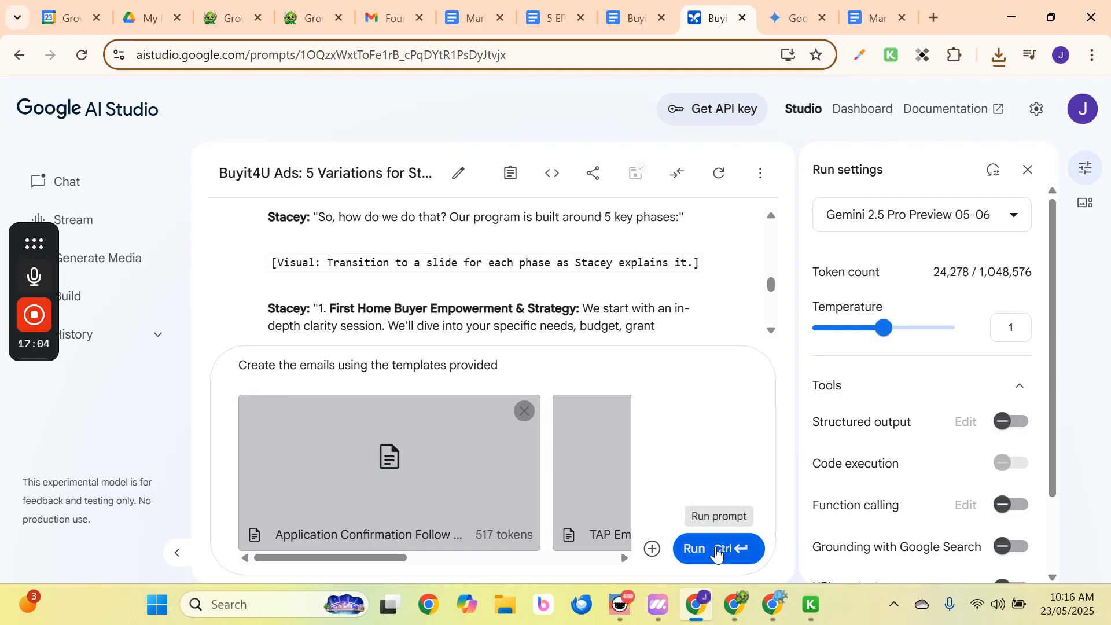
left_click(717, 550)
Copy the reply's sentence naming the two lead magnets.
scroll(579, 425, "down", 10)
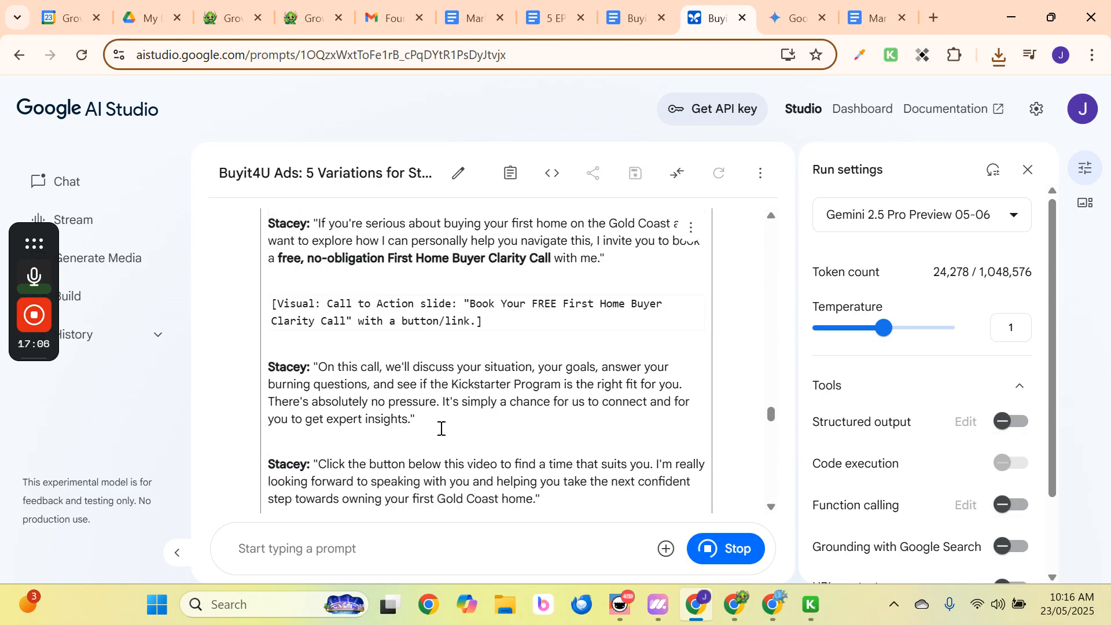
scroll(440, 415, "down", 15)
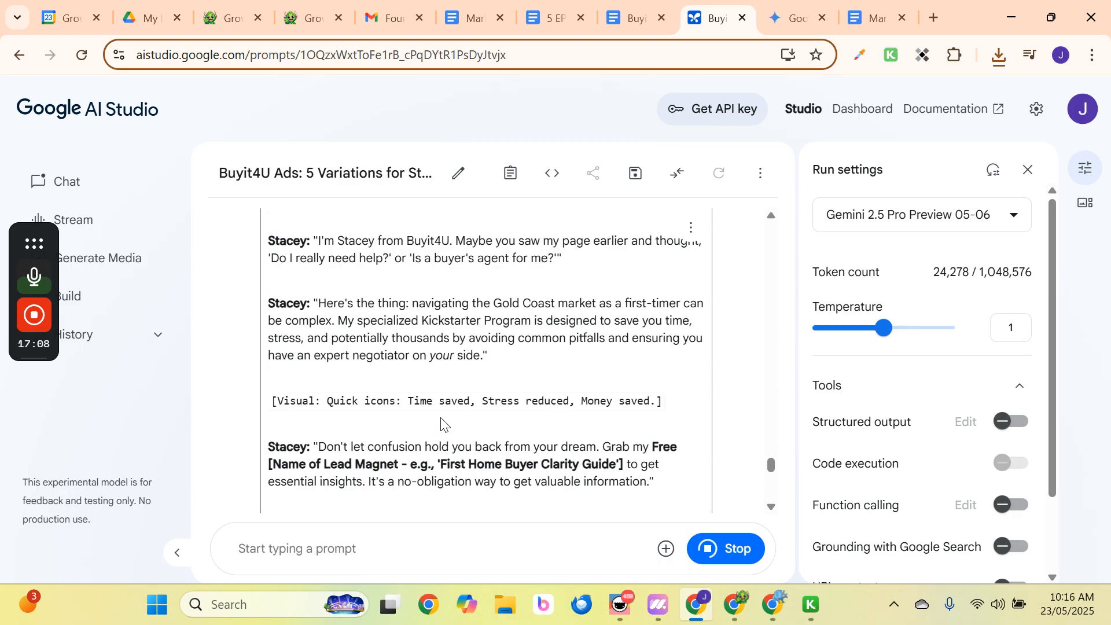
scroll(444, 420, "down", 10)
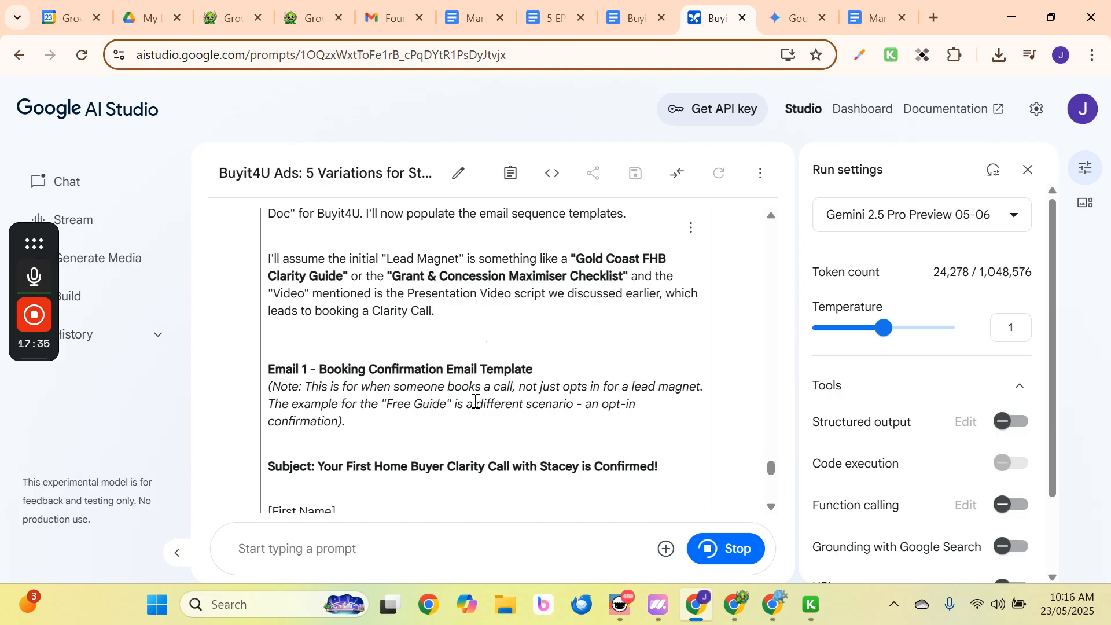
scroll(475, 317, "down", 7)
scroll(474, 332, "up", 9)
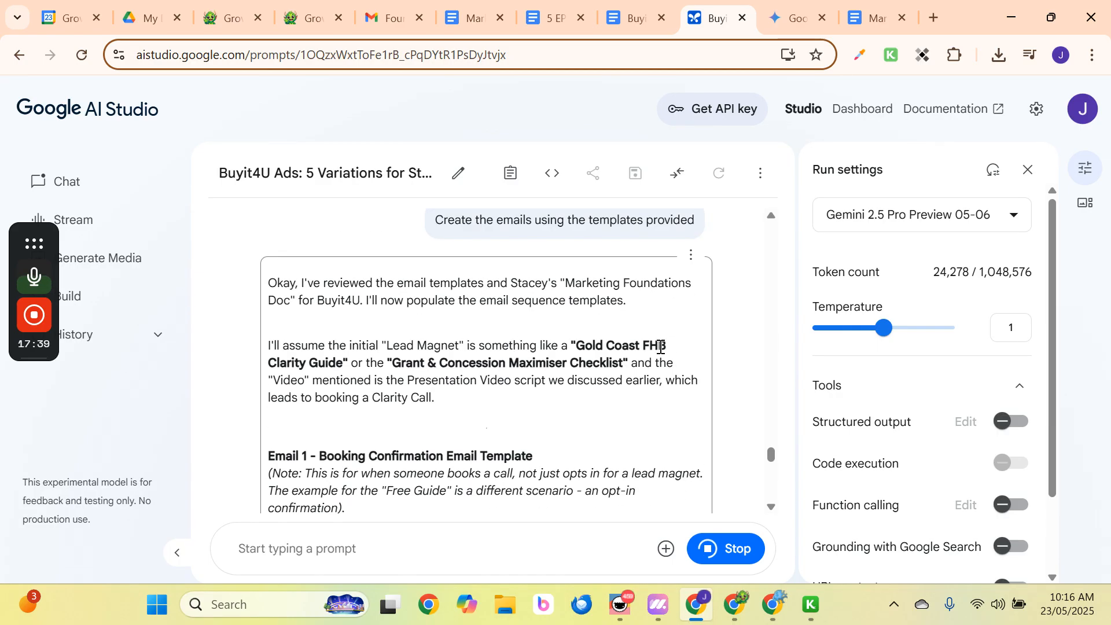
left_click_drag(382, 345, 628, 363)
right_click(569, 345)
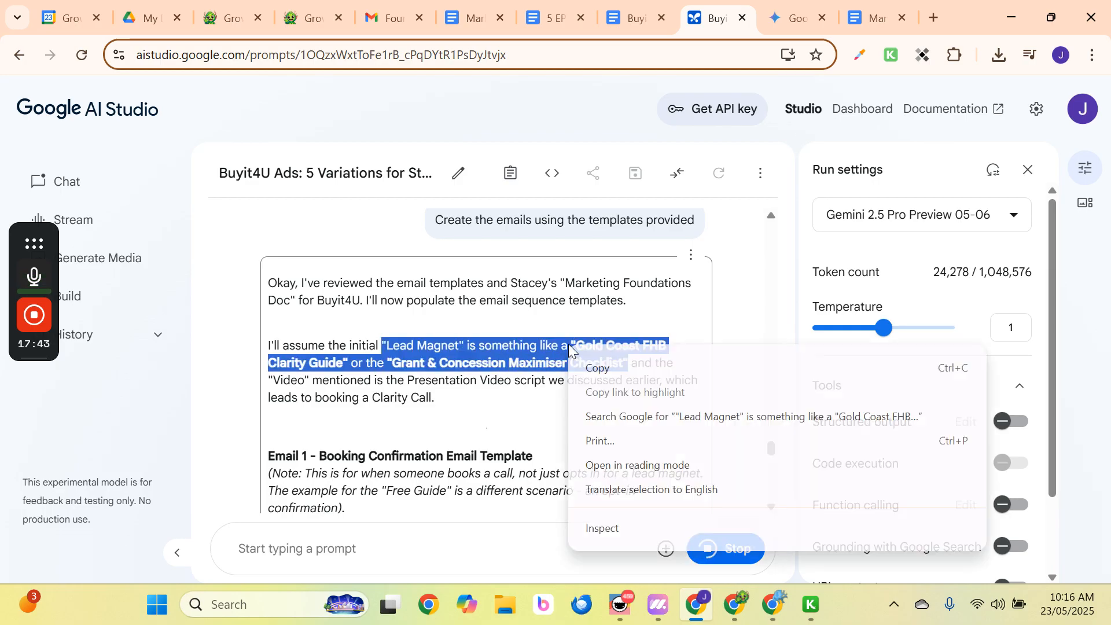
left_click(592, 366)
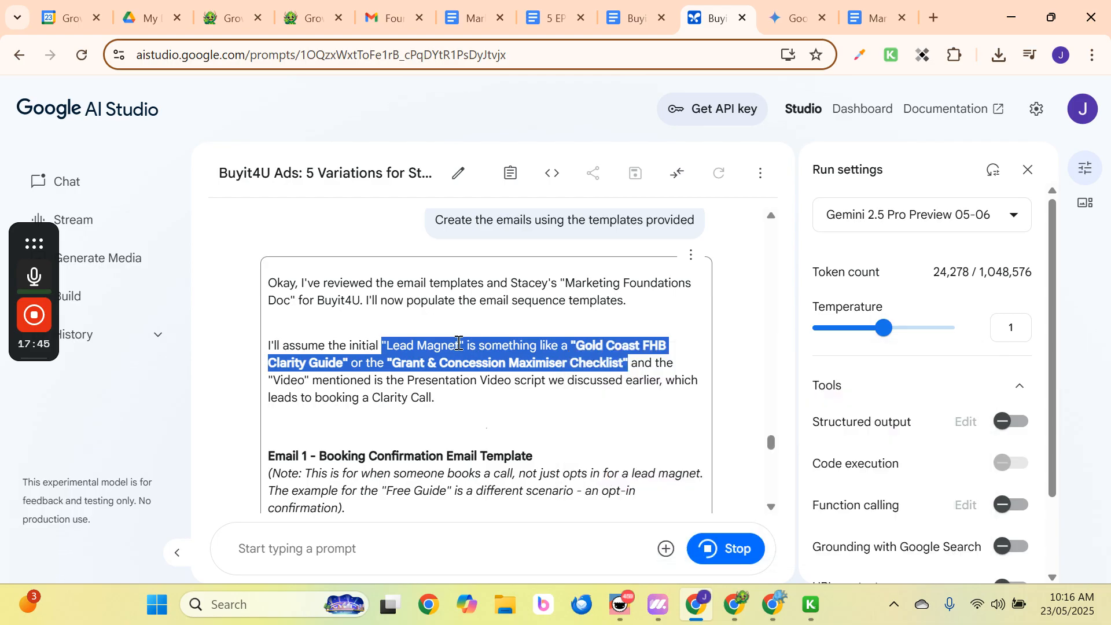
left_click(488, 415)
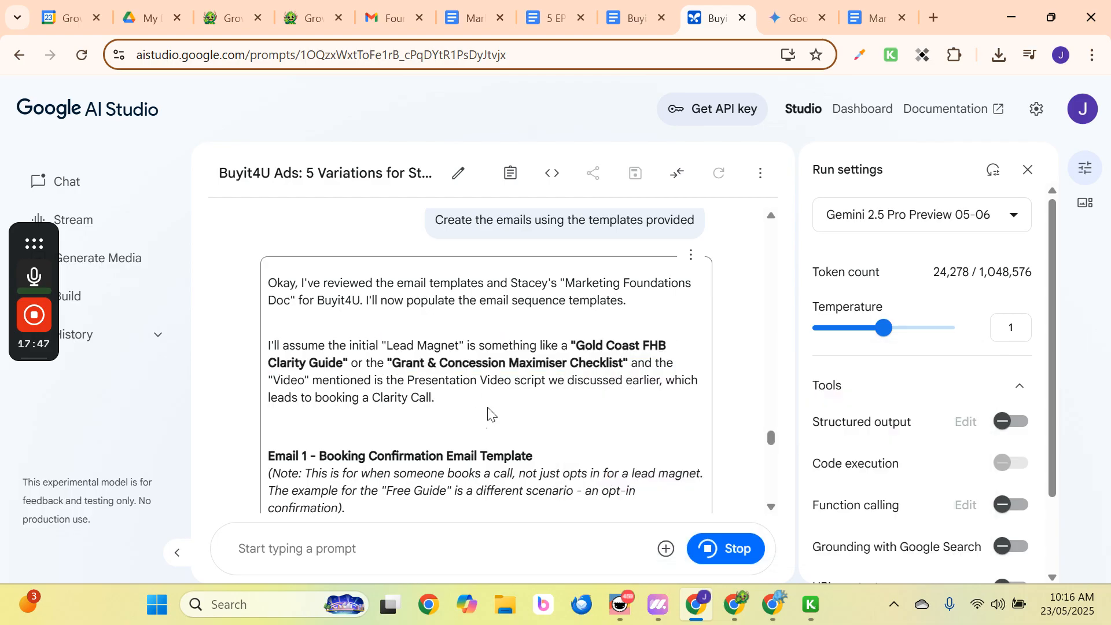
Follow the email sequence down as it generates through Email #8.
scroll(487, 415, "down", 15)
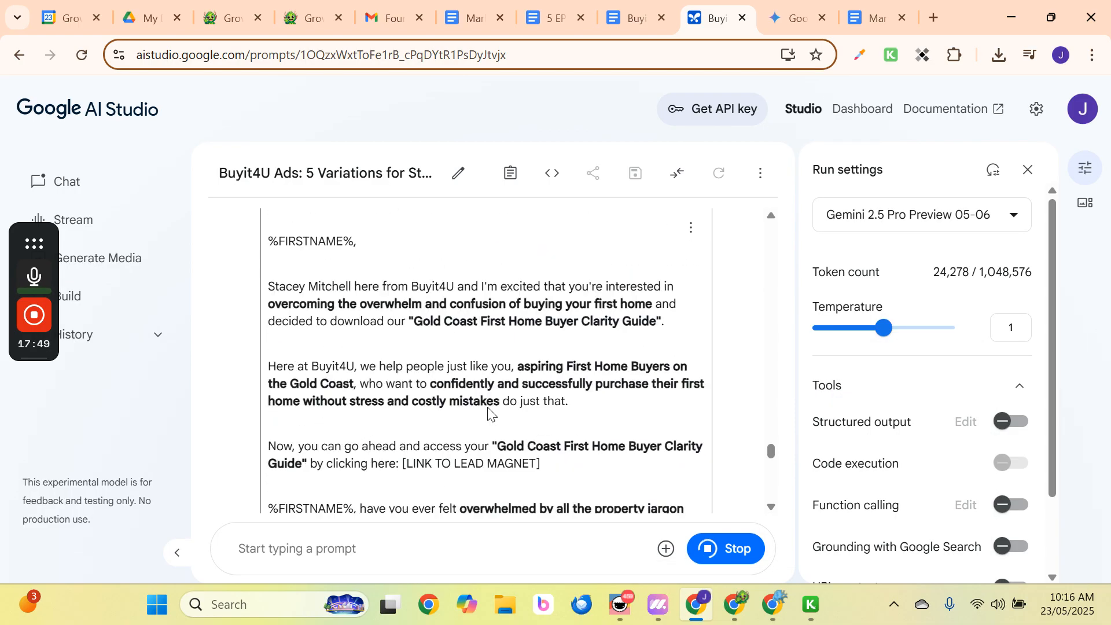
scroll(488, 414, "down", 6)
scroll(487, 414, "down", 10)
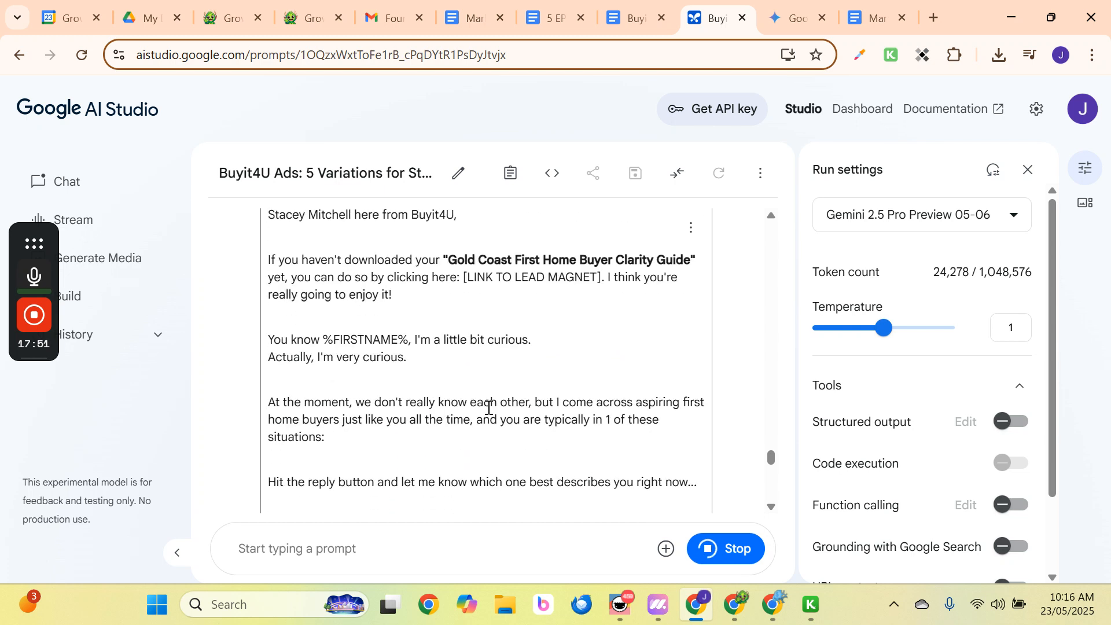
scroll(516, 389, "down", 20)
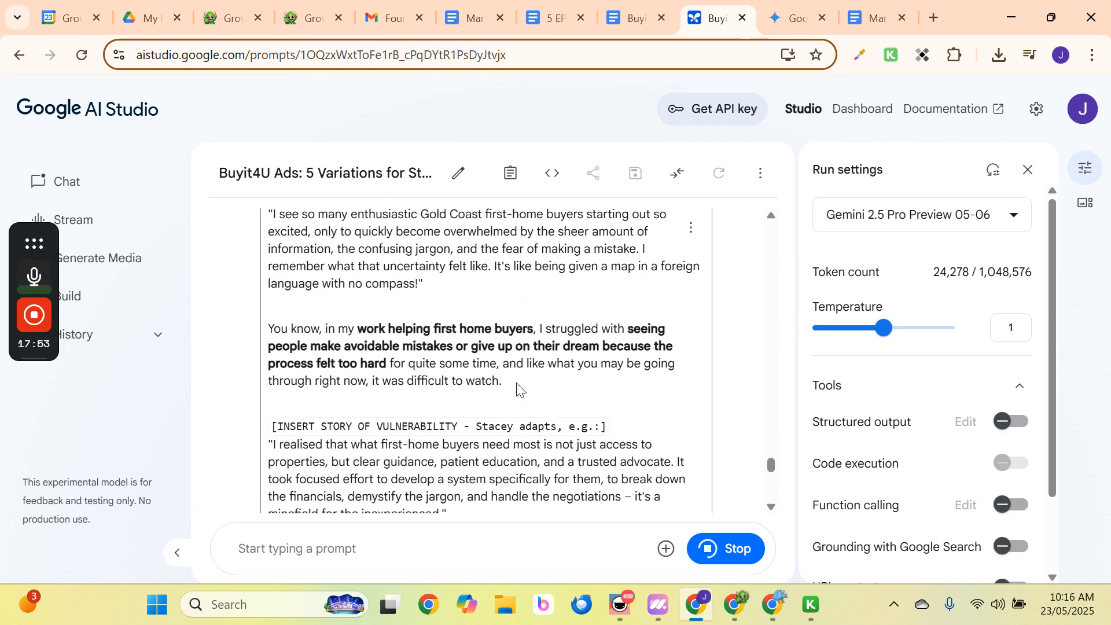
scroll(518, 384, "down", 20)
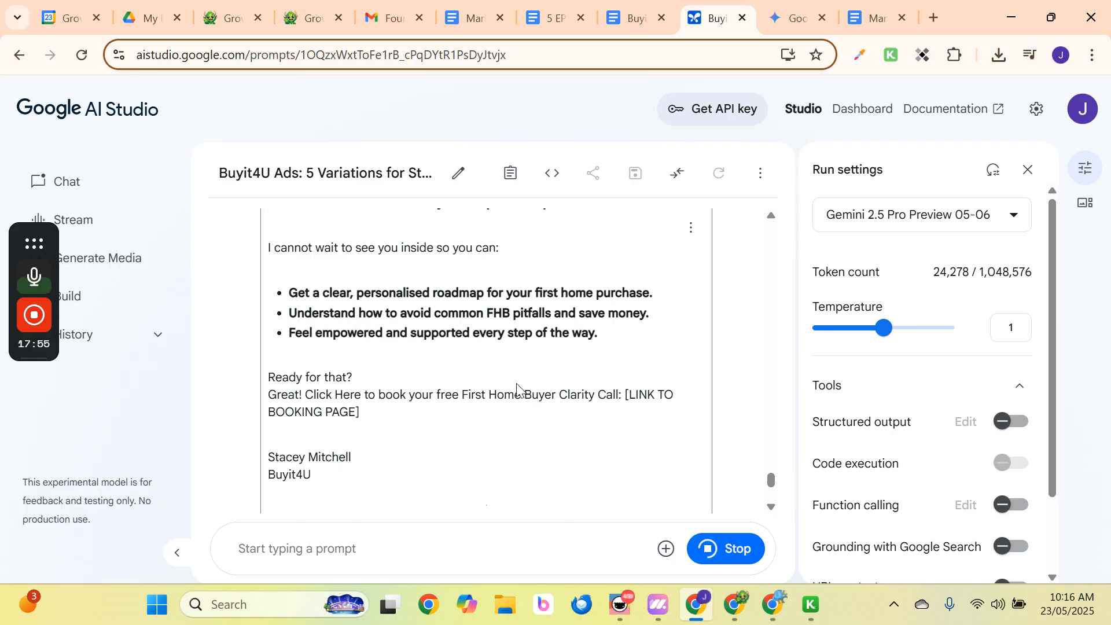
scroll(518, 384, "down", 15)
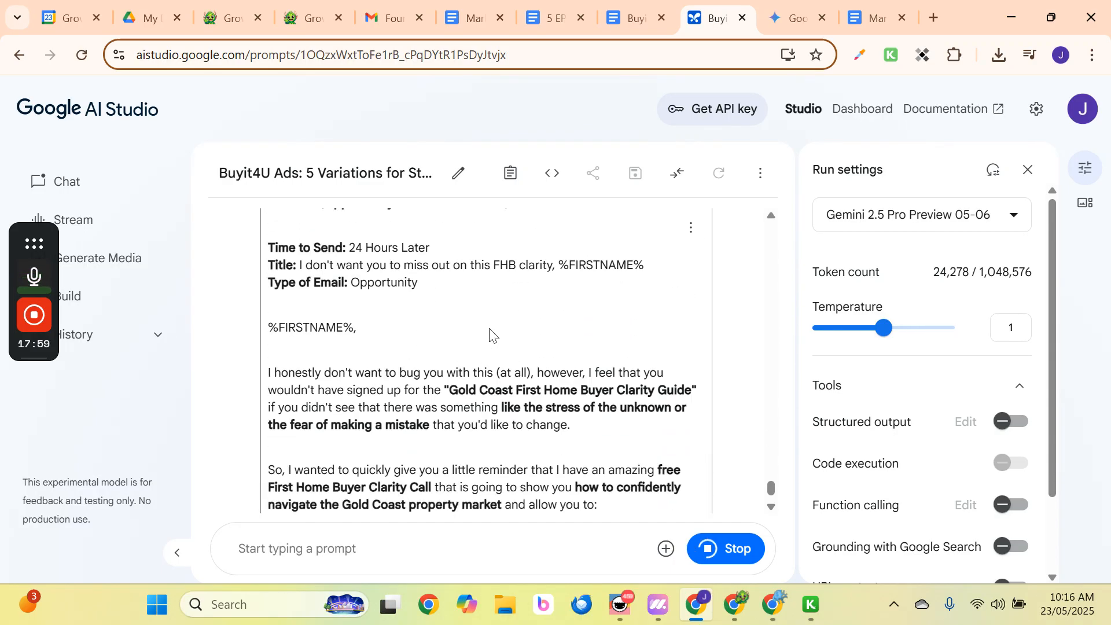
scroll(490, 335, "down", 10)
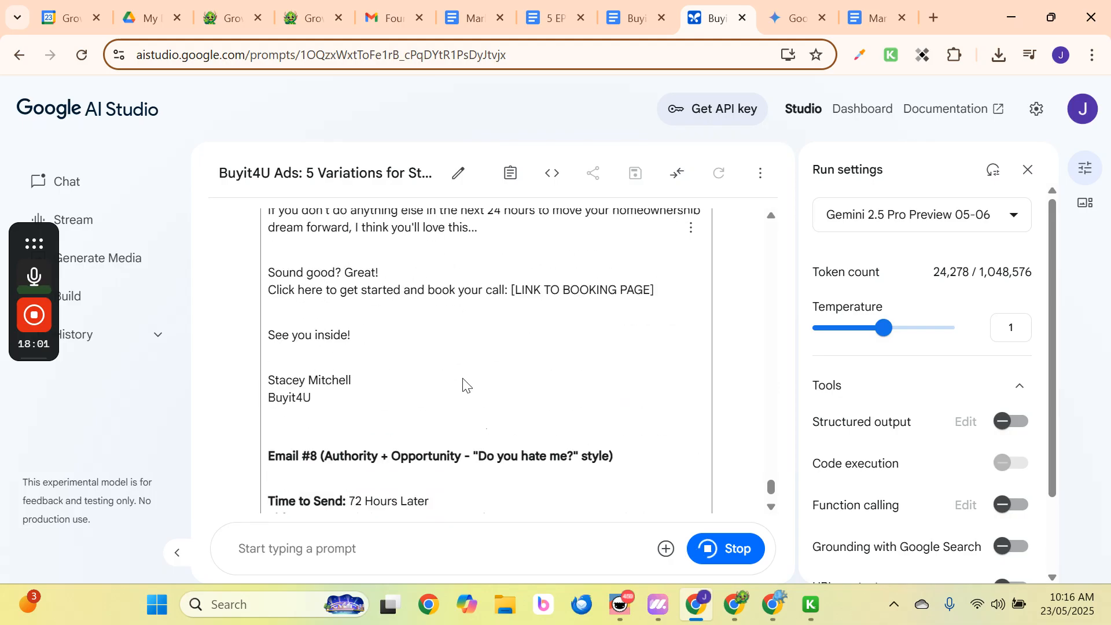
scroll(463, 382, "down", 20)
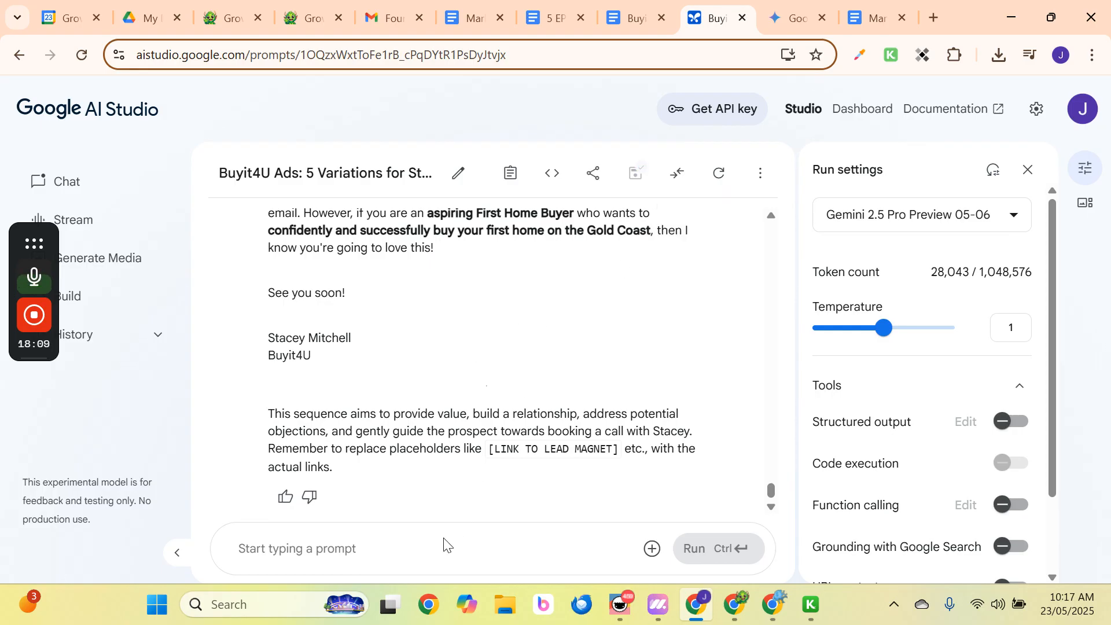
Write 'Create' plus the pasted lead magnet sentence, removing 'is something like'.
type("C")
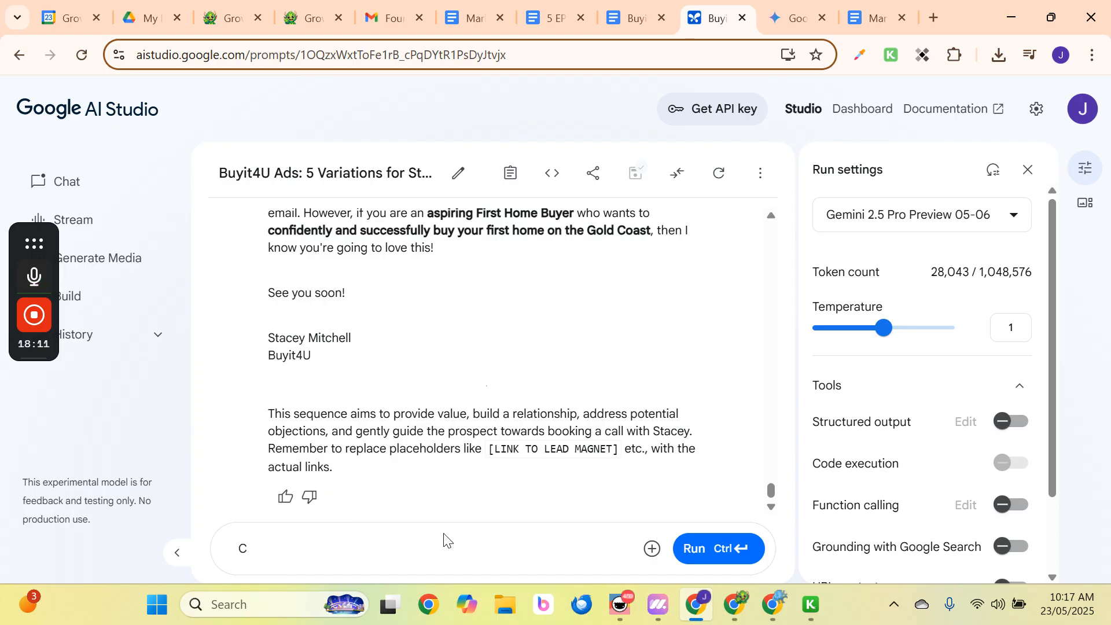
type("reate")
key("ctrl+v")
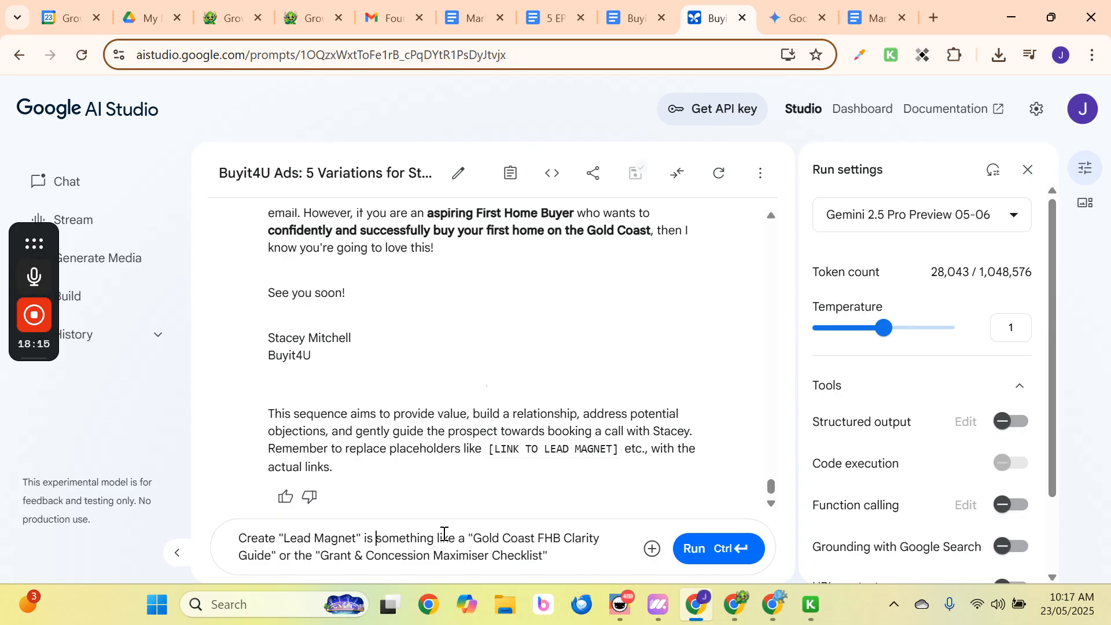
key("Left")
key("Left")
key("Left")
key("Delete")
key("Delete")
key("Delete")
key("Delete")
key("Delete")
key("Delete")
key("Delete")
key("Delete")
key("Delete")
key("Delete")
key("Delete")
key("Delete")
key("Delete")
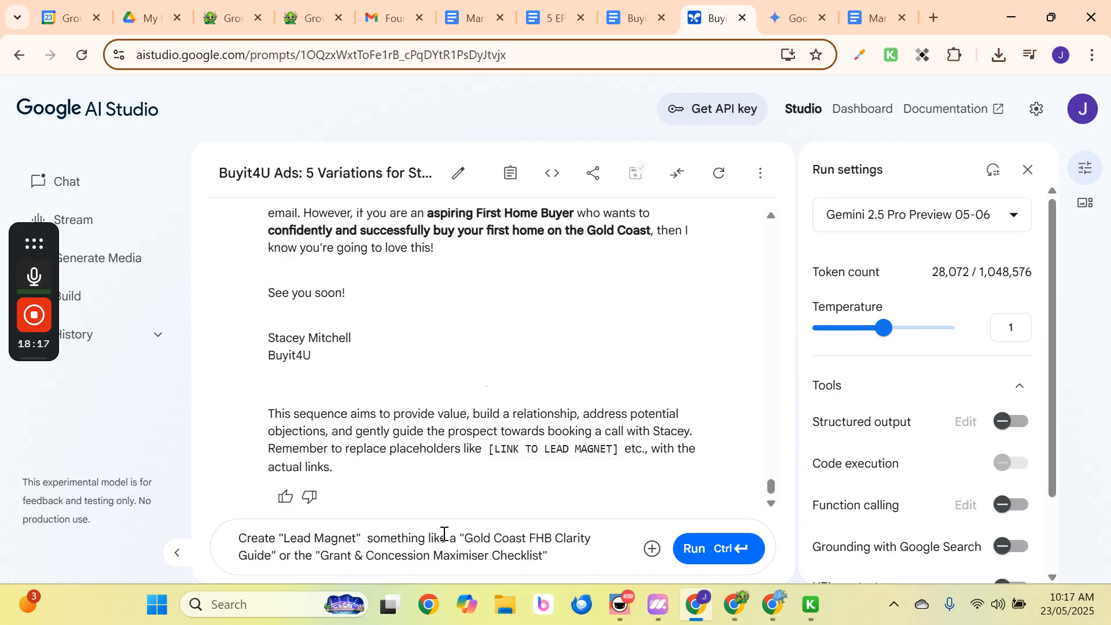
key("Delete")
key("Delete")
key("Delete")
key("Delete")
key("Delete")
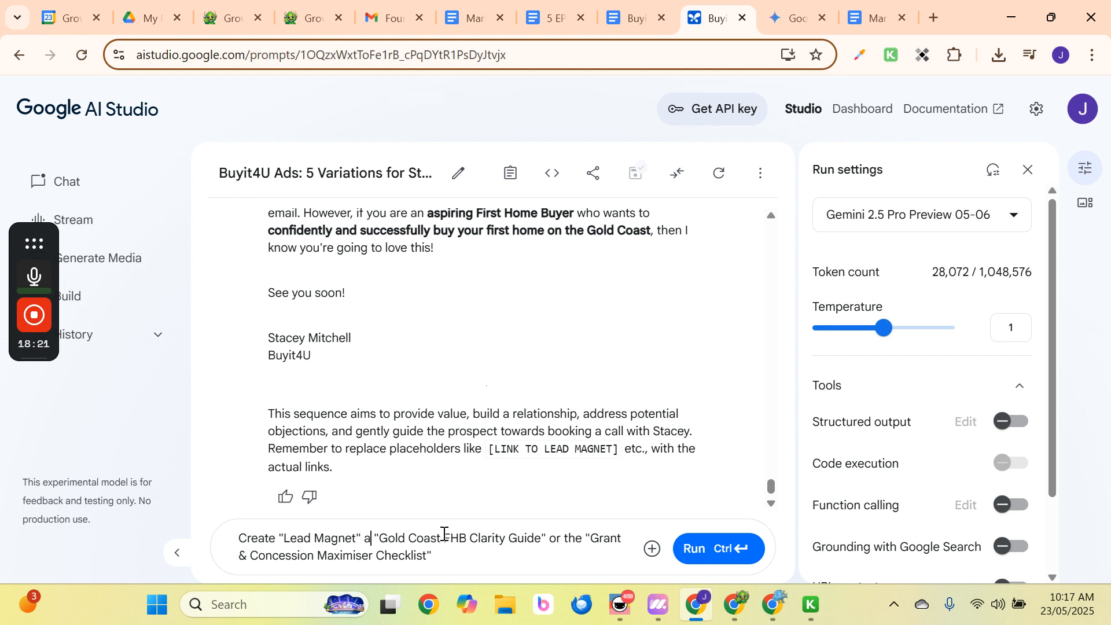
key("Right")
key("Right")
key("Right")
key("Right")
key("Right")
key("Right")
key("Right")
key("Right")
key("Right")
key("Right")
key("Right")
key("Right")
key("Right")
key("Right")
Delete the Grant & Concession Maximiser Checklist alternative and send the Clarity Guide request.
key("ctrl+shift+End")
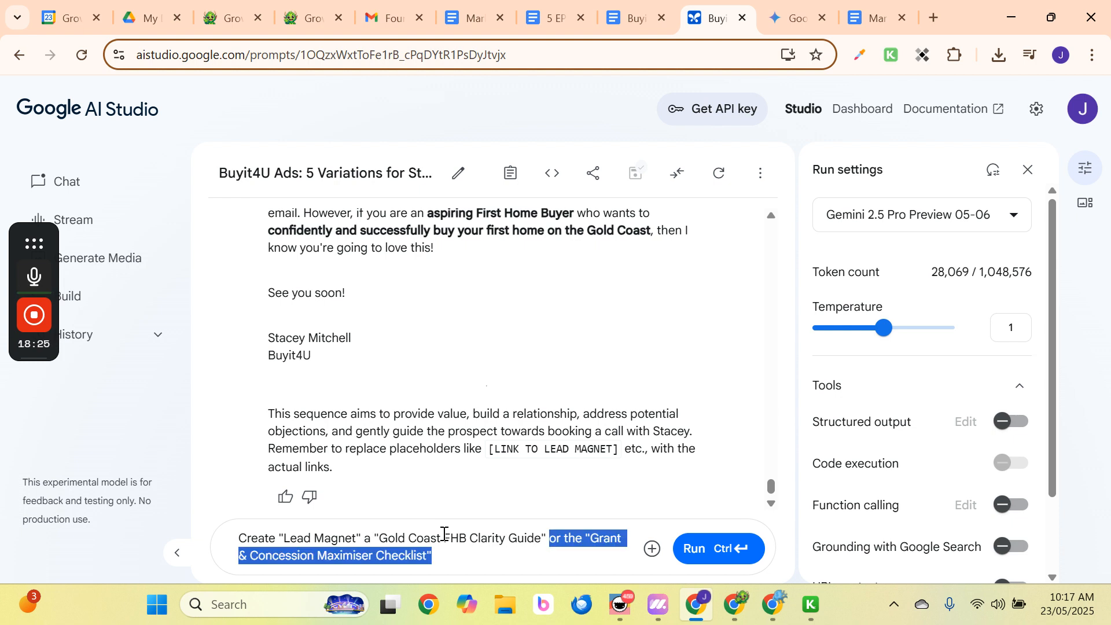
key("End")
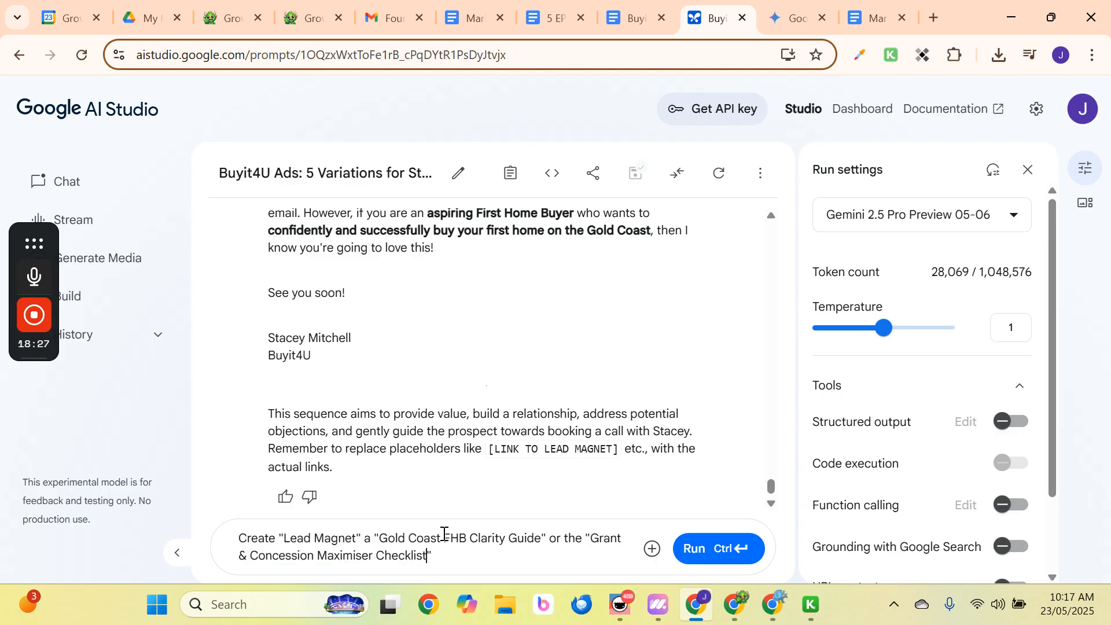
key("shift+Up")
key("shift+Left")
key("shift+Left")
key("shift+Left")
key("shift+Left")
key("shift+Left")
key("shift+Left")
key("shift+Left")
key("shift+Left")
key("shift+Left")
key("shift+Left")
key("shift+Left")
key("shift+Left")
key("shift+Left")
key("shift+Left")
key("shift+Left")
key("shift+Left")
key("shift+Left")
key("shift+Left")
key("shift+Left")
key("shift+Left")
key("ctrl+c")
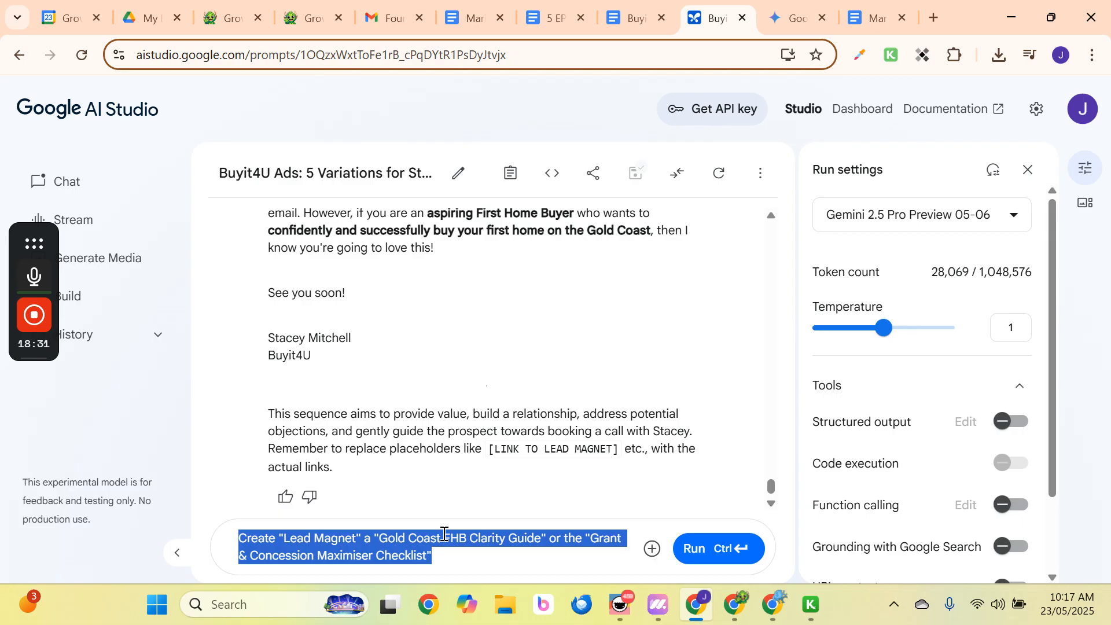
left_click(563, 541)
key("ctrl+shift+End")
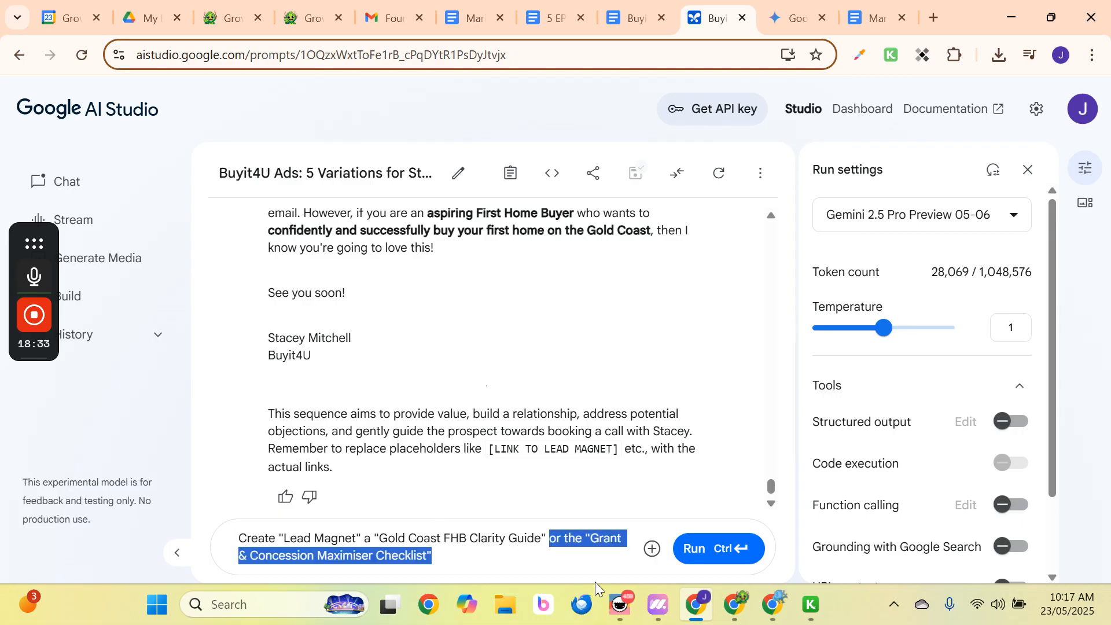
key("Delete")
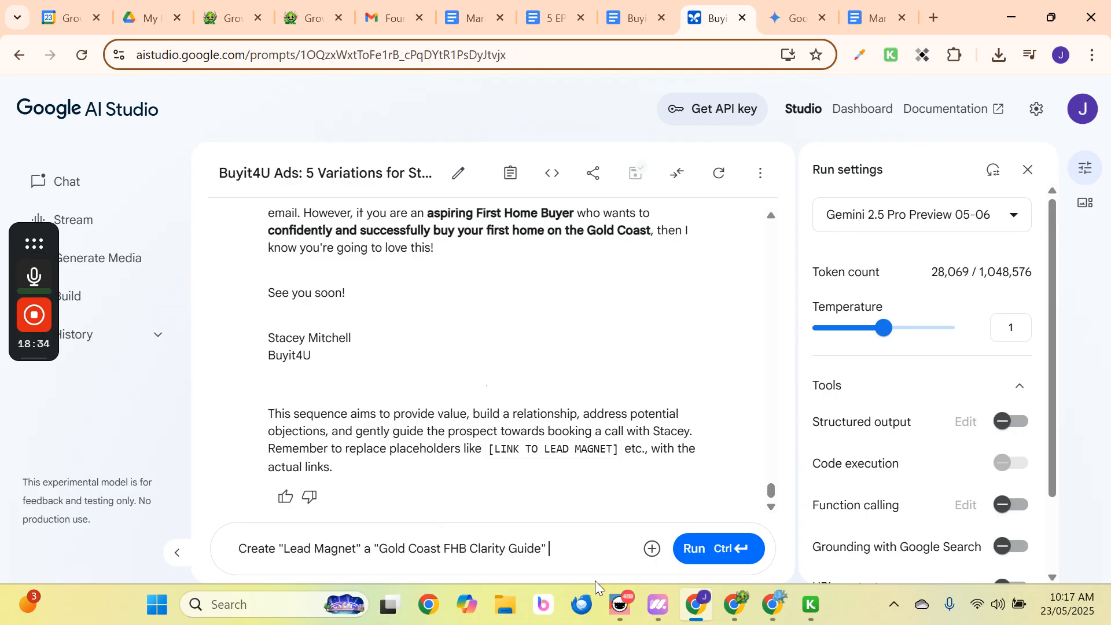
left_click(703, 549)
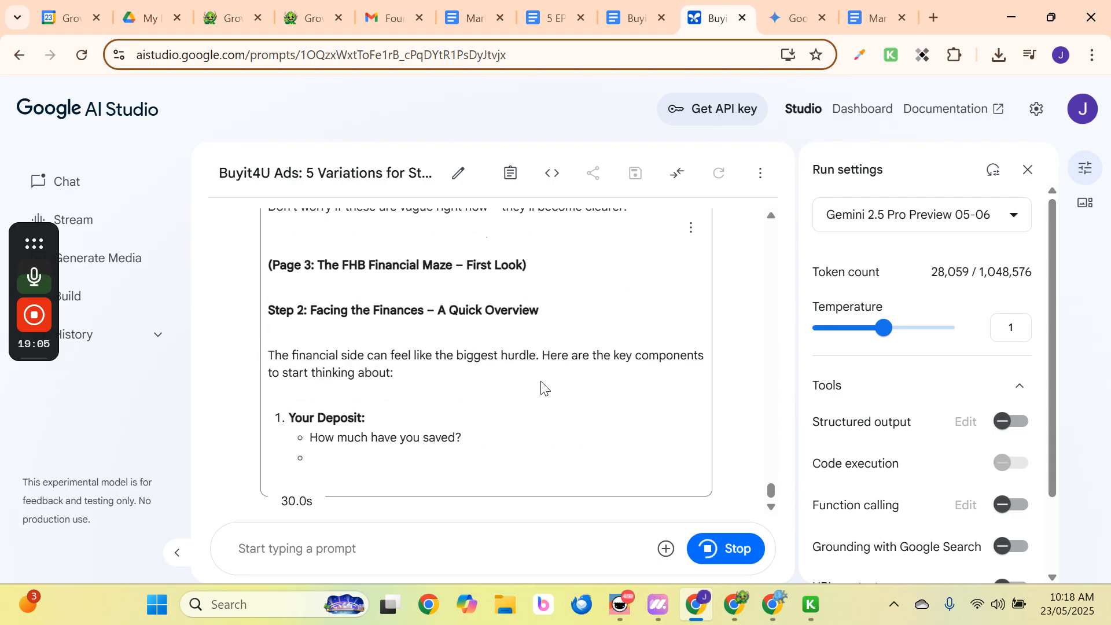
Scroll through the generated Clarity Guide from its opening to the closing key considerations.
scroll(540, 387, "up", 15)
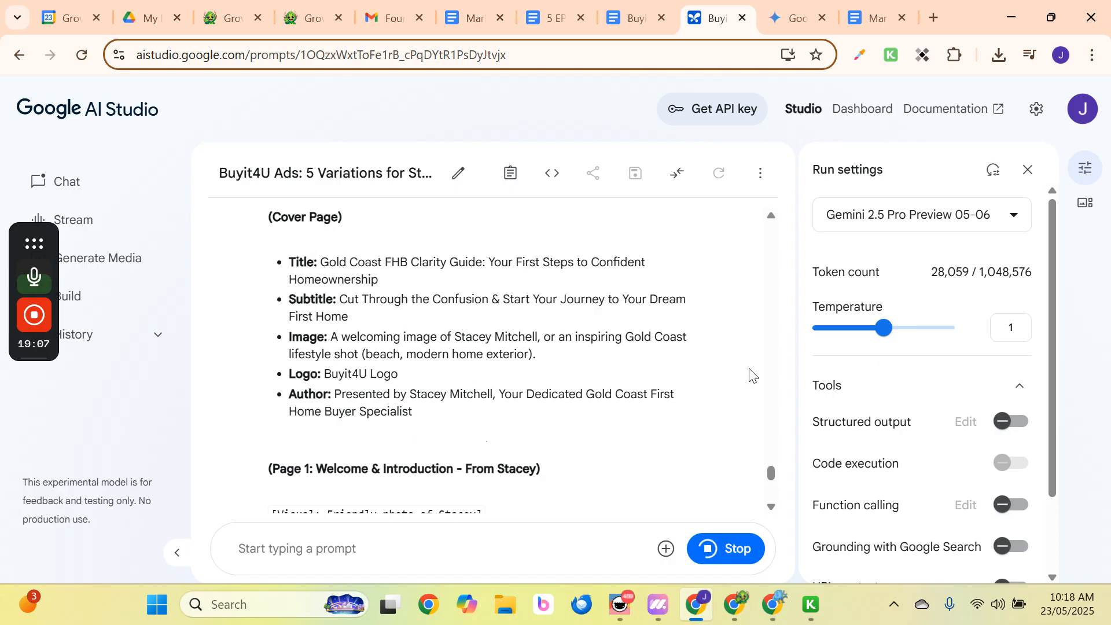
scroll(457, 406, "down", 5)
scroll(434, 386, "down", 20)
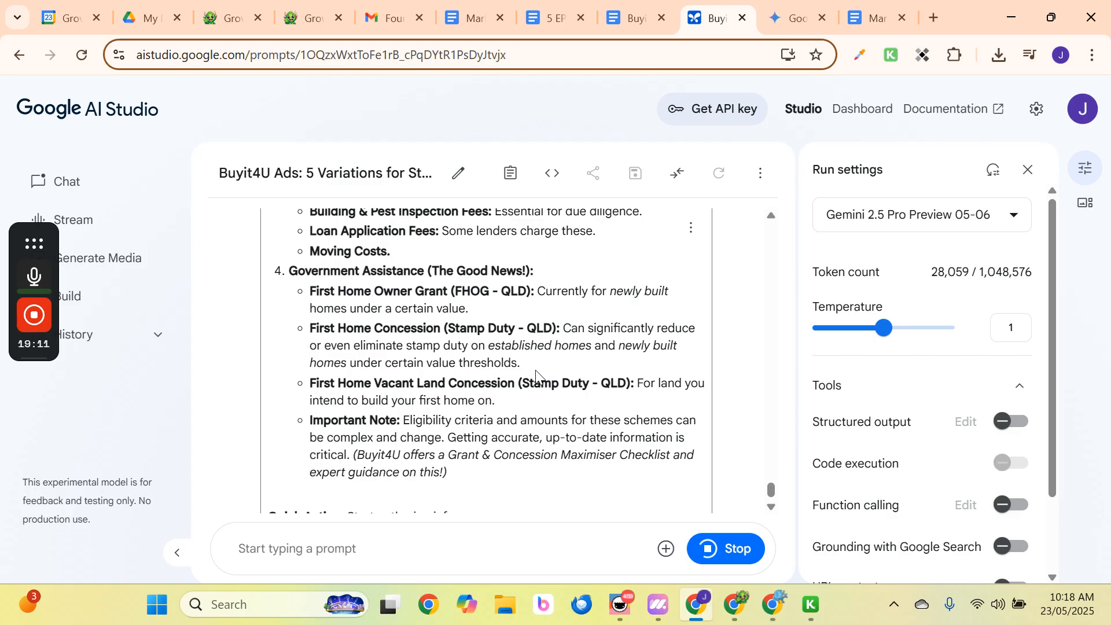
scroll(451, 405, "down", 3)
scroll(463, 427, "up", 6)
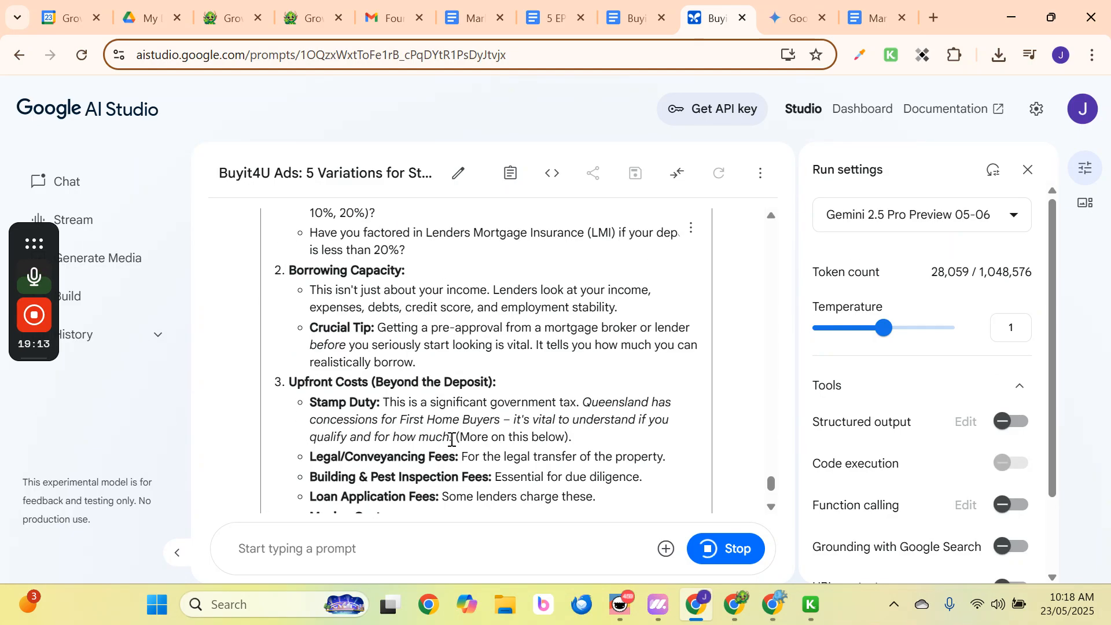
scroll(457, 428, "down", 8)
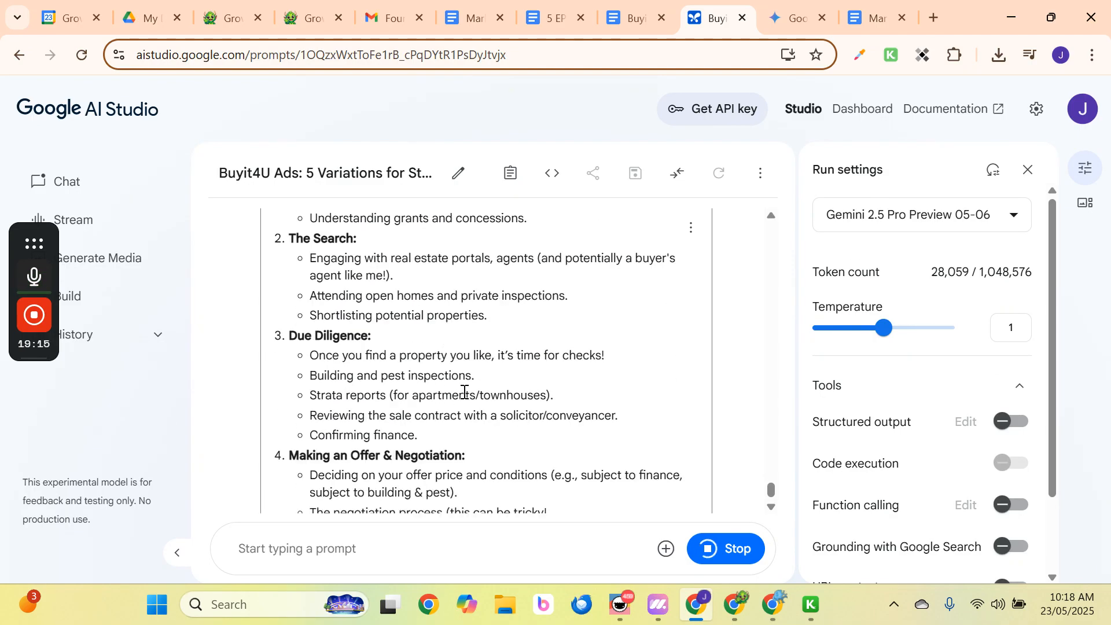
scroll(465, 392, "up", 5)
scroll(464, 391, "down", 10)
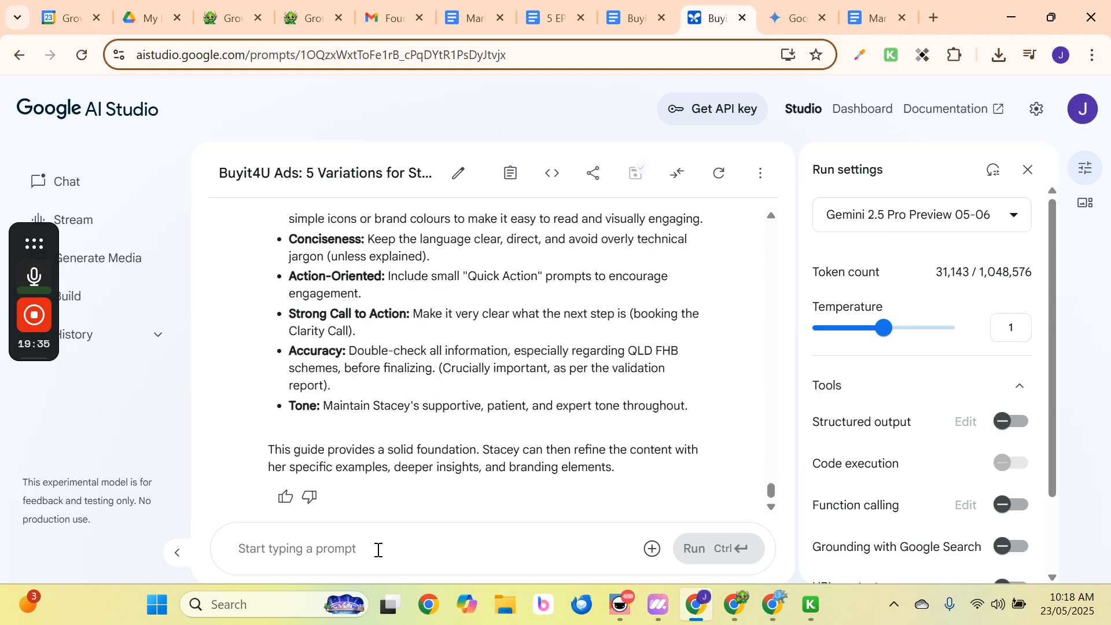
Paste the lead-magnet prompt, drop the Clarity Guide option, and send the Grant & Concession Maximiser Checklist request.
left_click(377, 548)
key("ctrl+v")
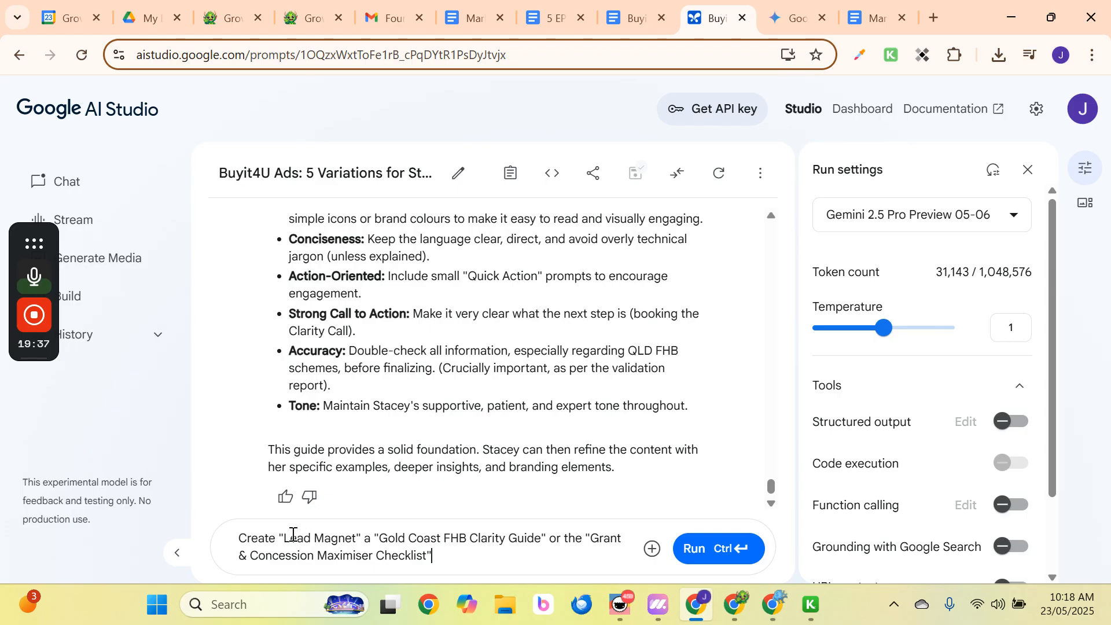
left_click_drag(375, 538, 582, 538)
key("BackSpace")
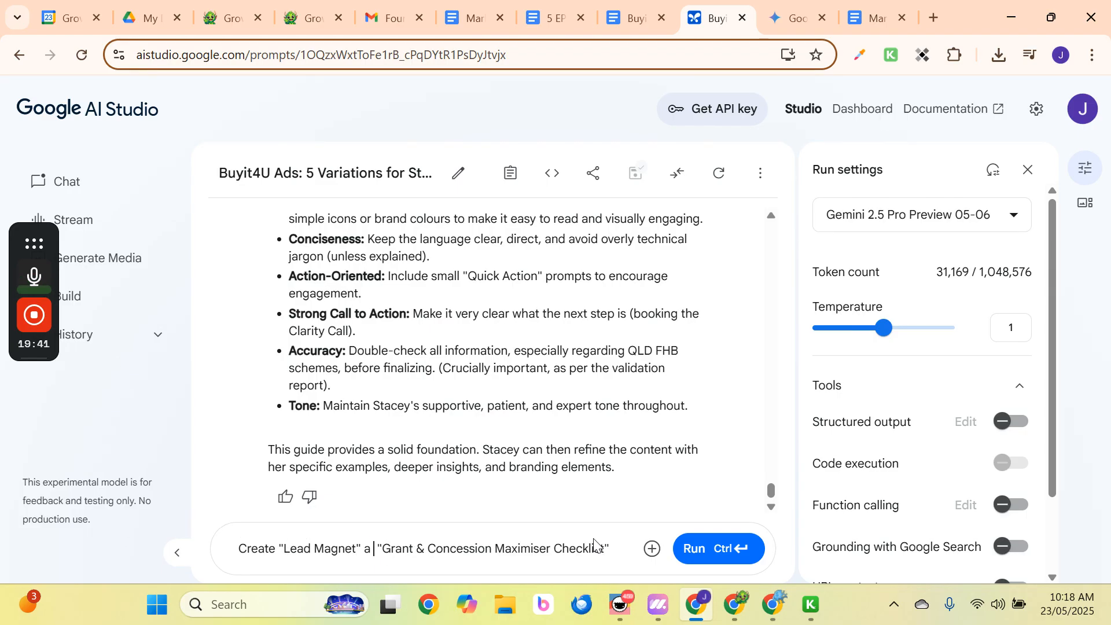
left_click(706, 554)
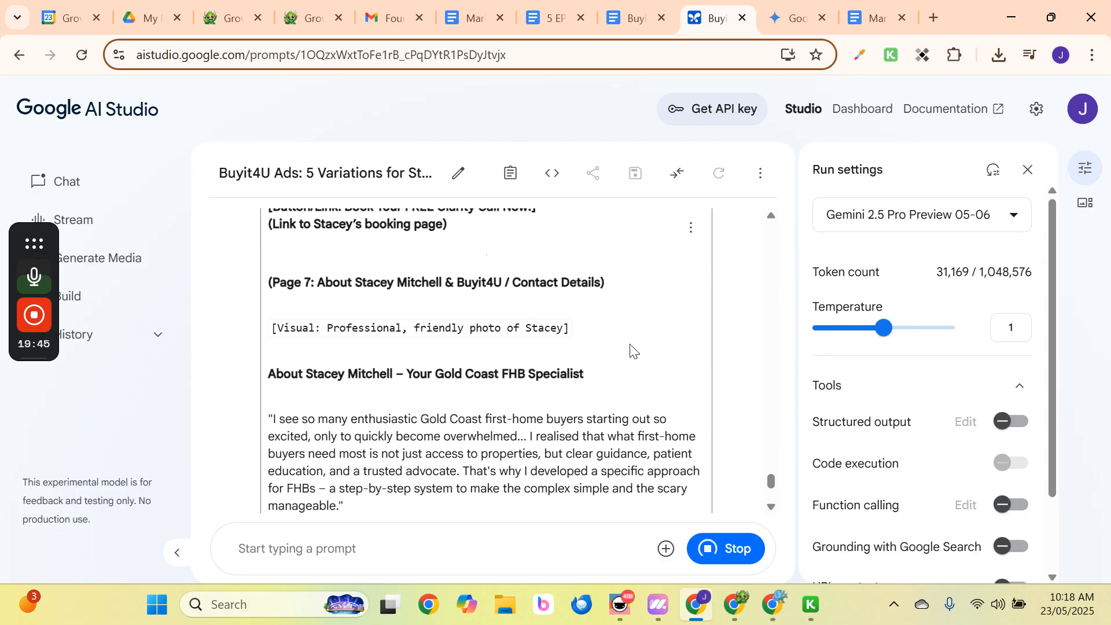
Copy the Clarity Guide reply's text and switch to the Market Validation document.
left_click(691, 227)
left_click(760, 361)
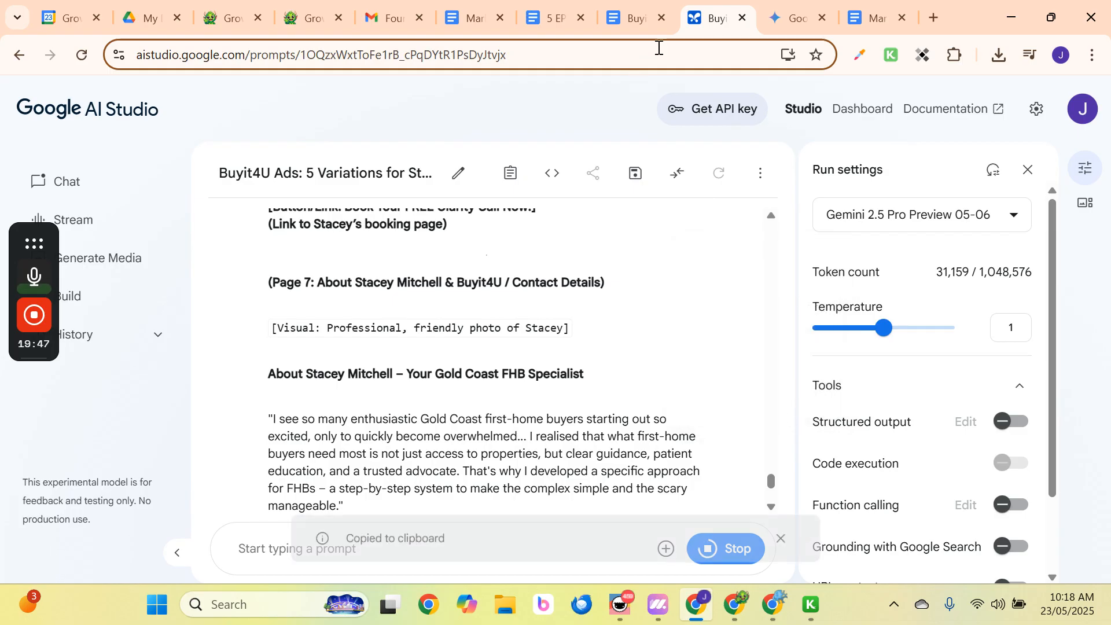
left_click(866, 15)
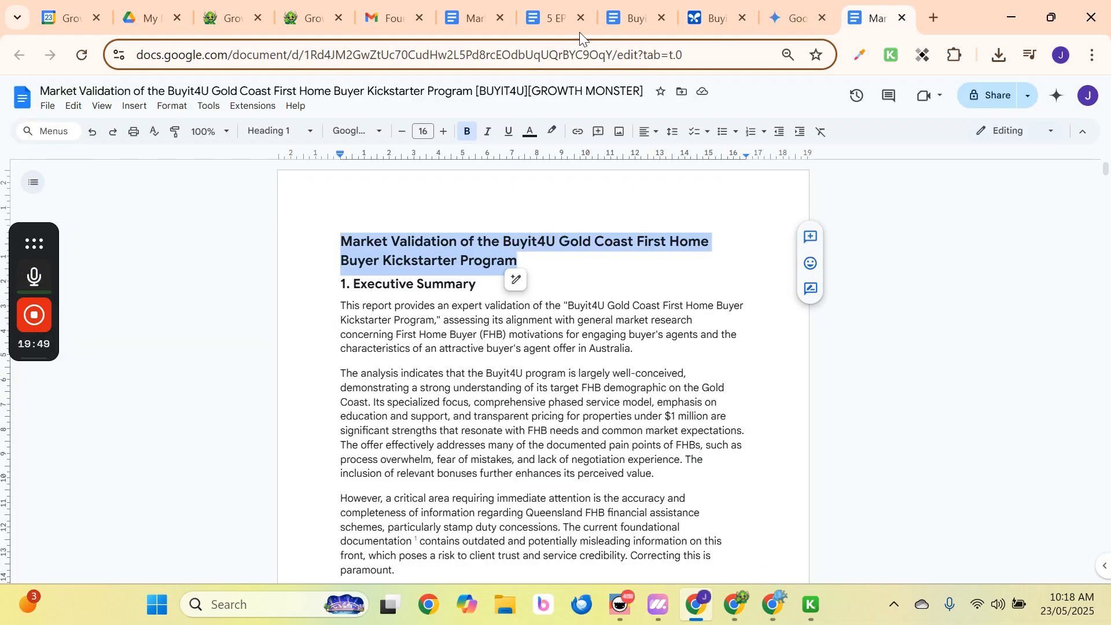
Create a new blank Google Doc and paste the copied Clarity Guide into it.
left_click(627, 16)
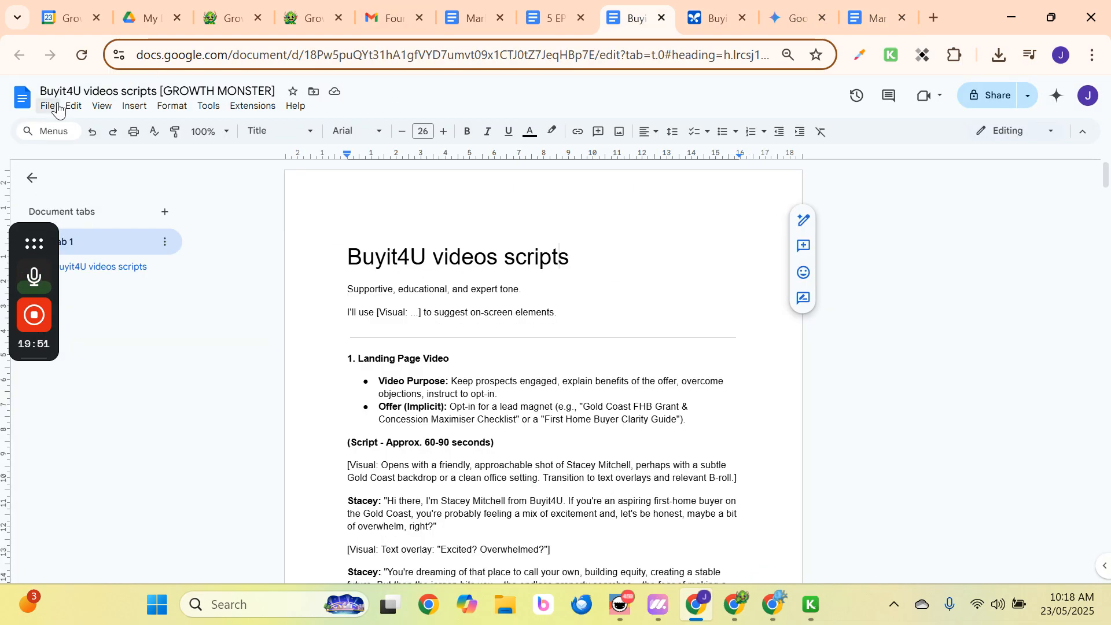
mouse_move(35, 359)
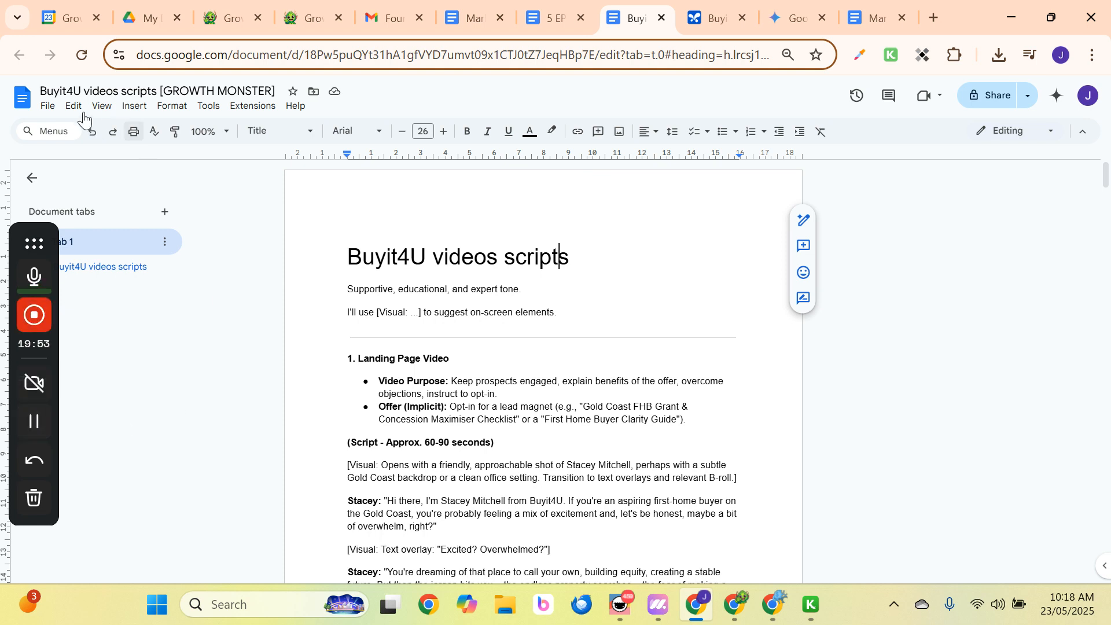
left_click(47, 106)
mouse_move(64, 133)
left_click(260, 138)
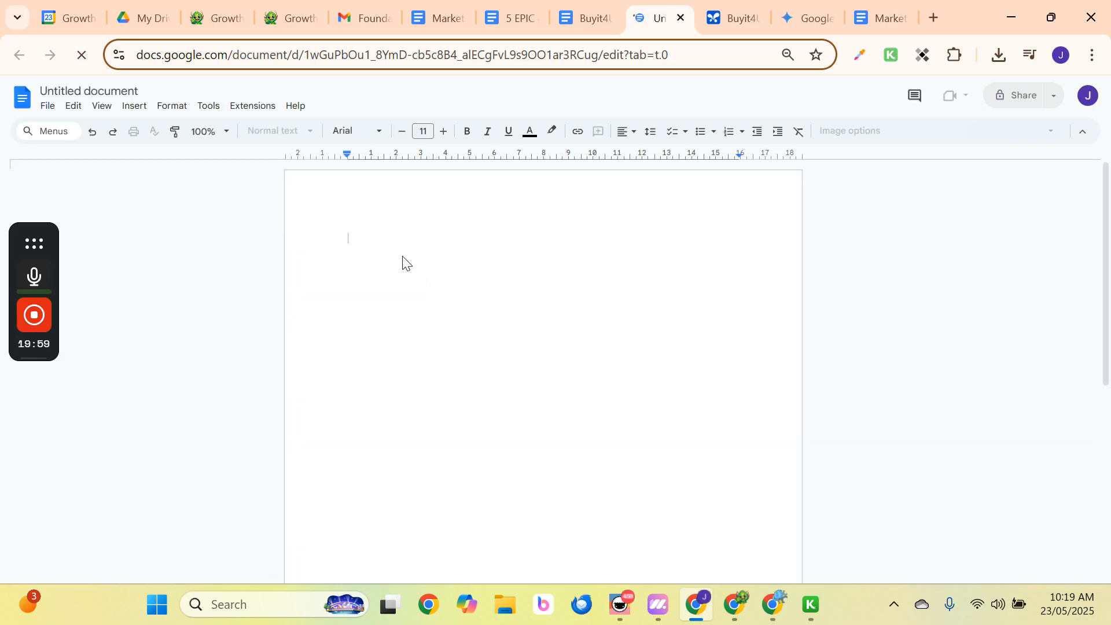
key("ctrl+v")
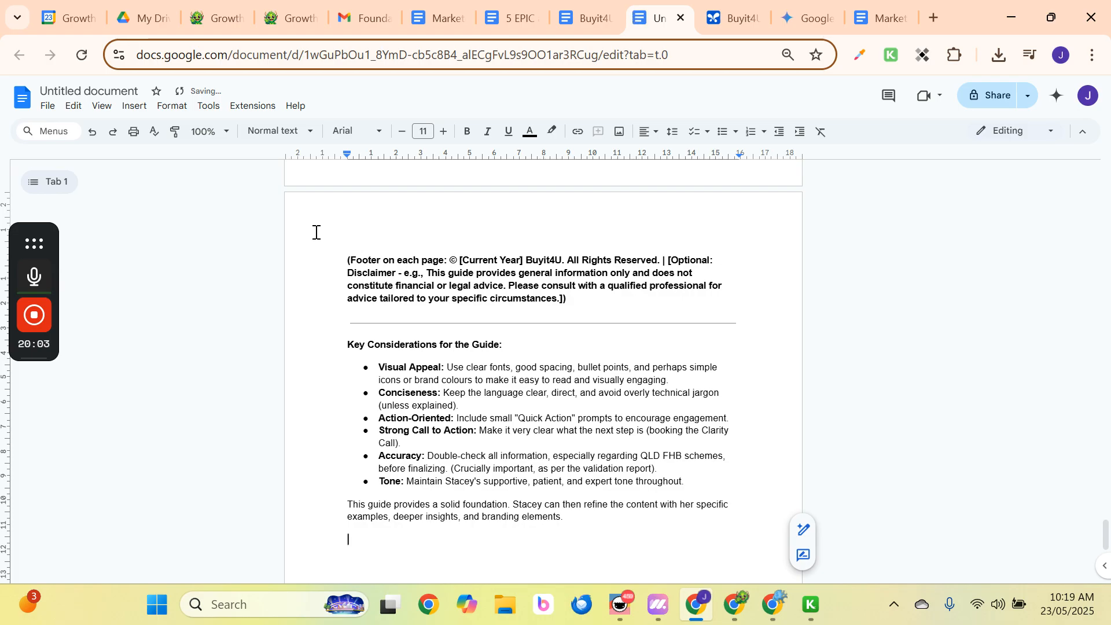
Trim the intro words and quotes so 'Gold Coast FHB Clarity Guide' stands alone, with 'This guide' as a new paragraph.
scroll(547, 404, "up", 20)
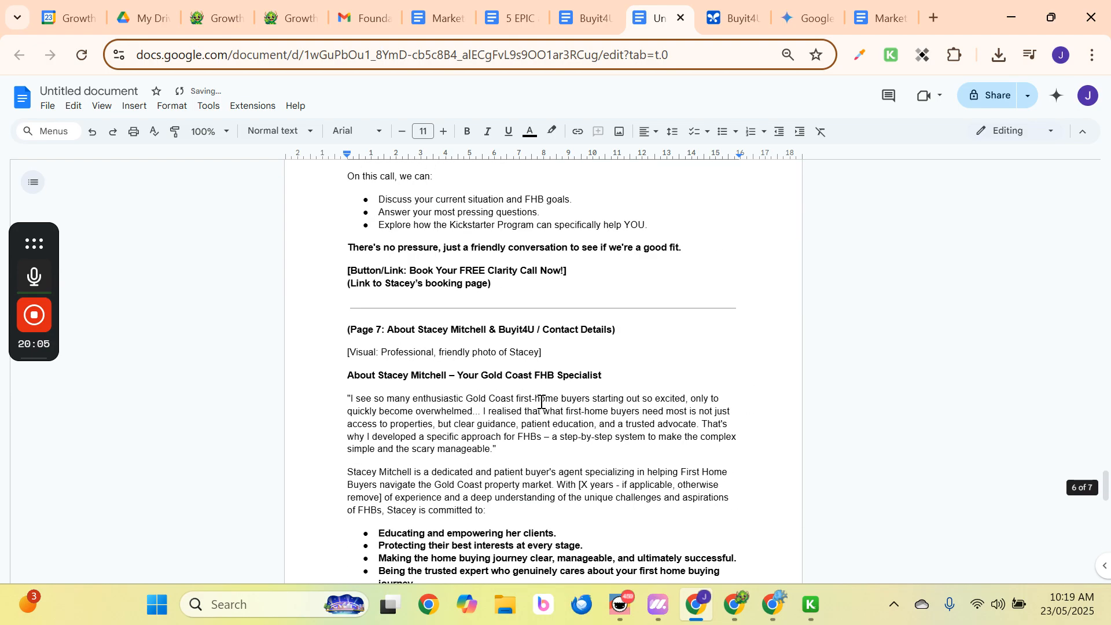
scroll(530, 395, "up", 10)
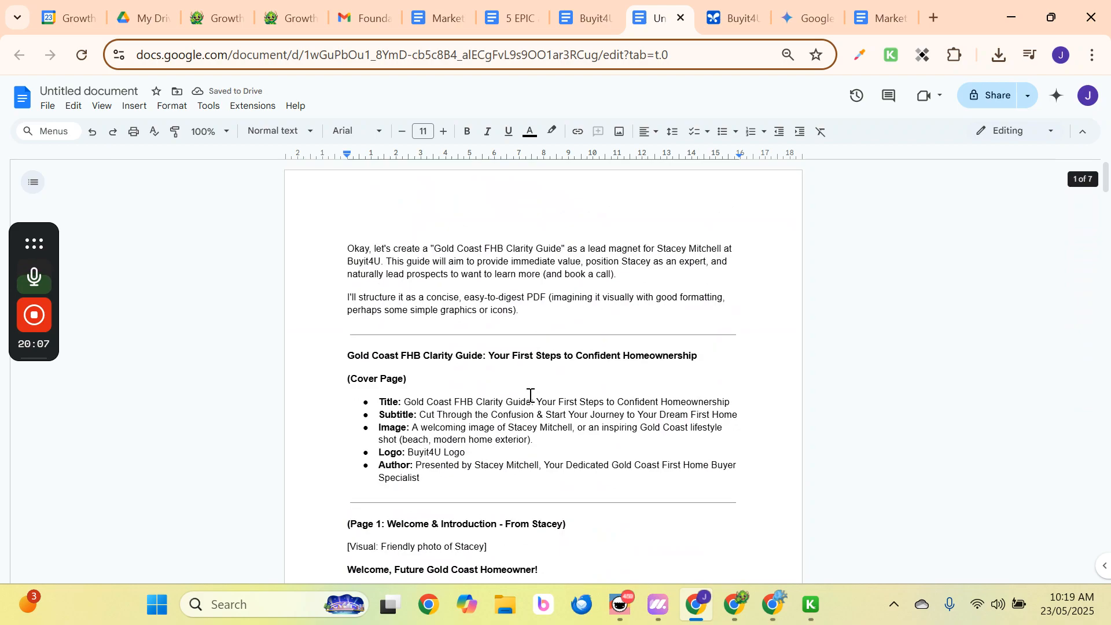
left_click_drag(434, 247, 317, 248)
key("Delete")
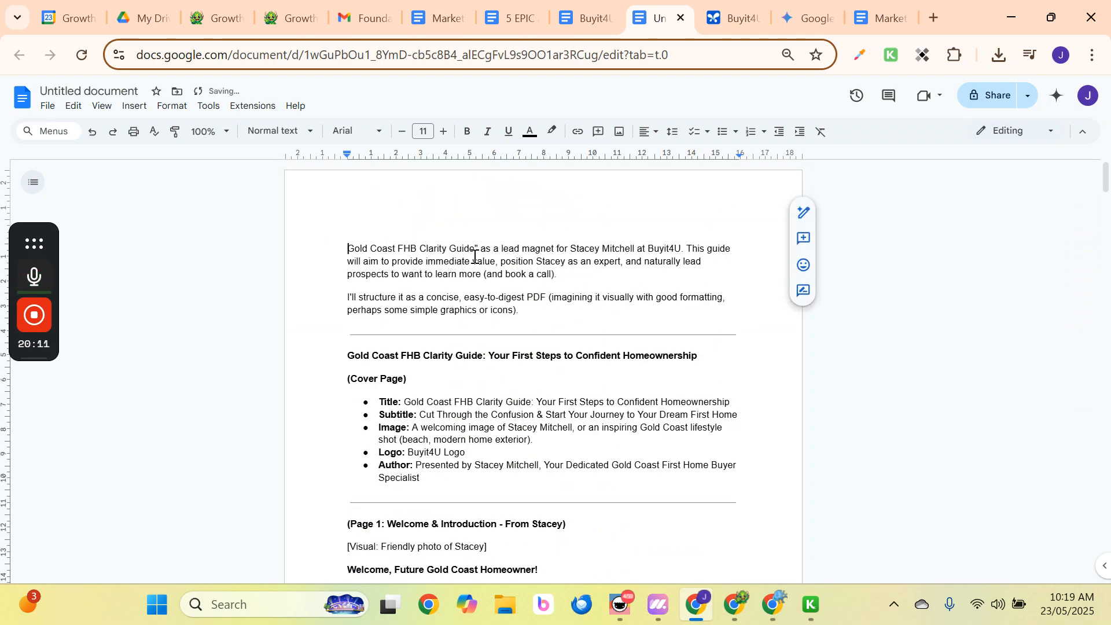
left_click_drag(476, 248, 499, 245)
key("Delete")
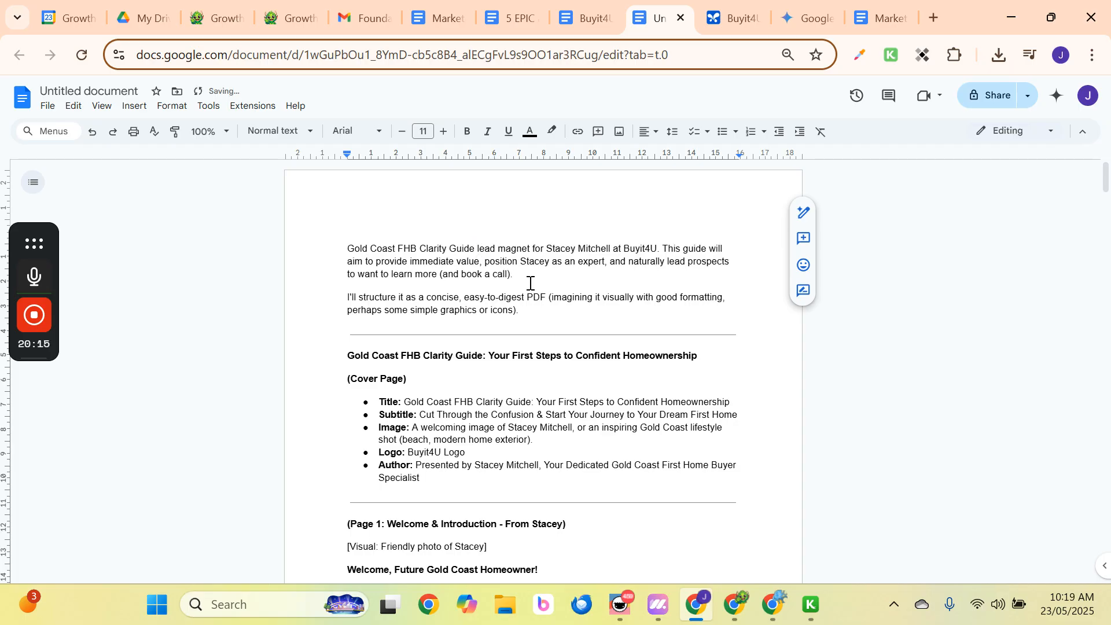
key("Return")
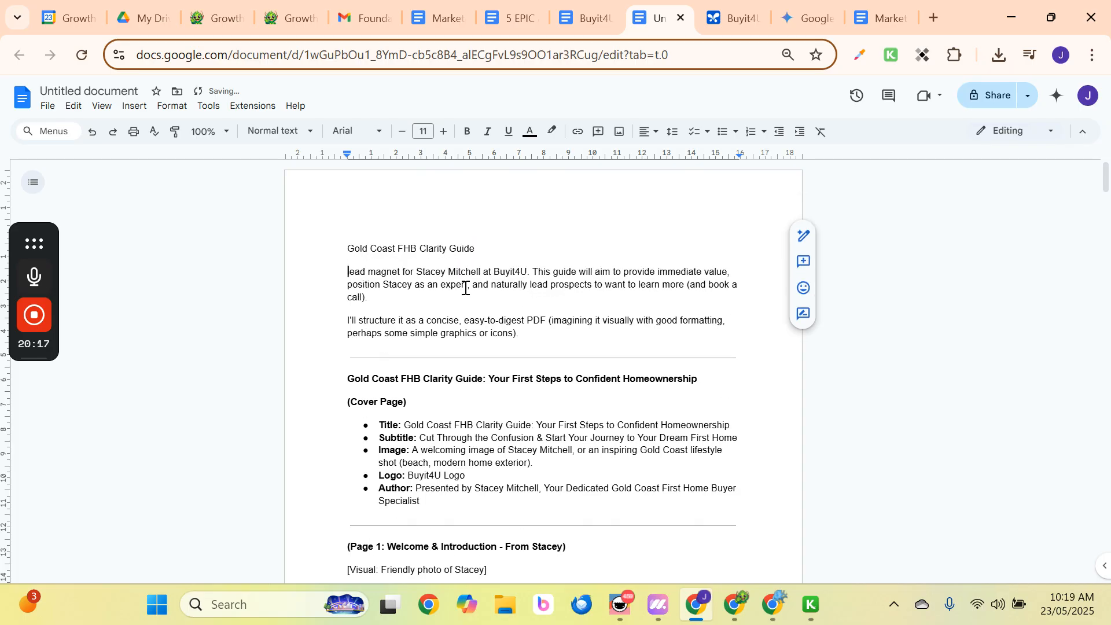
left_click(534, 272)
key("Return")
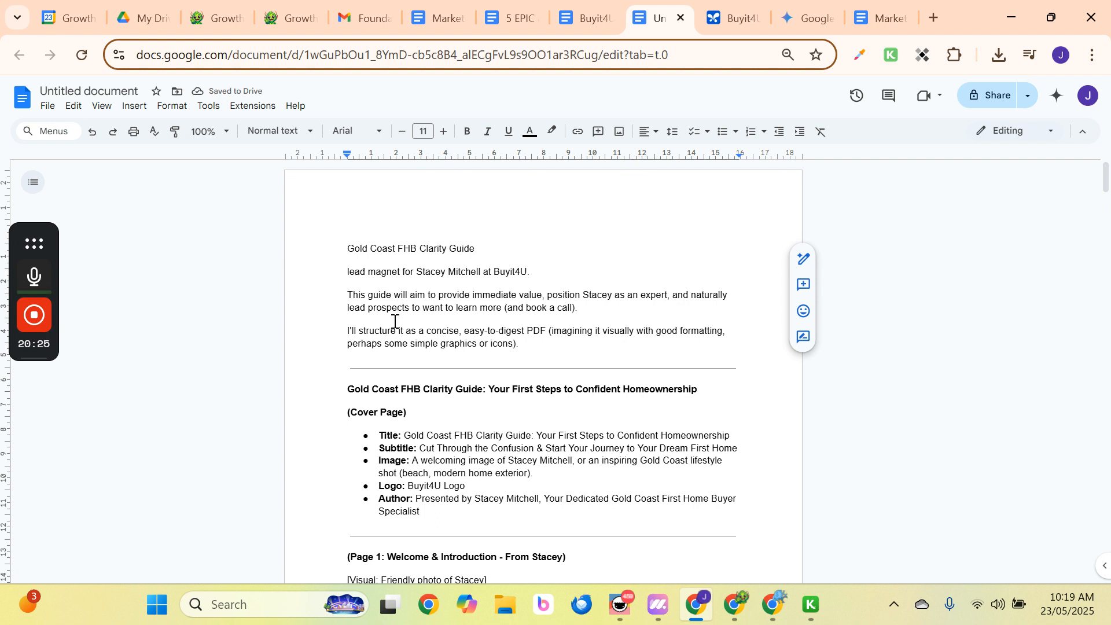
left_click_drag(485, 249, 302, 246)
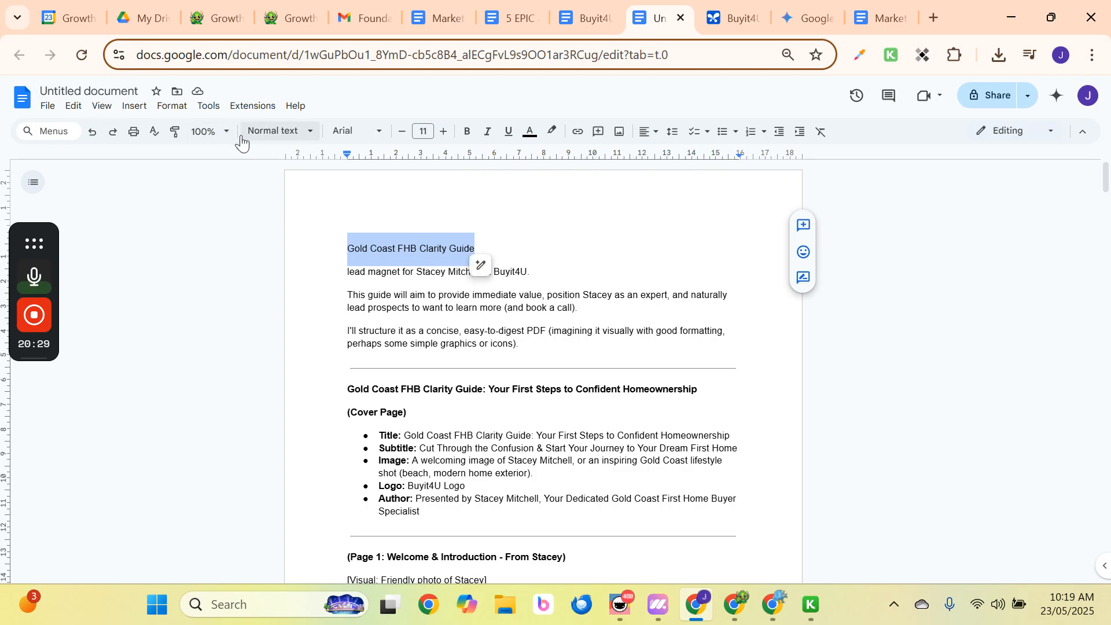
Style the guide name as Title and append [BUYIT4u][GROWTH MONSTER] to the document name.
left_click(271, 131)
left_click(289, 211)
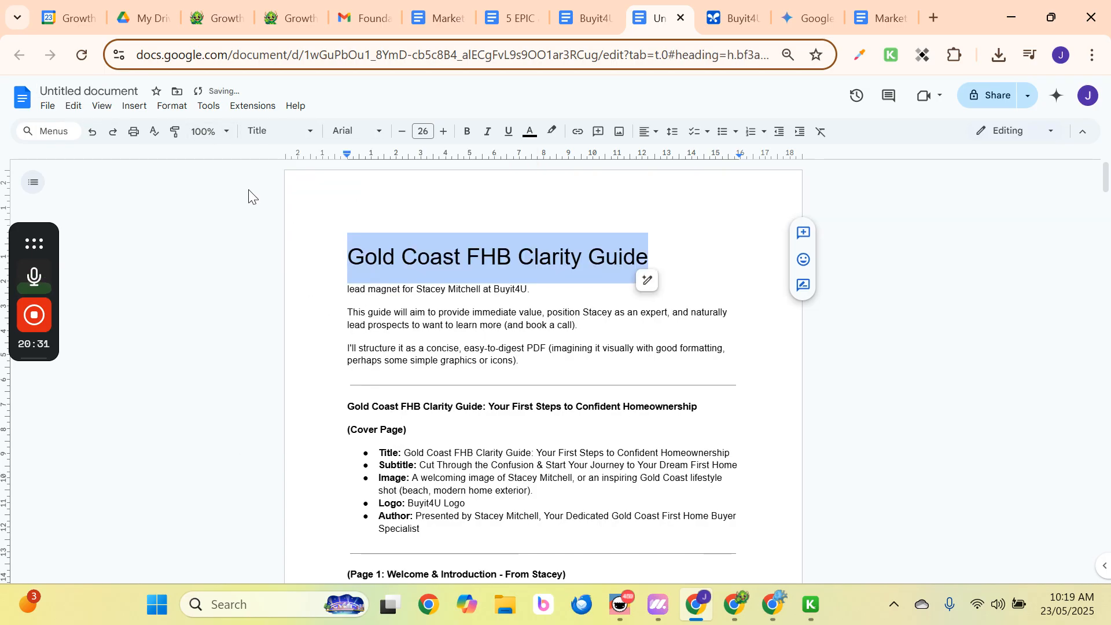
left_click(127, 90)
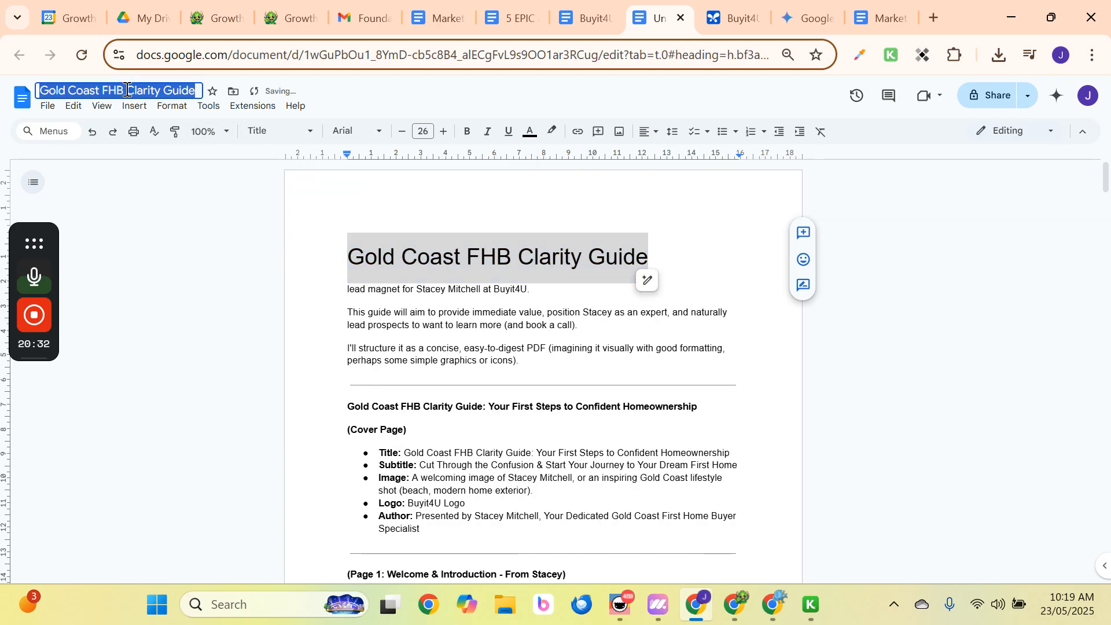
left_click(197, 89)
type("[")
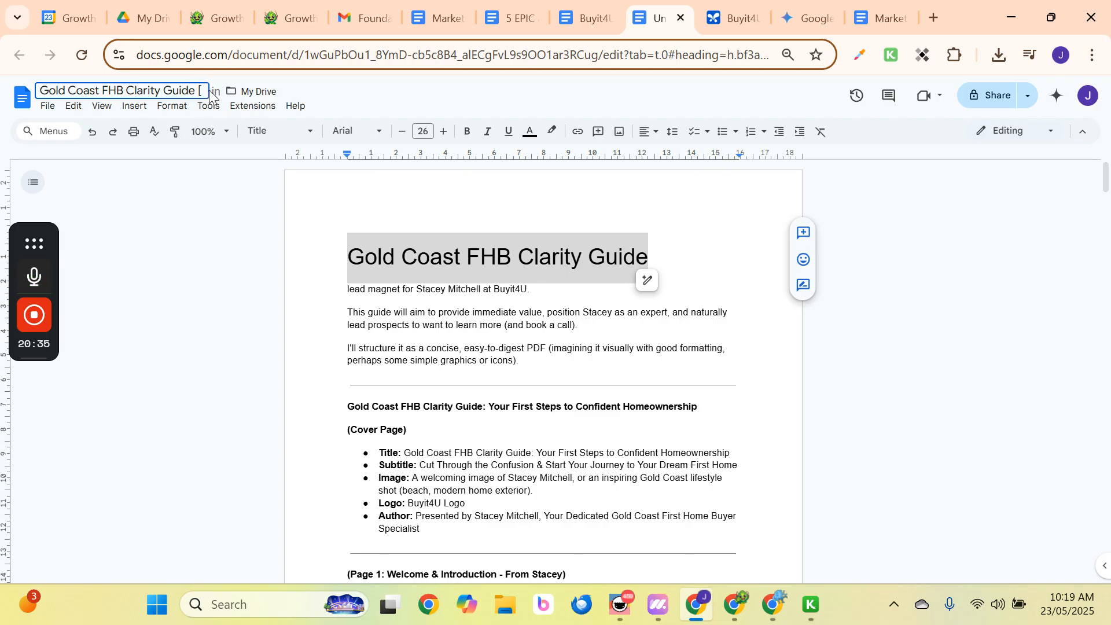
type("BUY")
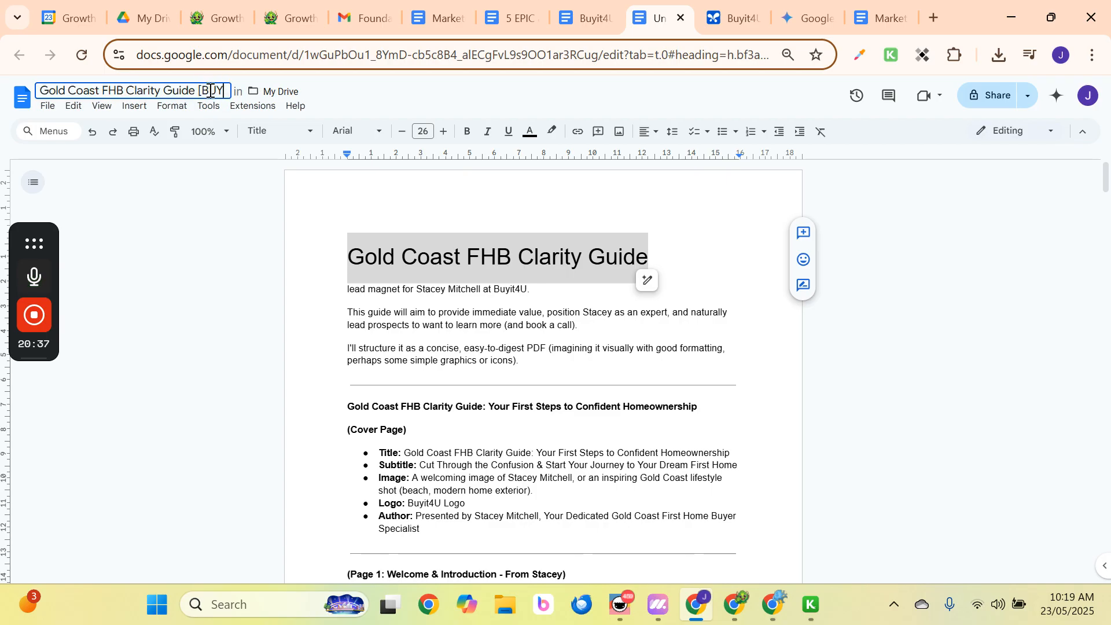
type("IT$U")
key("BackSpace")
key("BackSpace")
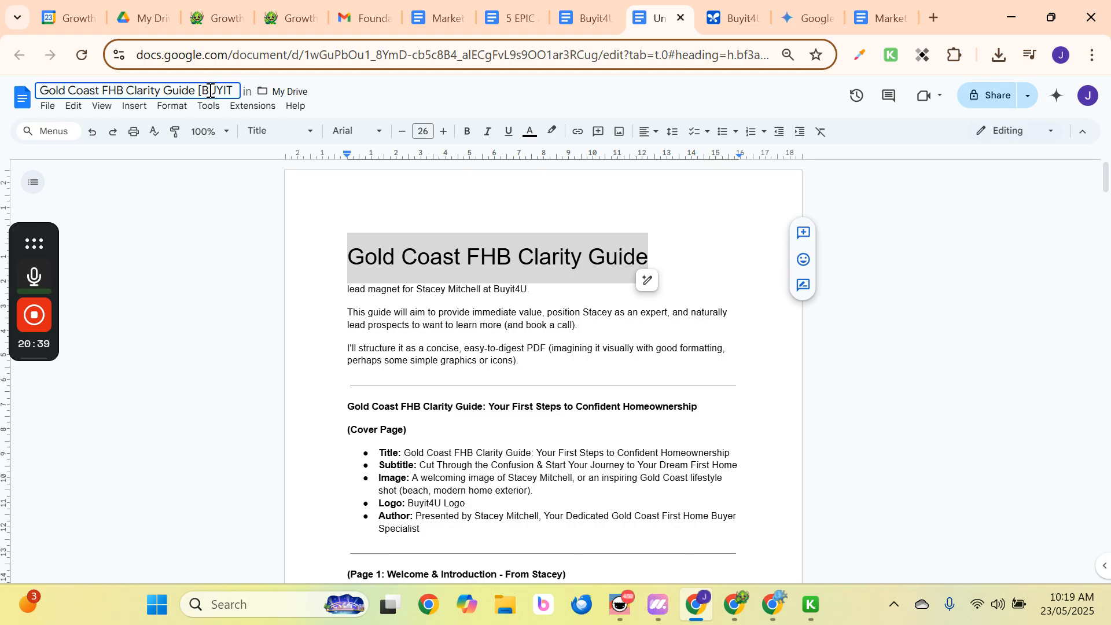
type("4u][G")
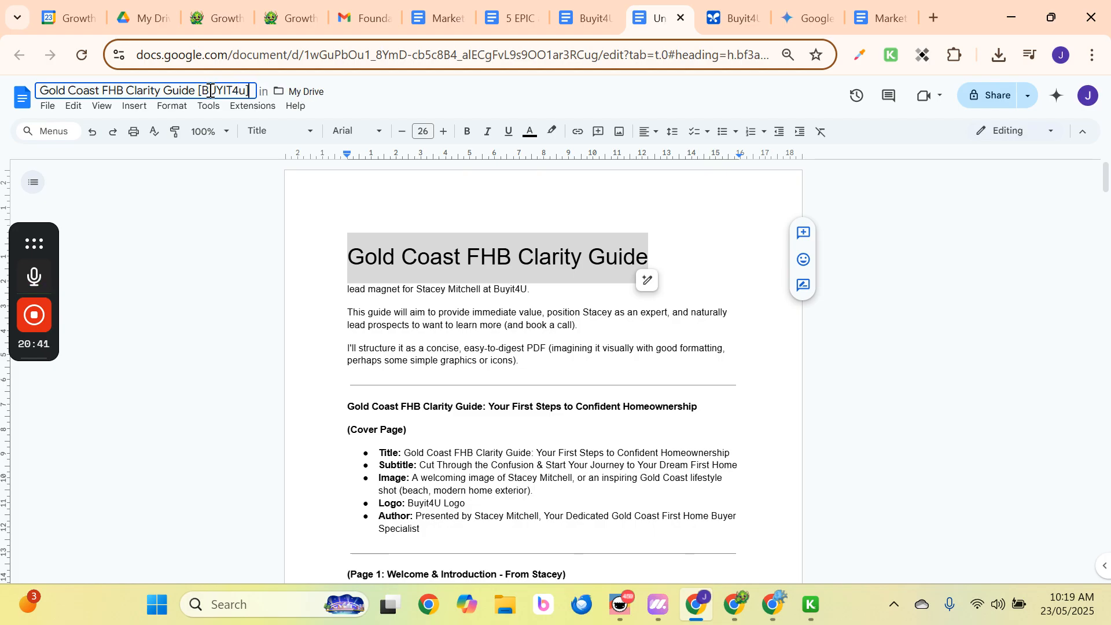
type("ROW")
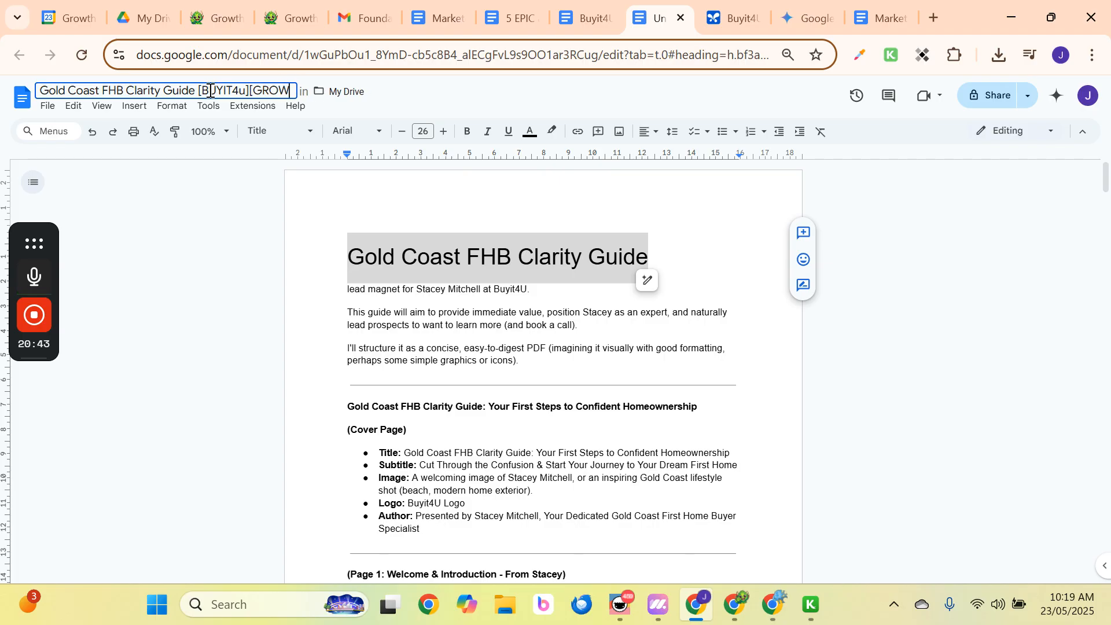
type("TH MONSTER]")
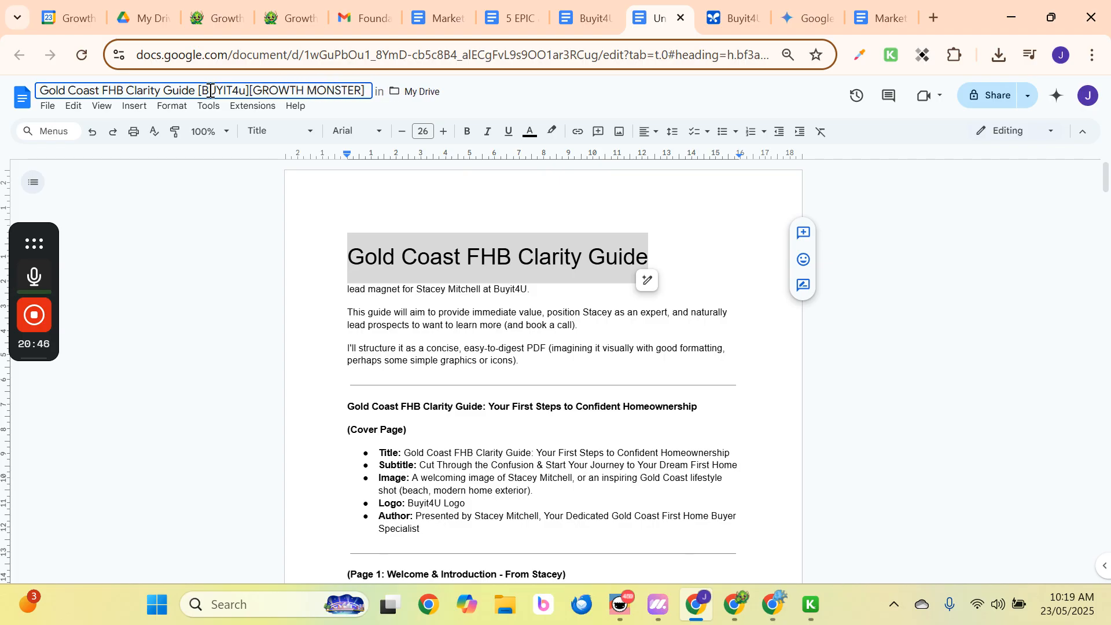
Delete the empty numbered items (4, 8, 6, 4 again, 2) so the list numbering runs continuously.
left_click(385, 322)
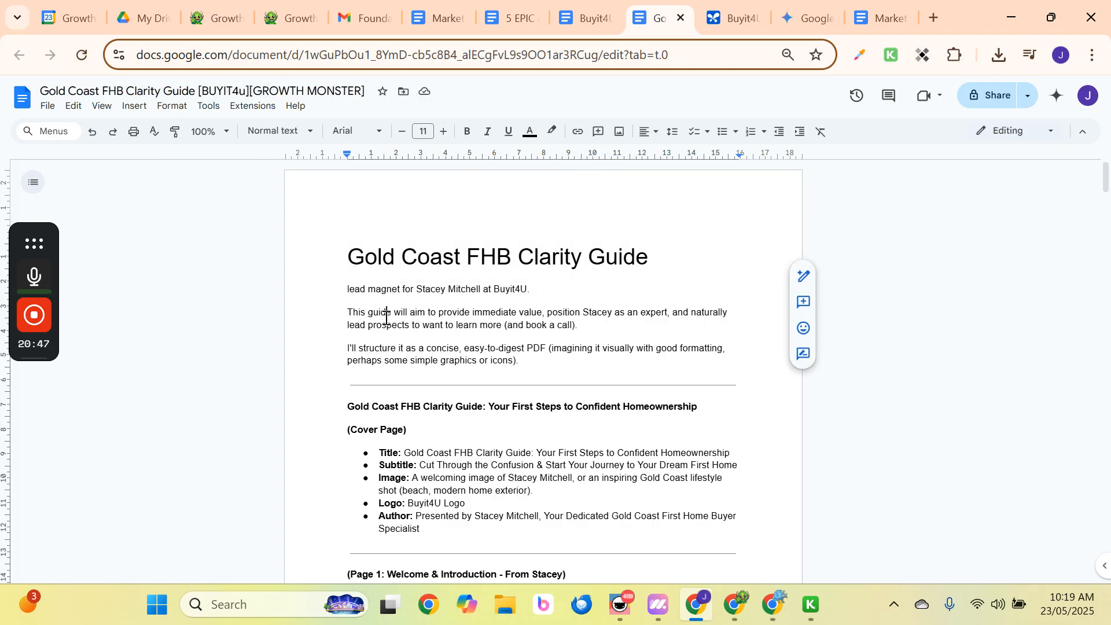
scroll(430, 347, "down", 5)
scroll(408, 383, "down", 20)
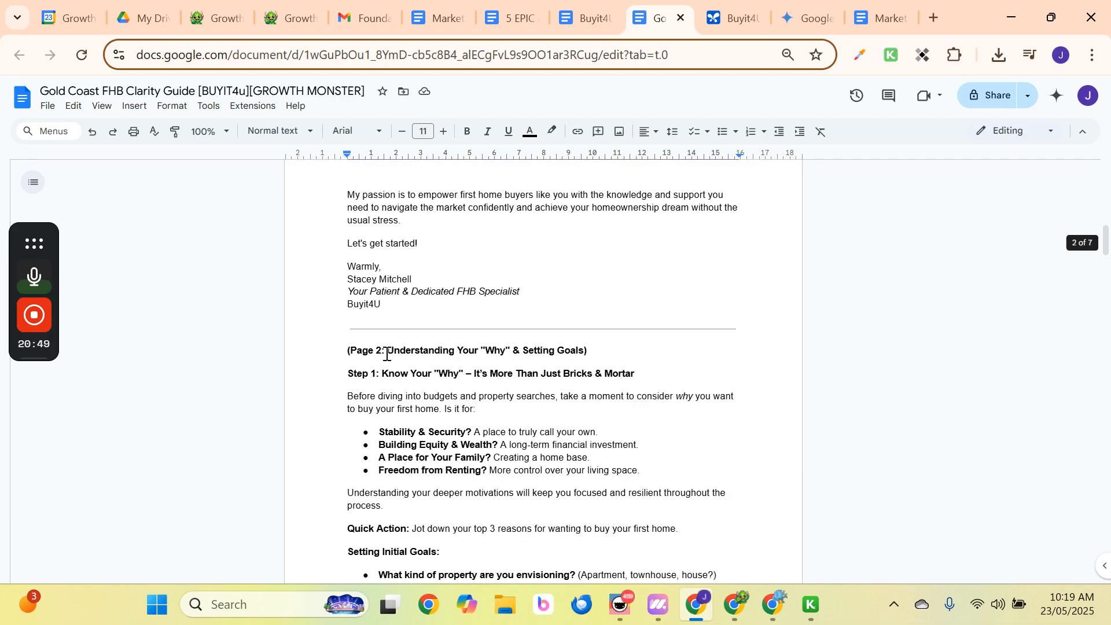
scroll(408, 384, "down", 10)
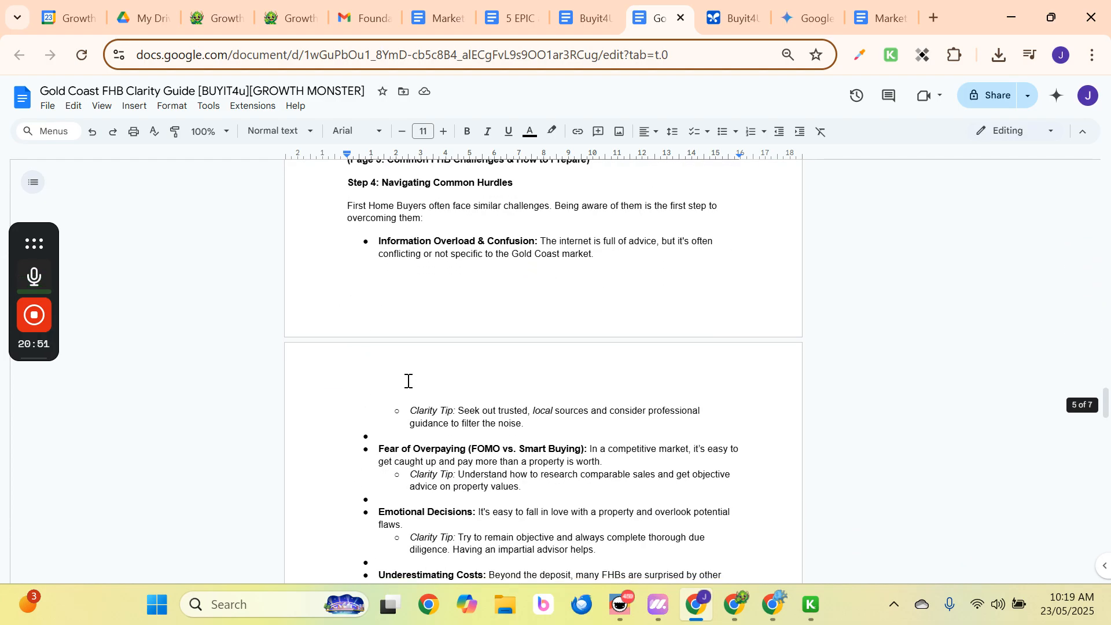
scroll(408, 382, "up", 12)
left_click(394, 408)
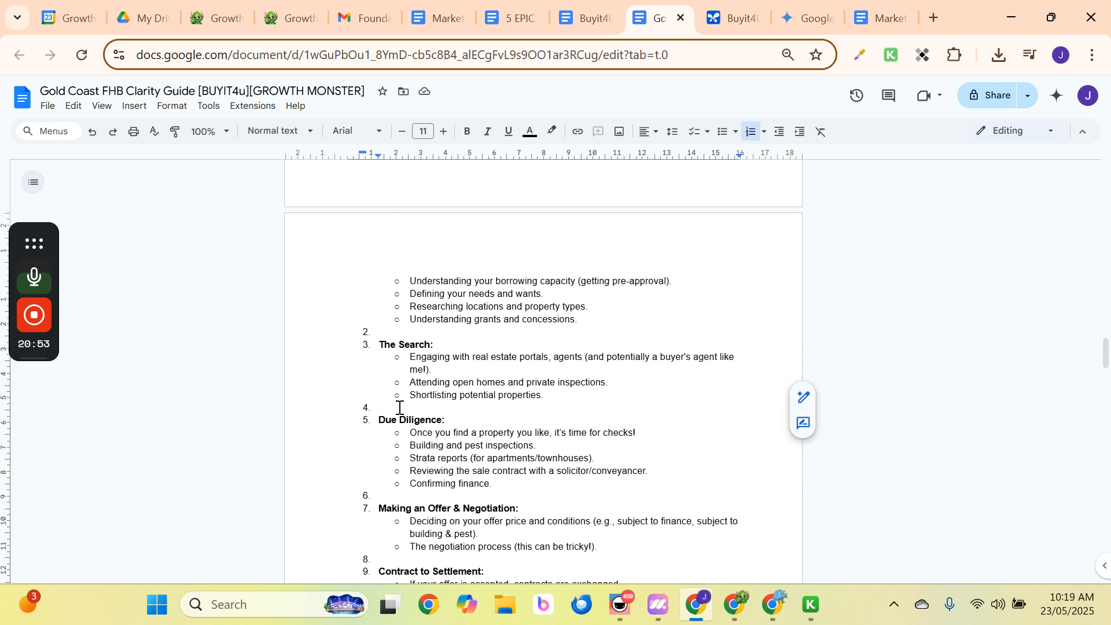
key("BackSpace")
key("BackSpace")
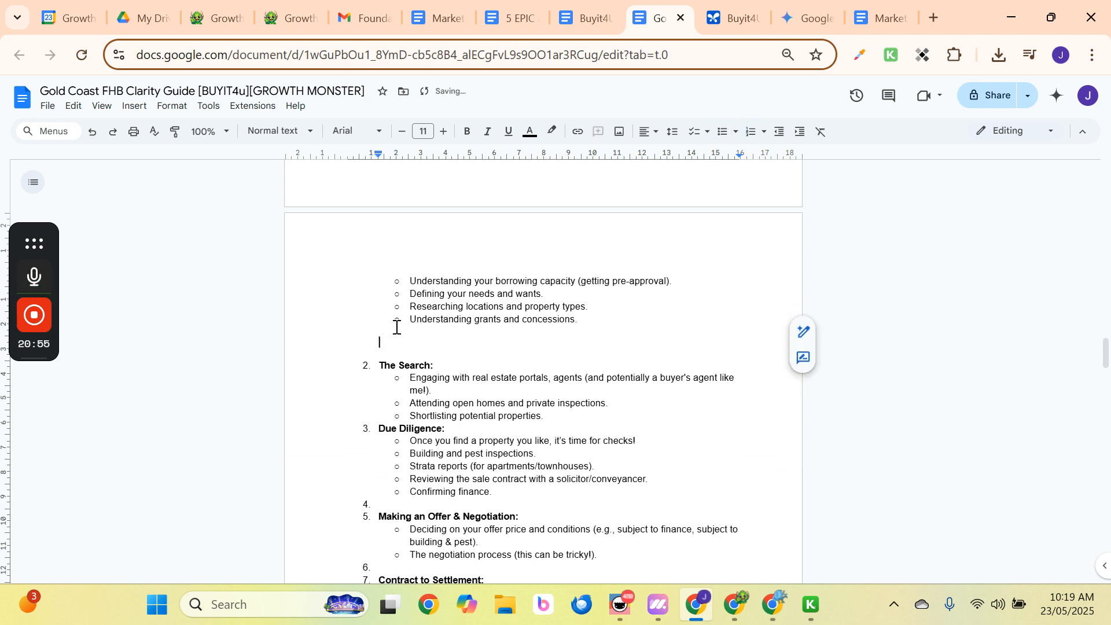
scroll(394, 327, "up", 8)
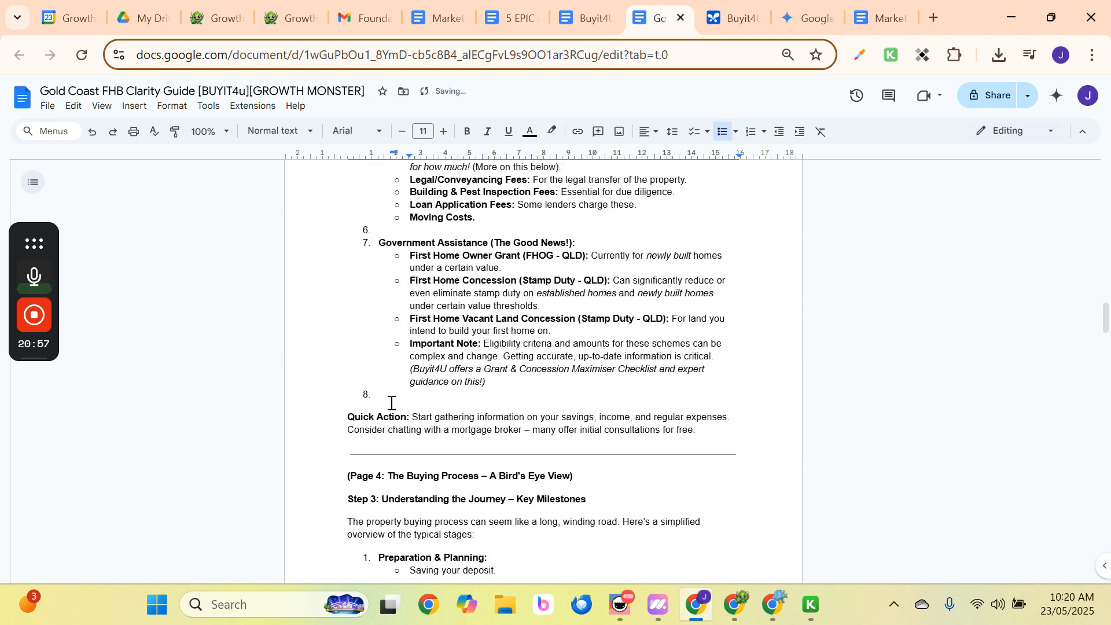
left_click(389, 393)
key("BackSpace")
key("BackSpace")
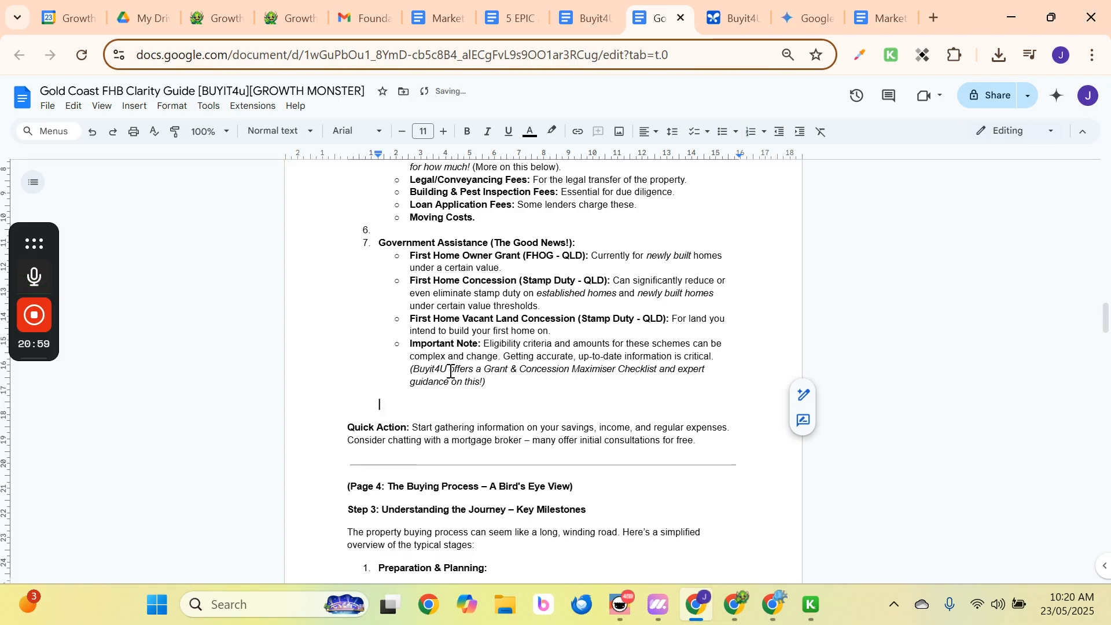
left_click(396, 230)
key("BackSpace")
key("BackSpace")
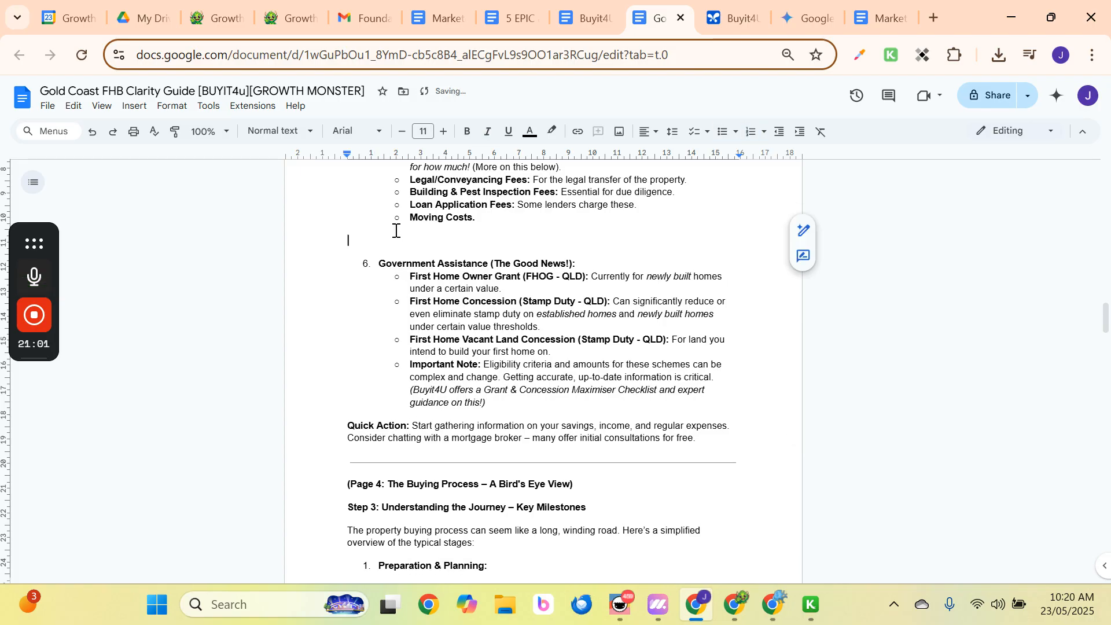
scroll(400, 260, "up", 3)
left_click(403, 288)
key("Return")
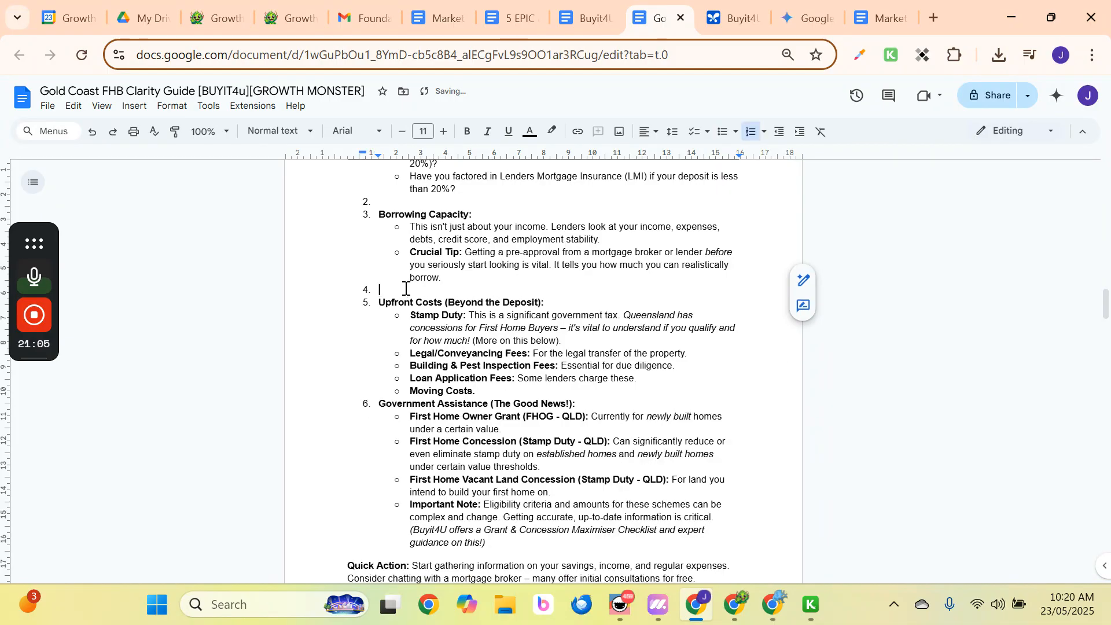
key("BackSpace")
key("BackSpace")
scroll(396, 287, "up", 2)
left_click(396, 287)
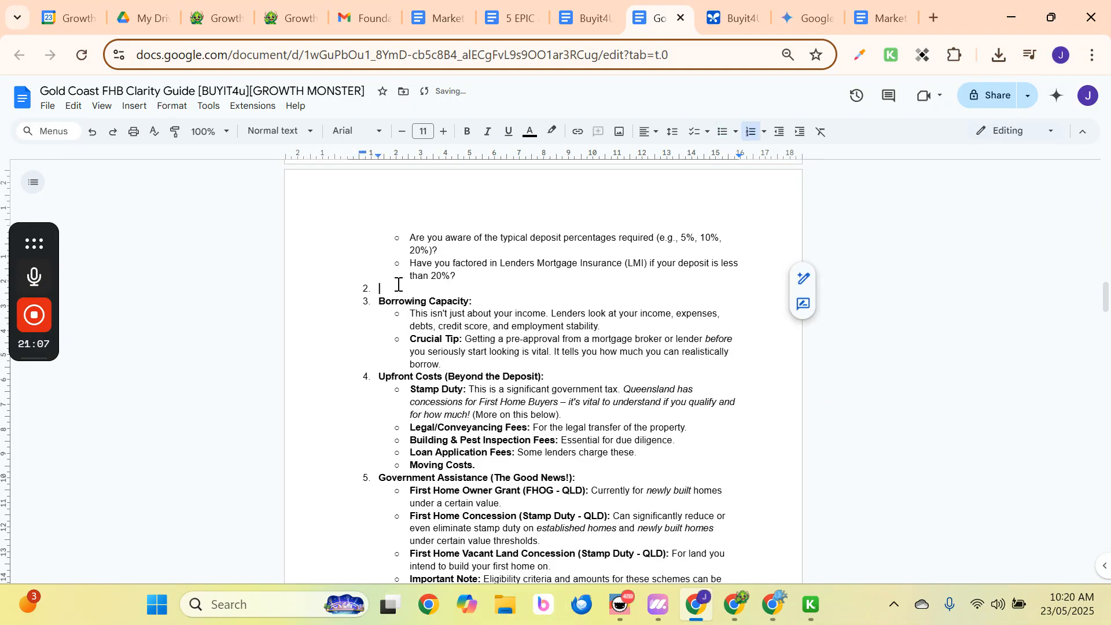
key("BackSpace")
key("BackSpace")
Remove the blank bullets under the Clarity Tips, including those above Emotional Decisions and Time Constraints.
scroll(400, 288, "up", 4)
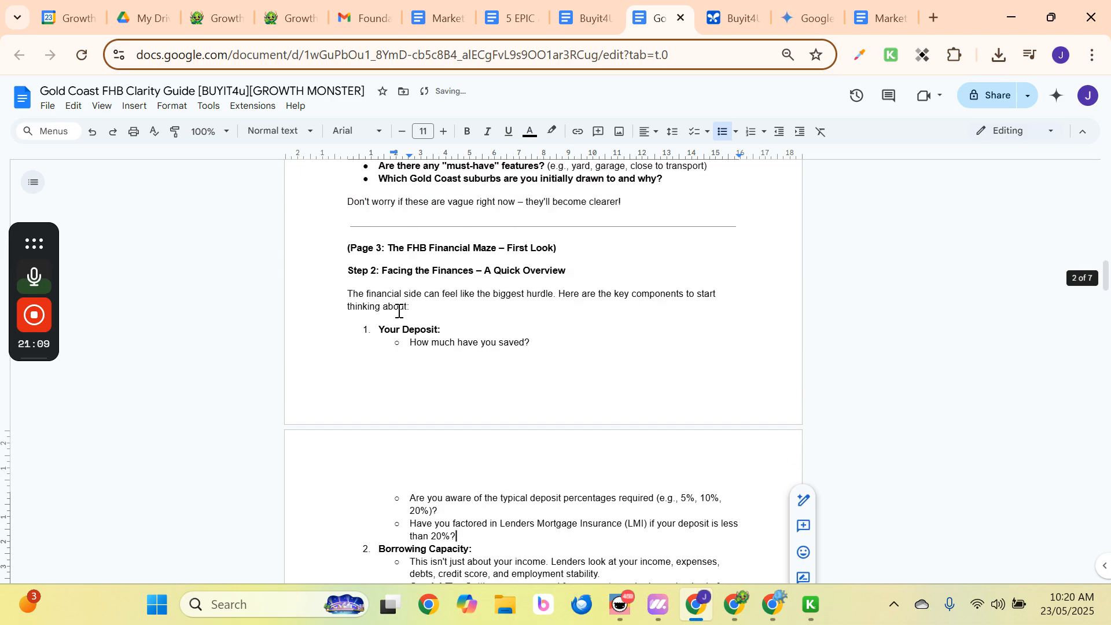
scroll(397, 307, "up", 4)
scroll(397, 306, "down", 12)
scroll(397, 307, "down", 7)
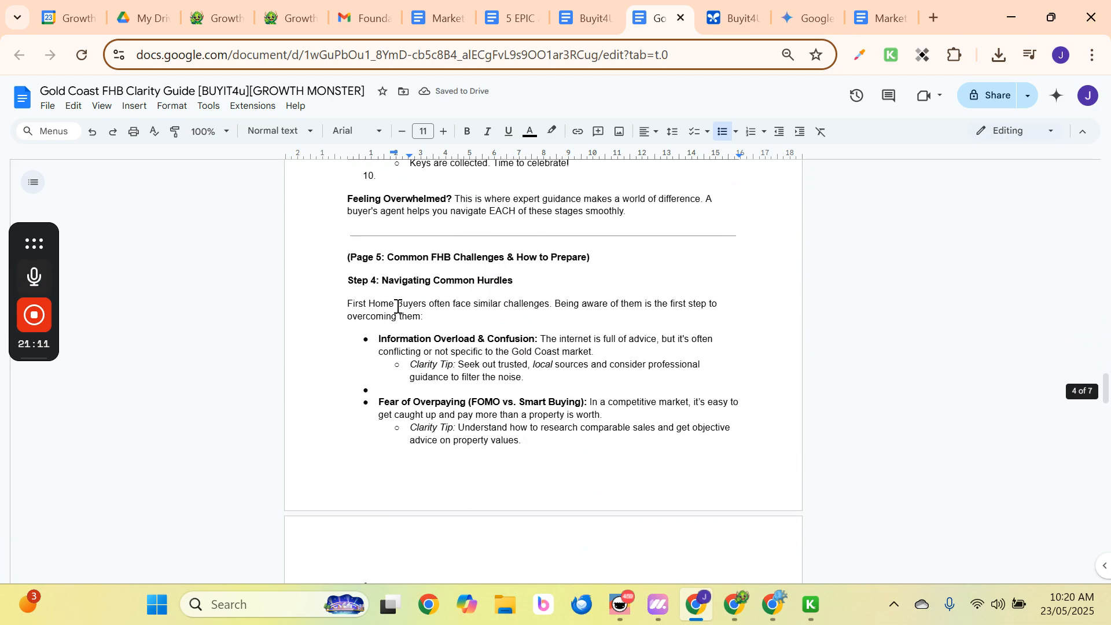
left_click(377, 389)
key("BackSpace")
key("BackSpace")
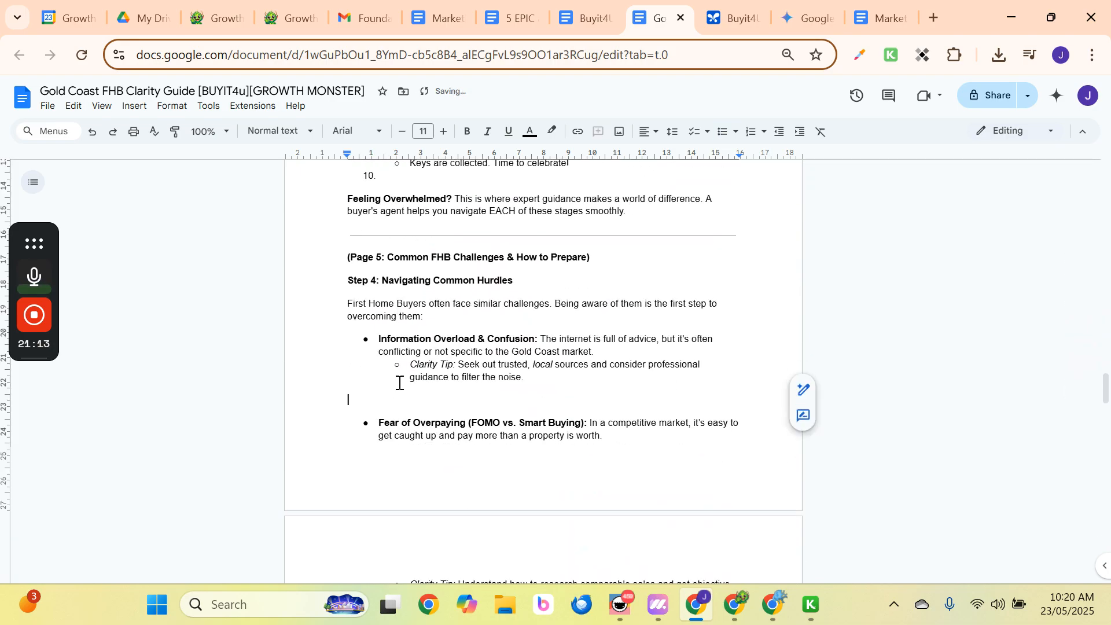
scroll(400, 382, "down", 3)
scroll(399, 381, "down", 3)
left_click(401, 186)
key("Return")
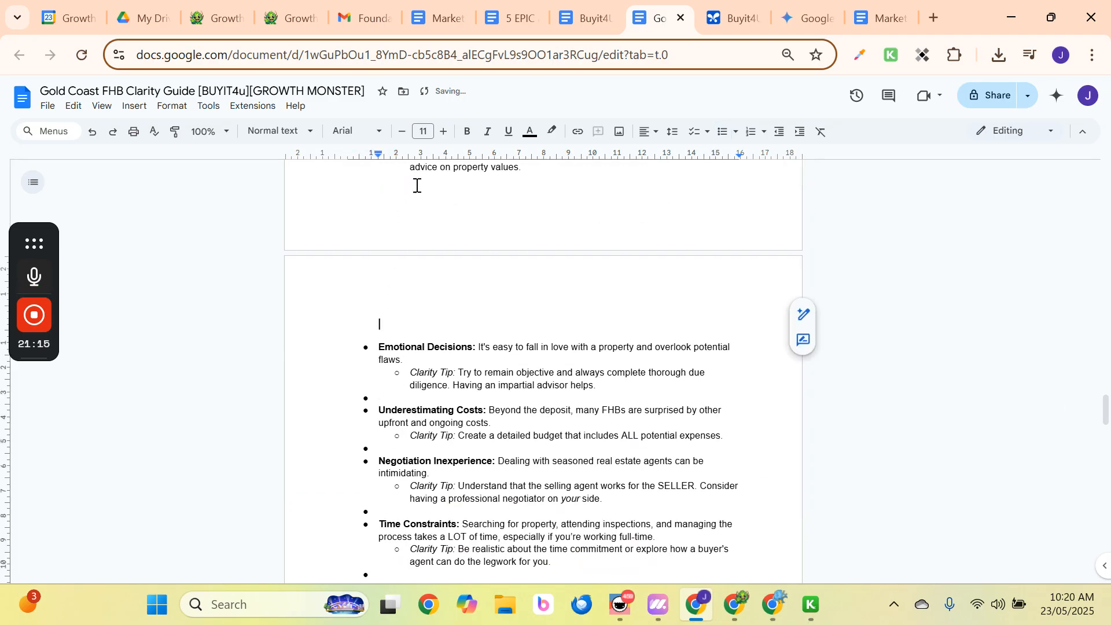
key("BackSpace")
scroll(425, 296, "down", 2)
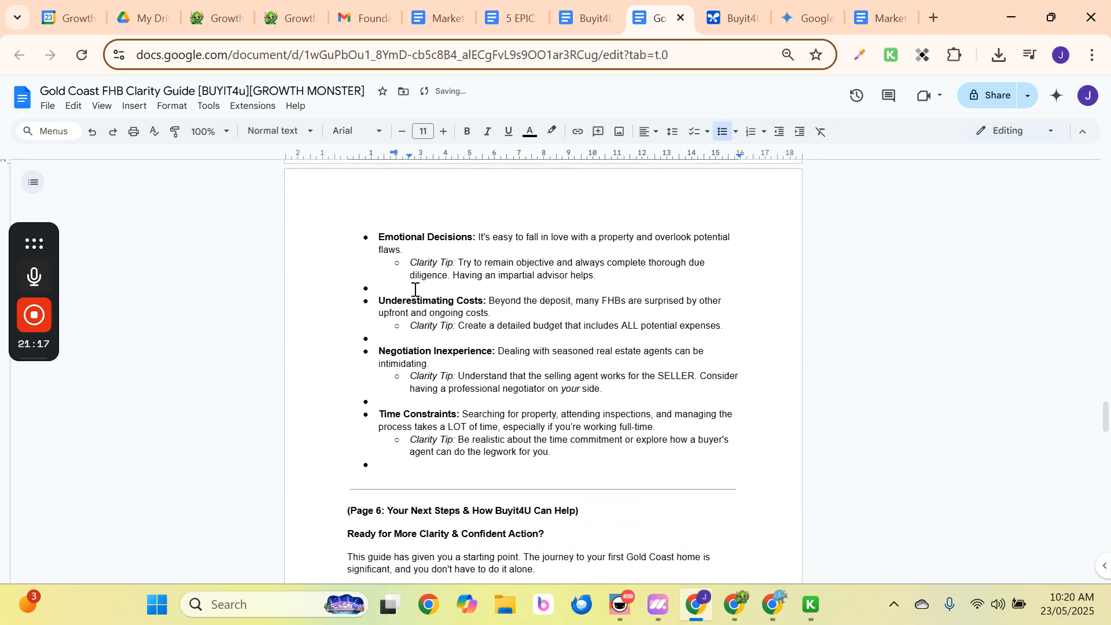
left_click(415, 289)
key("Return")
key("BackSpace")
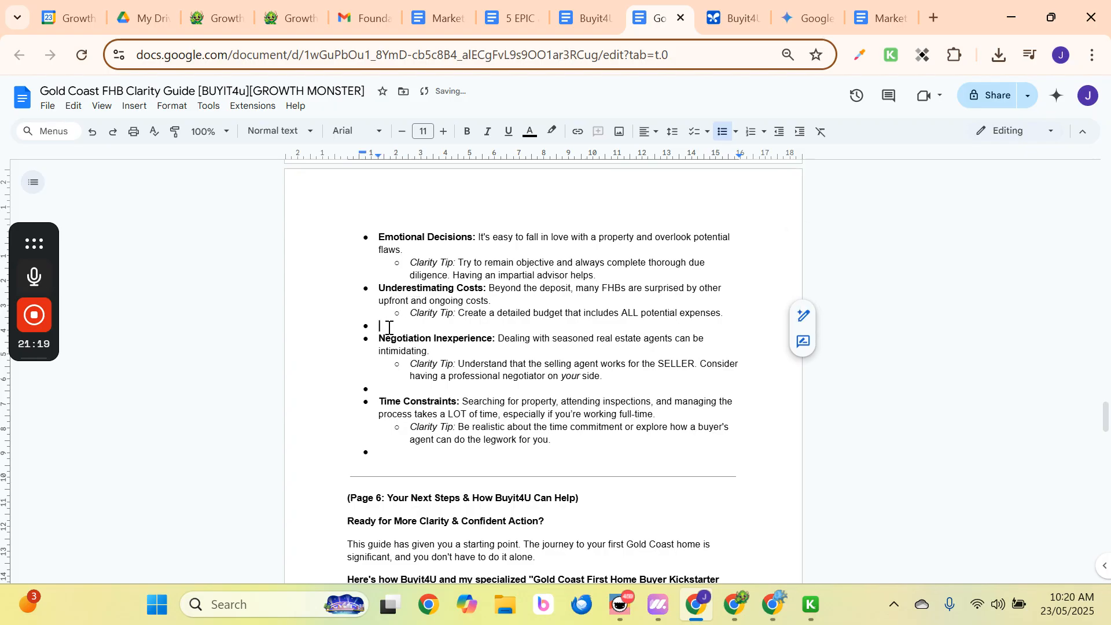
left_click(387, 325)
key("BackSpace")
key("BackSpace")
left_click(388, 376)
key("BackSpace")
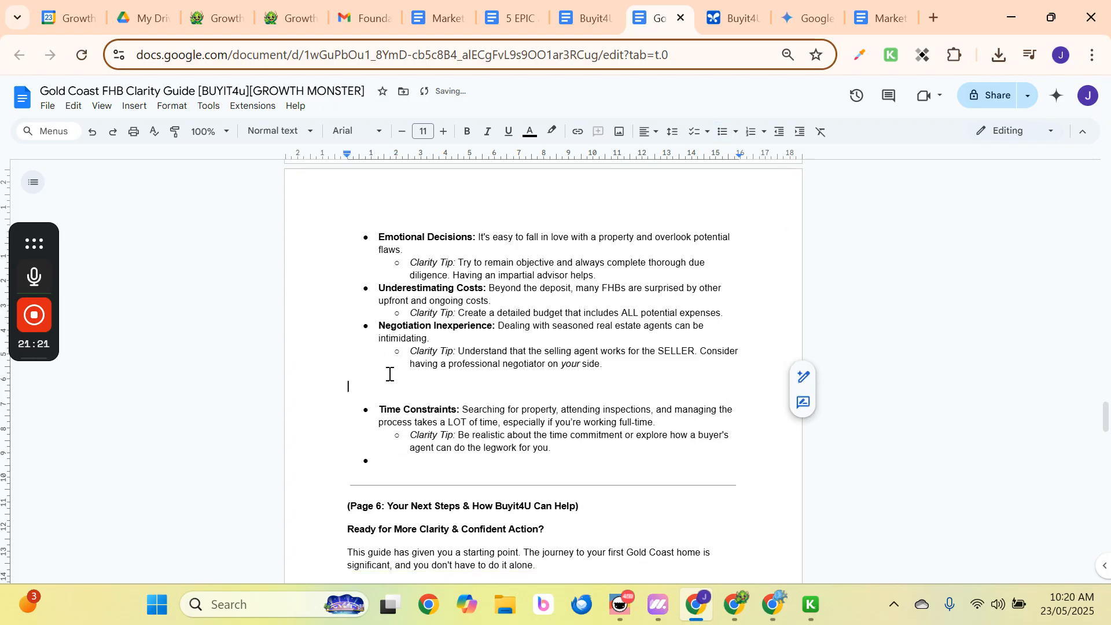
key("BackSpace")
left_click(389, 428)
key("BackSpace")
Scroll through the seven-page guide to check it, then return to the top.
scroll(389, 428, "down", 7)
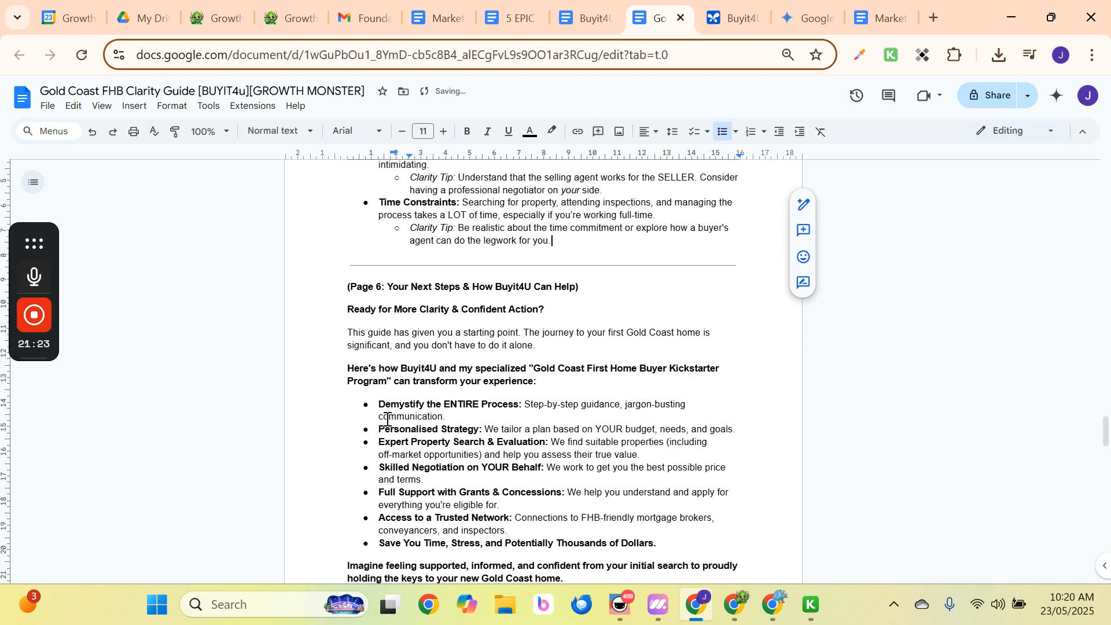
scroll(388, 396, "down", 15)
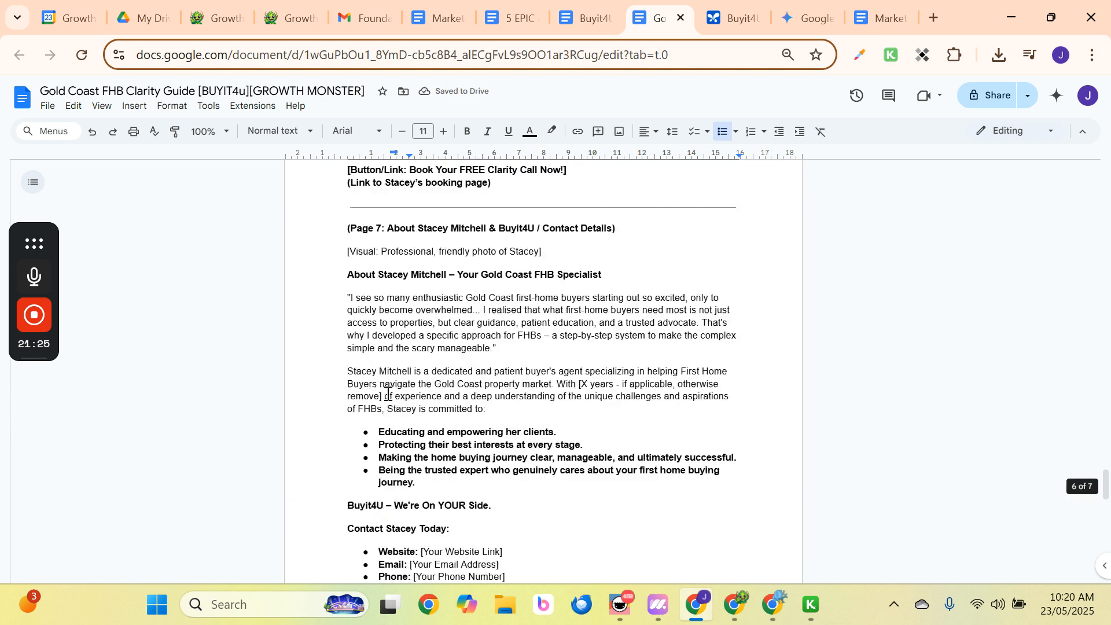
scroll(390, 390, "down", 10)
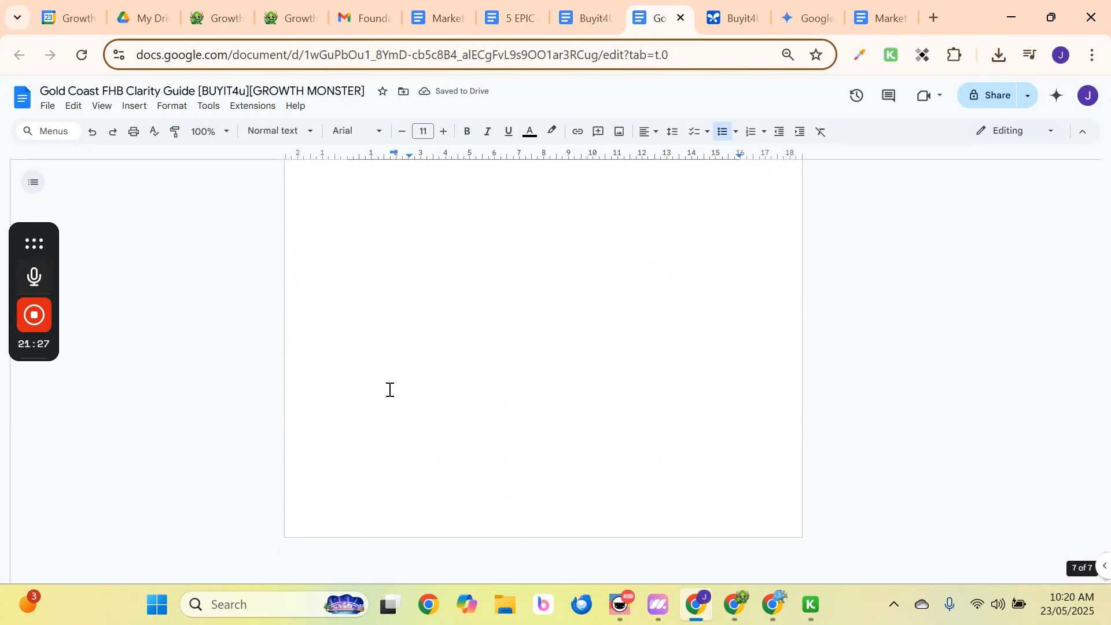
scroll(391, 387, "up", 16)
scroll(389, 379, "down", 12)
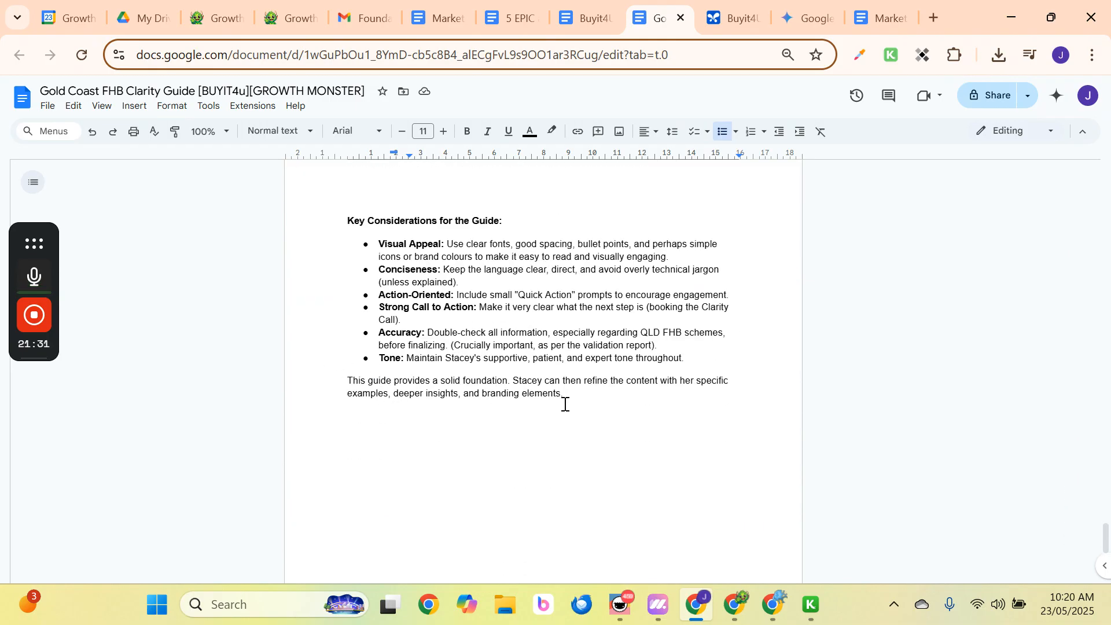
scroll(582, 408, "up", 20)
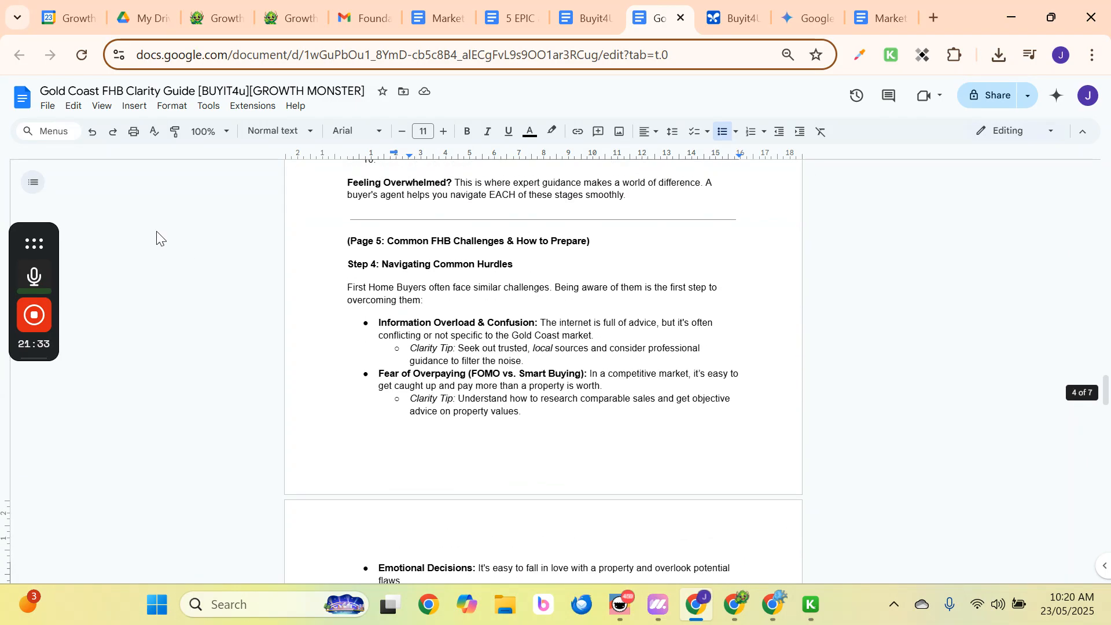
scroll(118, 200, "up", 5)
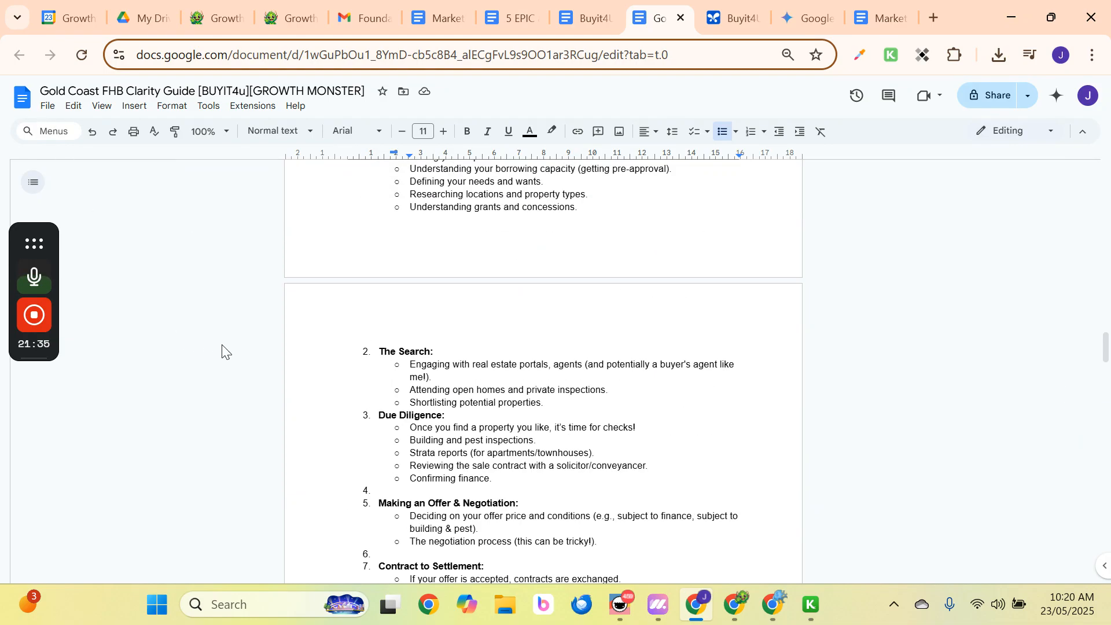
scroll(515, 340, "up", 15)
scroll(519, 341, "up", 10)
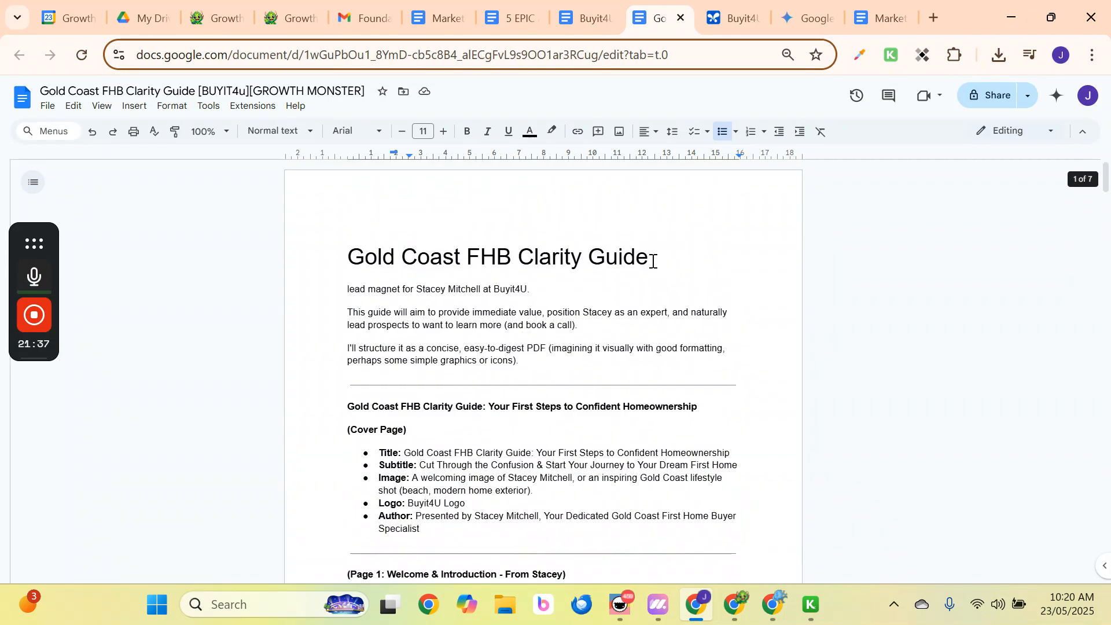
Copy the Grant & Concession Maximiser Checklist reply's text and return to the Clarity Guide document.
left_click(723, 18)
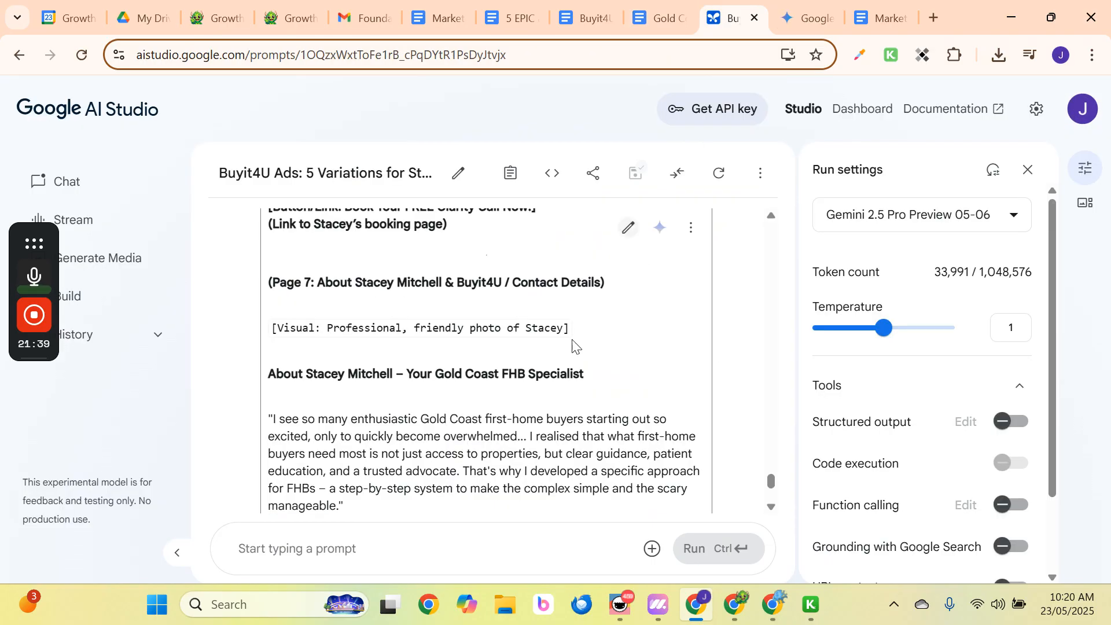
scroll(575, 347, "down", 10)
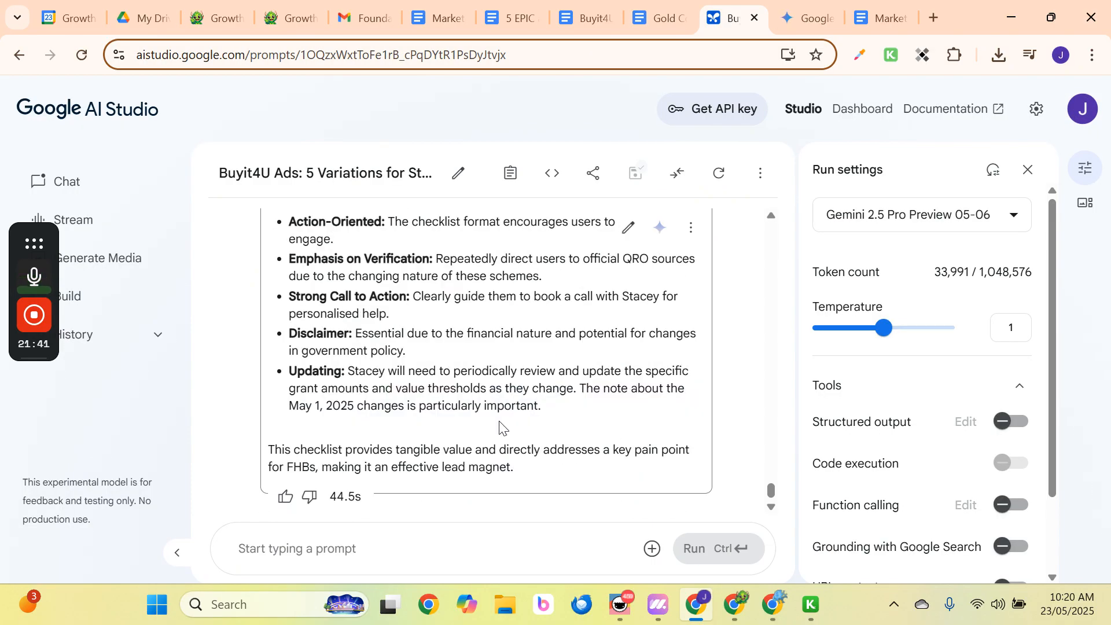
scroll(499, 428, "up", 10)
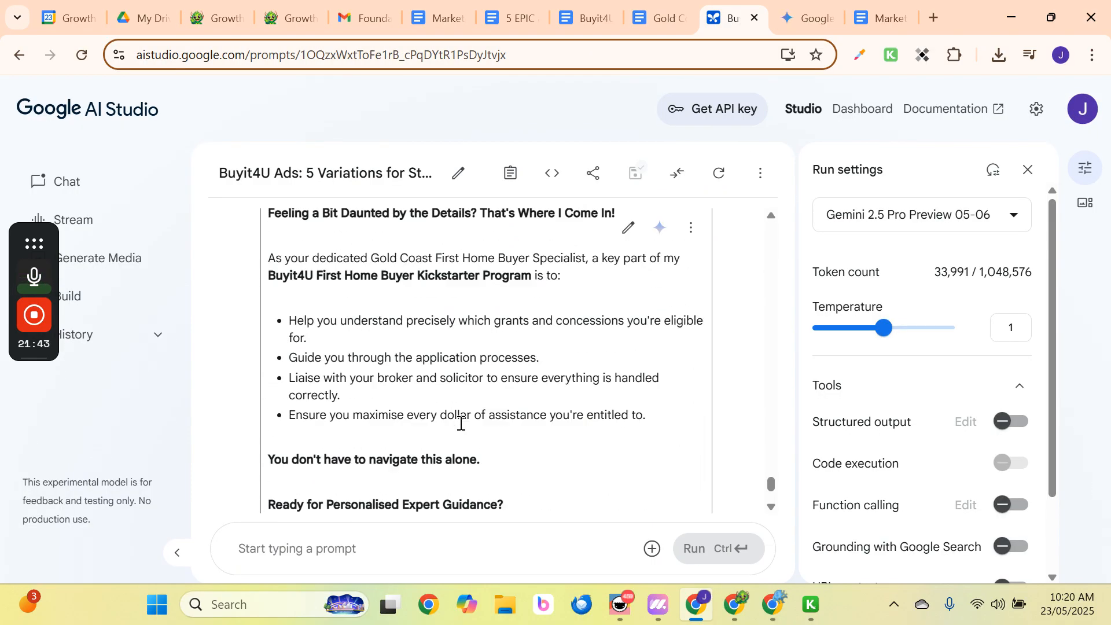
scroll(461, 424, "up", 15)
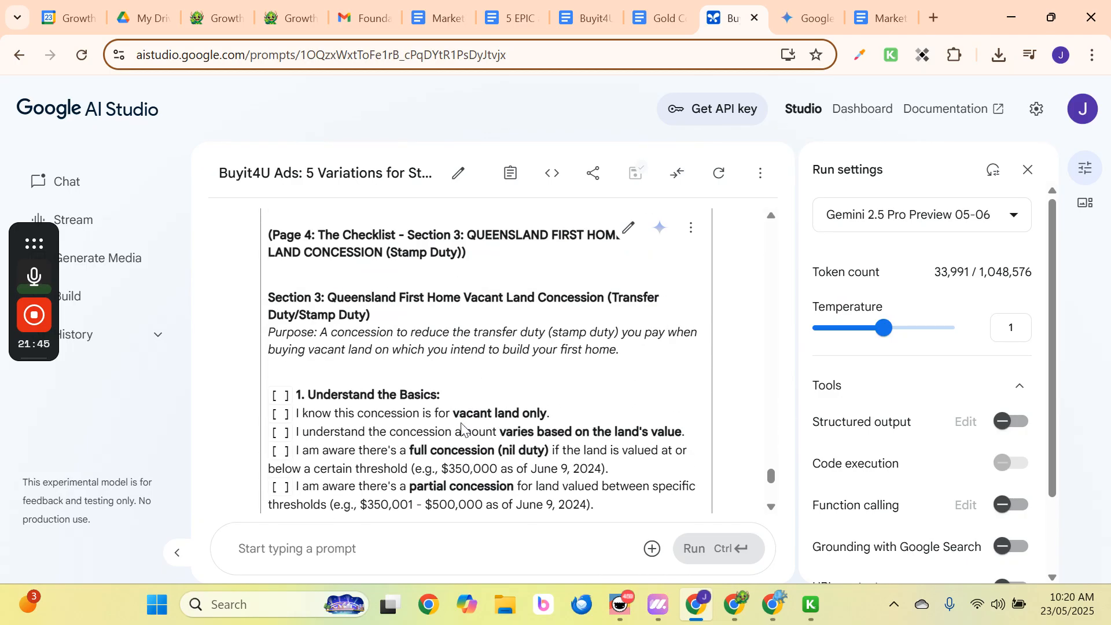
scroll(461, 426, "up", 15)
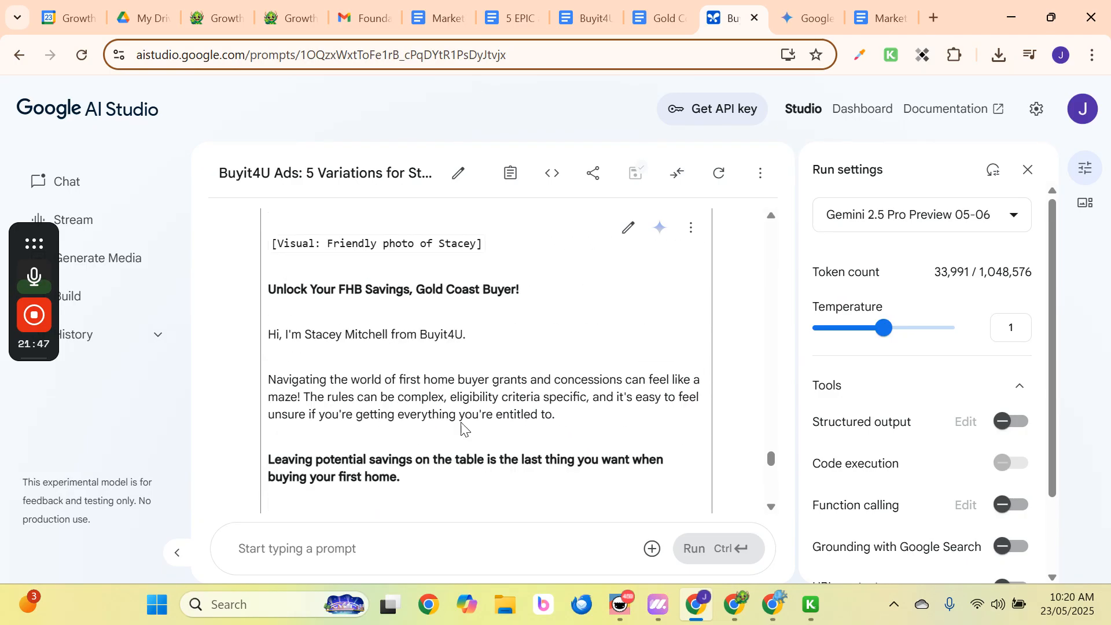
left_click(690, 227)
left_click(727, 350)
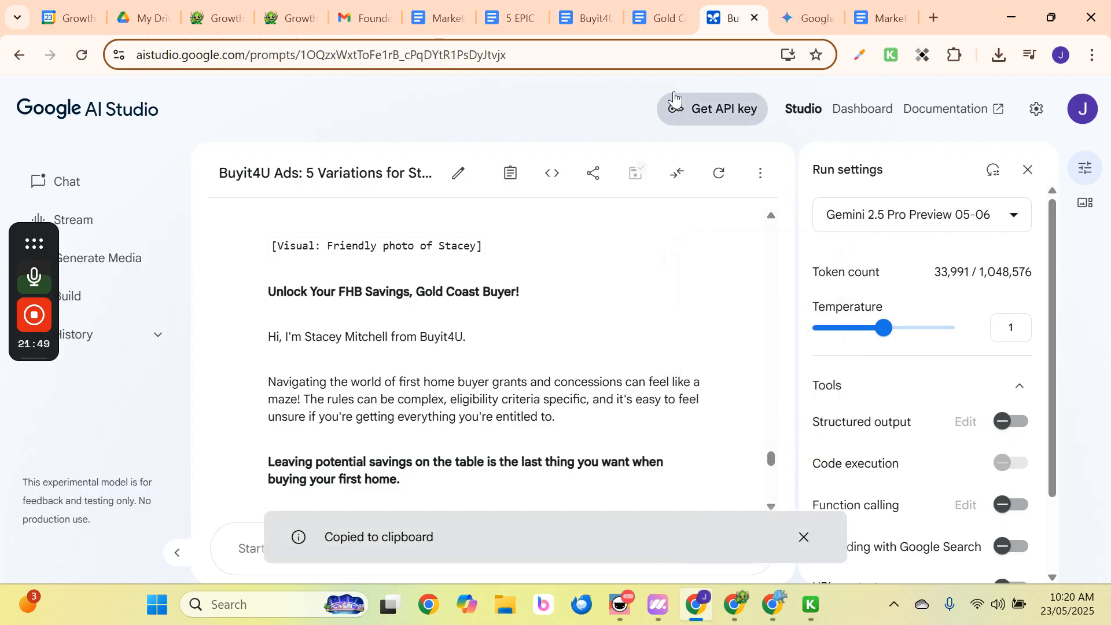
left_click(660, 18)
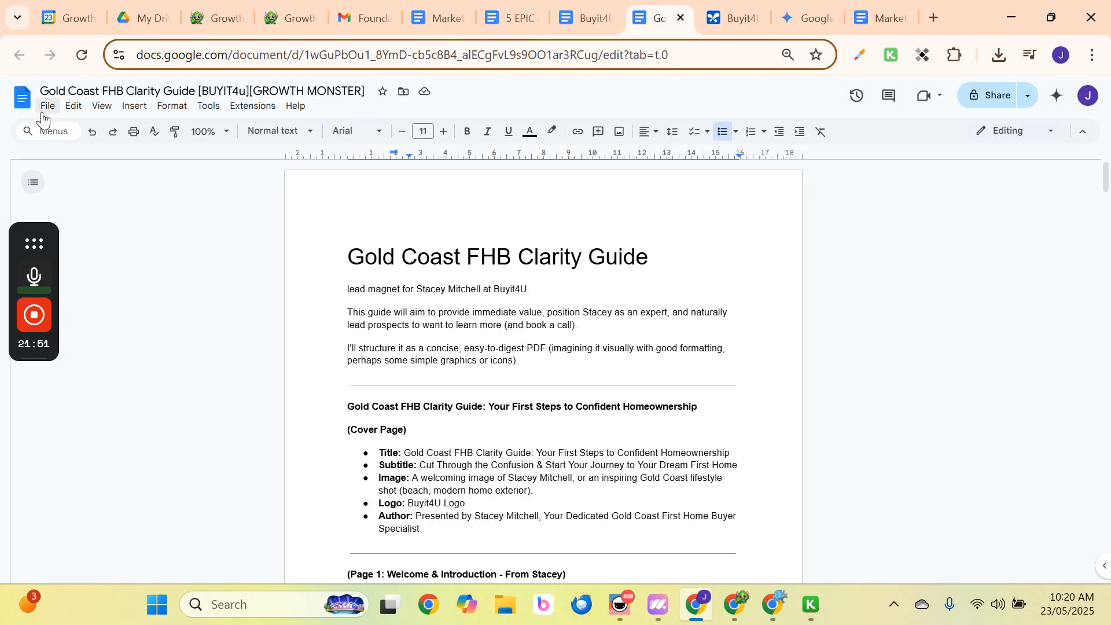
left_click(47, 106)
Create a new blank document and paste the copied checklist into it.
mouse_move(145, 134)
left_click(278, 137)
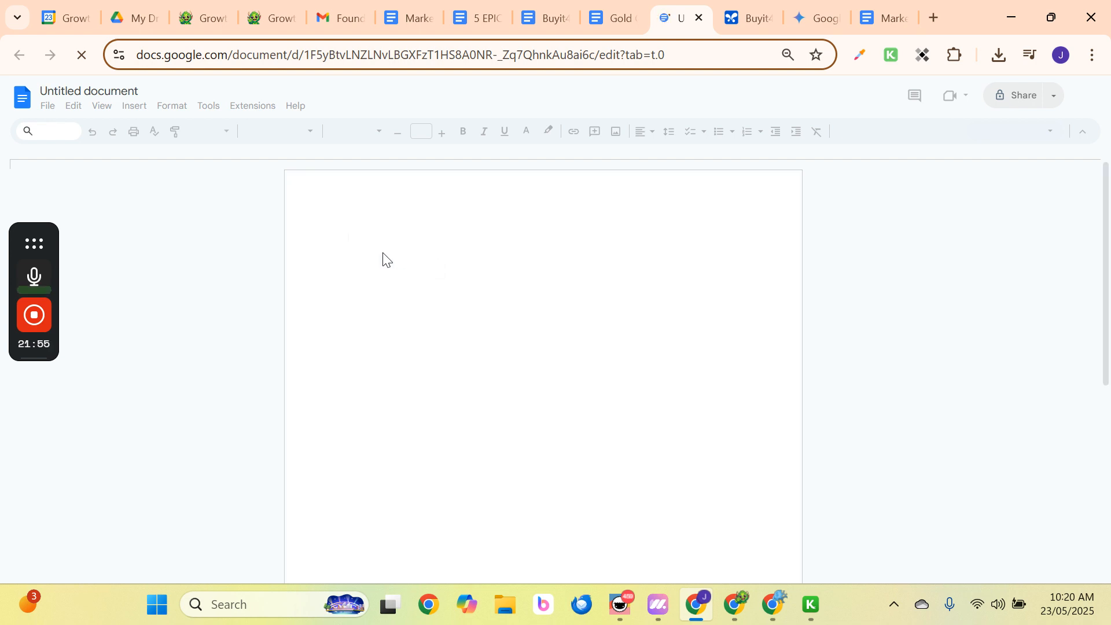
key("ctrl+v")
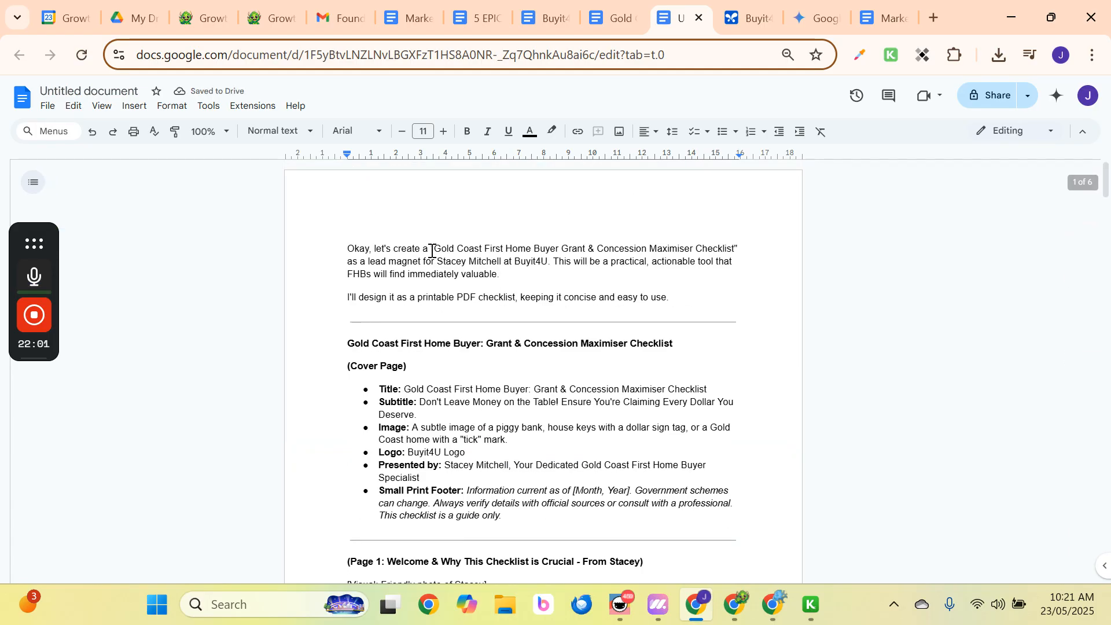
Put the checklist name on its own line, split the intro into paragraphs, and capitalise 'Lead magnet'.
left_click_drag(434, 248, 318, 243)
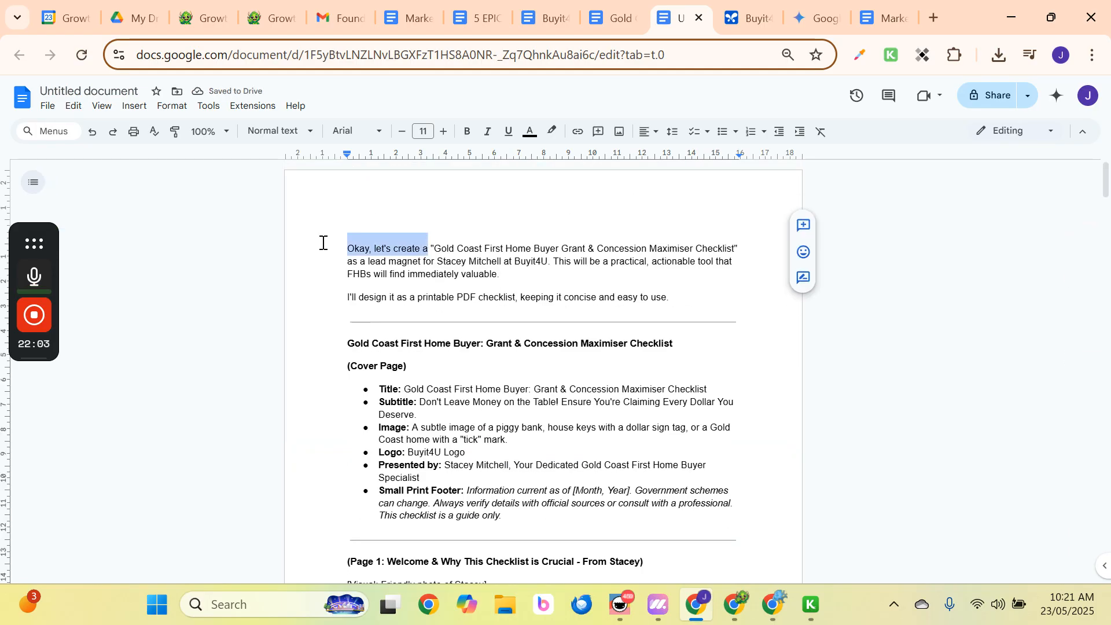
key("BackSpace")
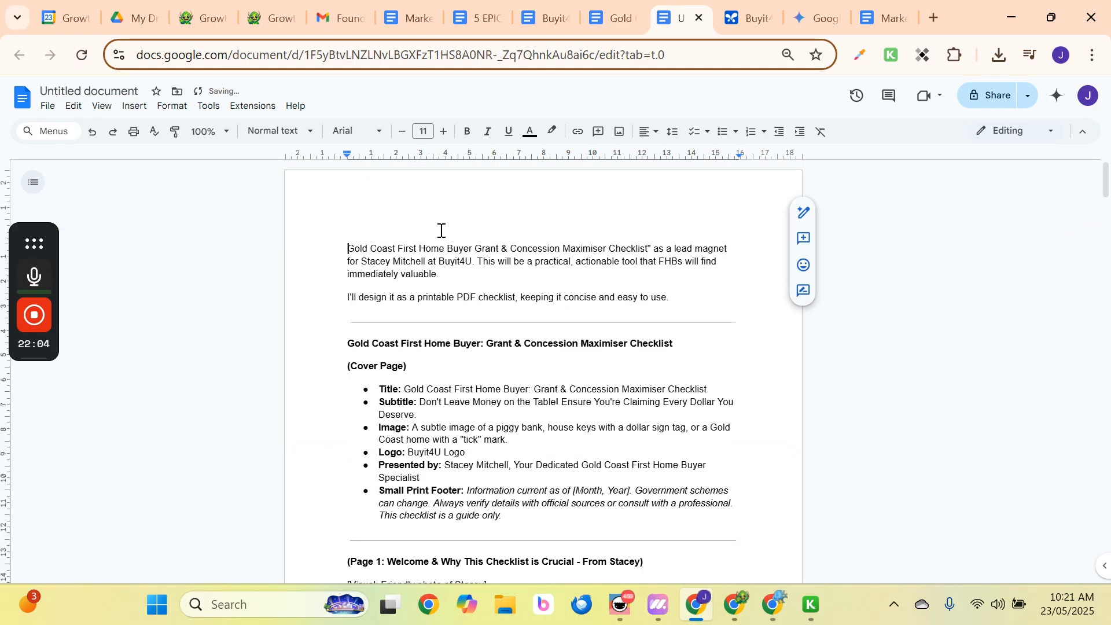
left_click(651, 246)
key("BackSpace")
key("BackSpace")
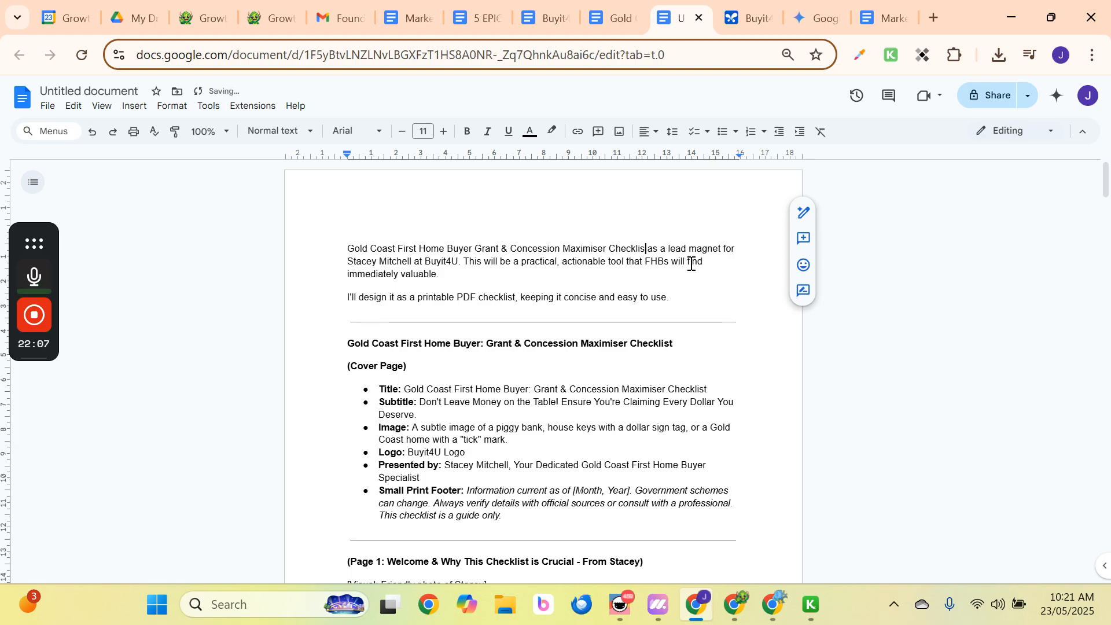
key("Delete")
key("Delete")
key("Delete")
key("Delete")
key("Delete")
key("Return")
key("Left")
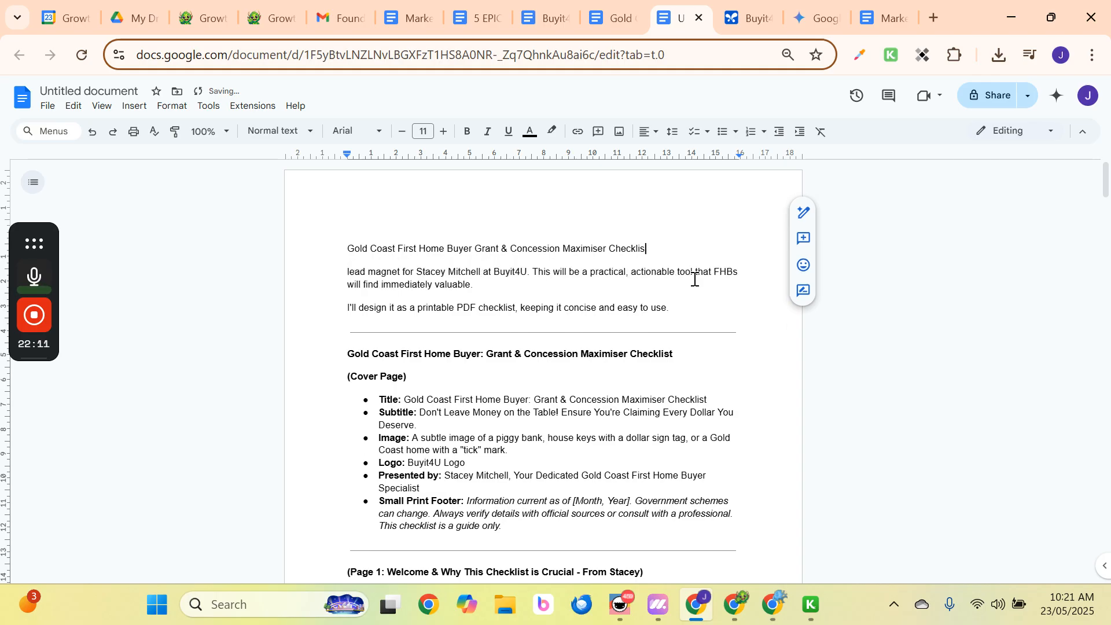
type("t")
left_click(597, 308)
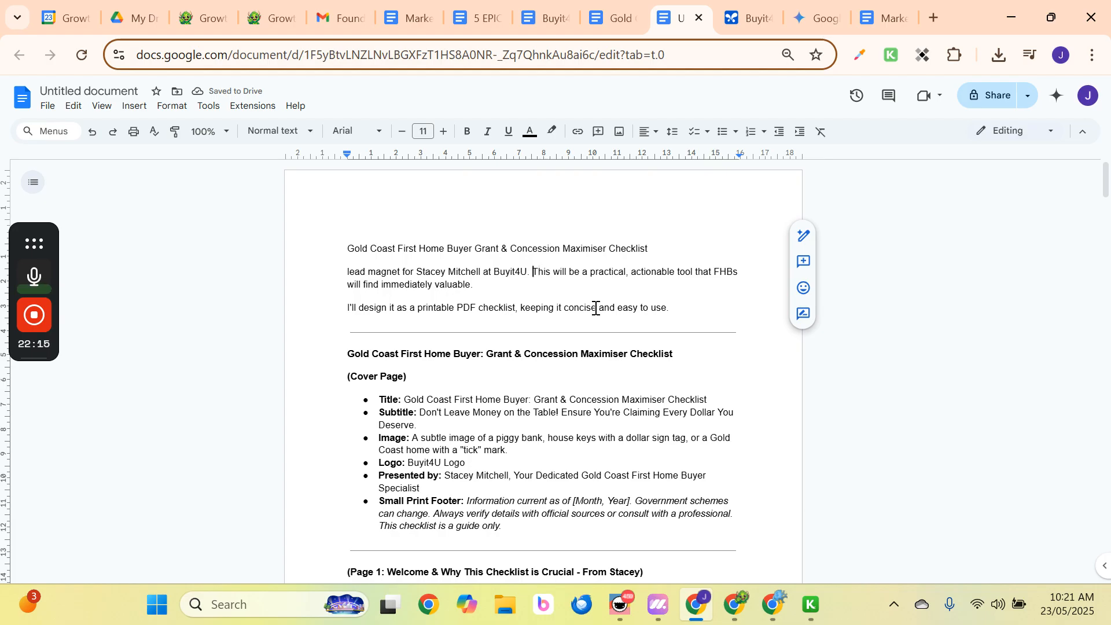
key("Return")
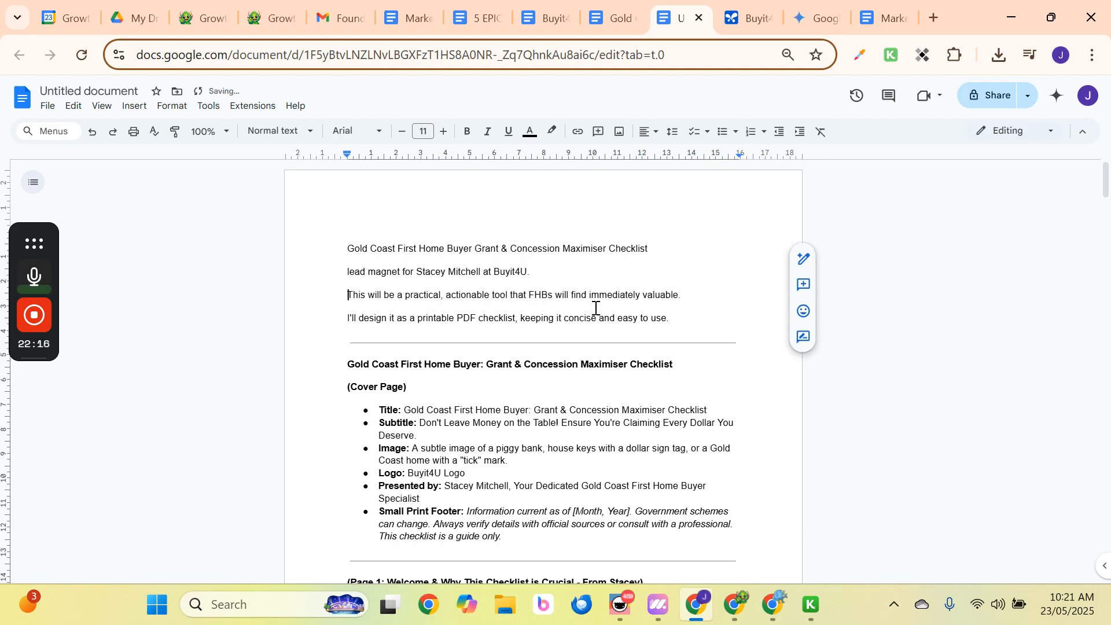
left_click(342, 280)
key("Delete")
type("L")
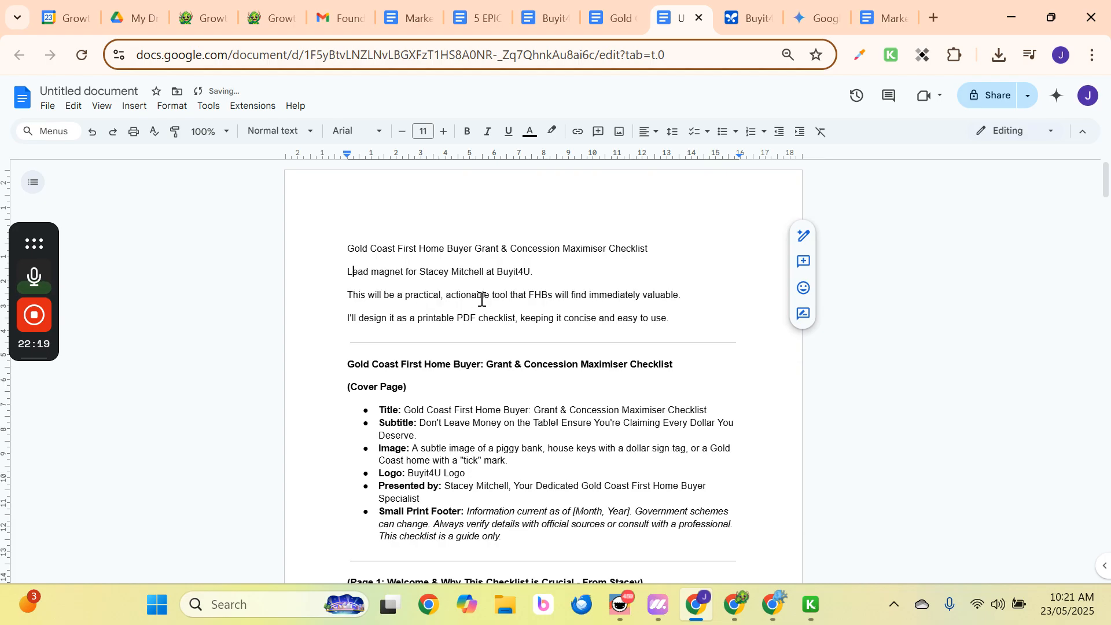
left_click_drag(652, 248, 292, 186)
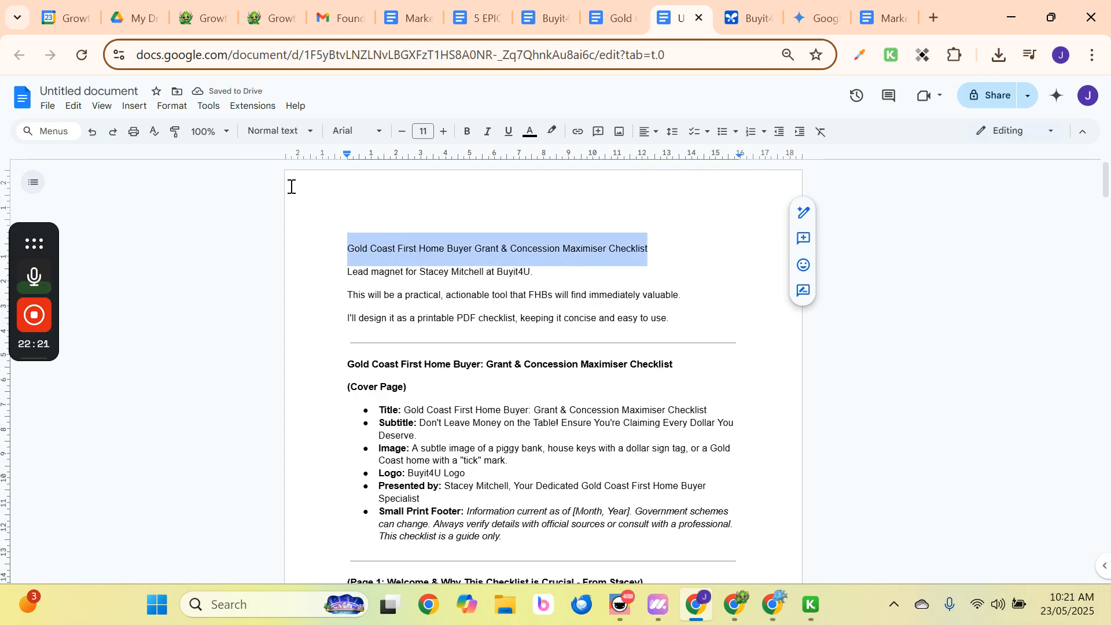
Style the checklist name as Title and append [BUYIT4U][GROWTH MONSTER] to the document name.
left_click(258, 131)
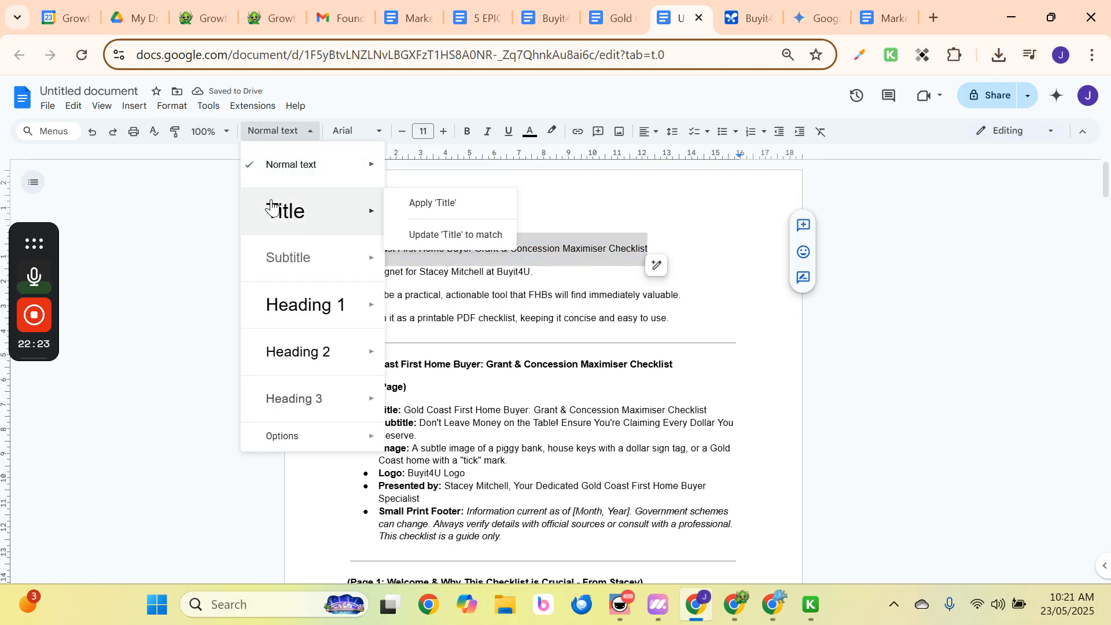
left_click(272, 207)
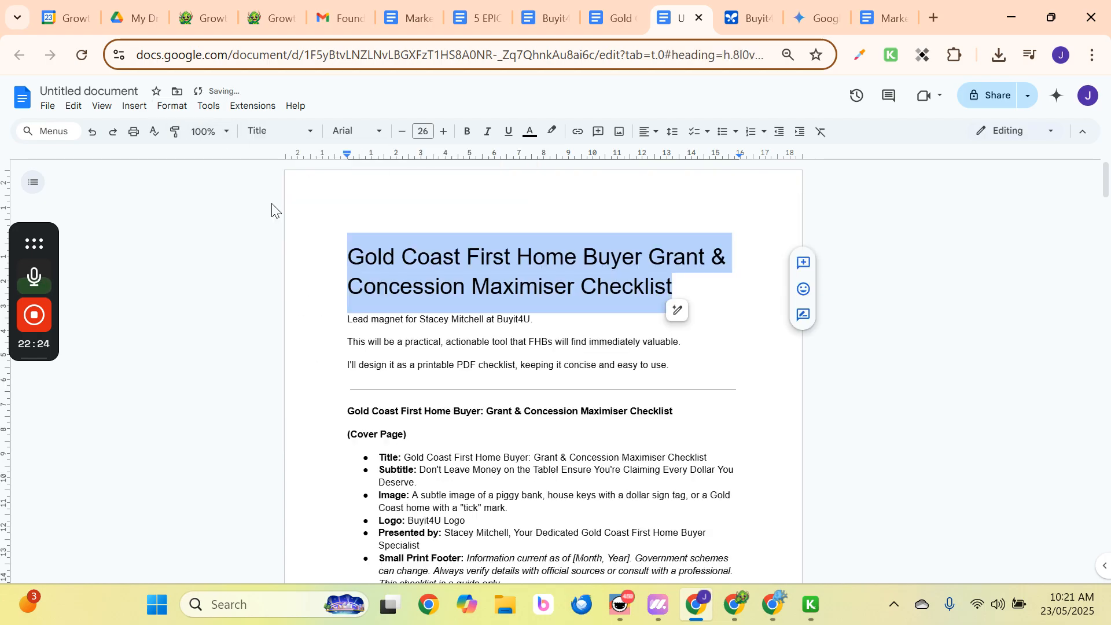
left_click(79, 85)
left_click(411, 92)
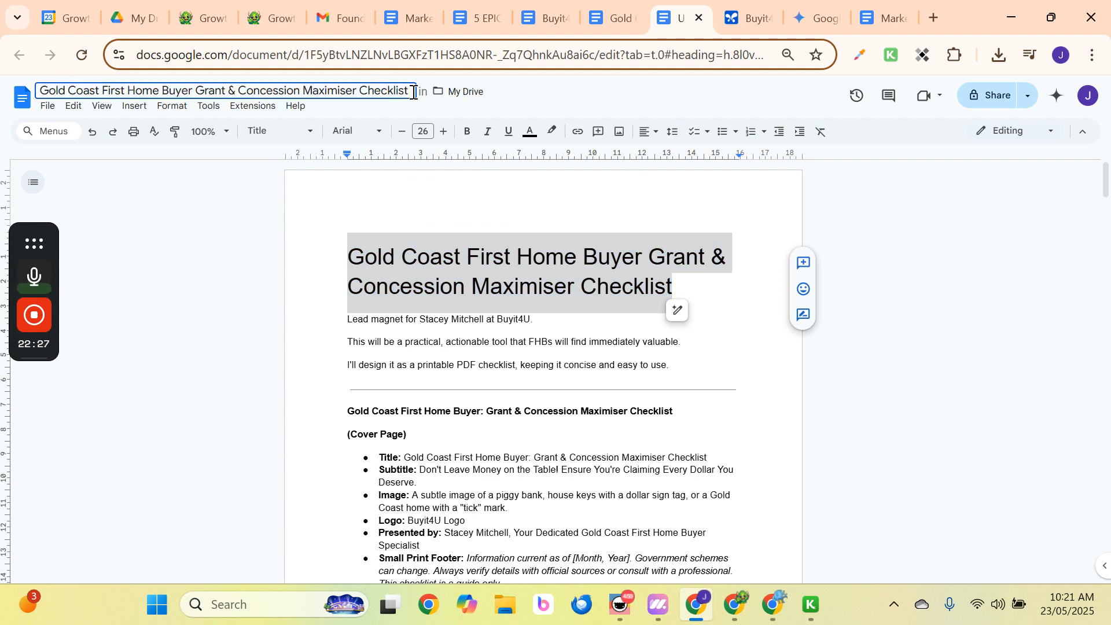
type("|")
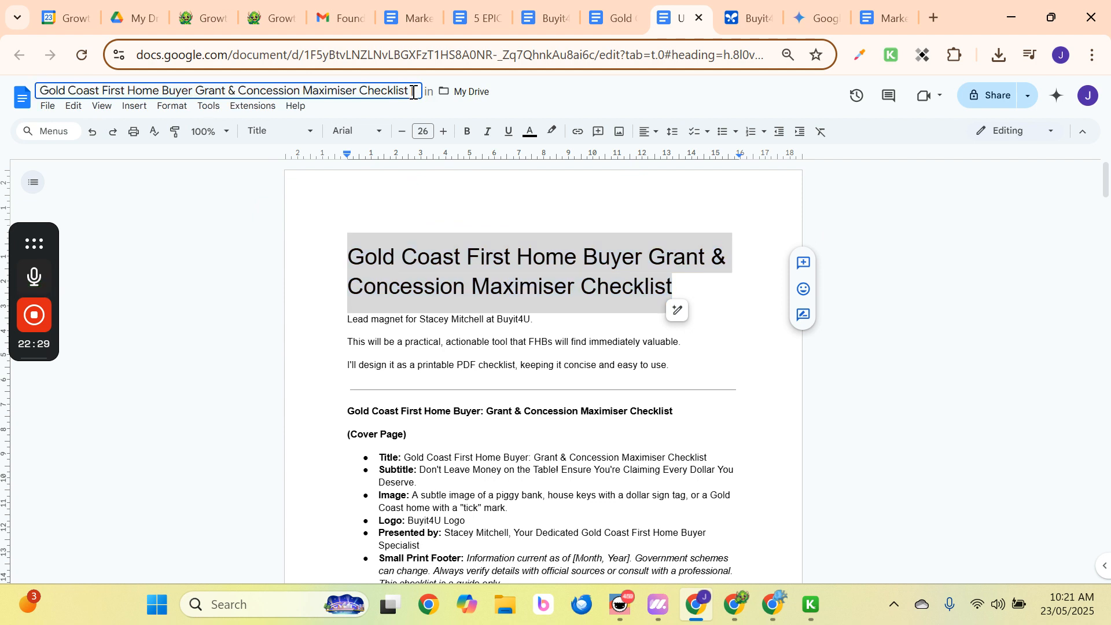
type("BUYIT4u")
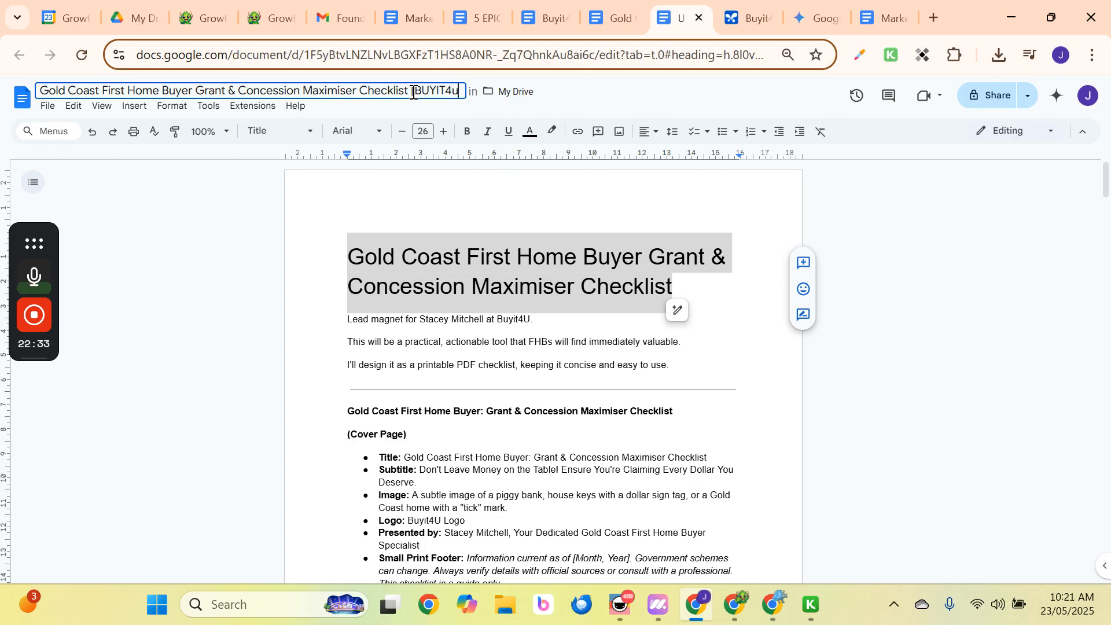
key("BackSpace")
type("U[")
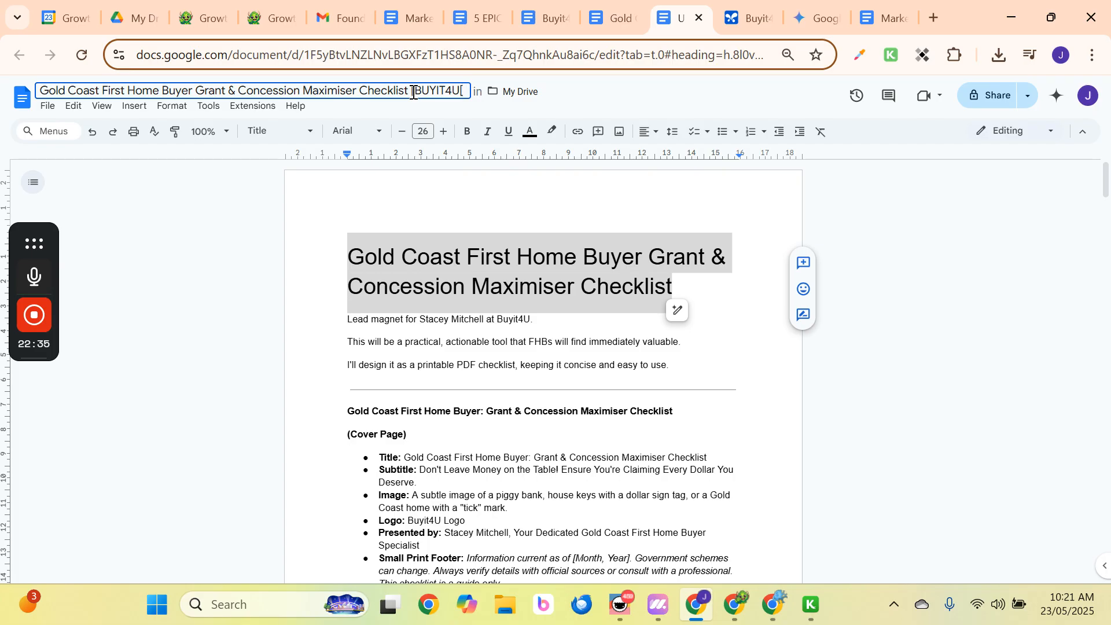
key("BackSpace")
type("][")
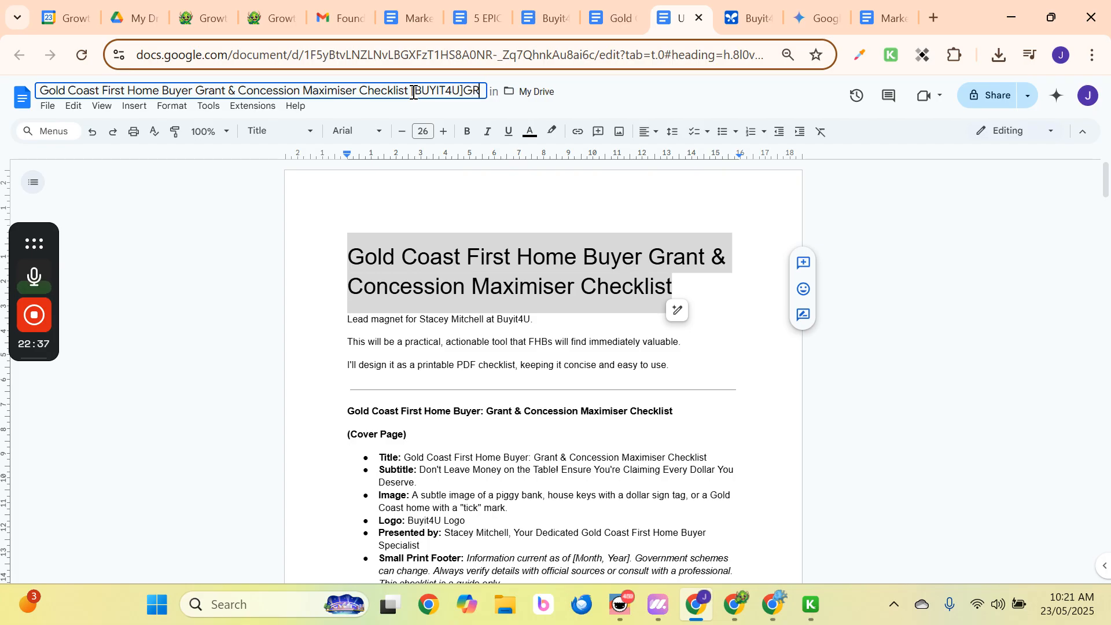
type("GROWTH")
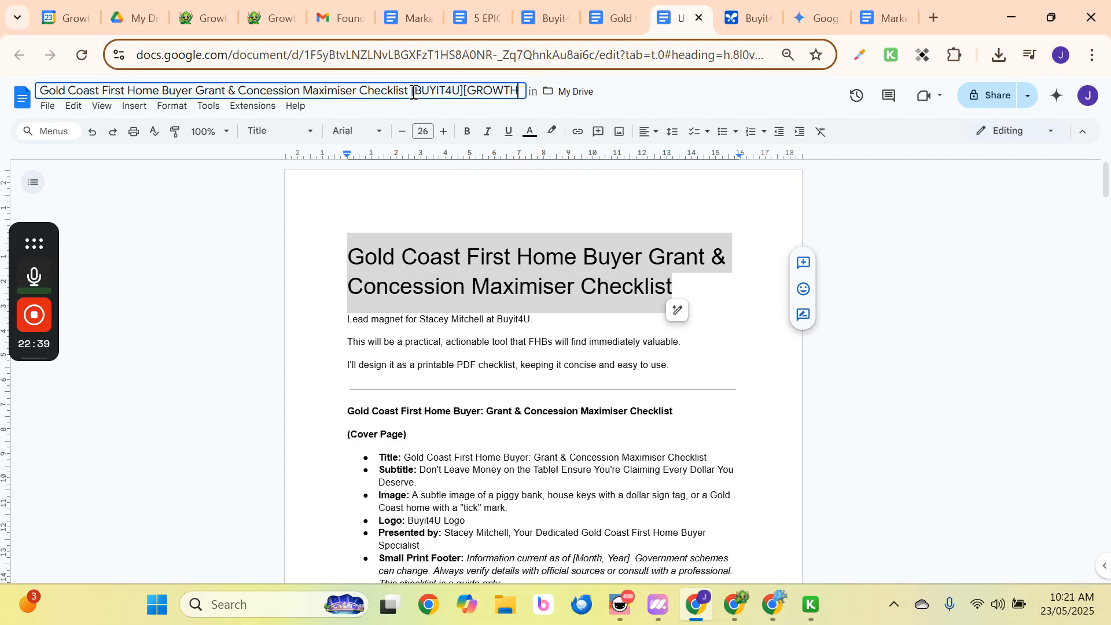
type(" MONSTER]")
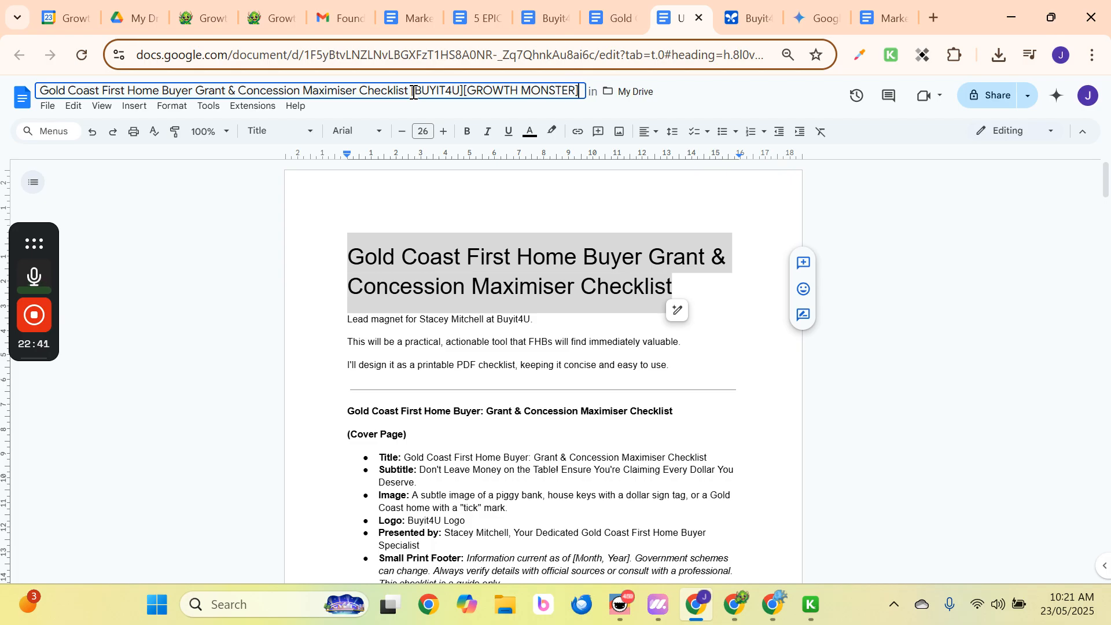
key("Return")
Add [LEAD MAGNET] to the checklist's file name, then switch to the Clarity Guide document.
left_click(480, 340)
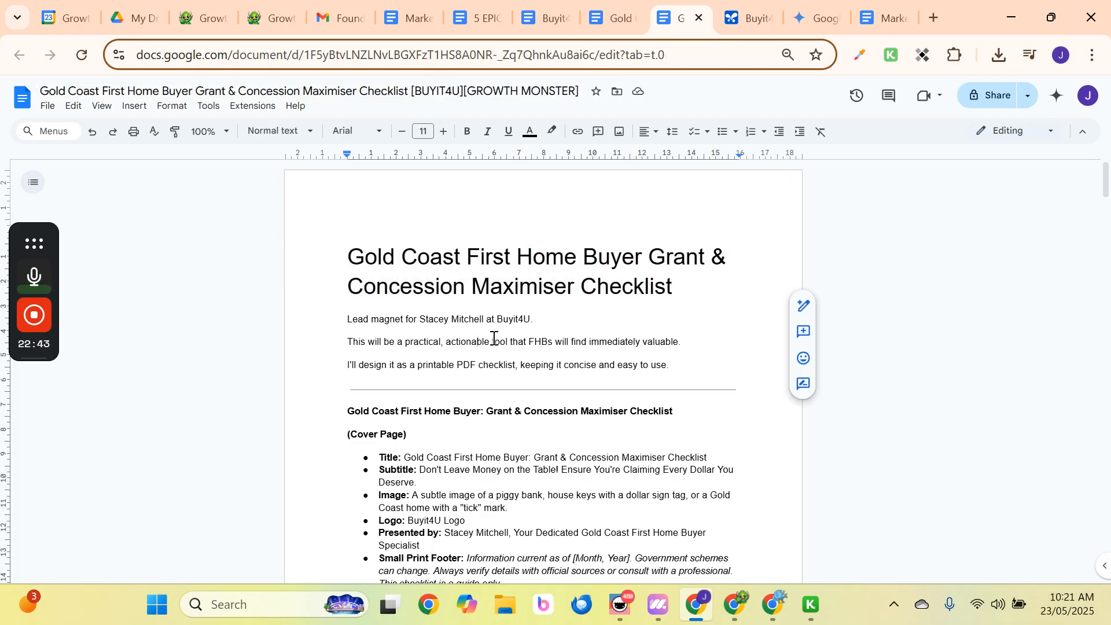
left_click(411, 89)
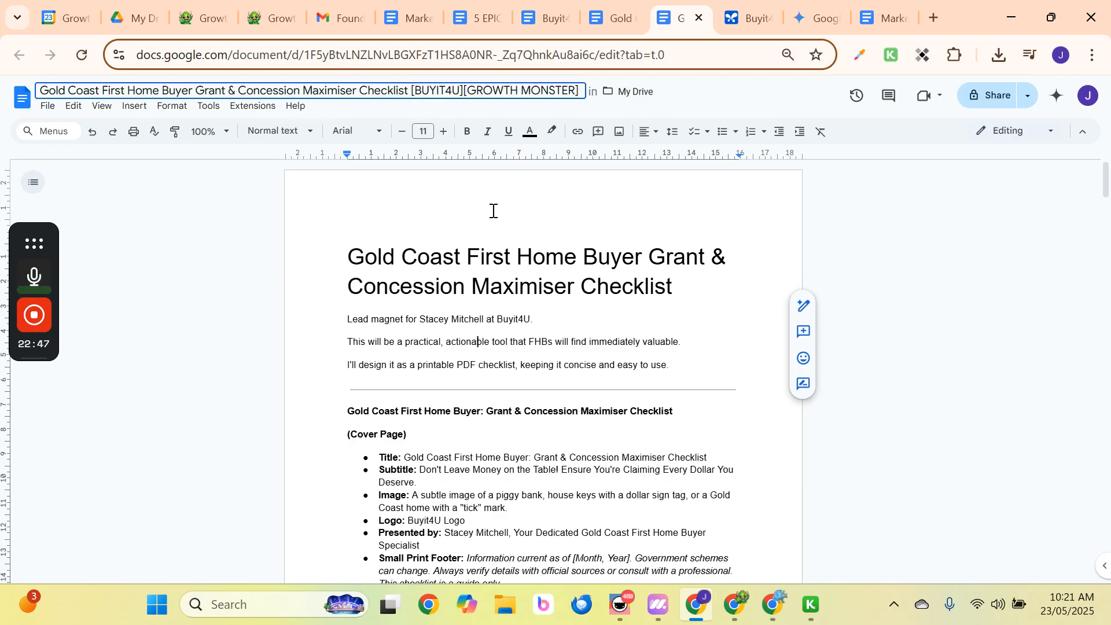
type("[LEAD M")
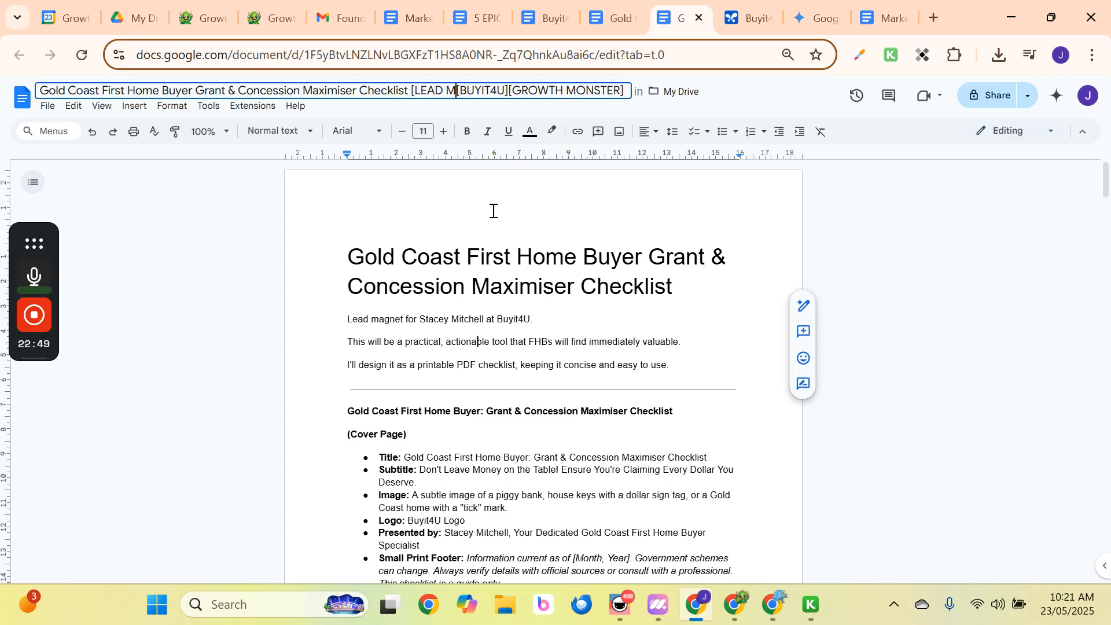
type("AGNET]")
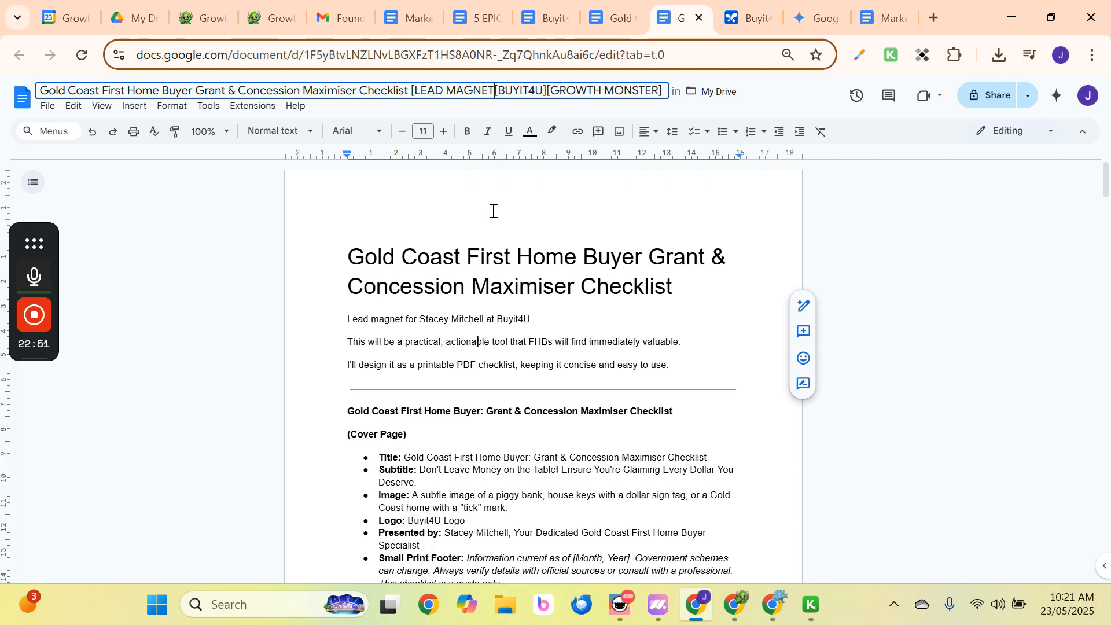
left_click(613, 17)
left_click(198, 90)
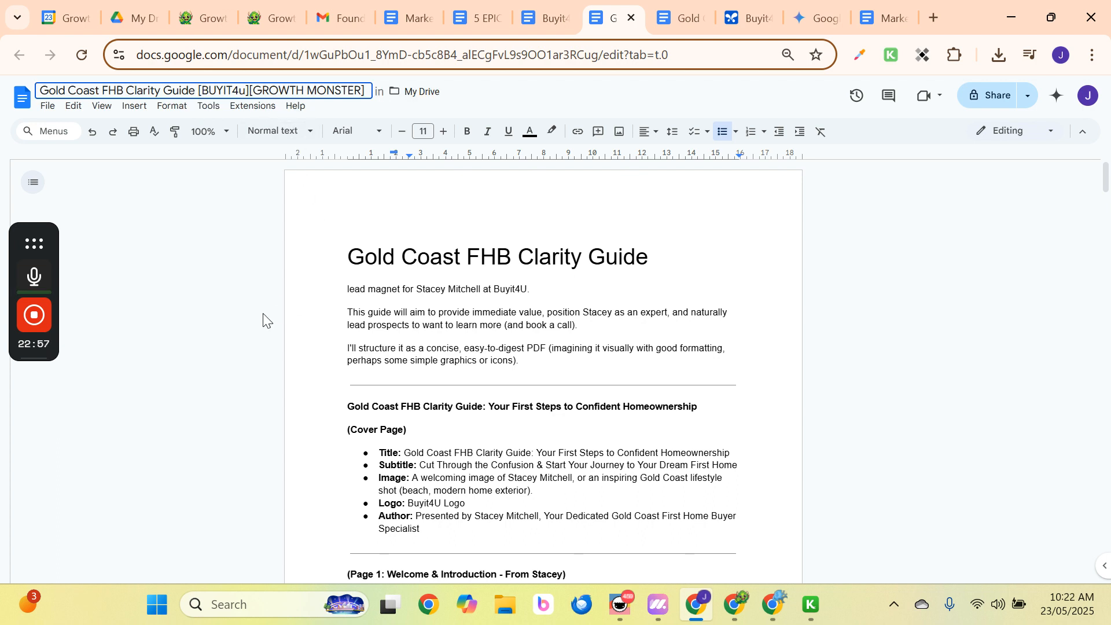
Insert [LEAD MAGNET] into the Clarity Guide's name and change BUYIT4u to BUYIT4U.
type("[LEAD MAGNE")
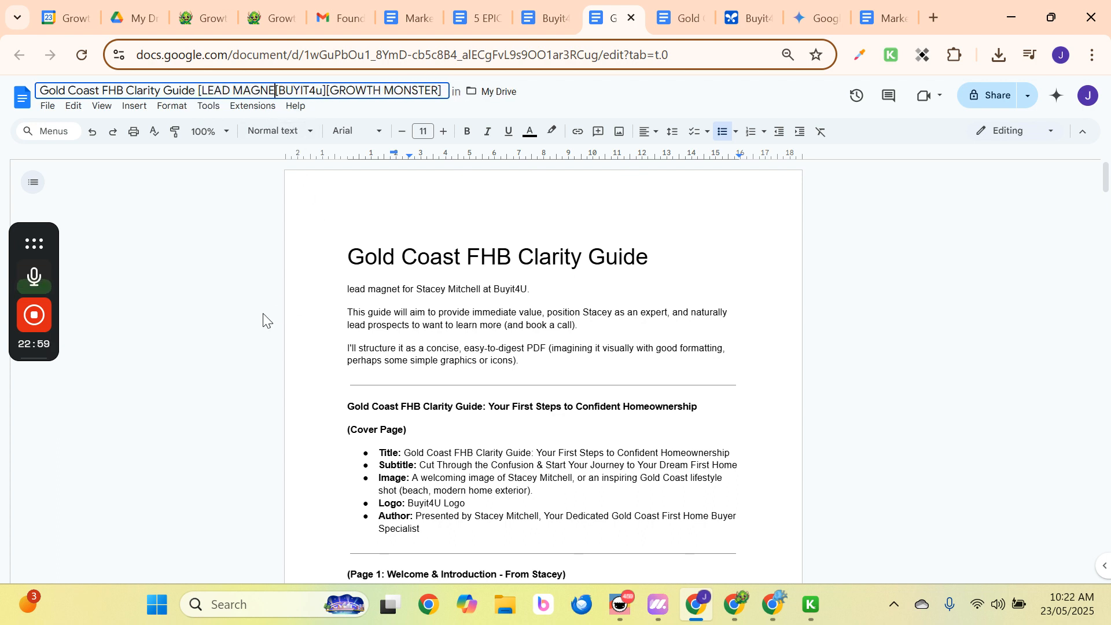
type("T]")
left_click(465, 361)
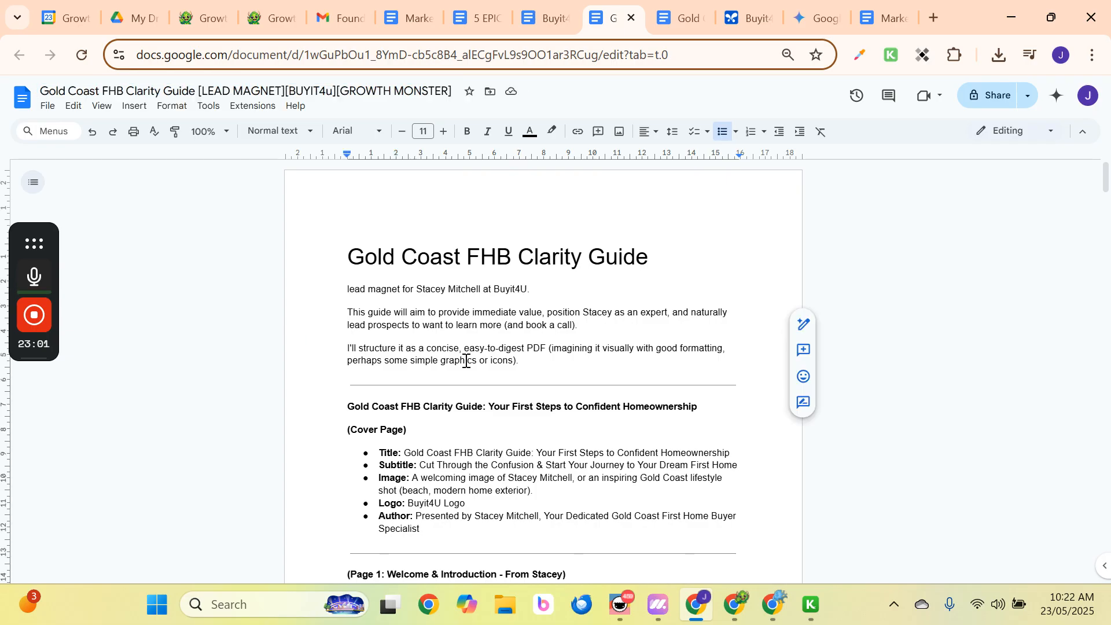
left_click(332, 91)
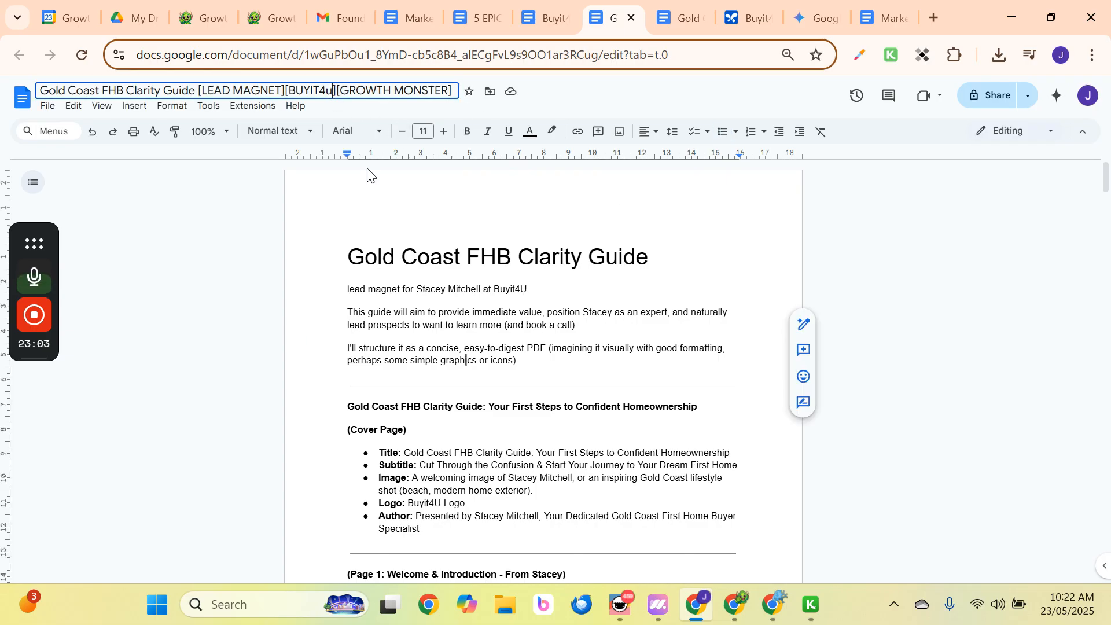
key("BackSpace")
type("U")
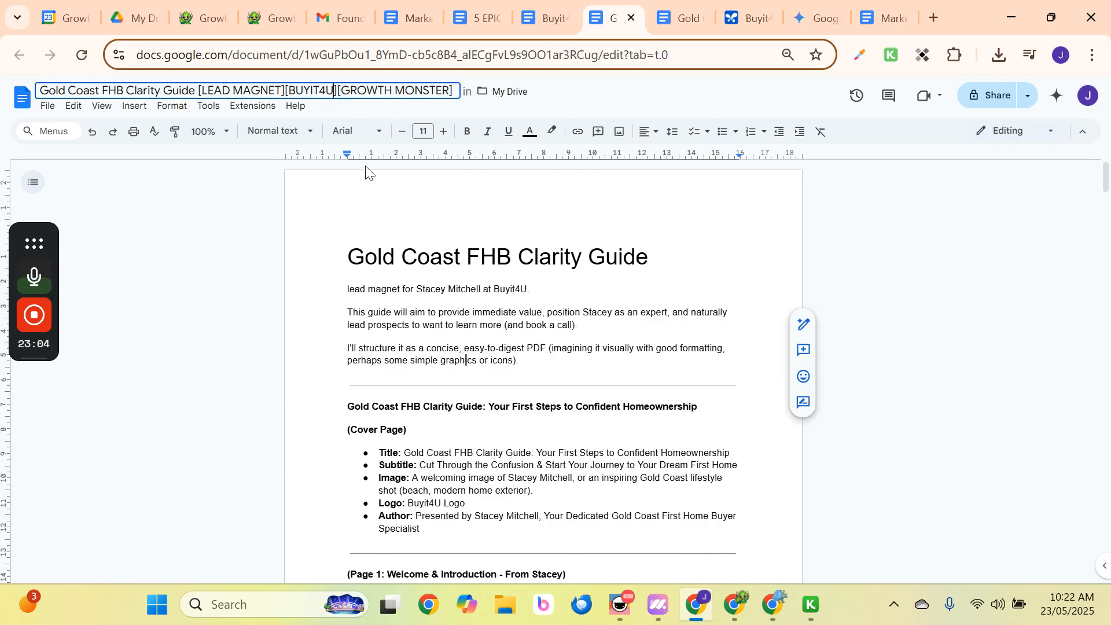
left_click(461, 264)
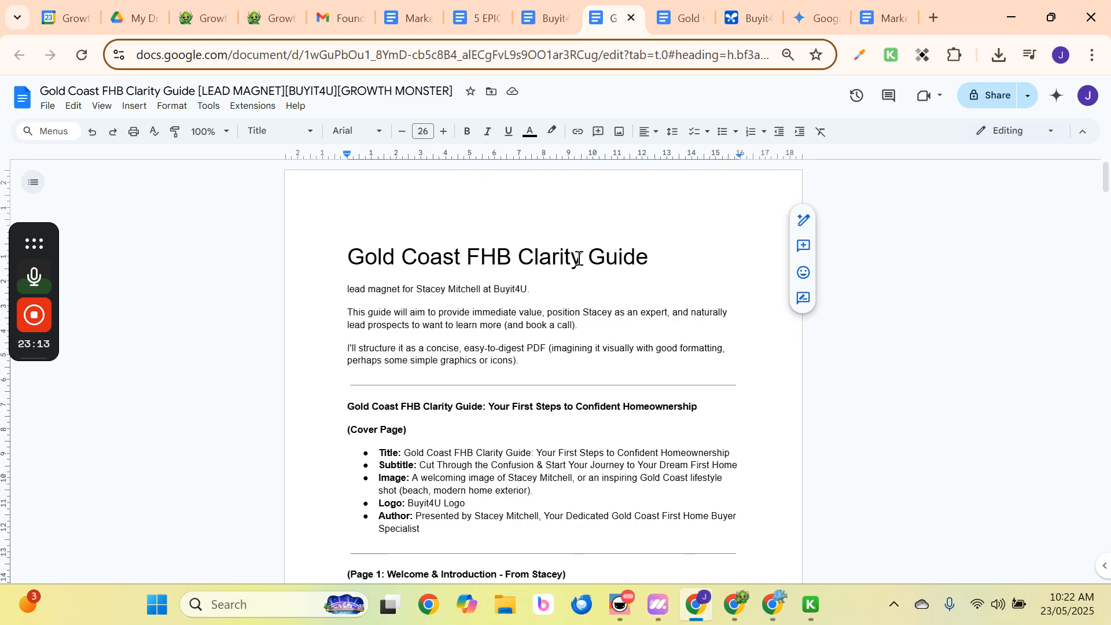
scroll(528, 362, "down", 5)
scroll(526, 358, "up", 5)
scroll(525, 355, "down", 5)
scroll(526, 355, "up", 5)
mouse_move(32, 353)
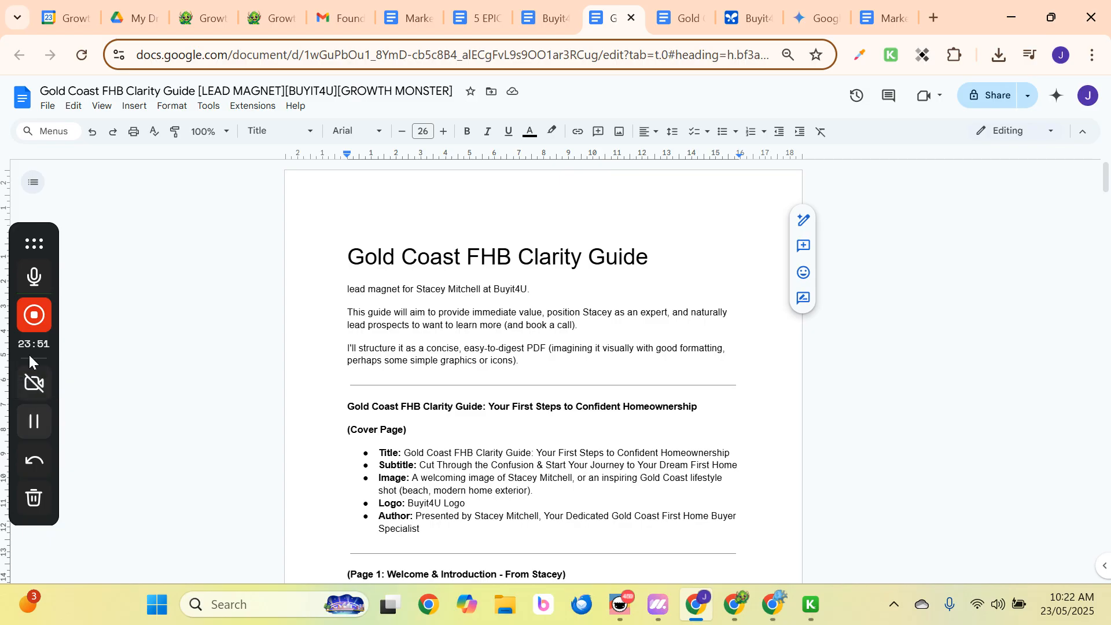